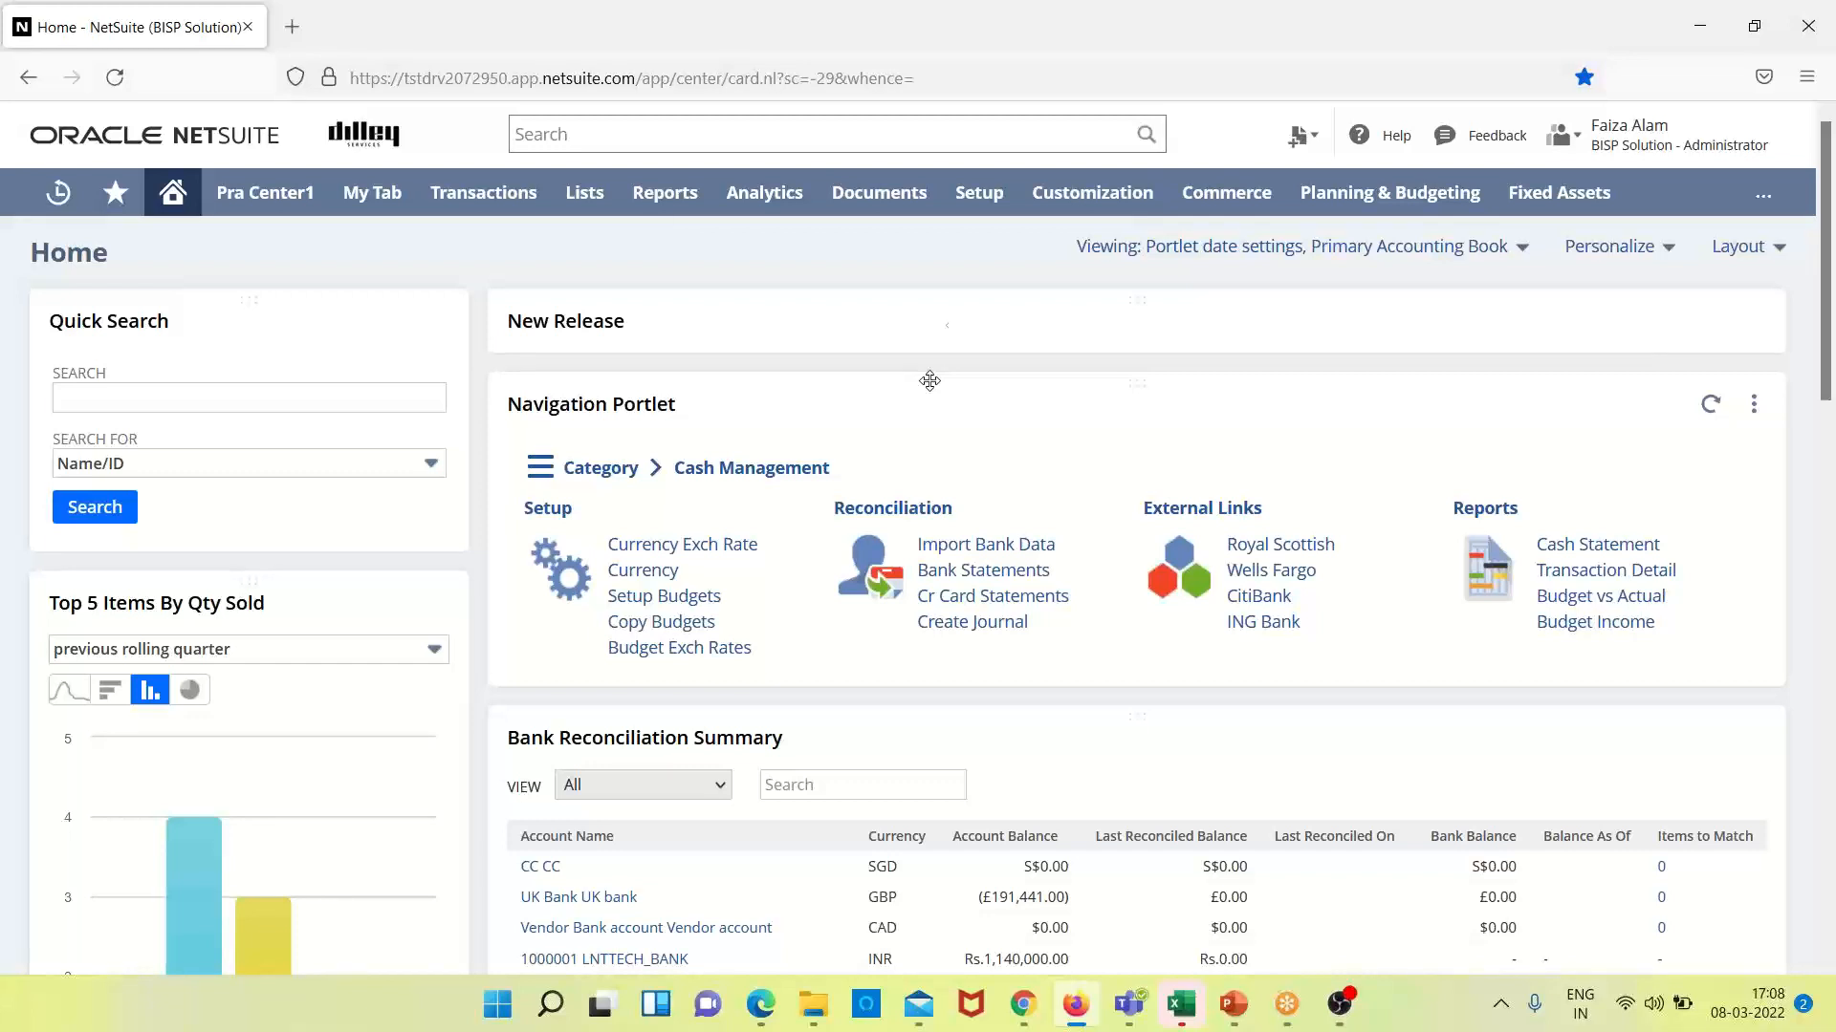
- Review the accounting features on the company's Enable Features page, down to the automated intercompany management options
mouse_move(975, 195)
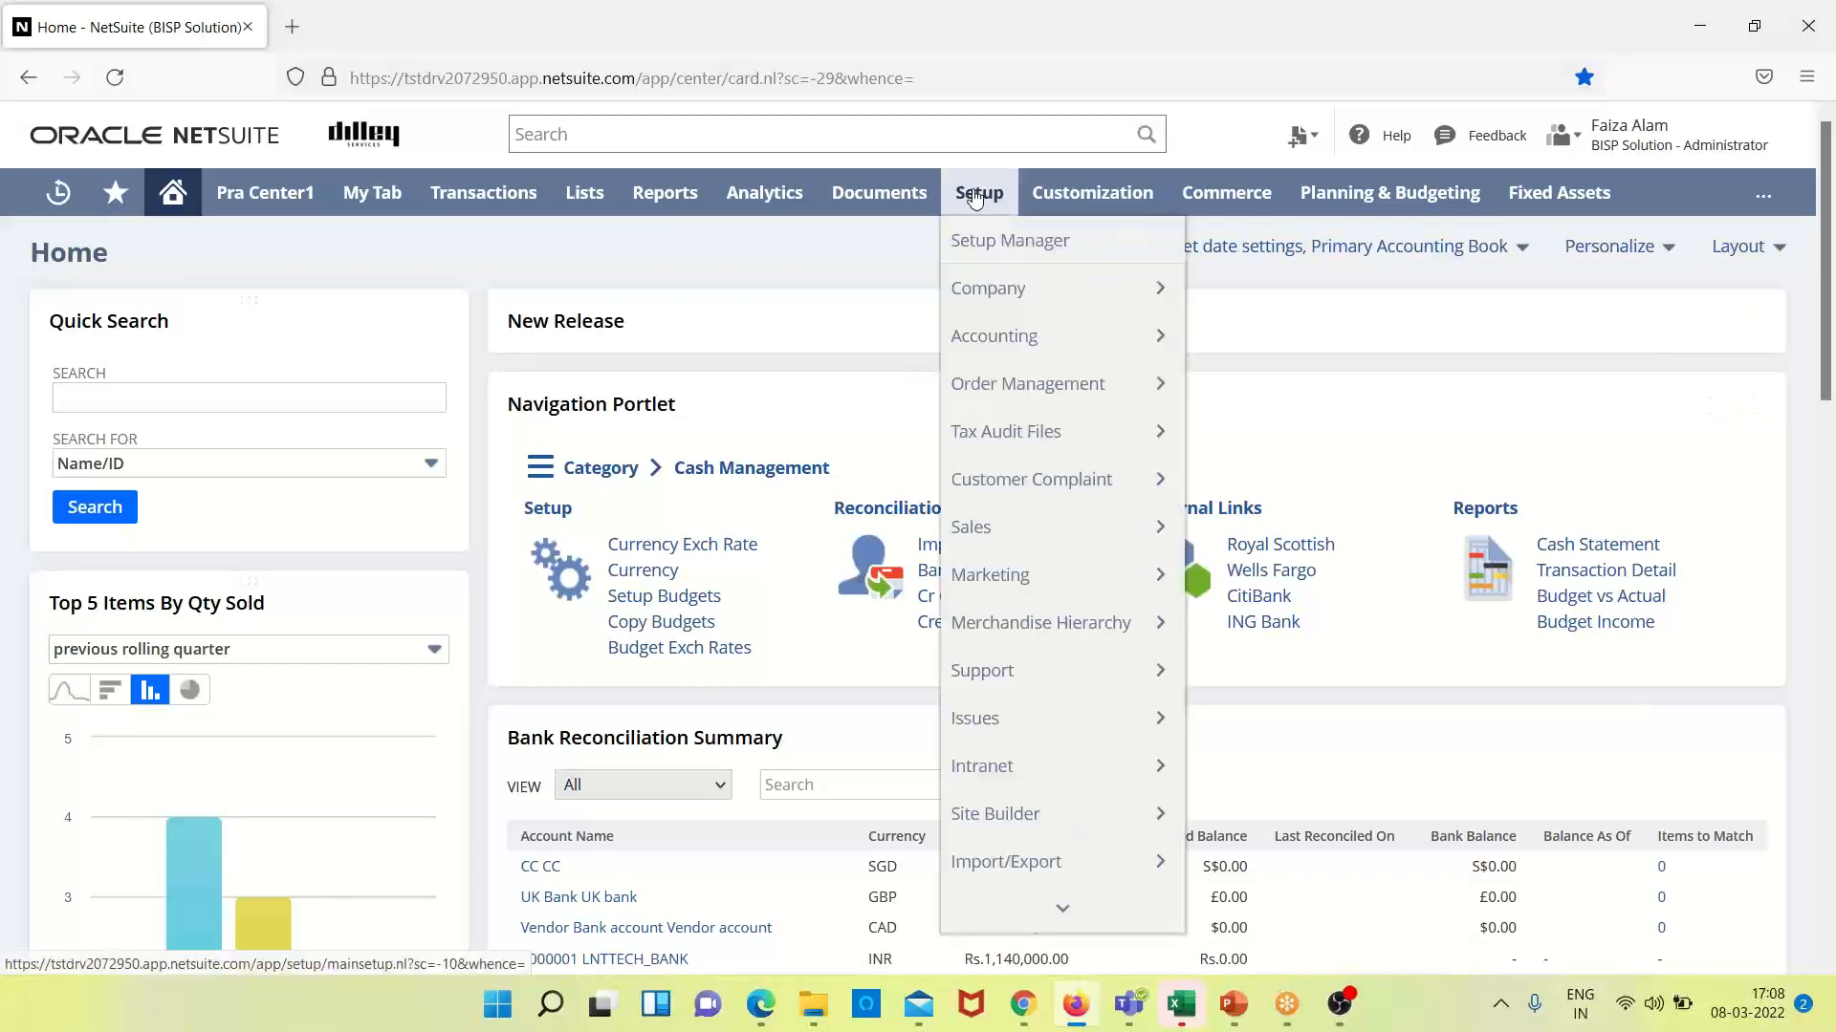
mouse_move(994, 287)
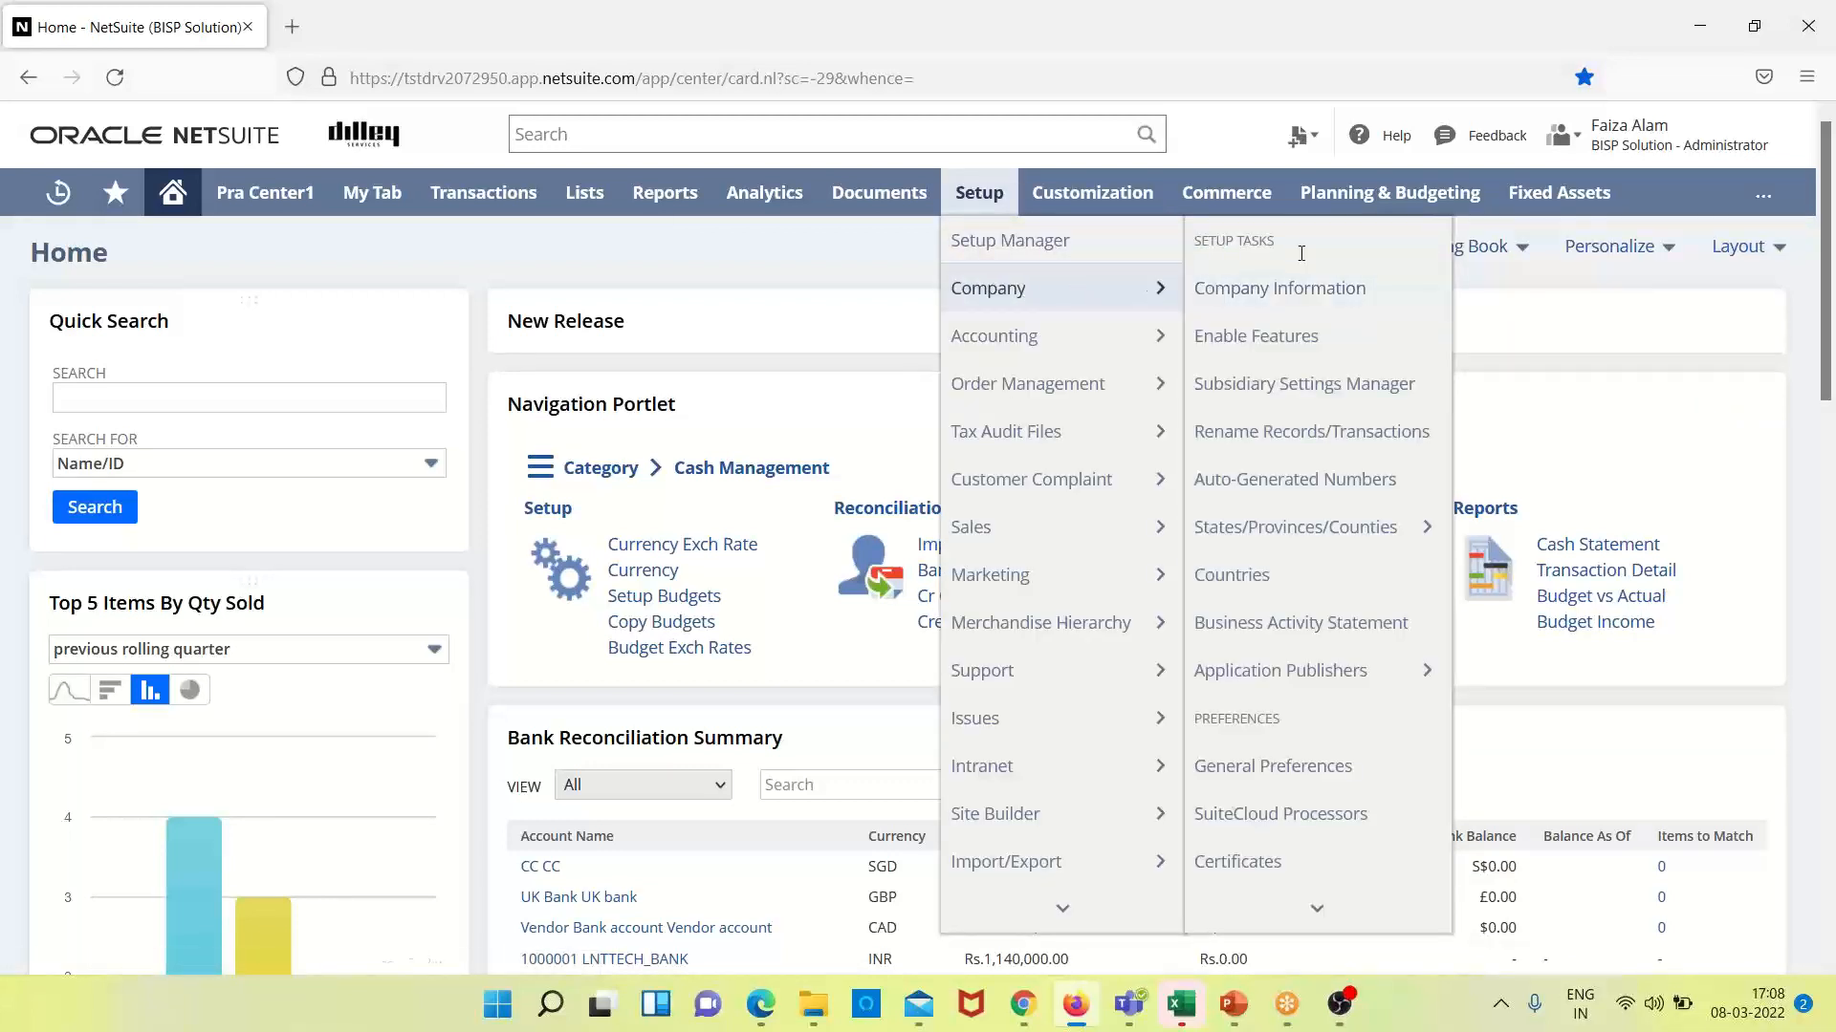
click(1302, 350)
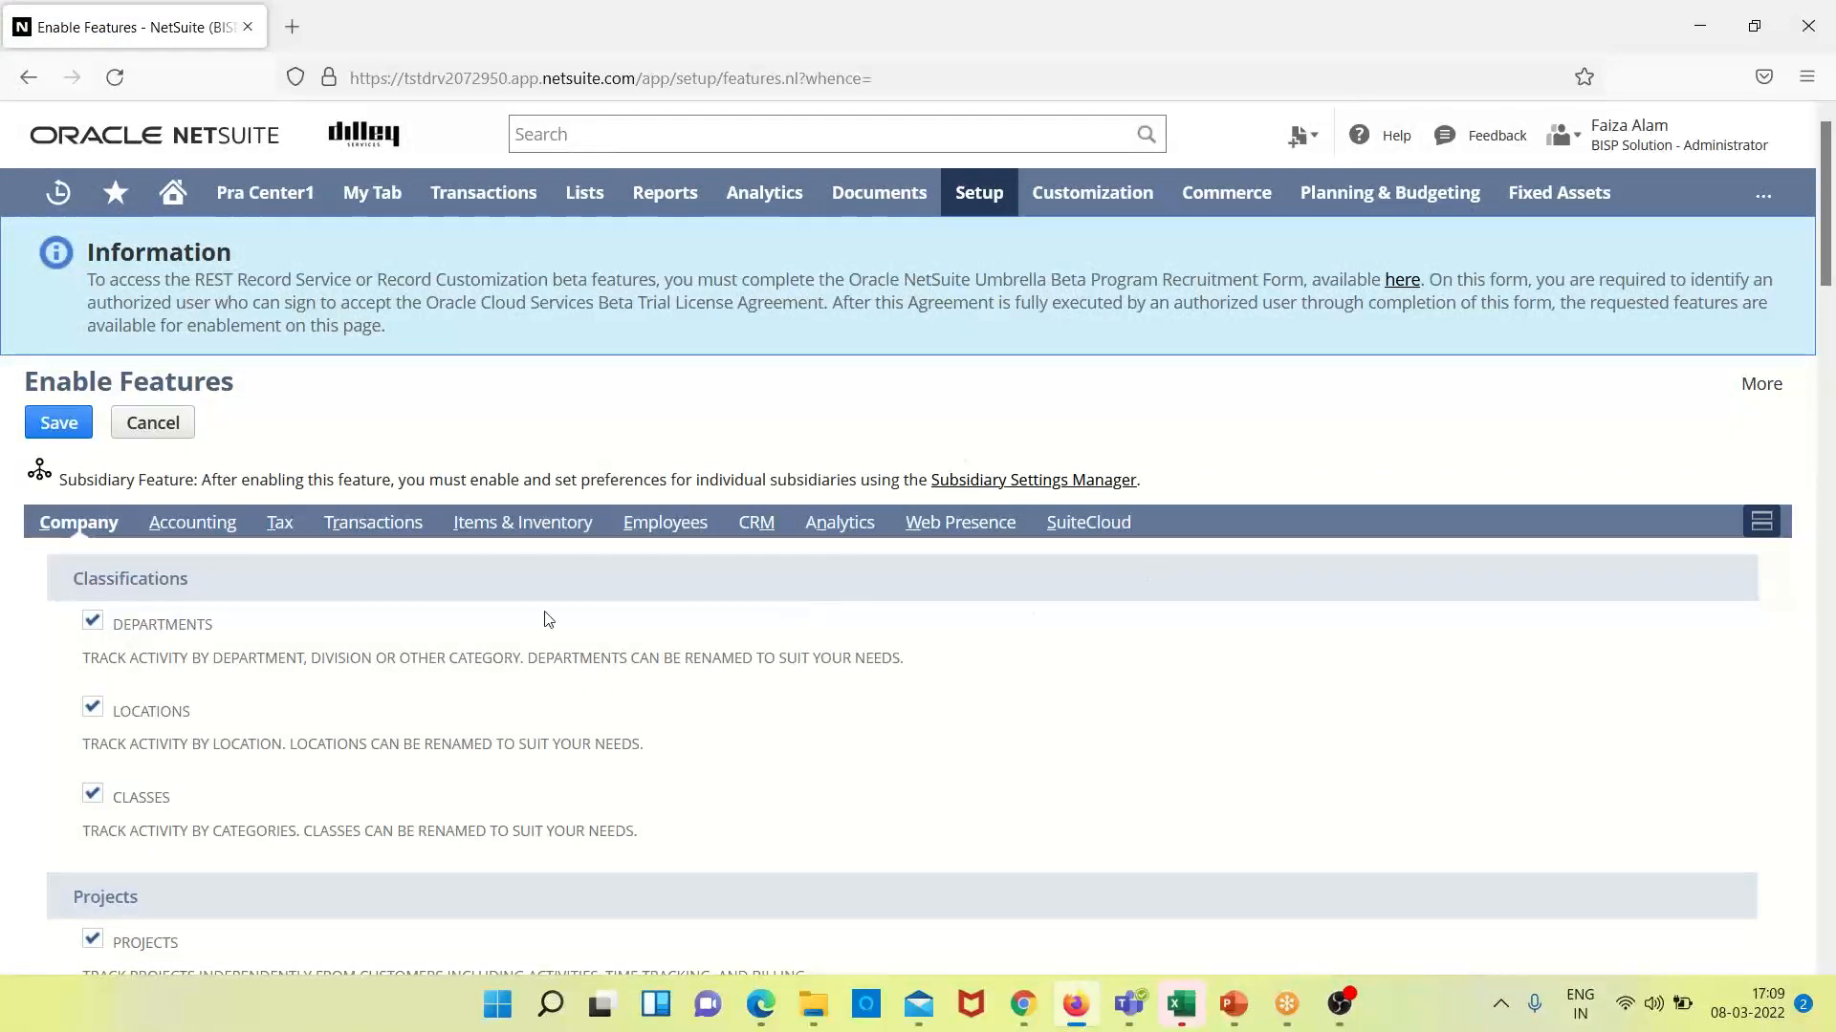
click(216, 527)
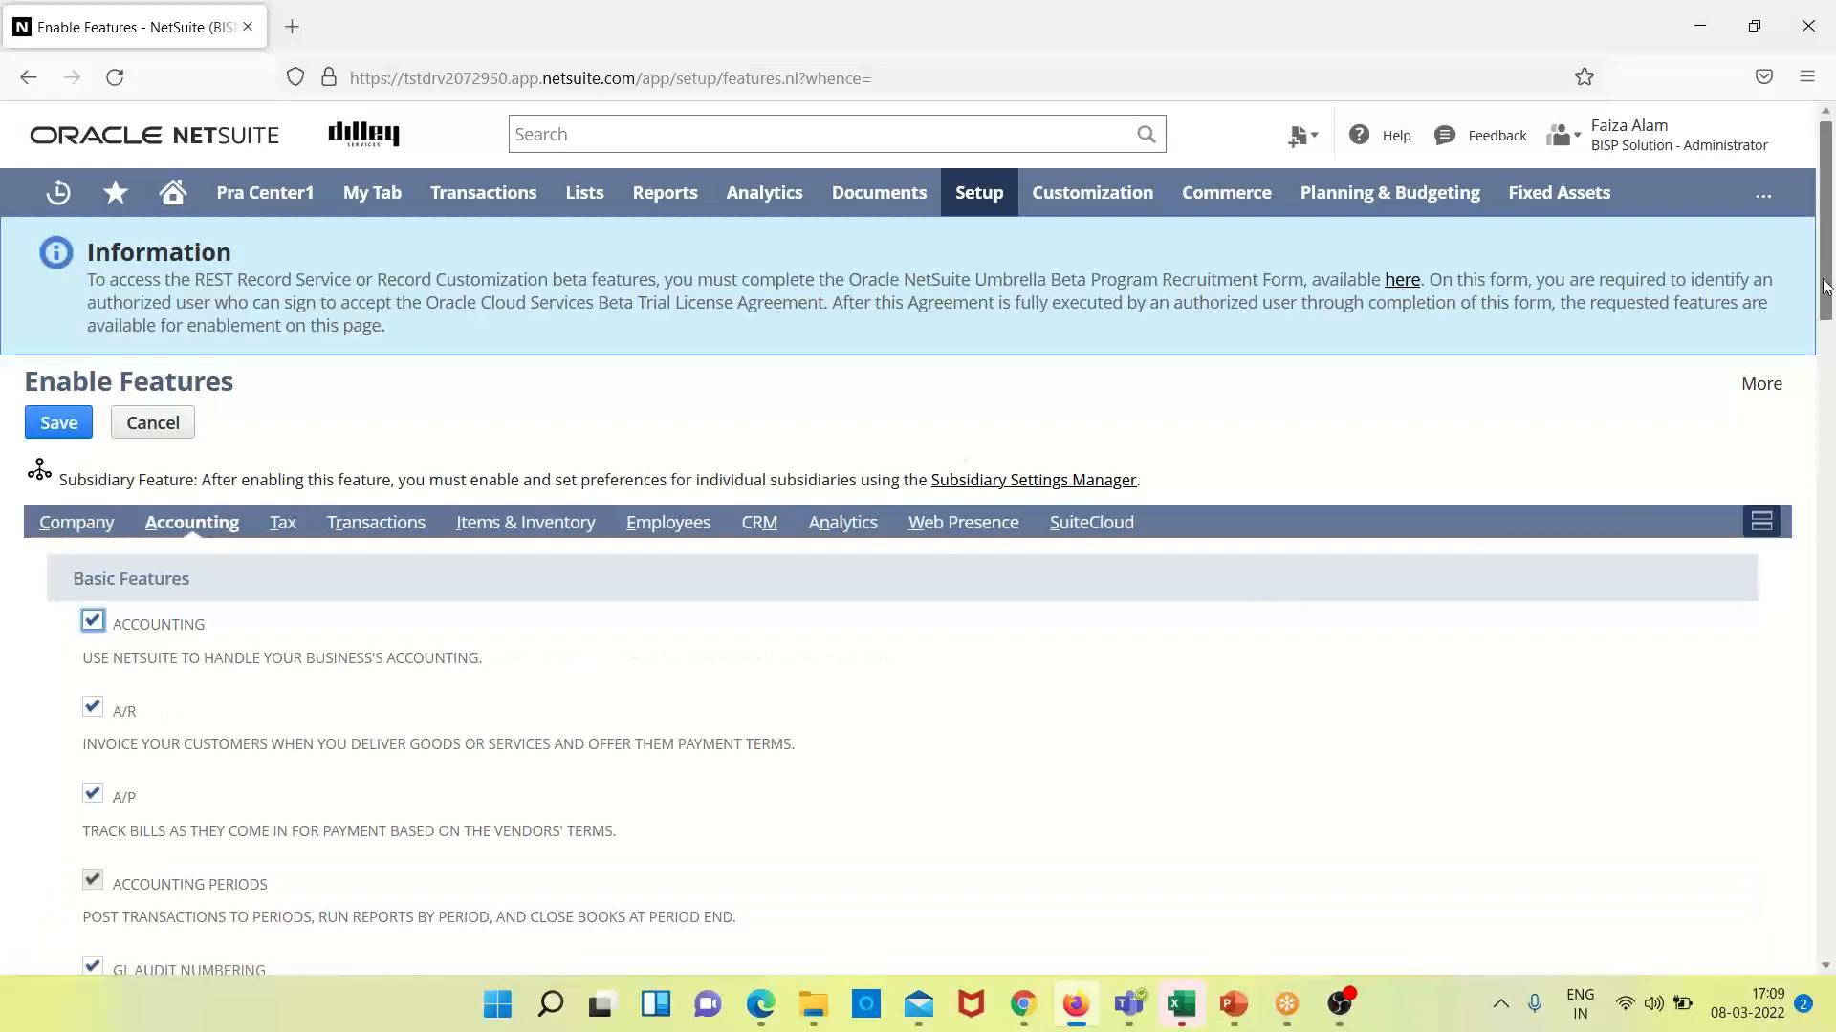
drag(1827, 292, 1803, 622)
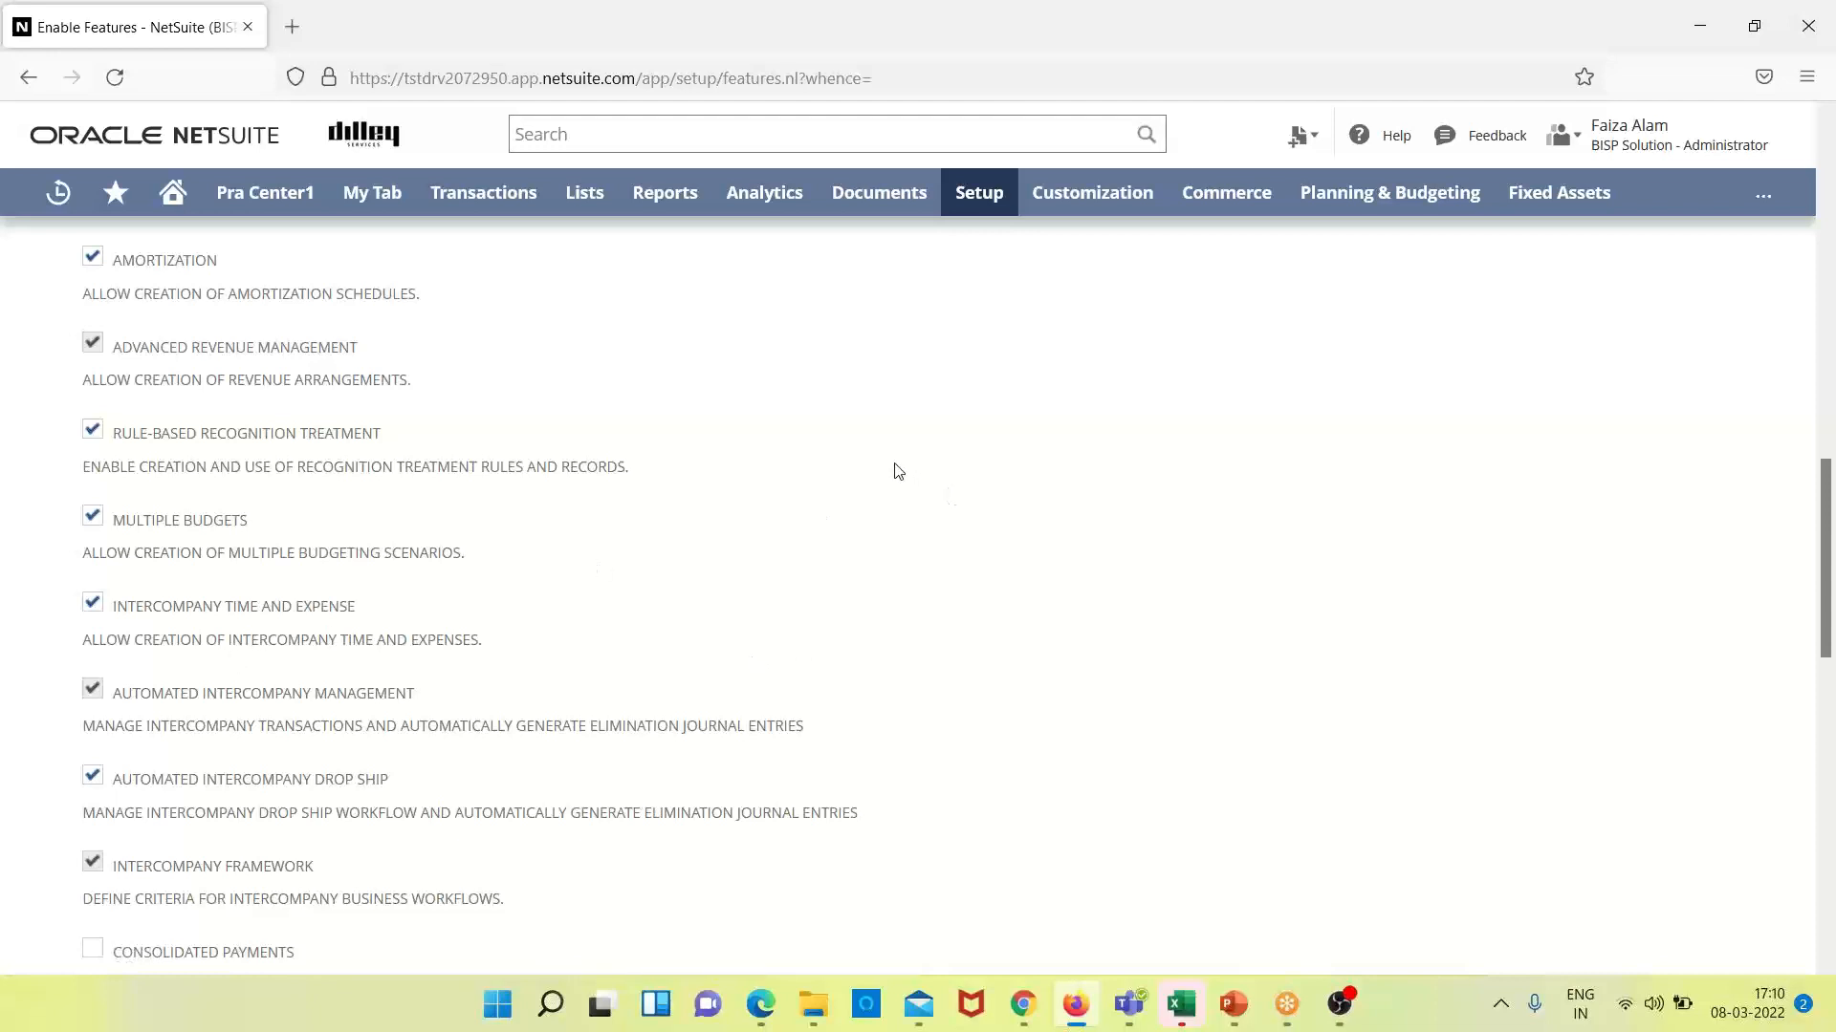
- Start a new advanced intercompany journal entry using the Standard Journal Entry custom form
click(181, 212)
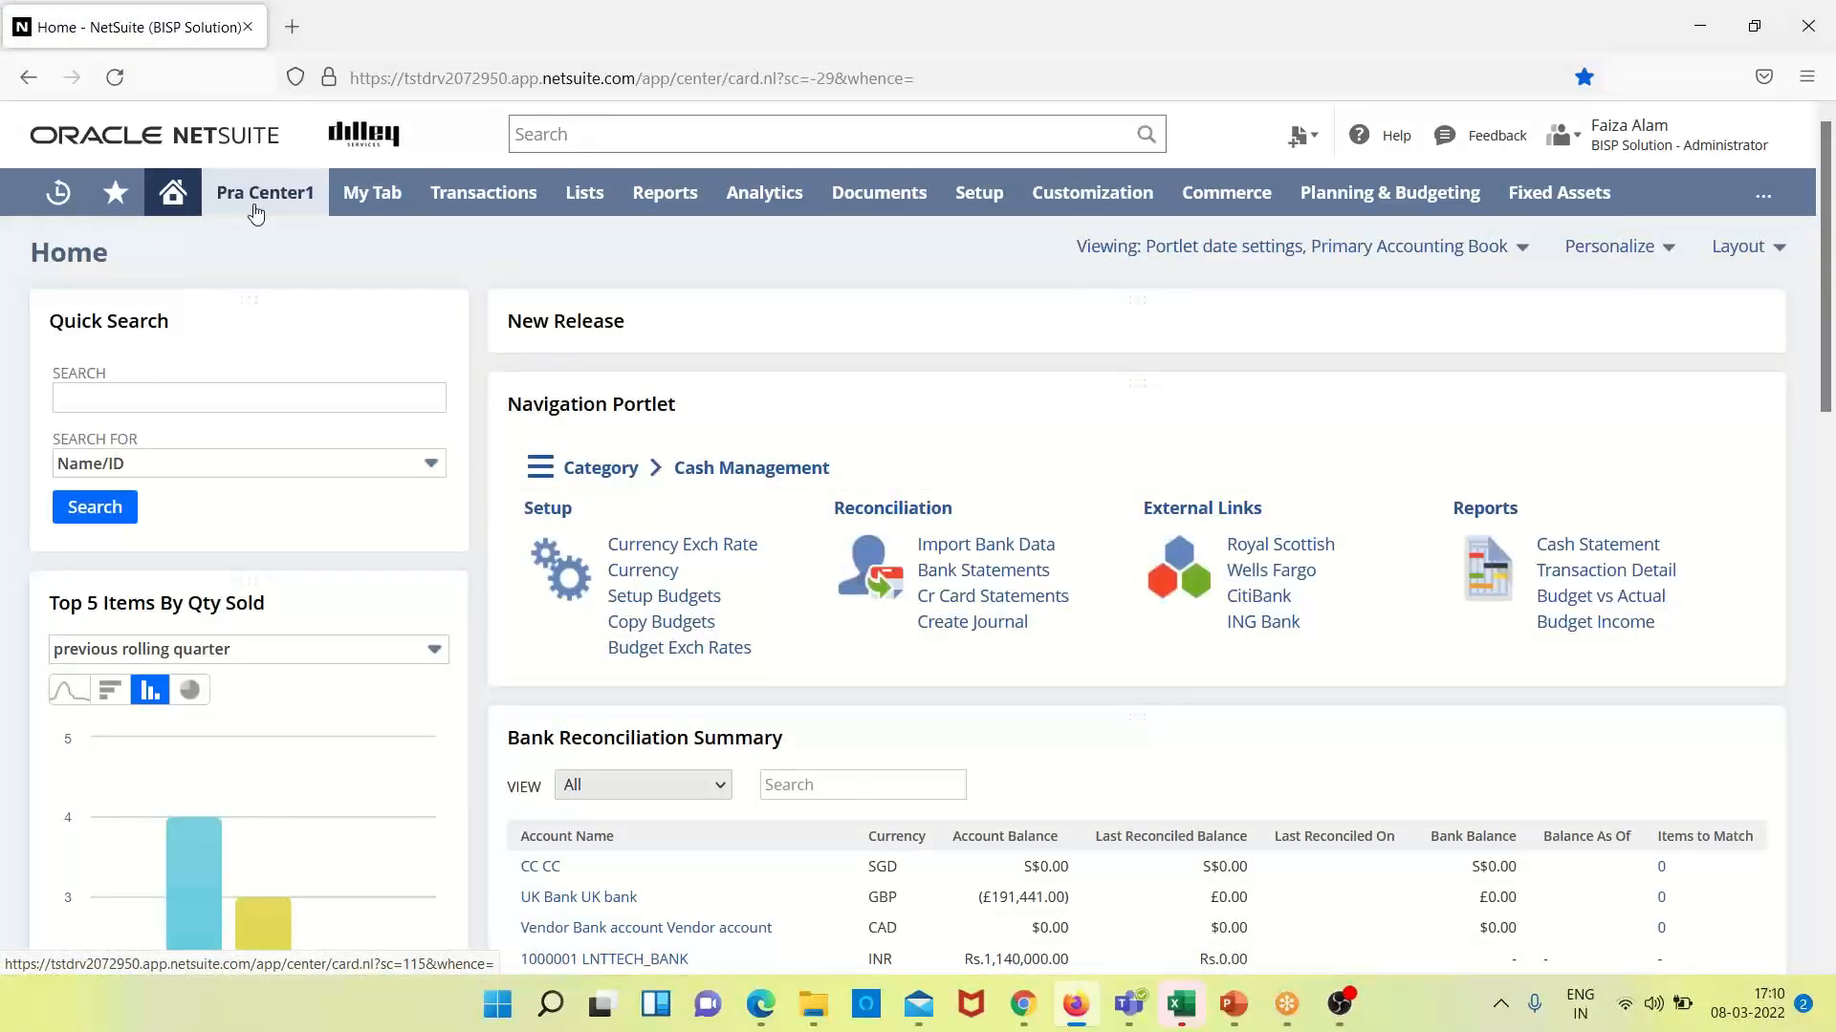
mouse_move(471, 204)
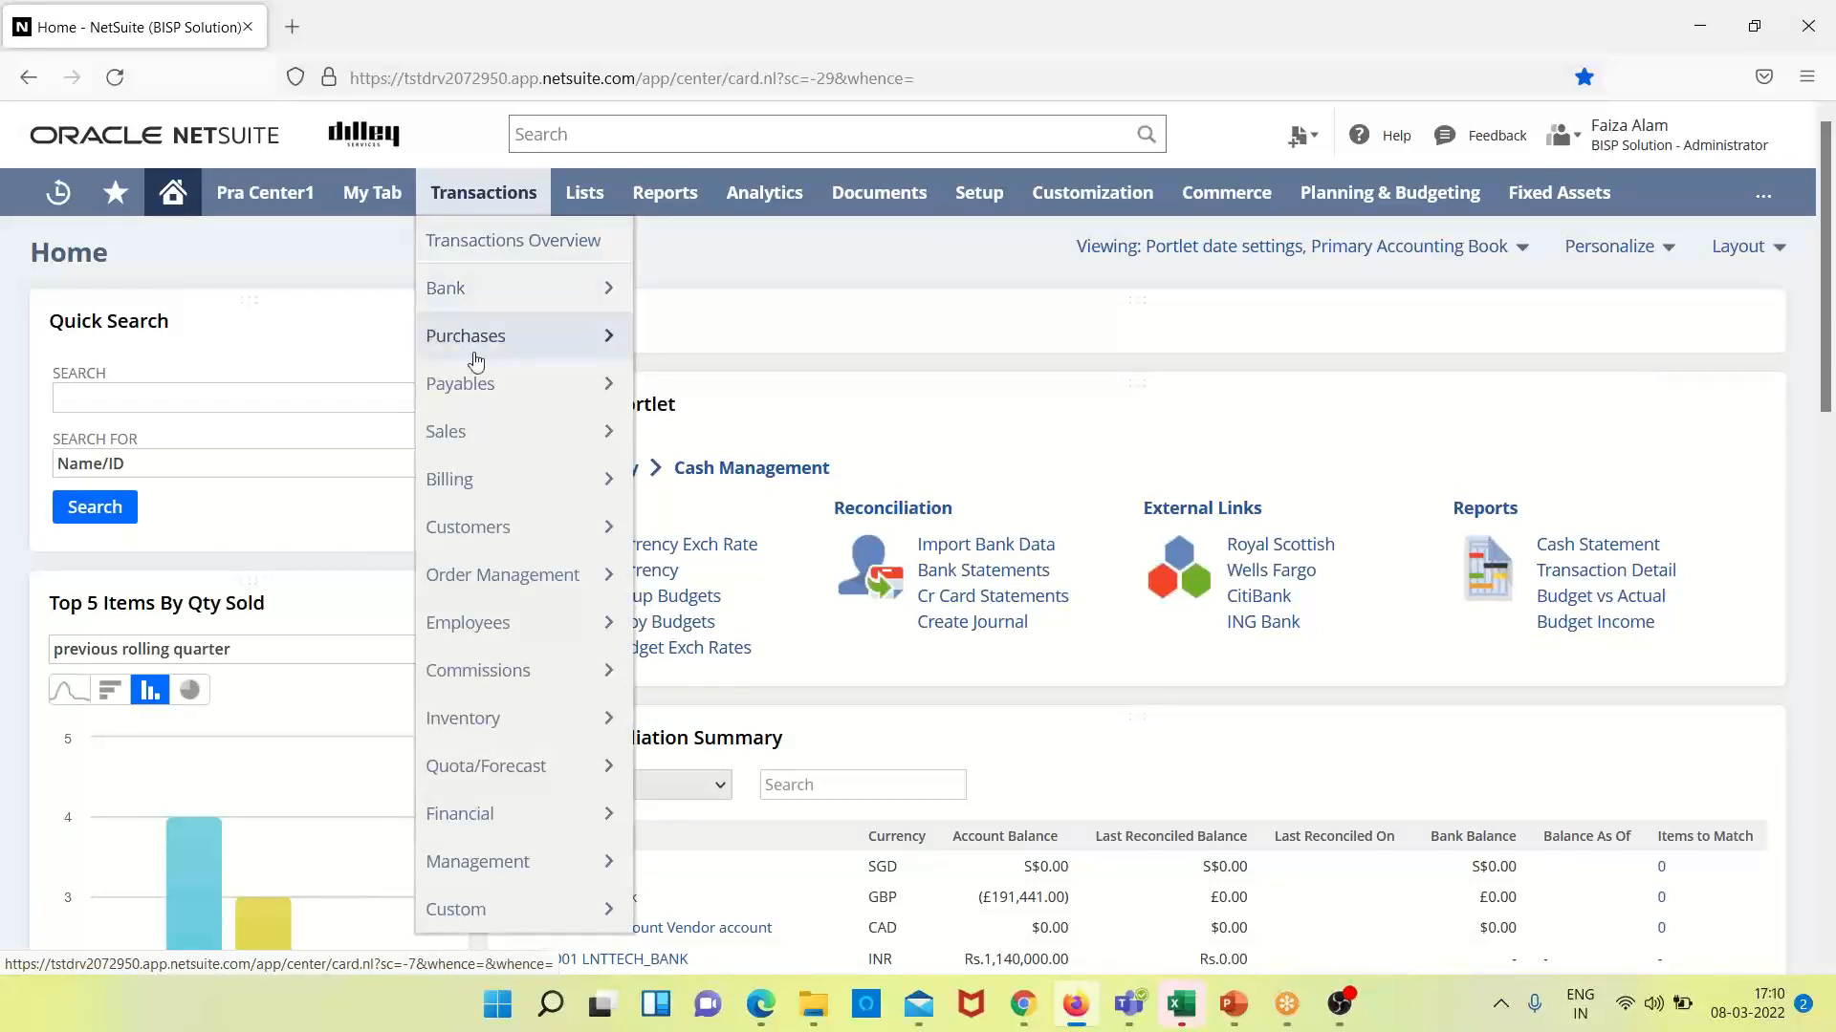
mouse_move(489, 818)
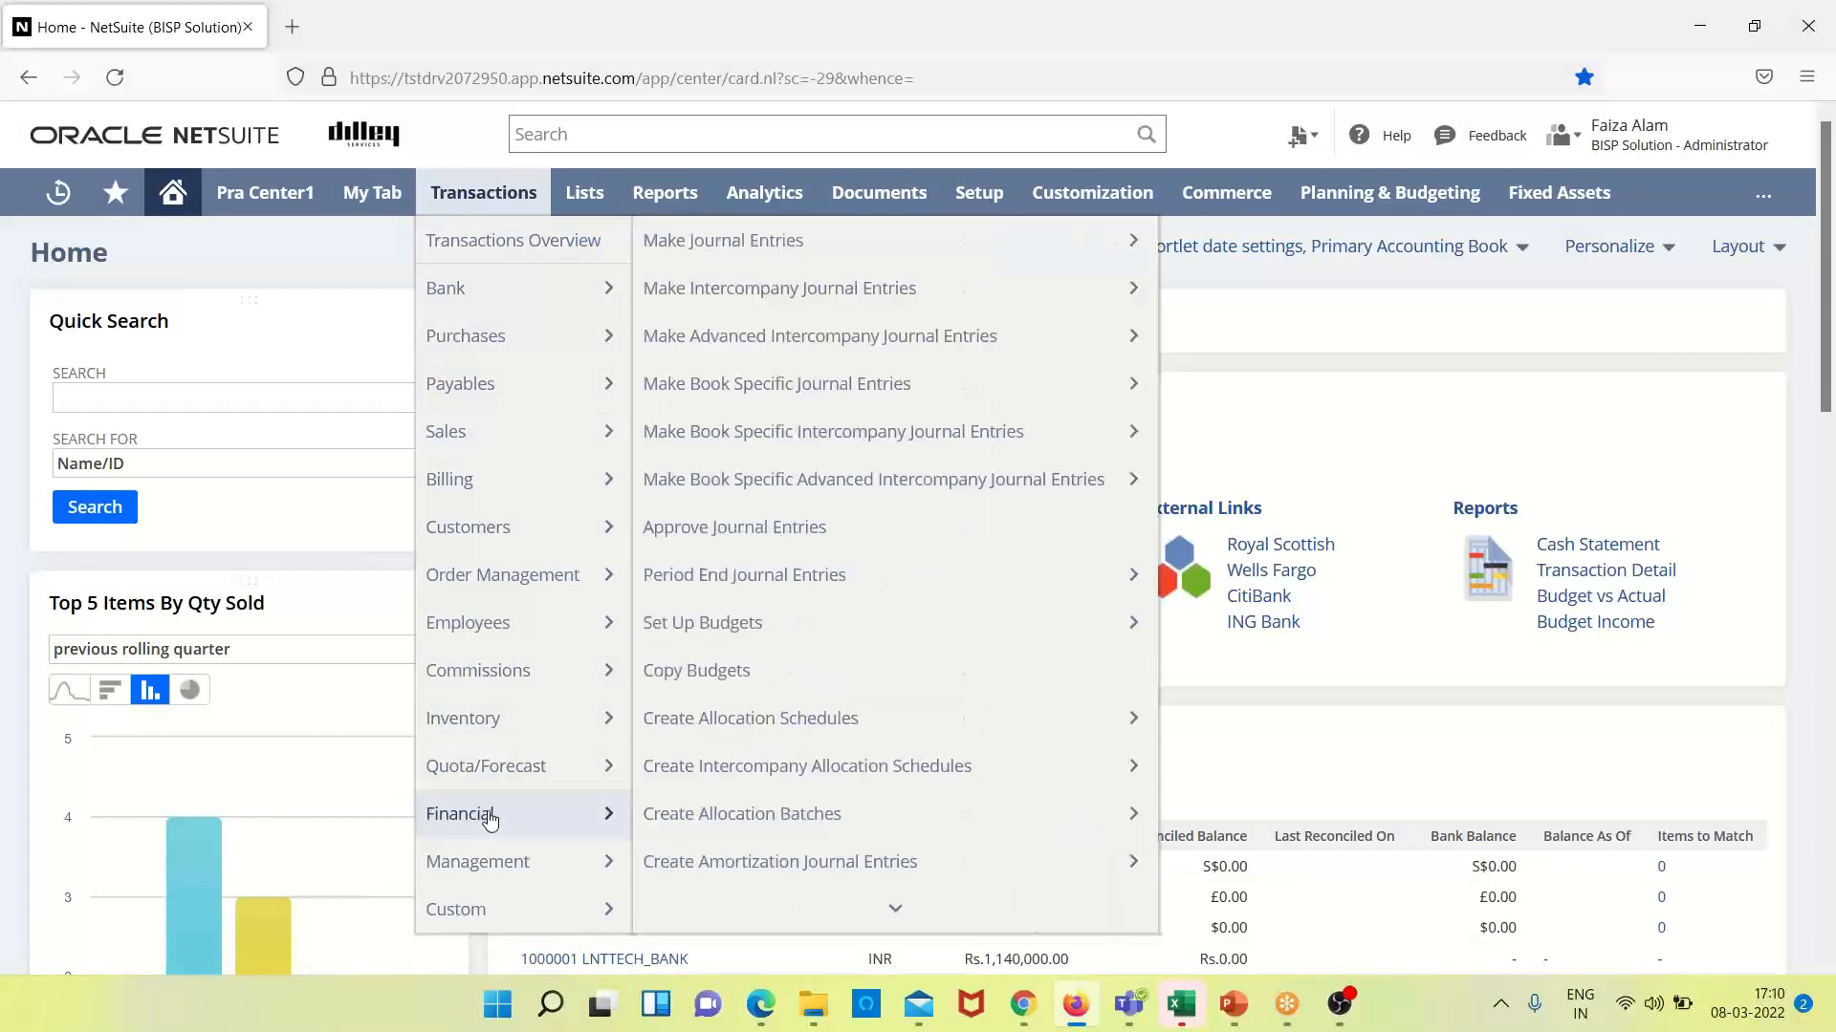
mouse_move(881, 349)
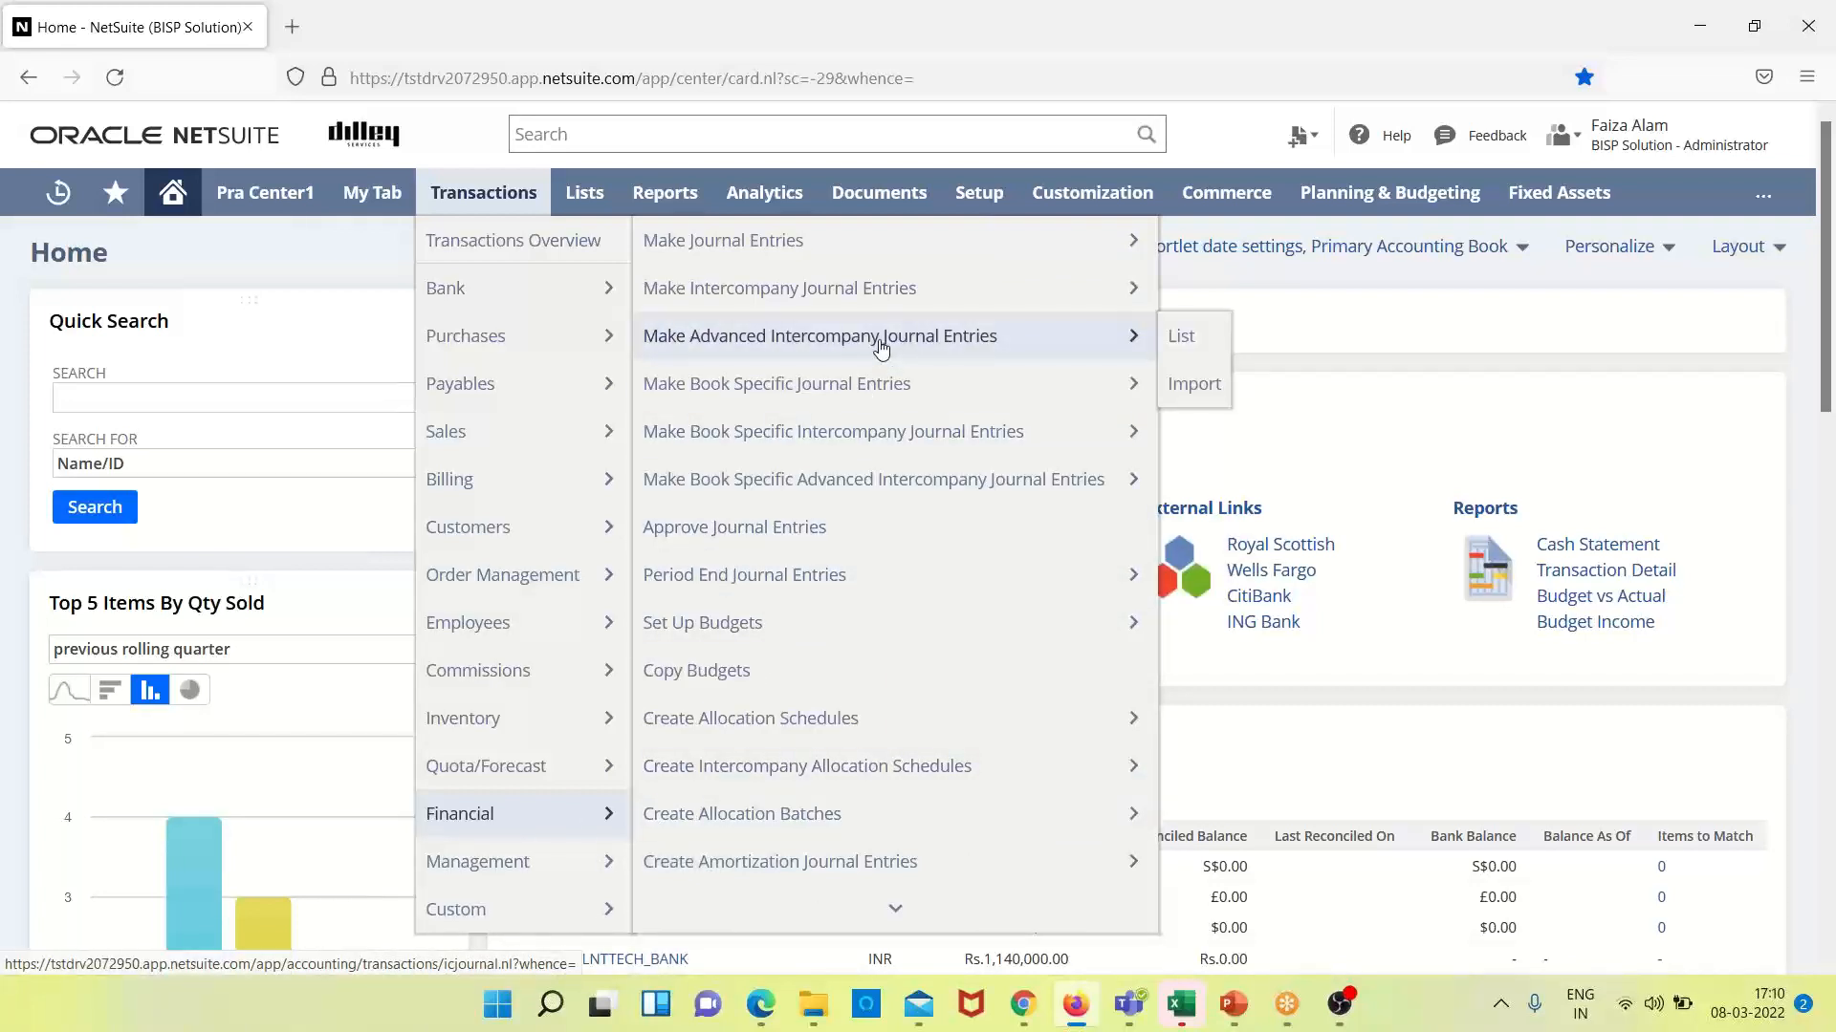
click(1009, 348)
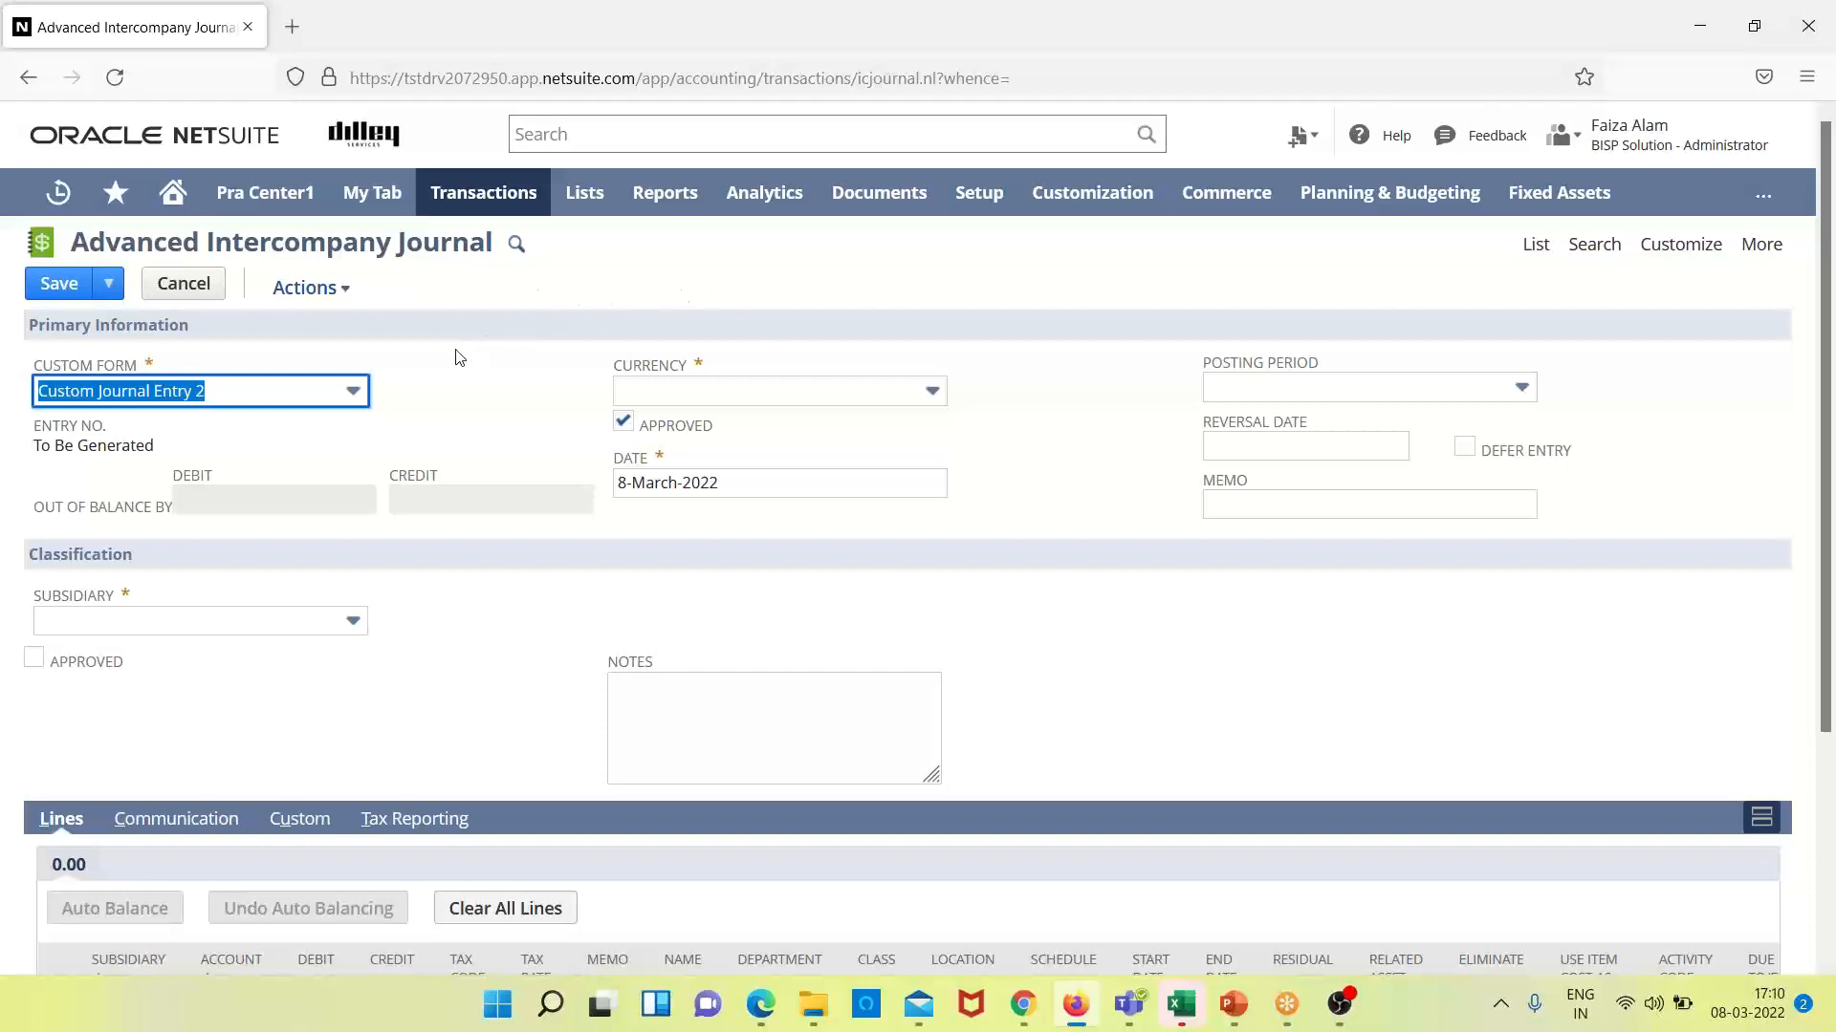
click(360, 392)
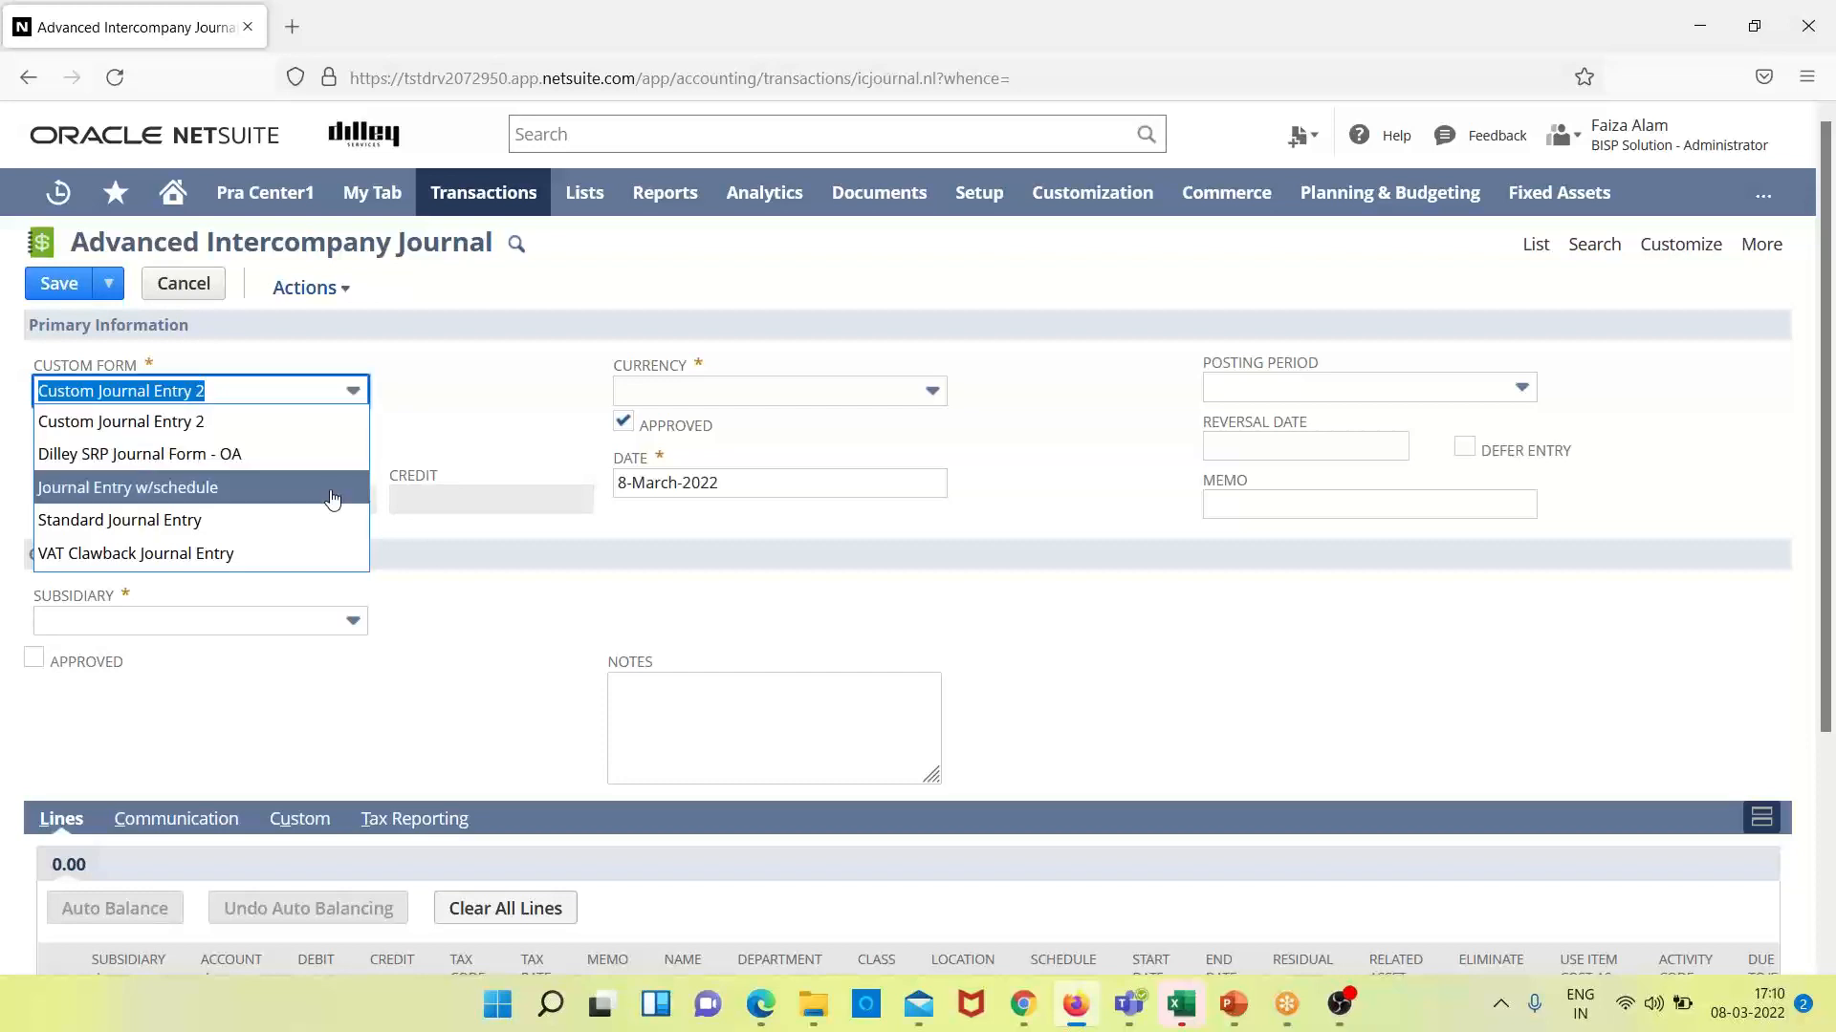
click(327, 519)
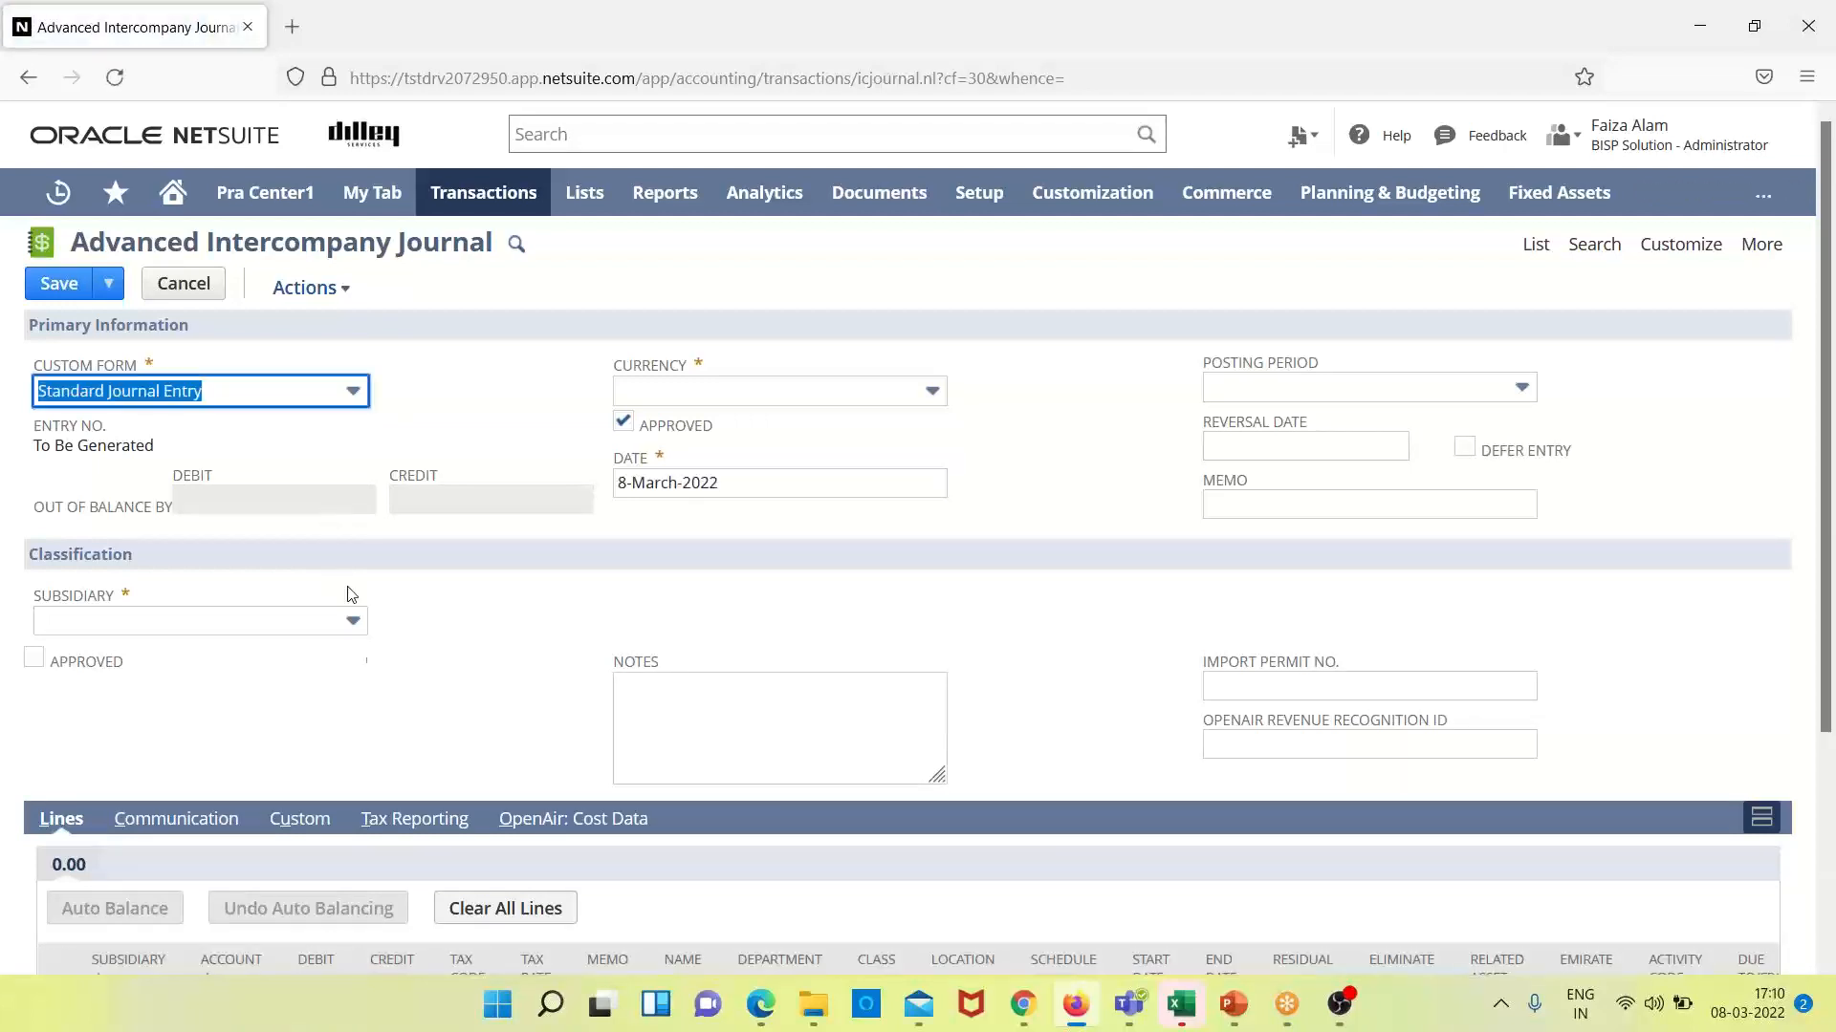
- Set the journal's subsidiary to ASIA and mark the classification as approved
click(354, 624)
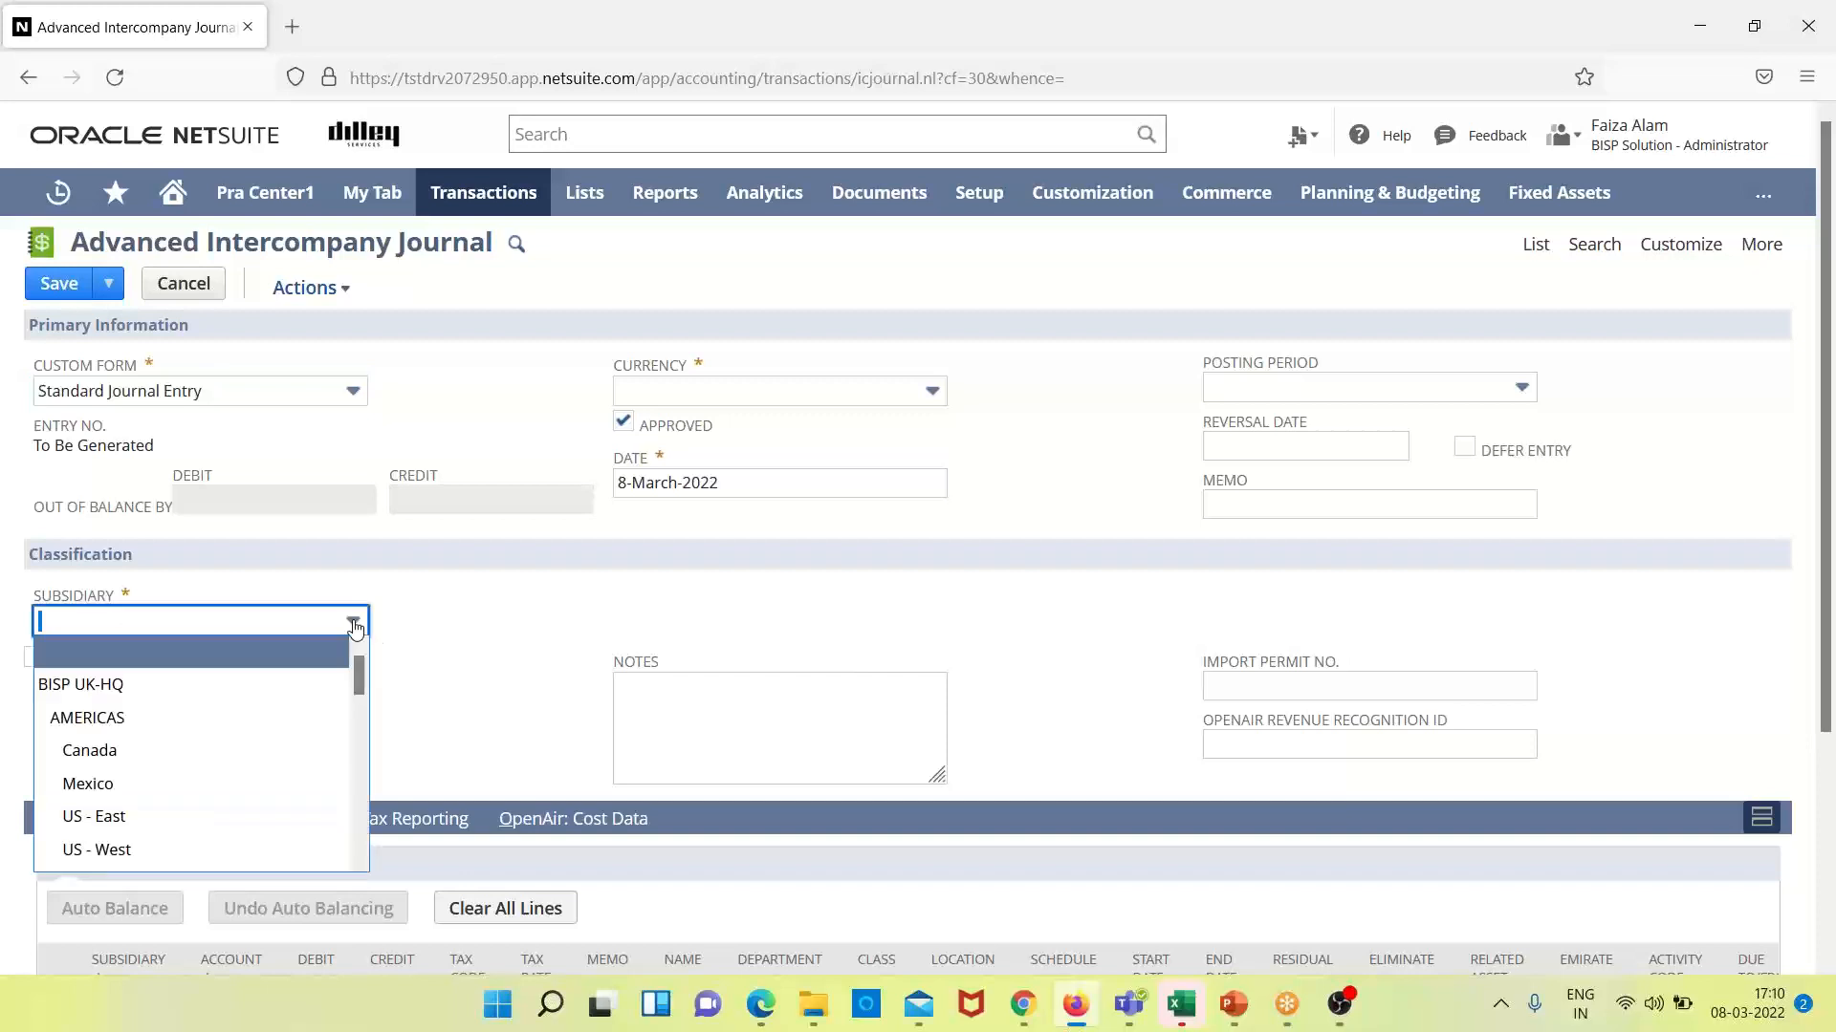
mouse_move(359, 668)
mouse_down()
mouse_move(360, 703)
mouse_move(363, 678)
mouse_up()
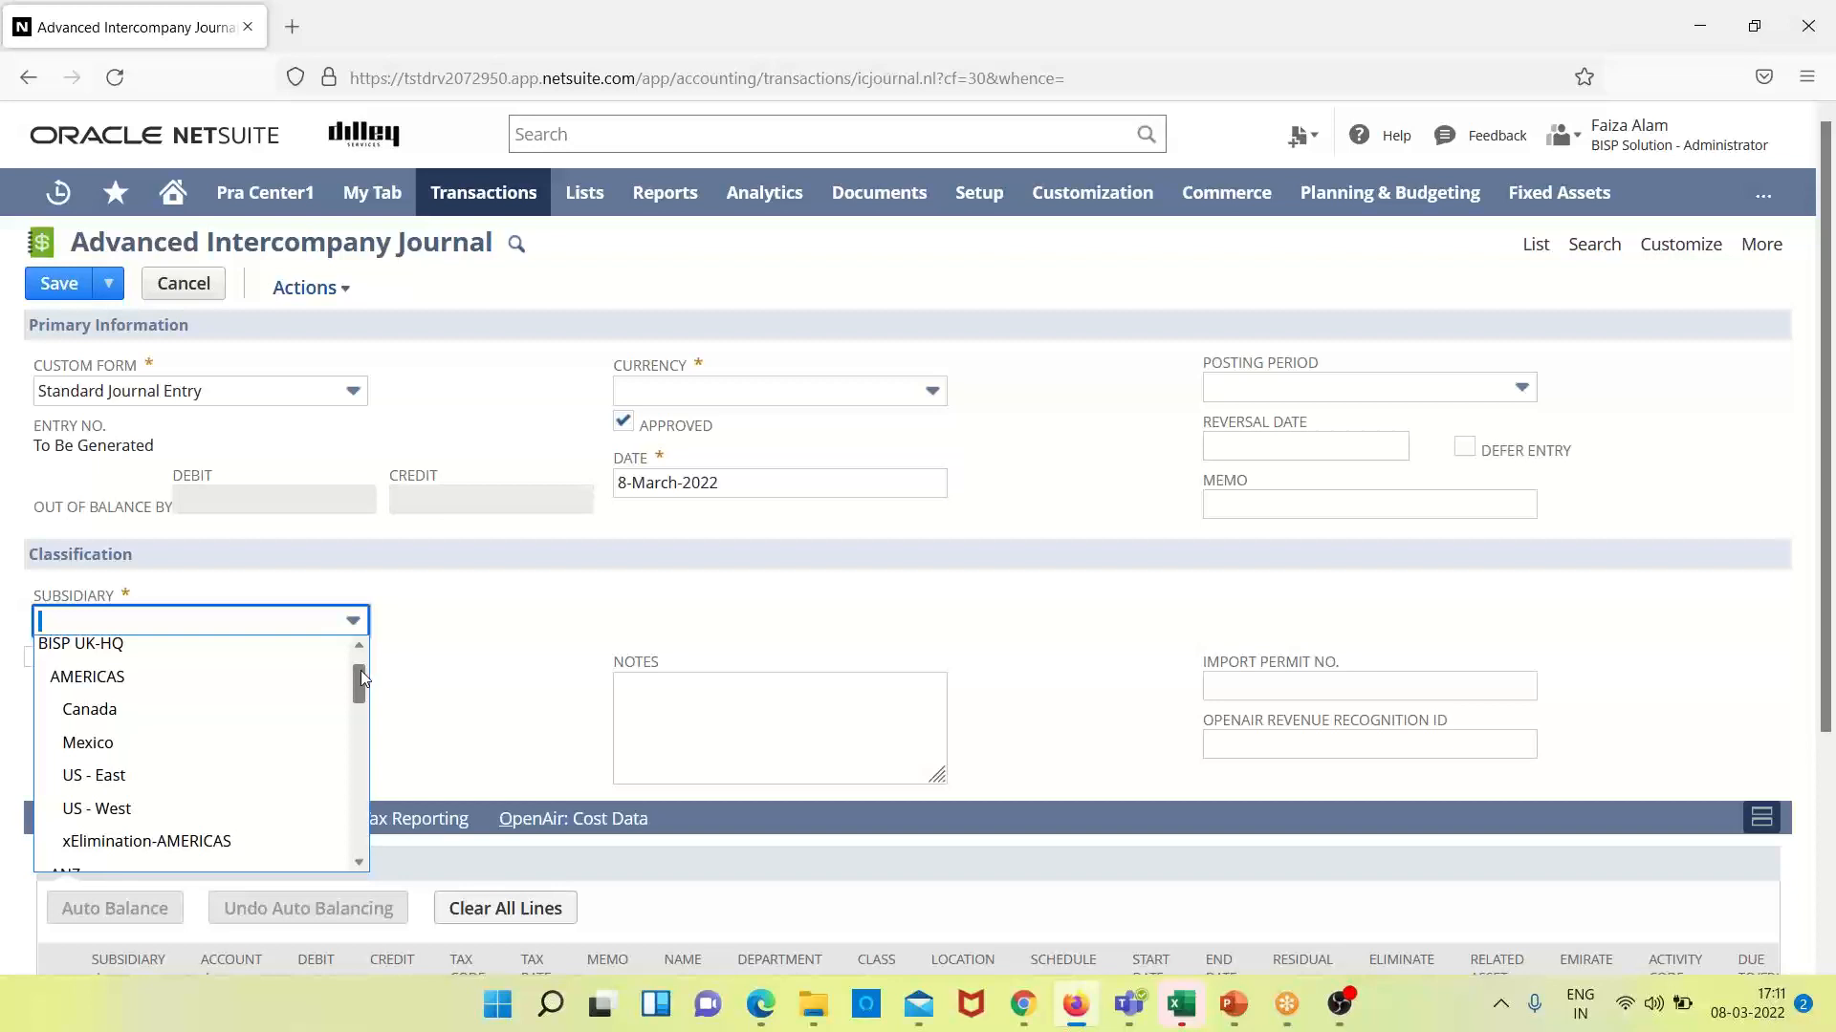
drag(359, 669, 352, 734)
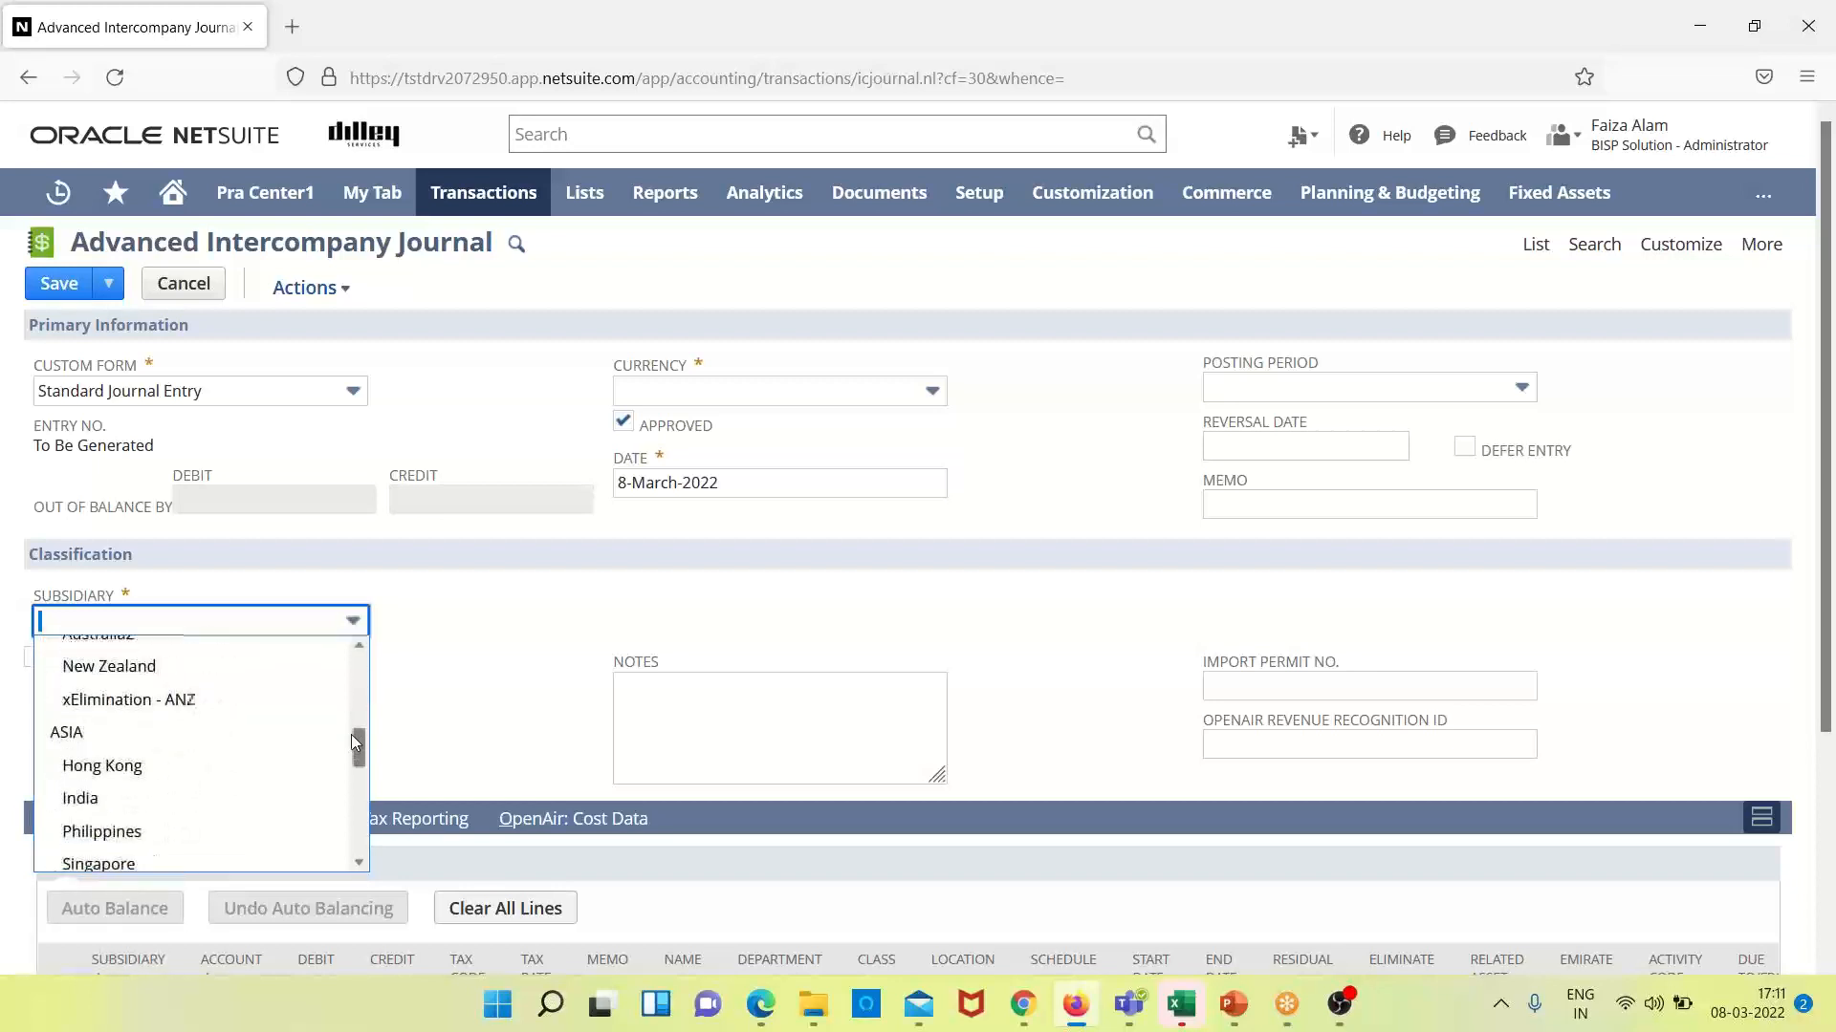
click(207, 724)
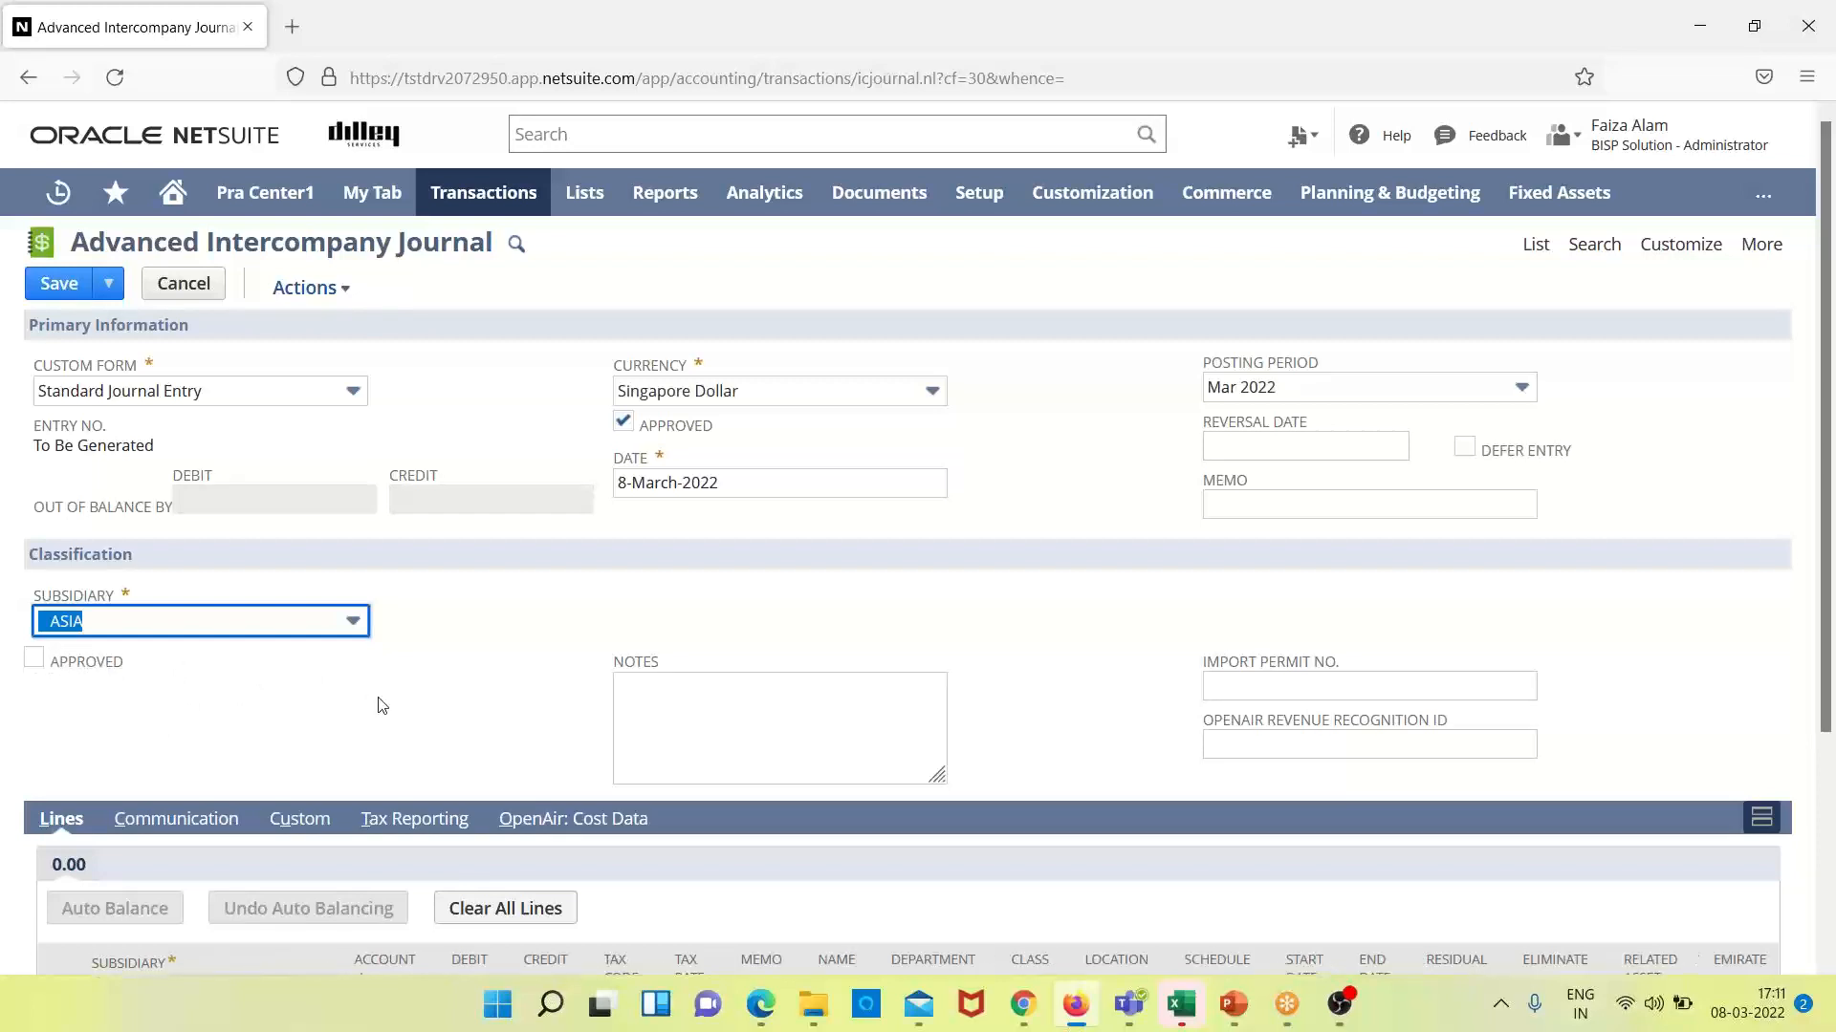
click(35, 660)
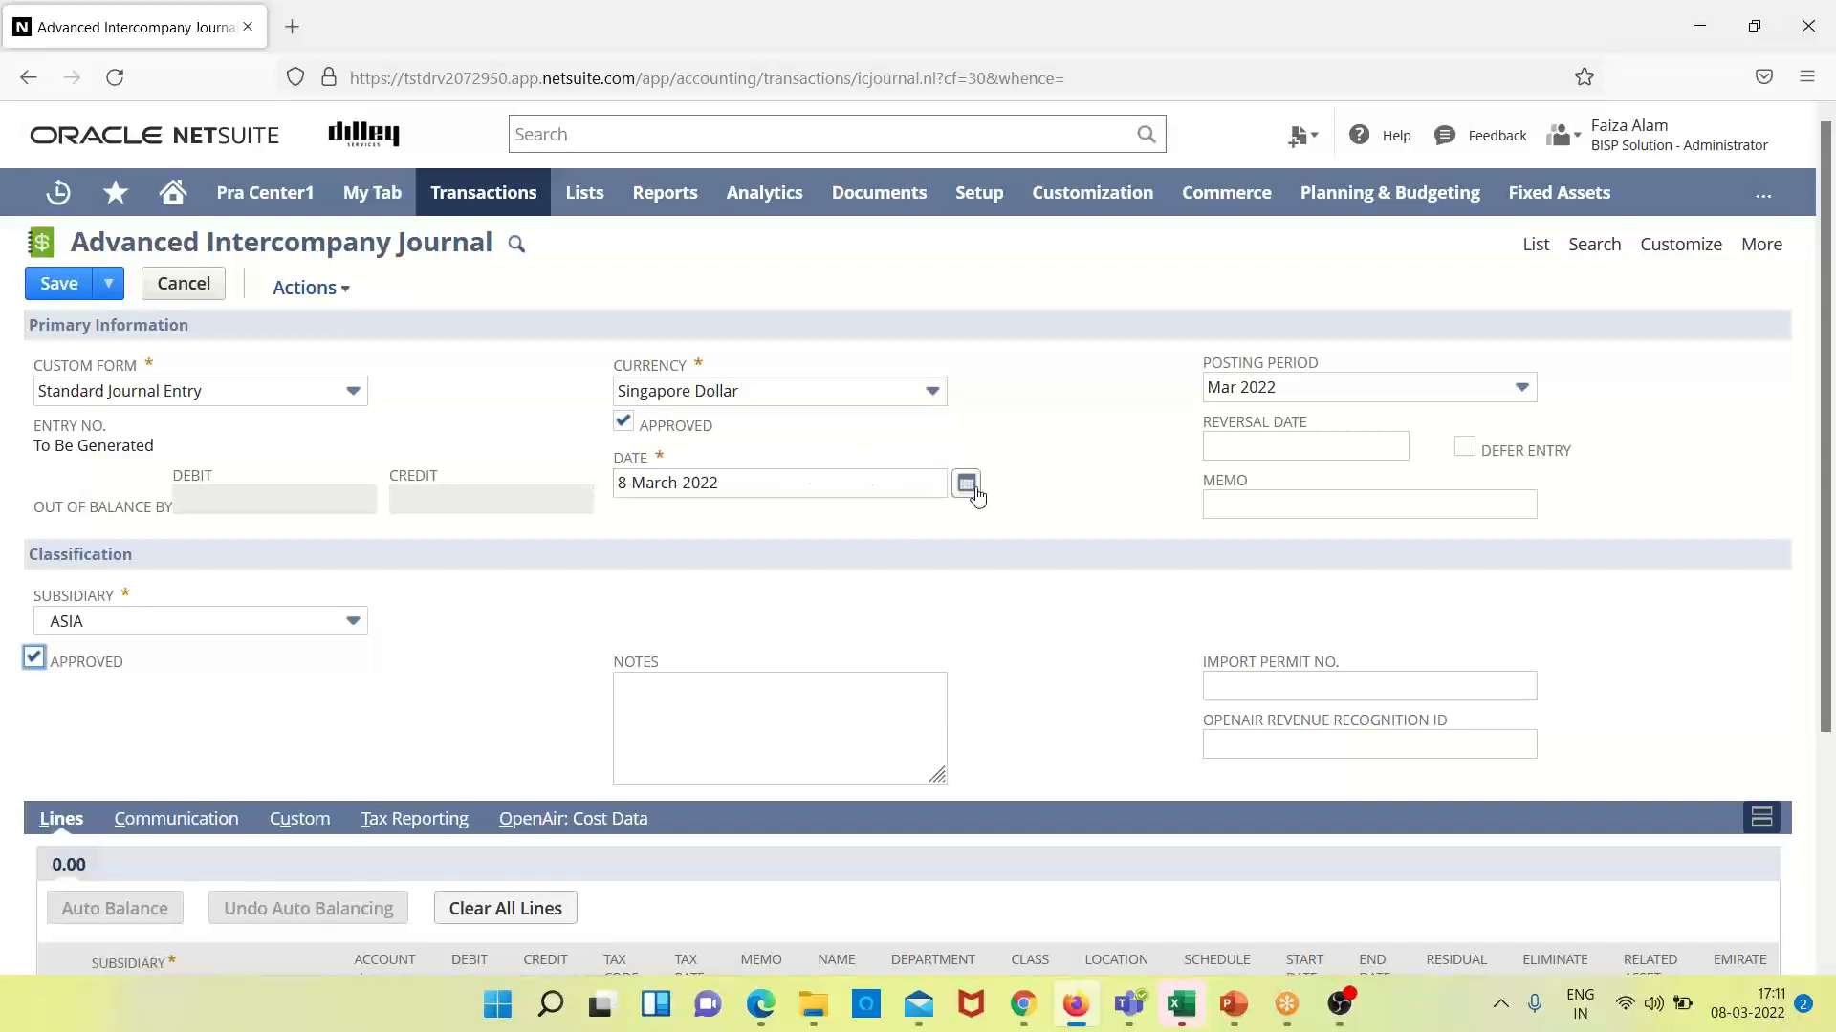
- Set the journal date to 23-February-2022
click(968, 485)
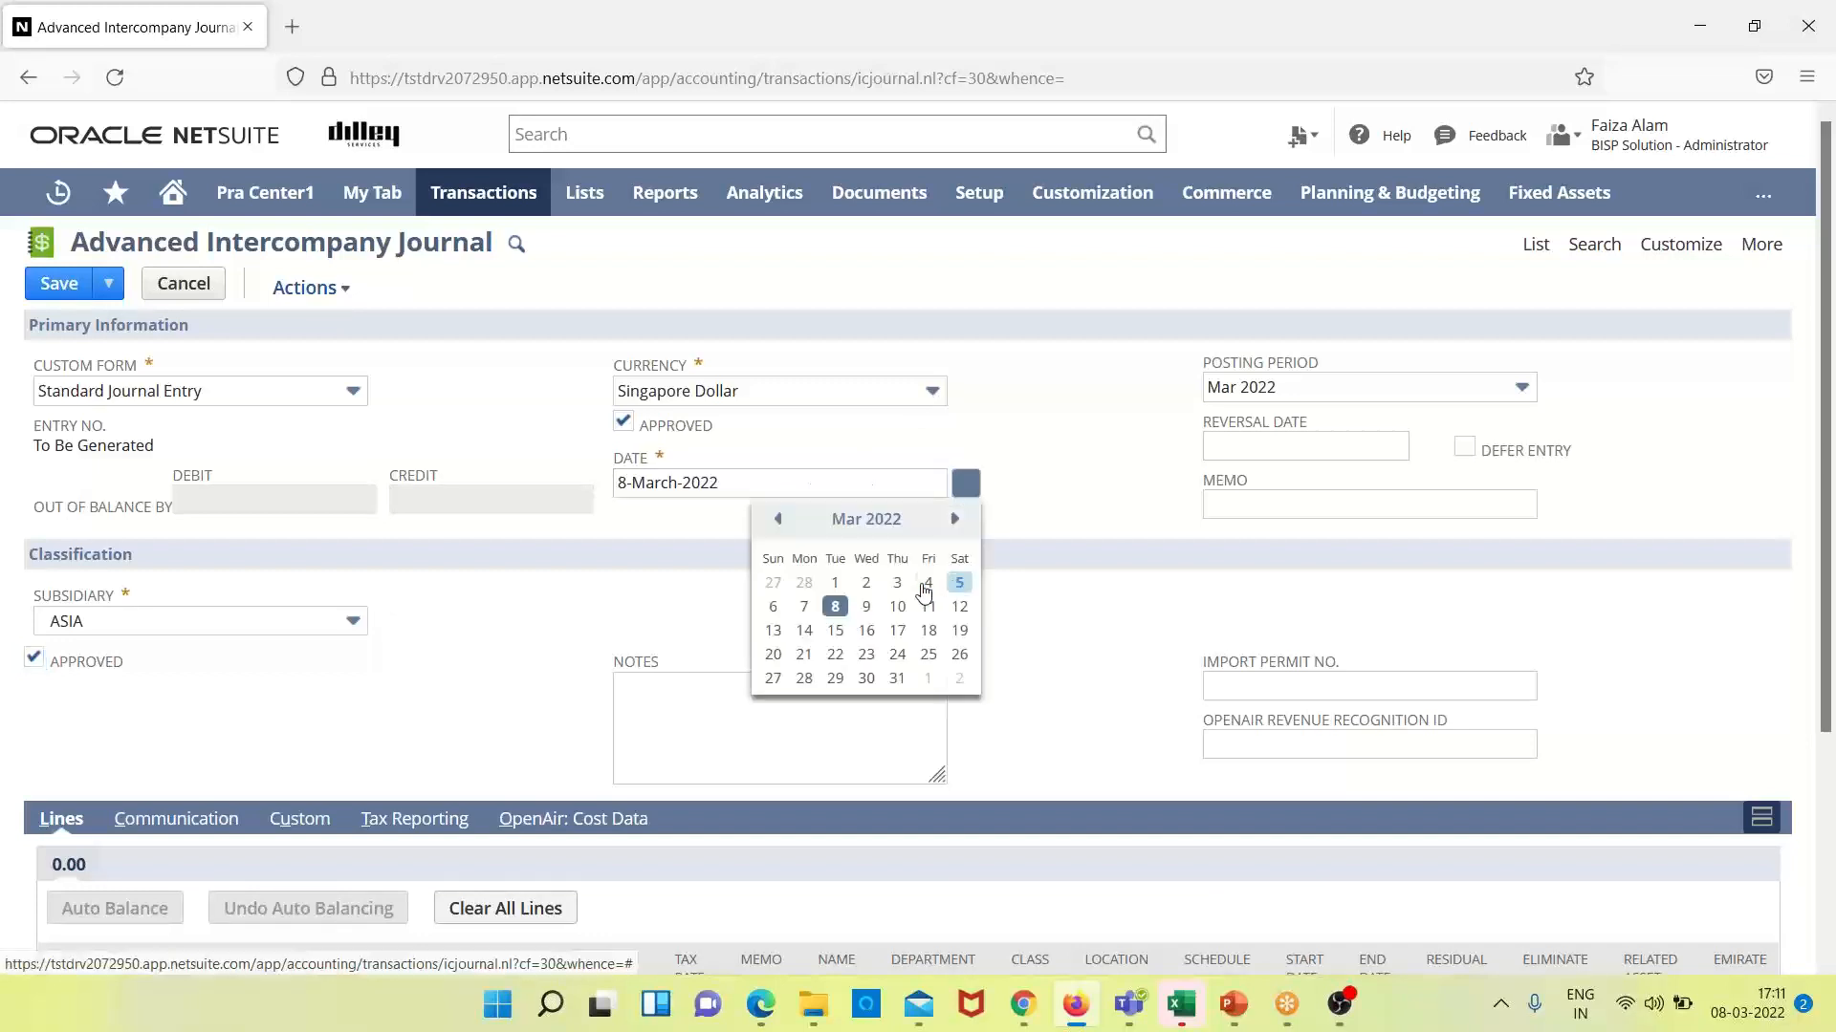
click(779, 521)
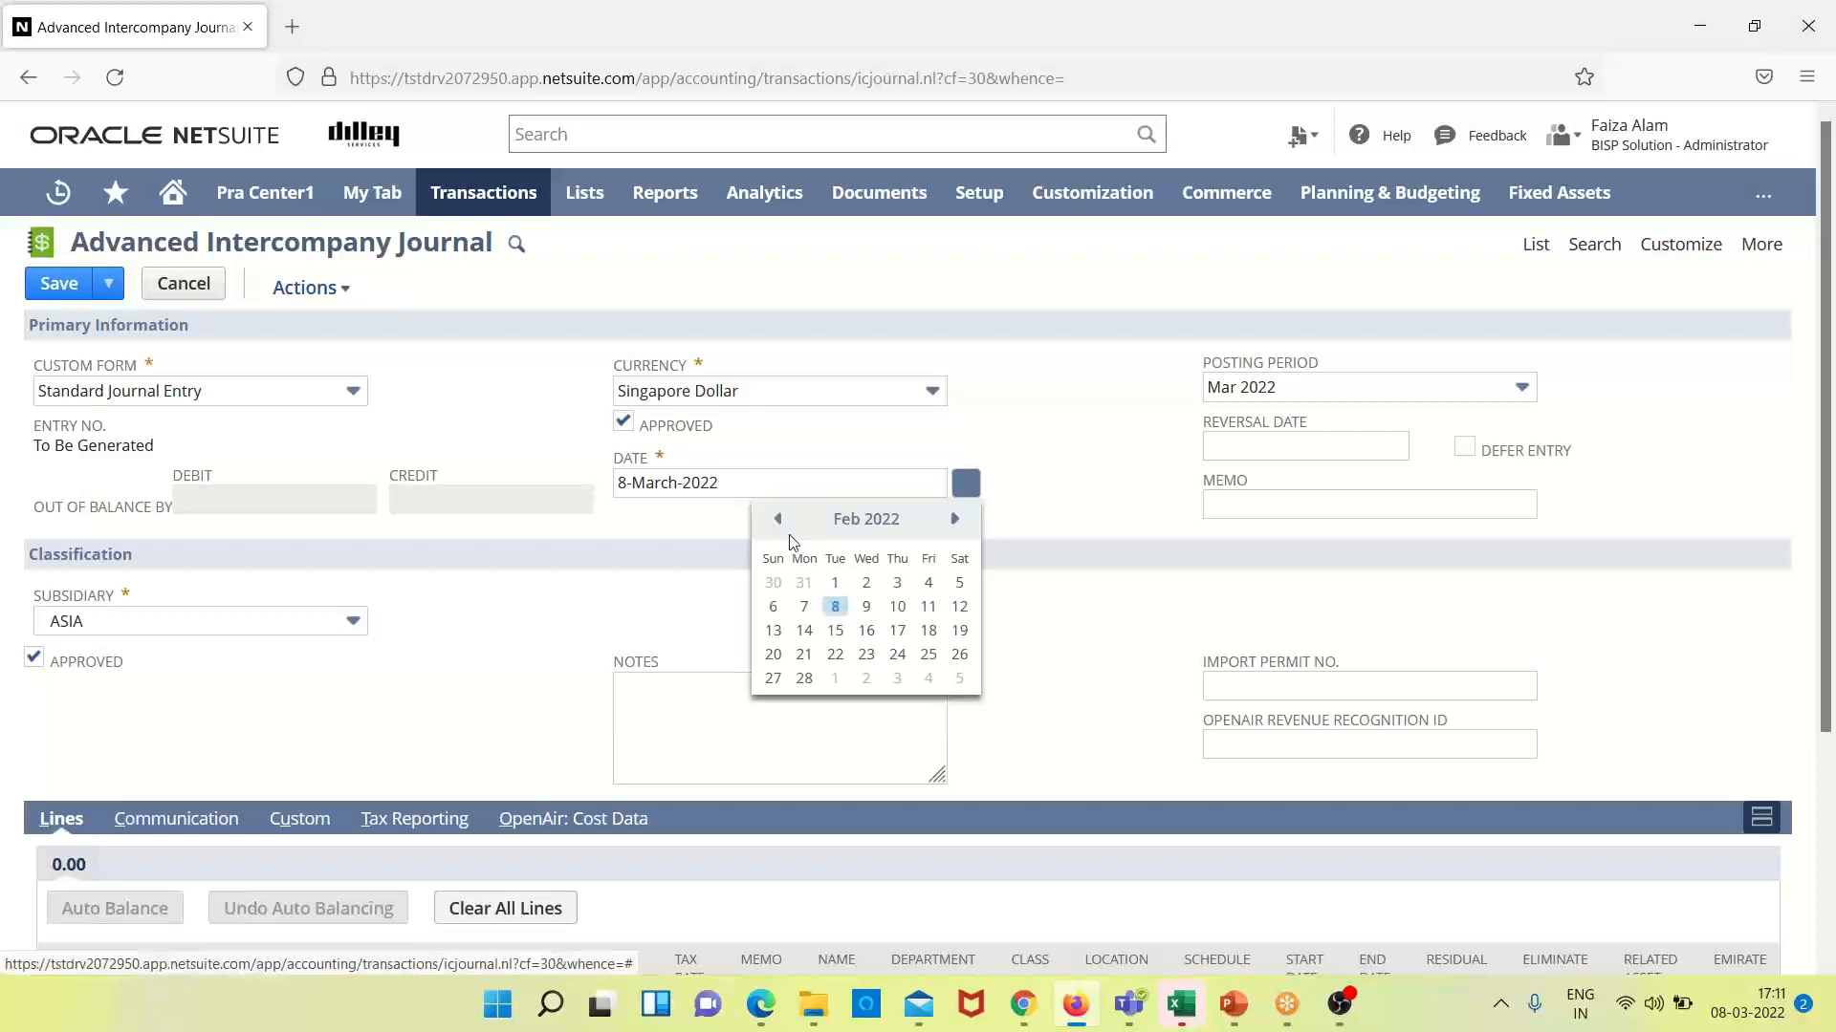
click(872, 658)
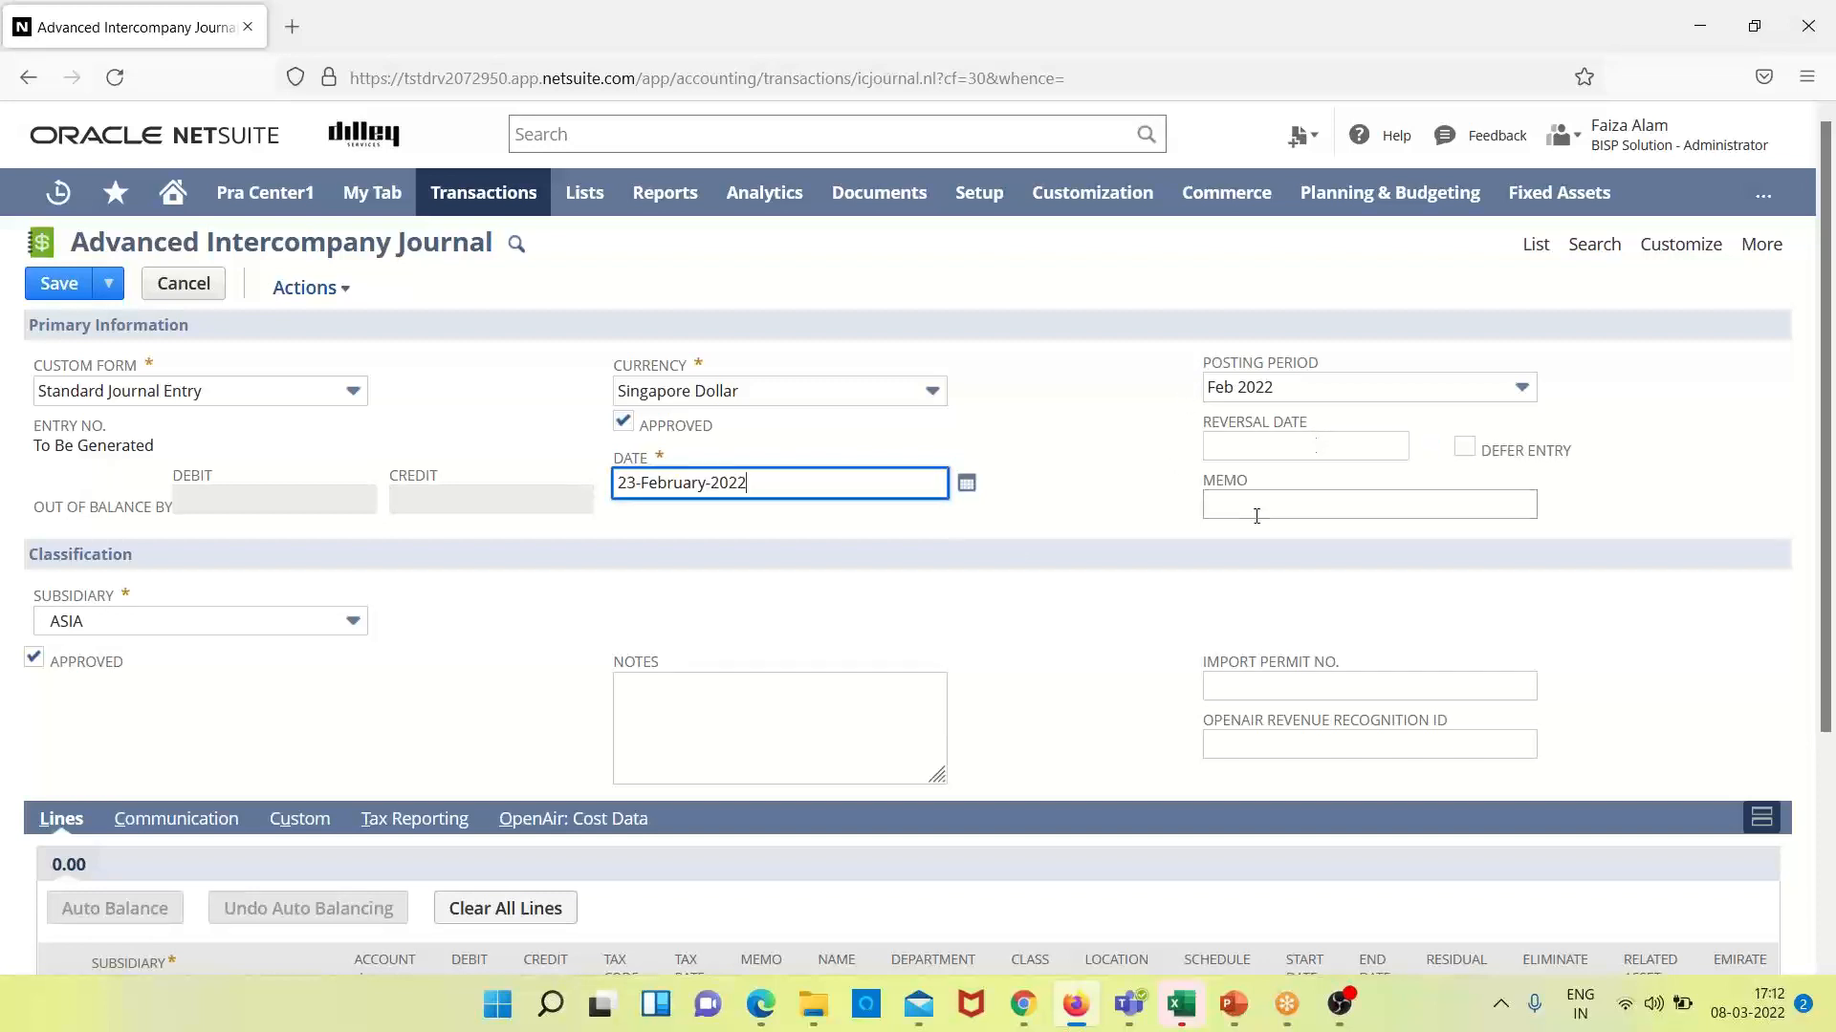
click(1209, 507)
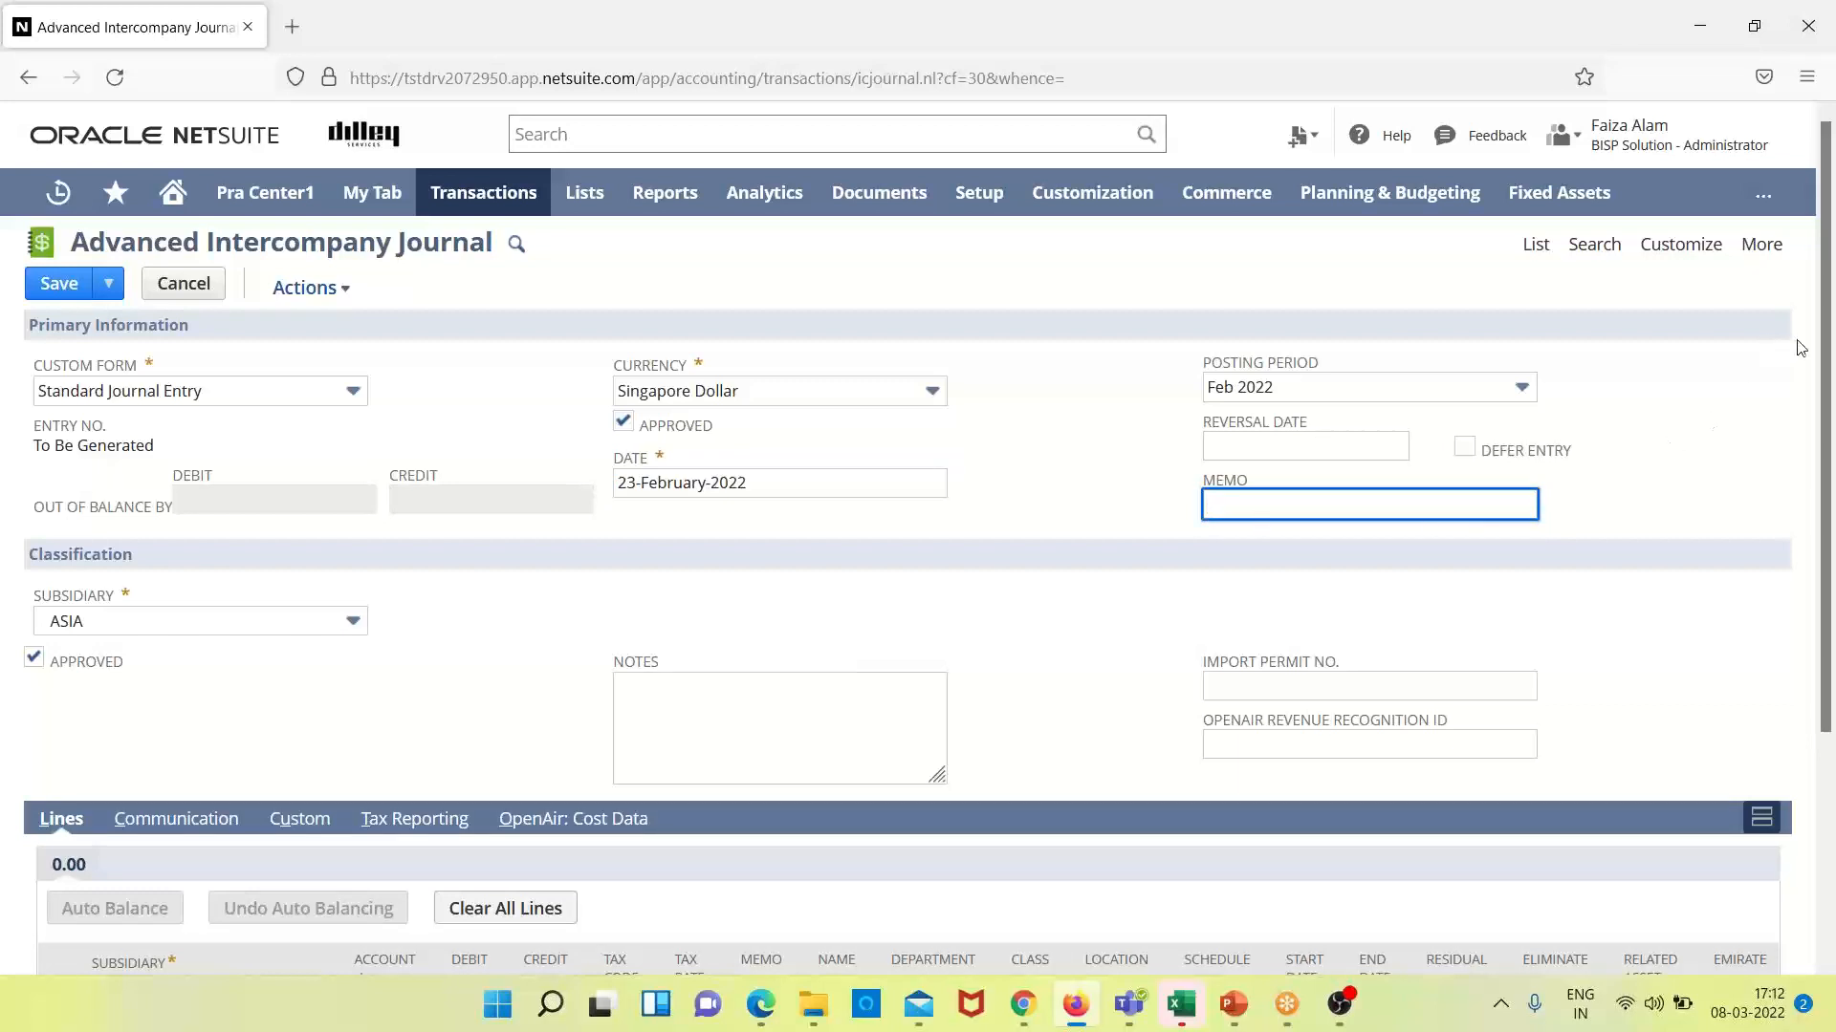
- Add an ASIA journal line debiting 2000 to account 6160 General and Administrative : Salaries & Wages : Benefits
drag(1828, 371, 1831, 604)
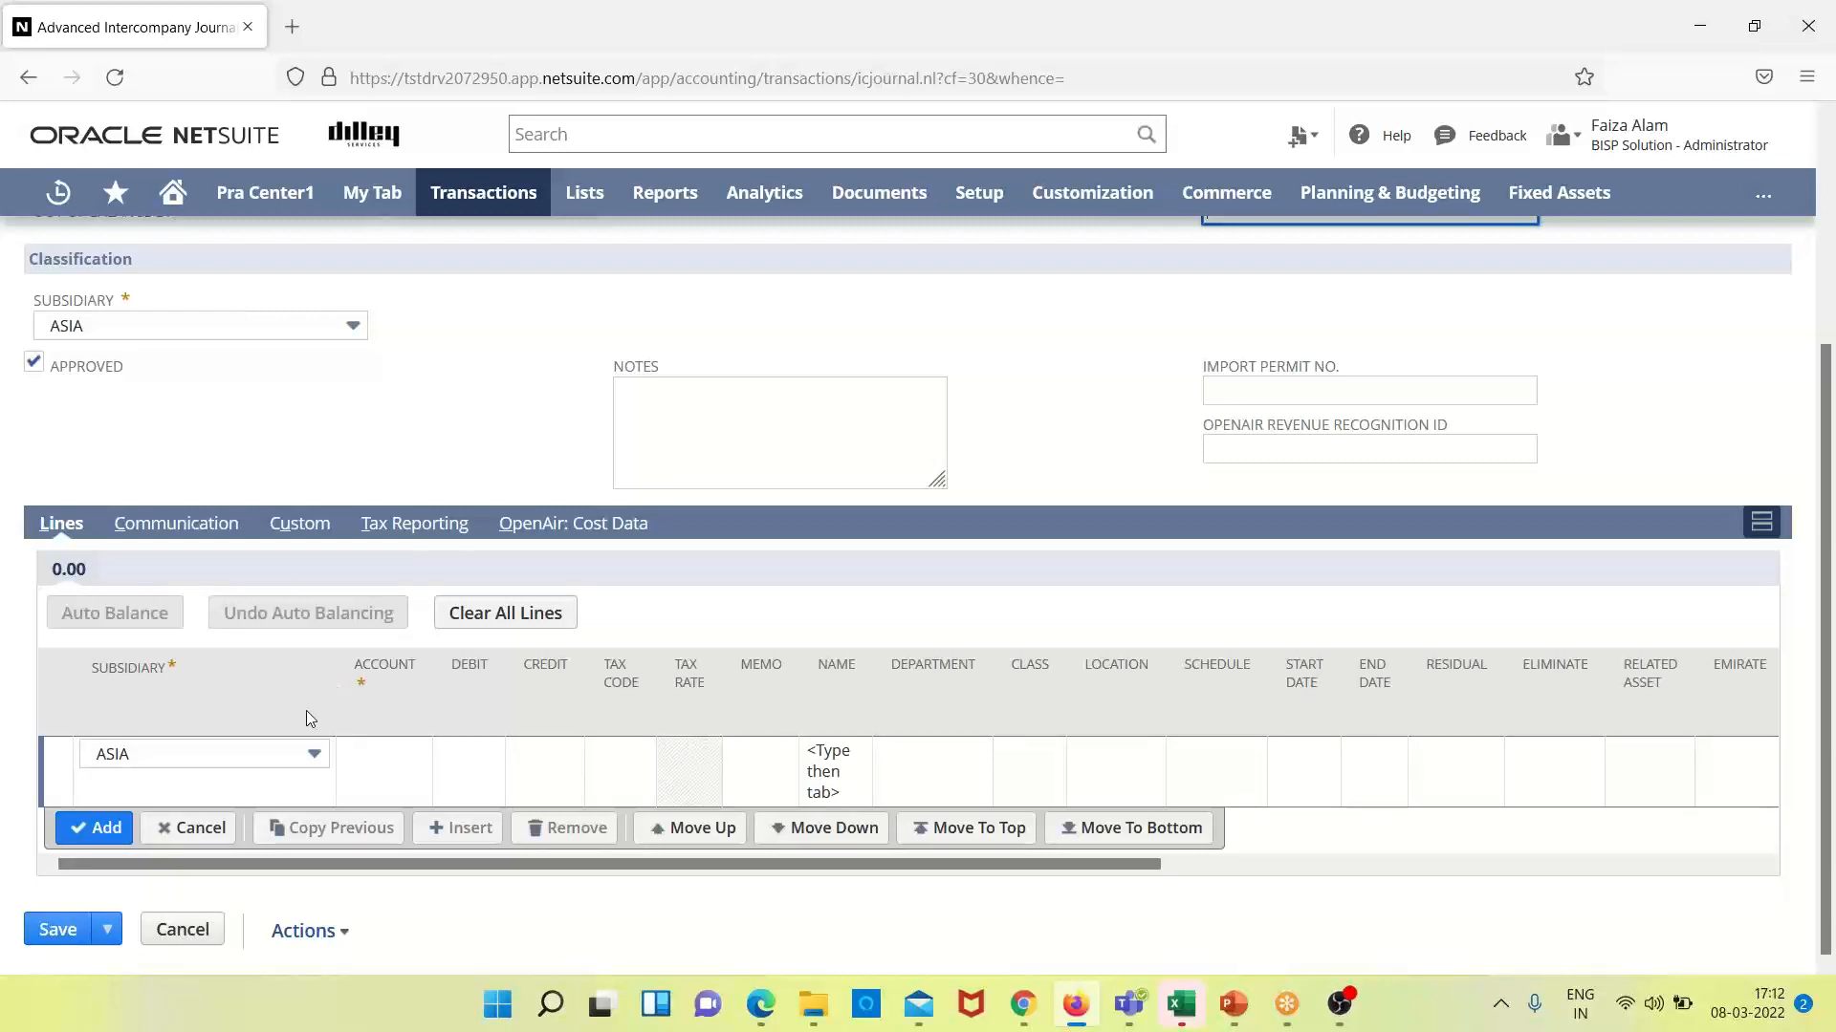
click(377, 763)
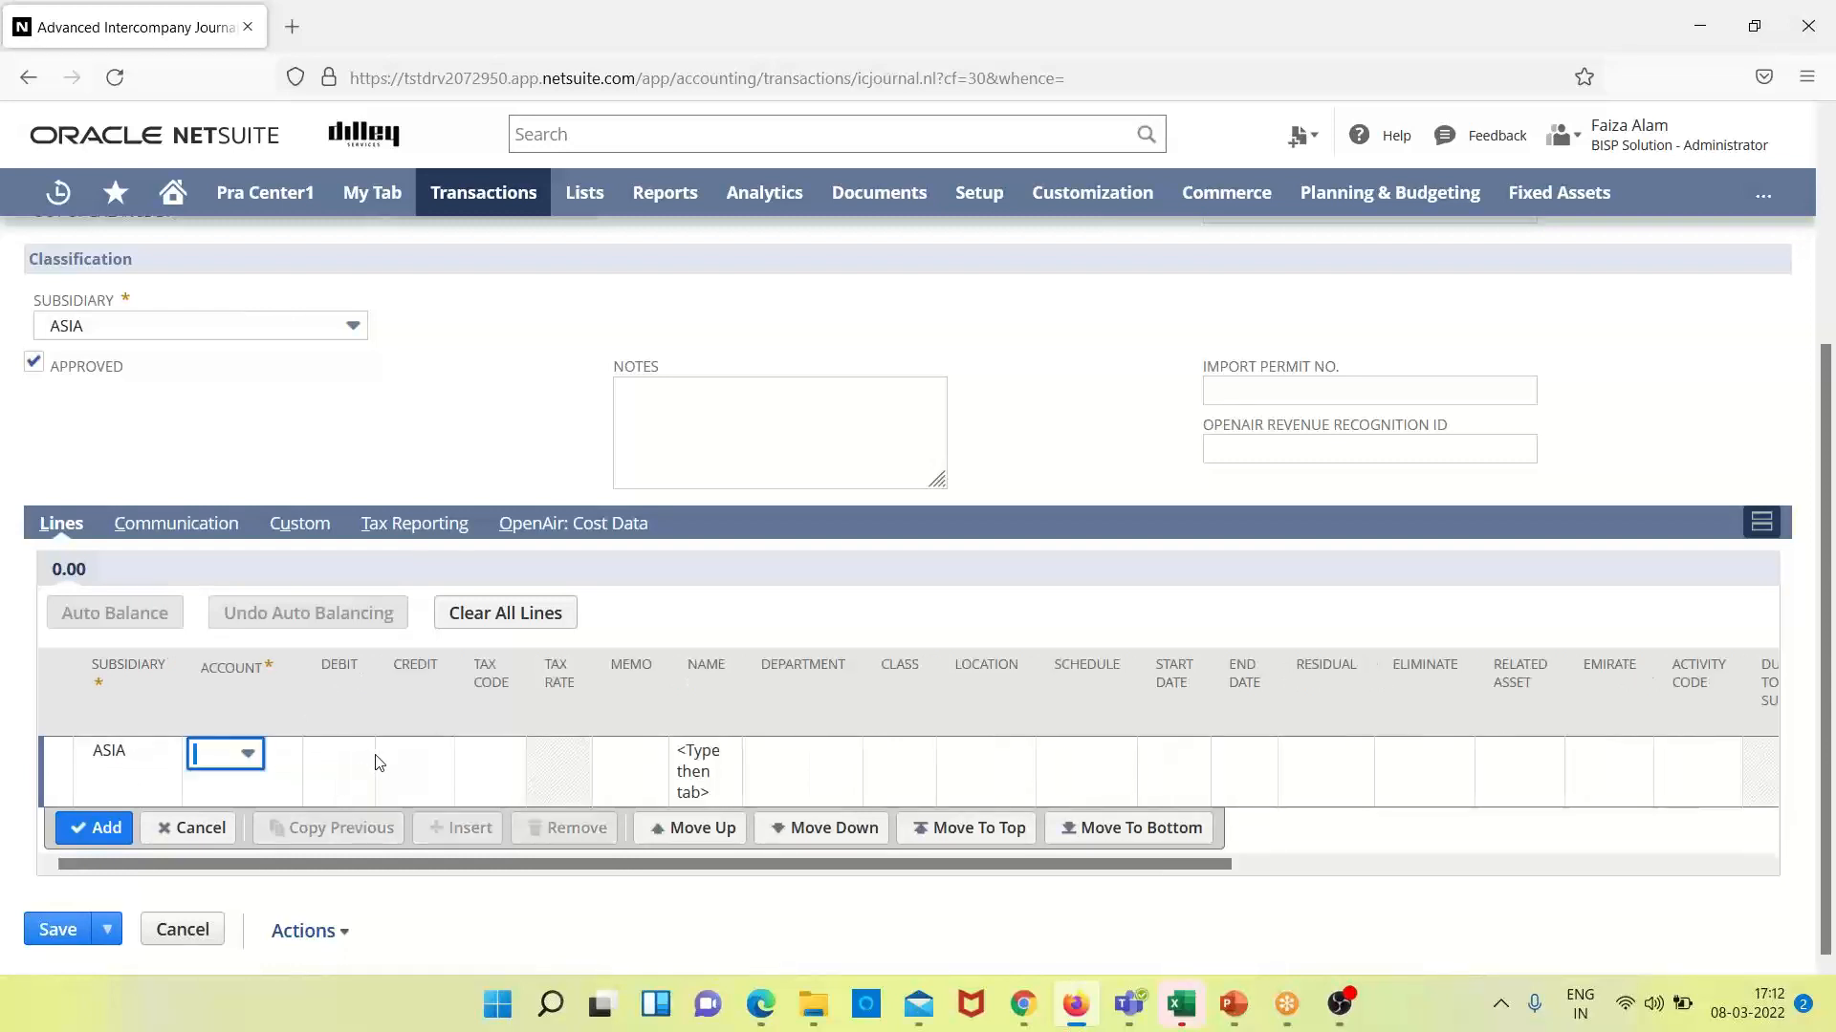
click(249, 756)
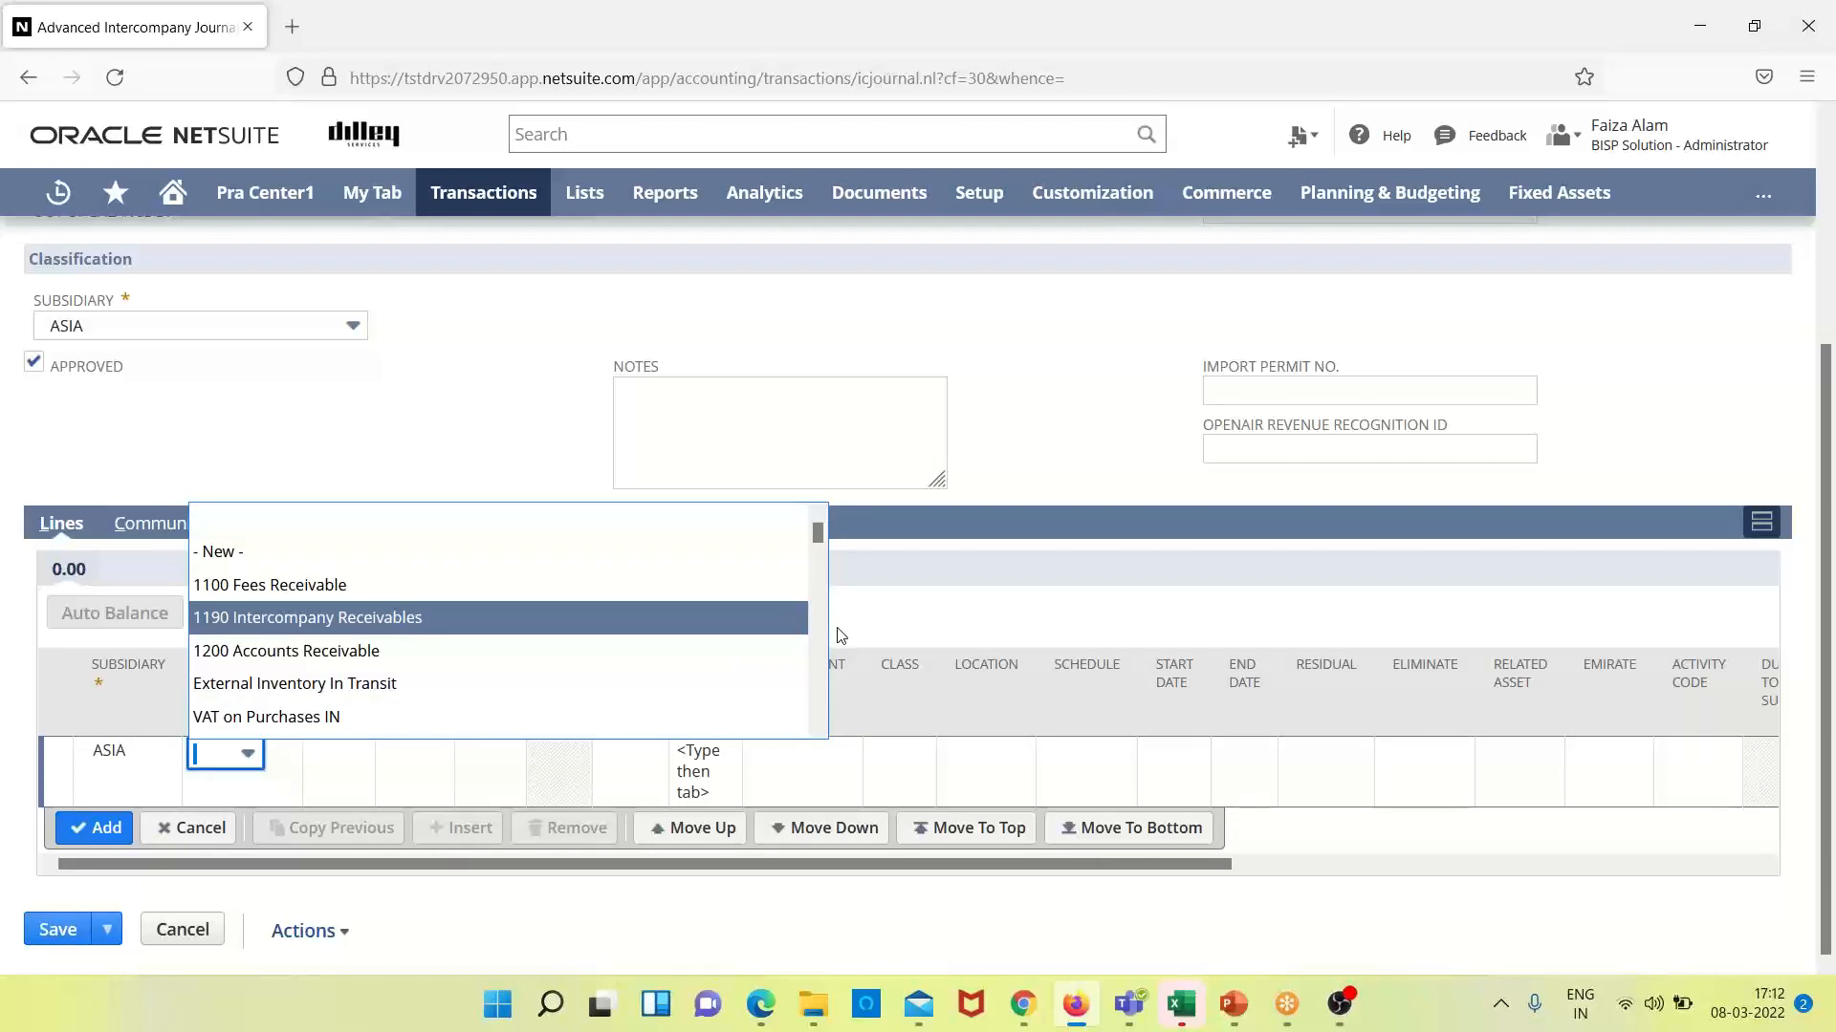
drag(818, 539, 818, 585)
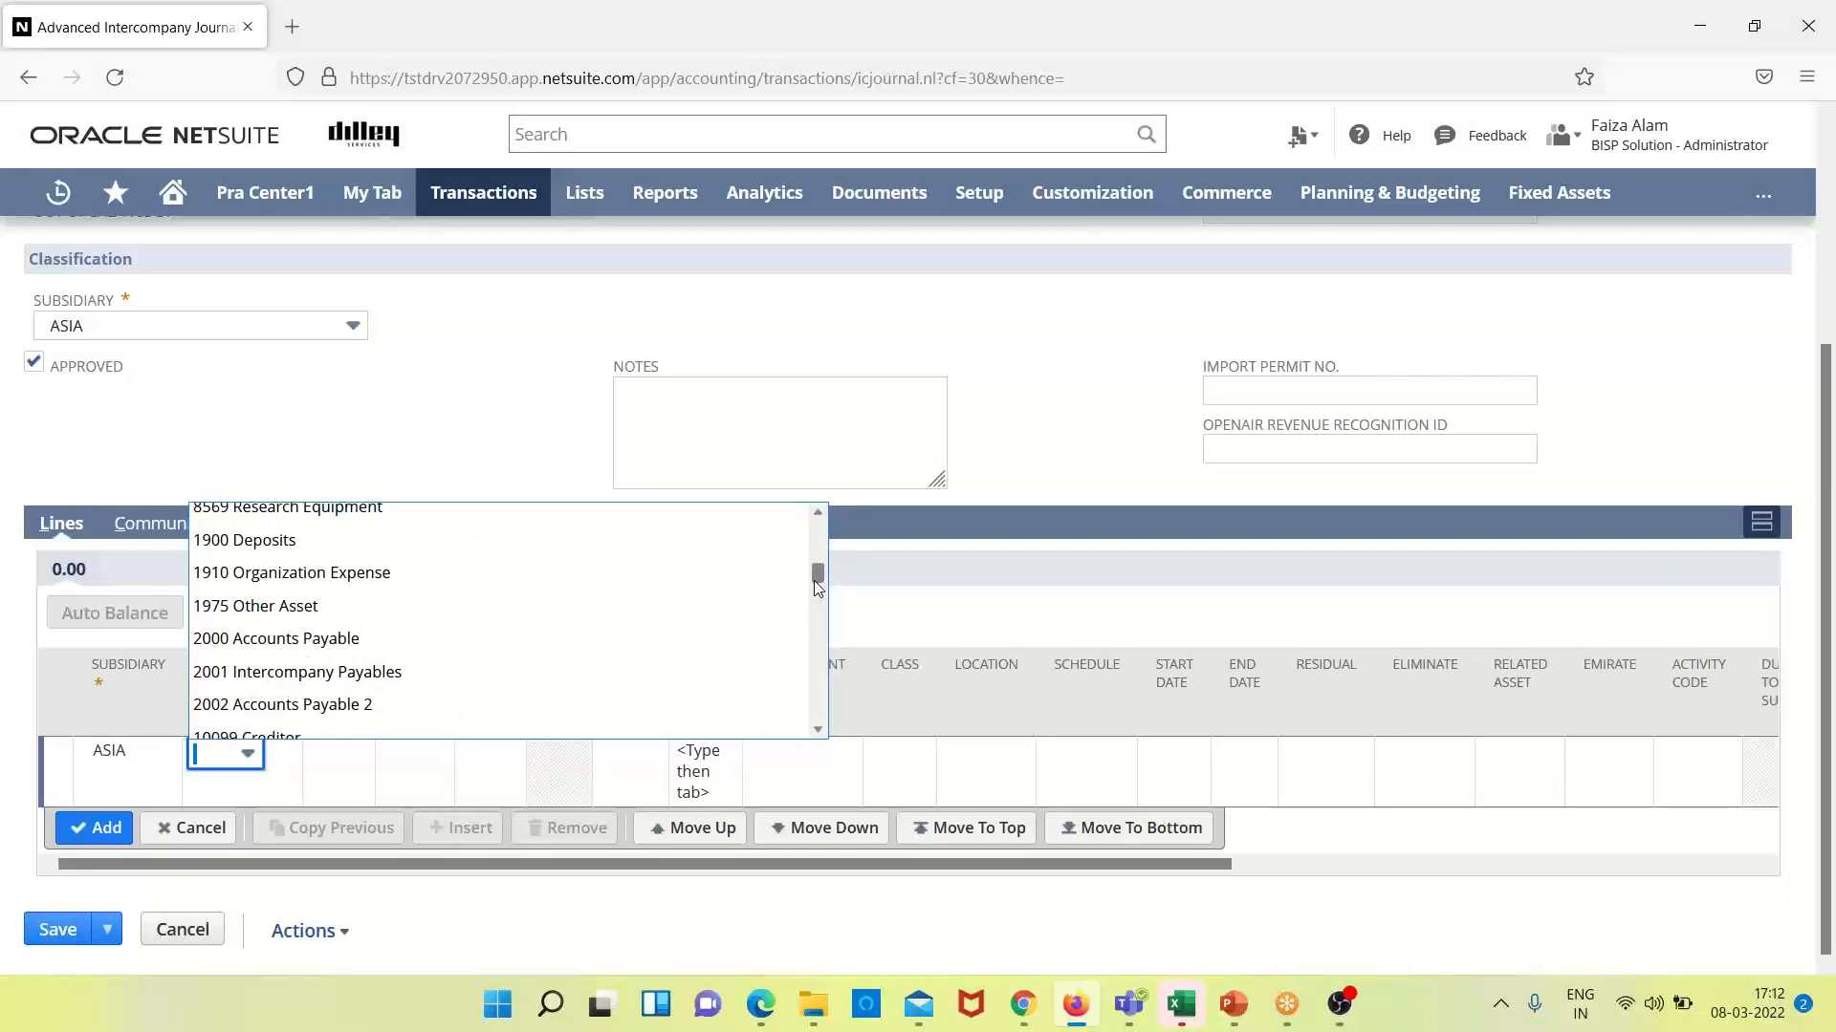
drag(818, 585, 819, 613)
scroll(815, 601, up, 2)
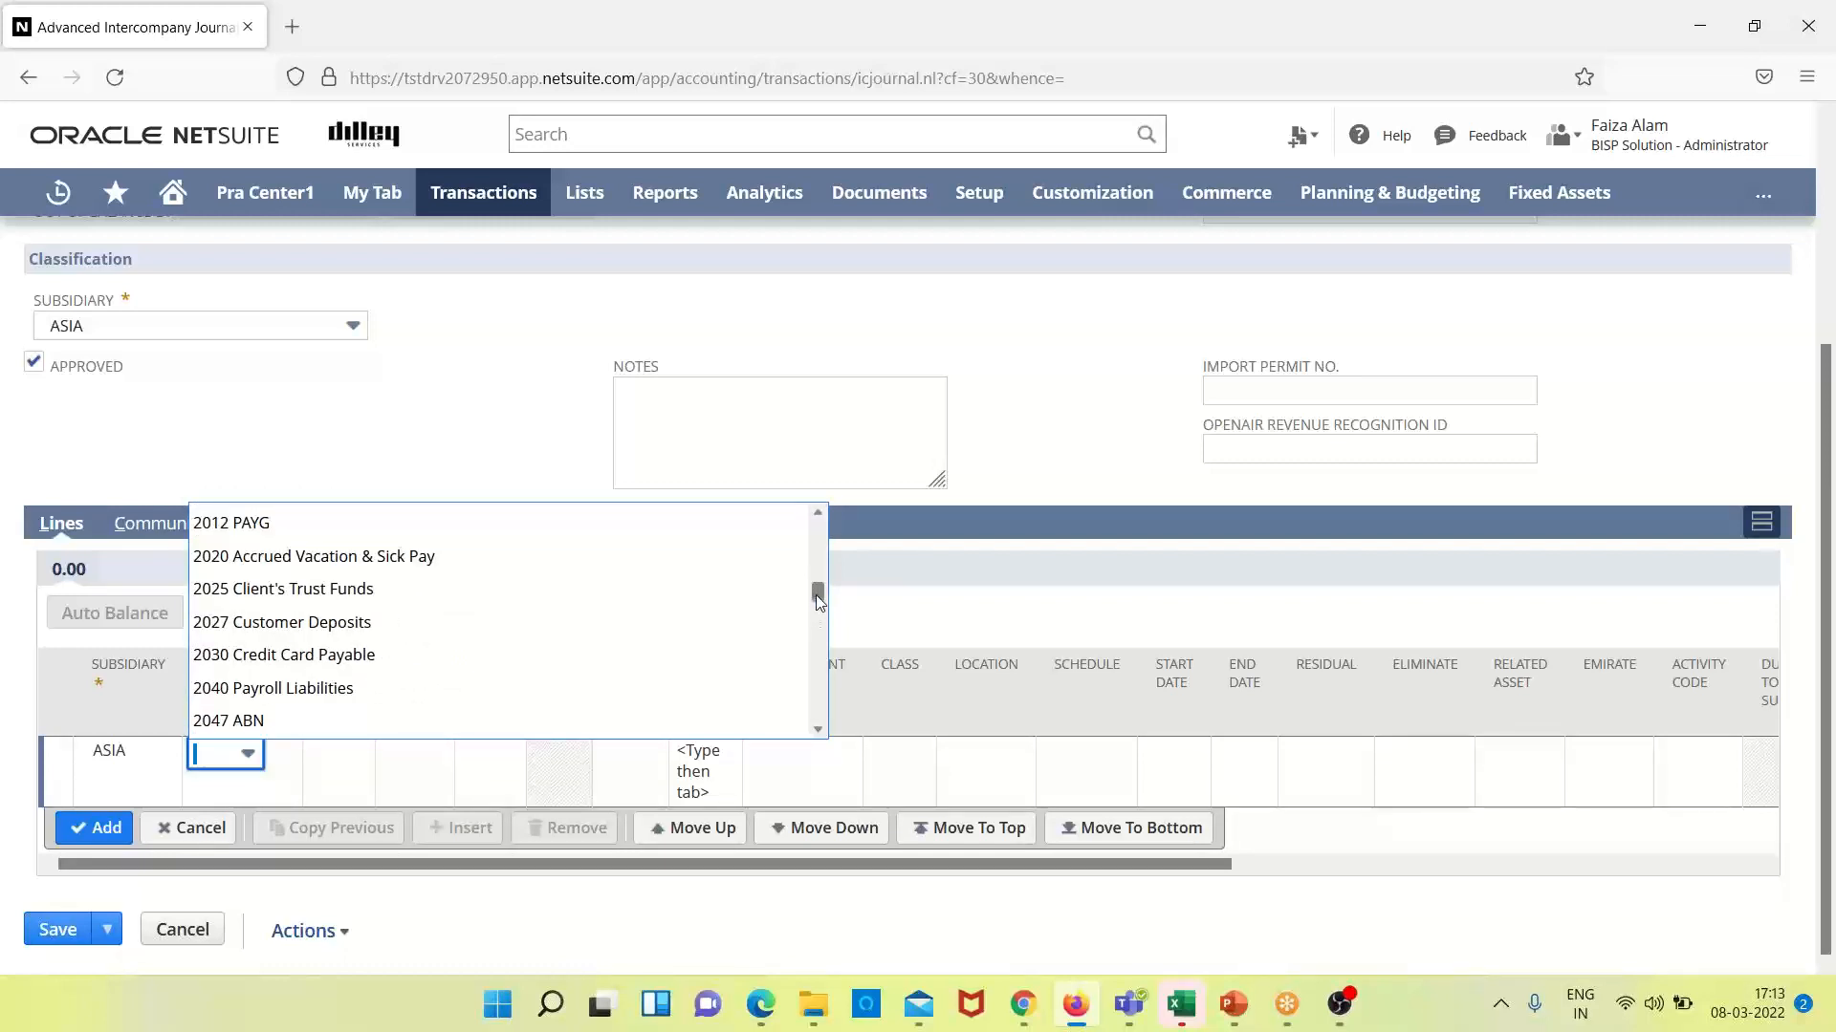
drag(816, 597, 823, 644)
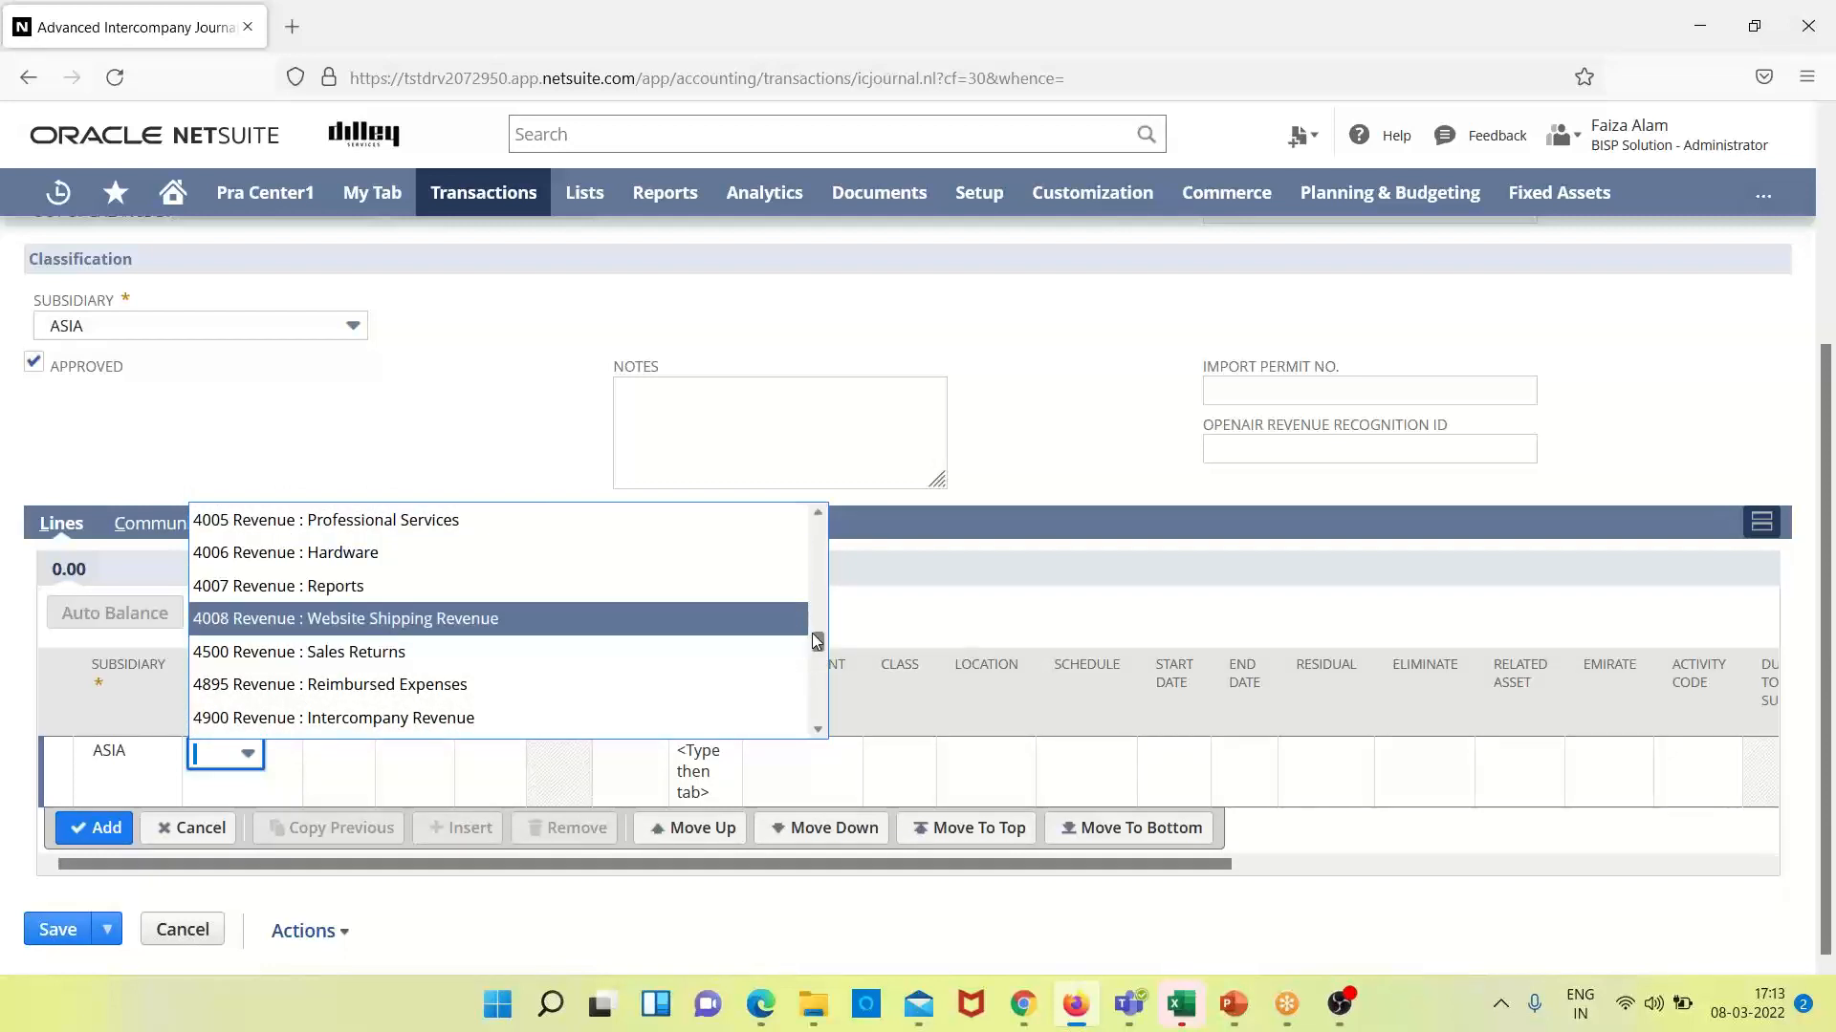
drag(820, 643, 819, 658)
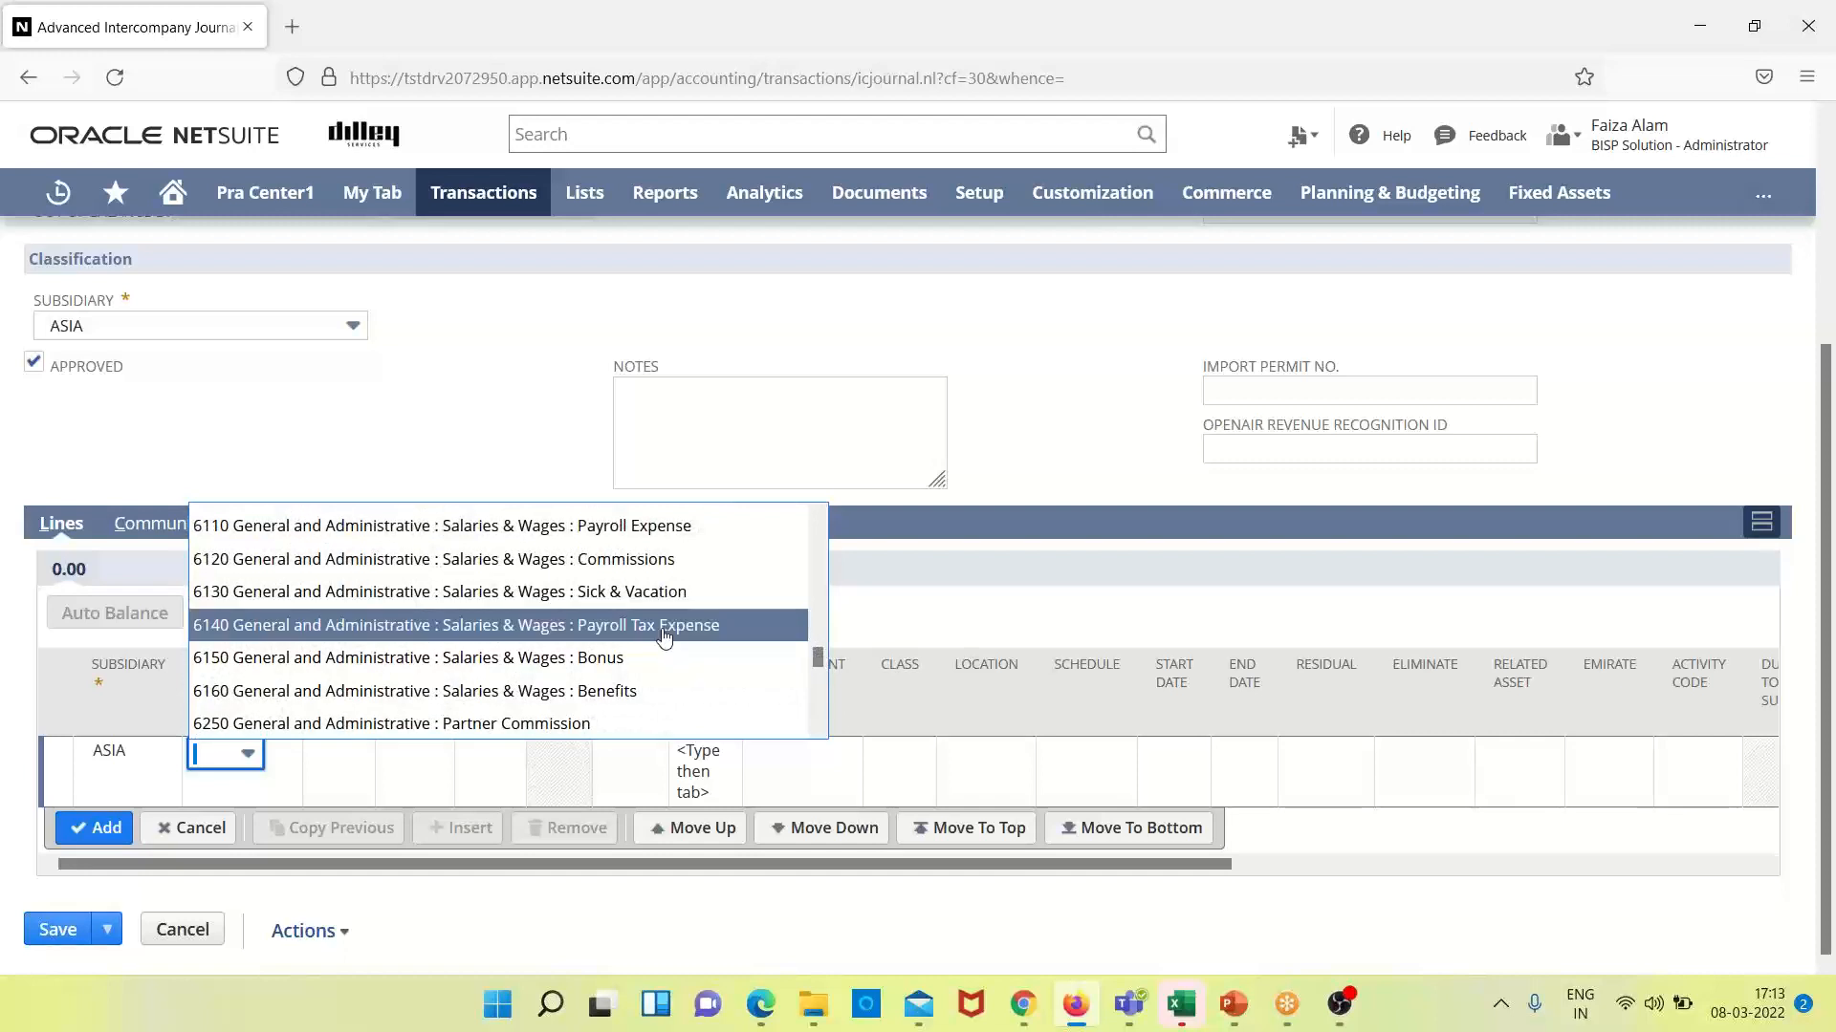
click(615, 691)
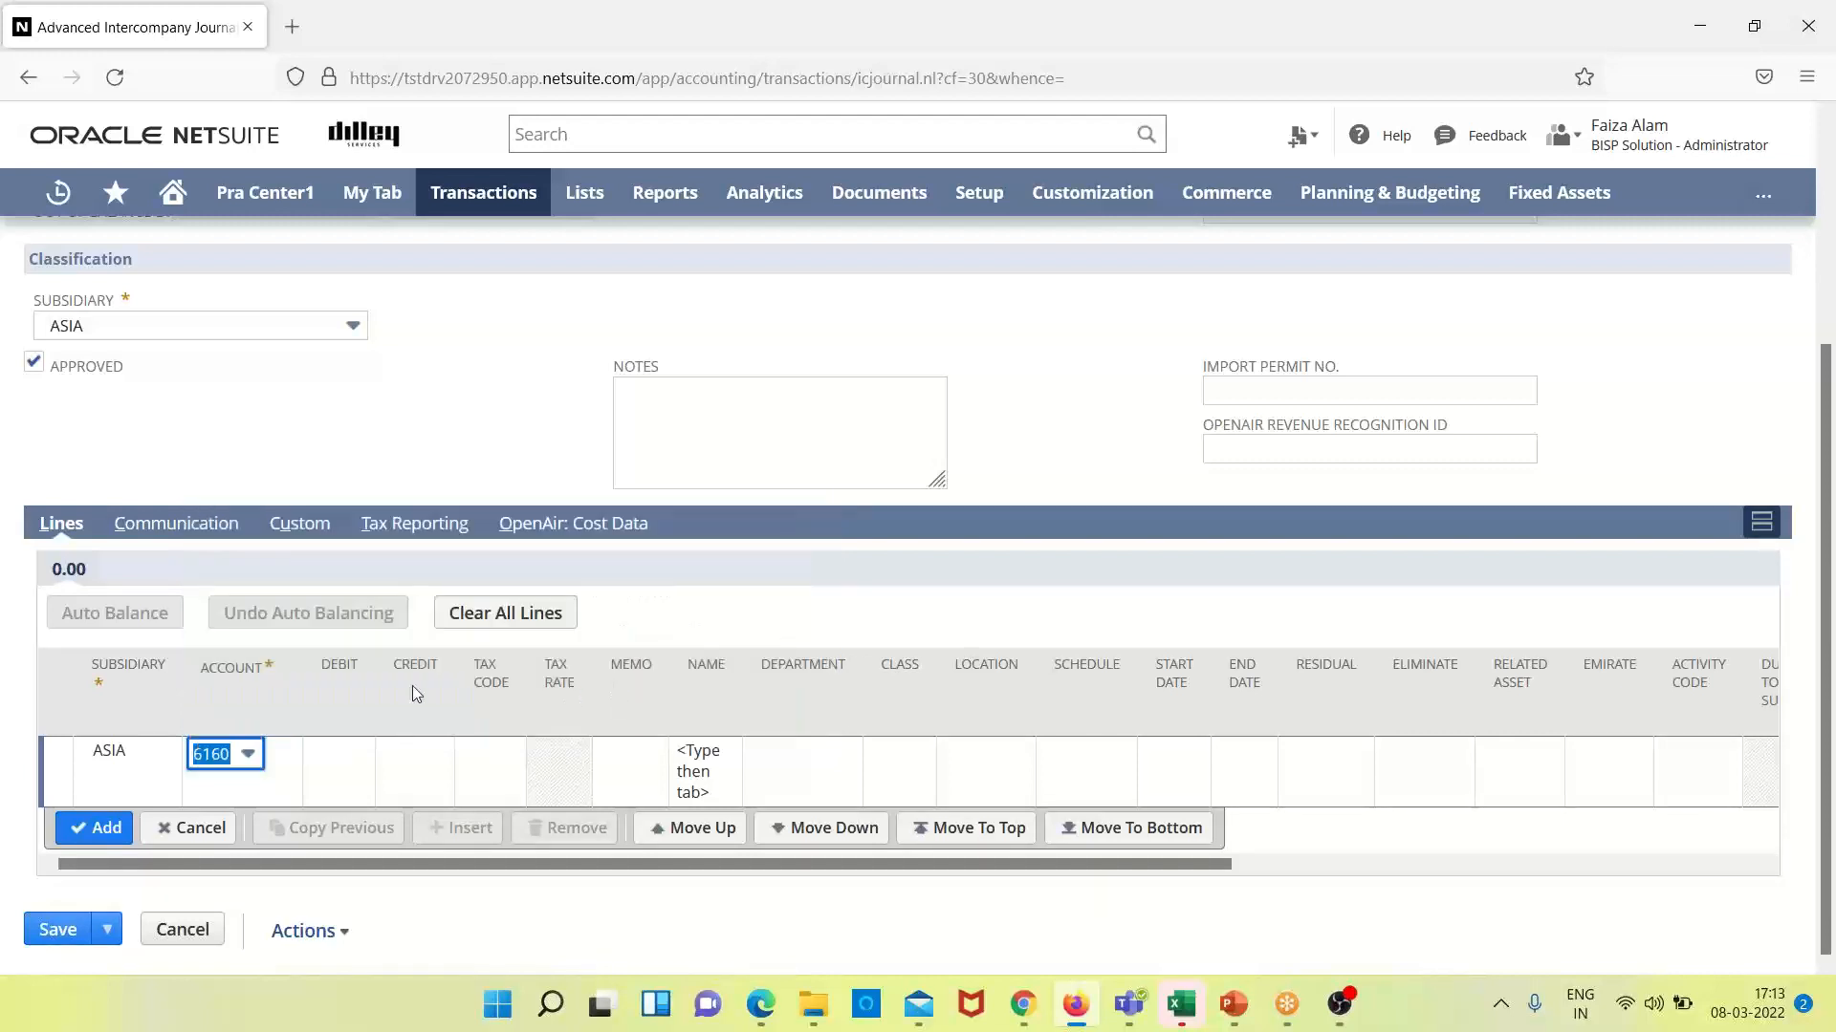
click(316, 755)
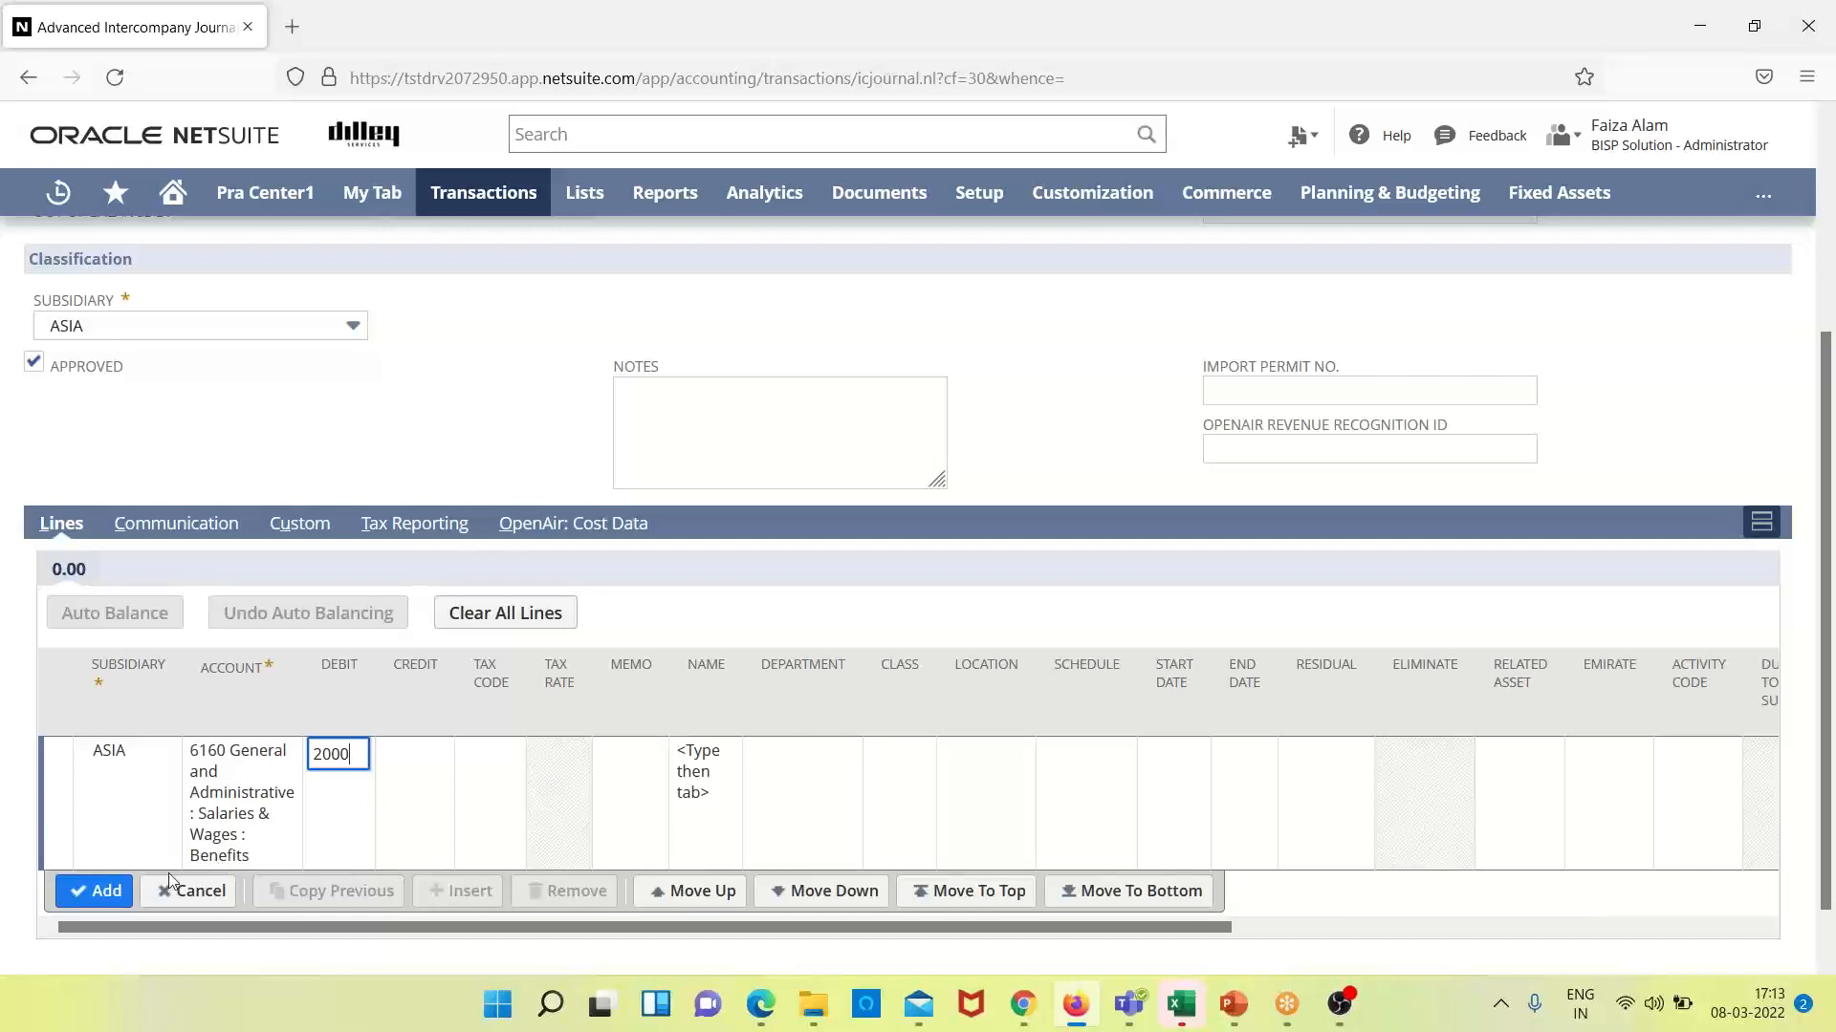
click(81, 893)
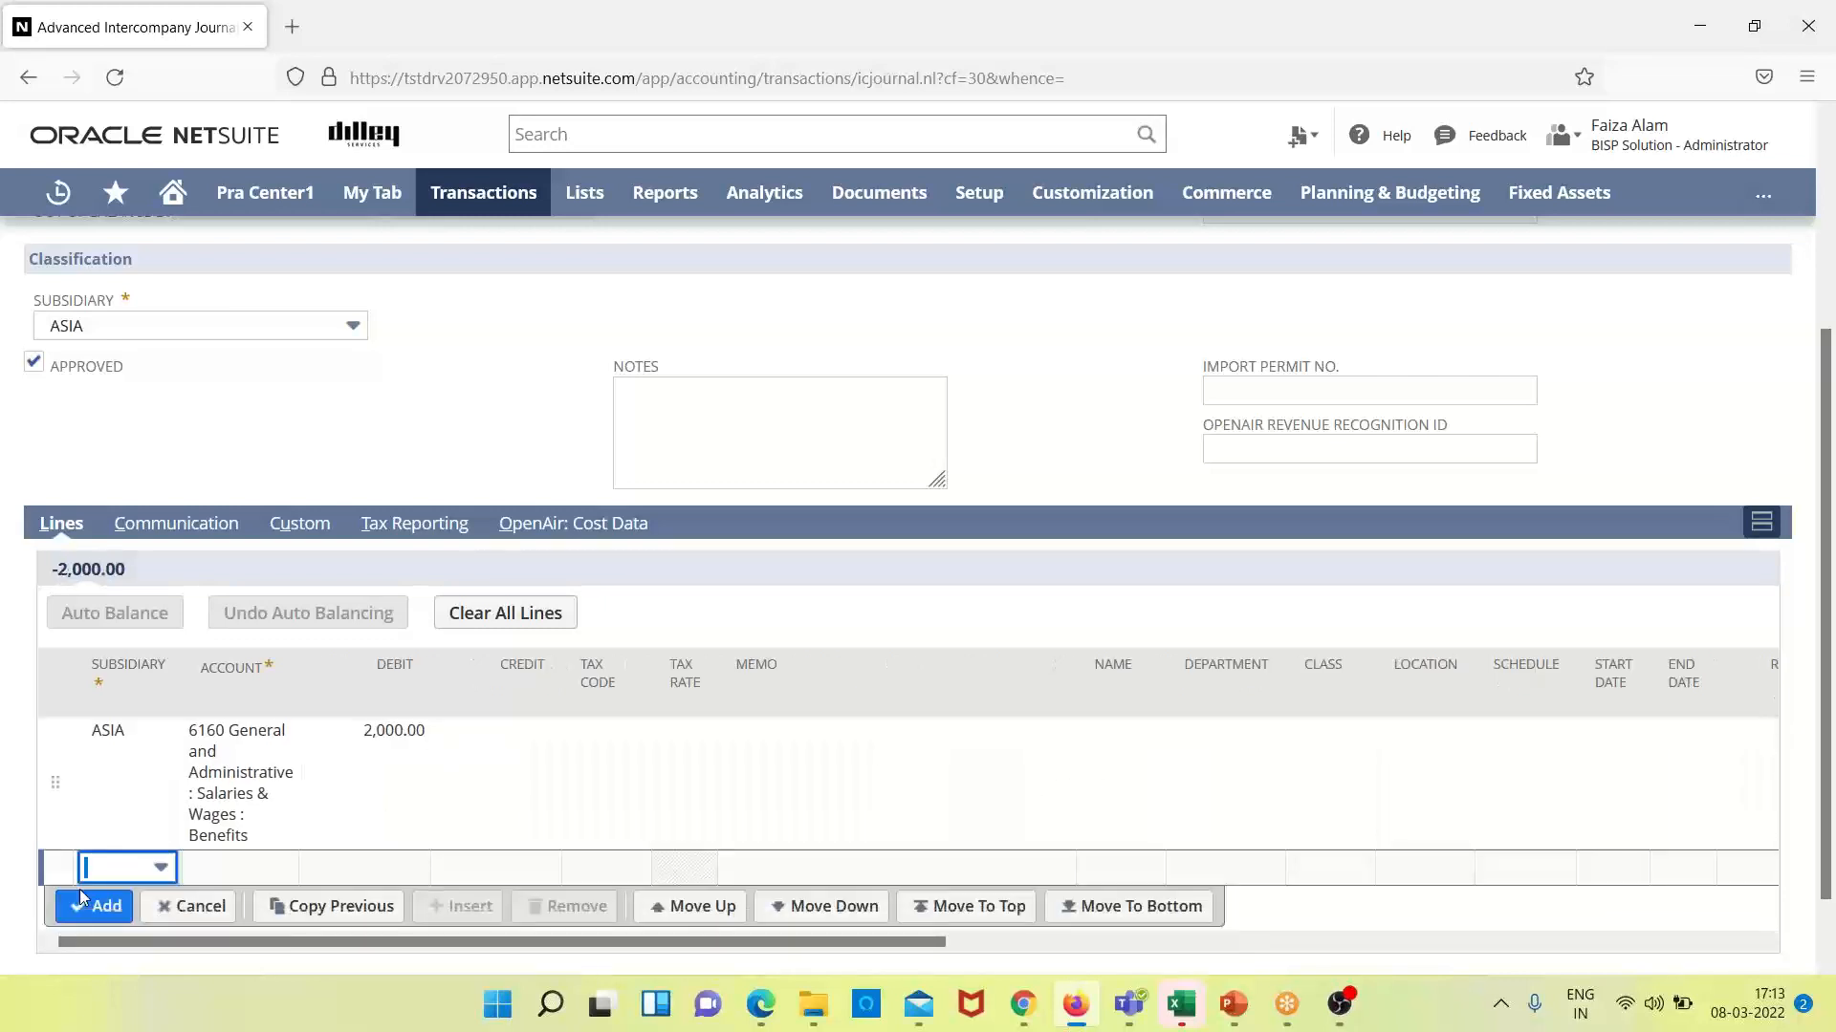
- Add an ASIA journal line crediting 2000 to account 4001 Revenue : Services Revenue
click(162, 869)
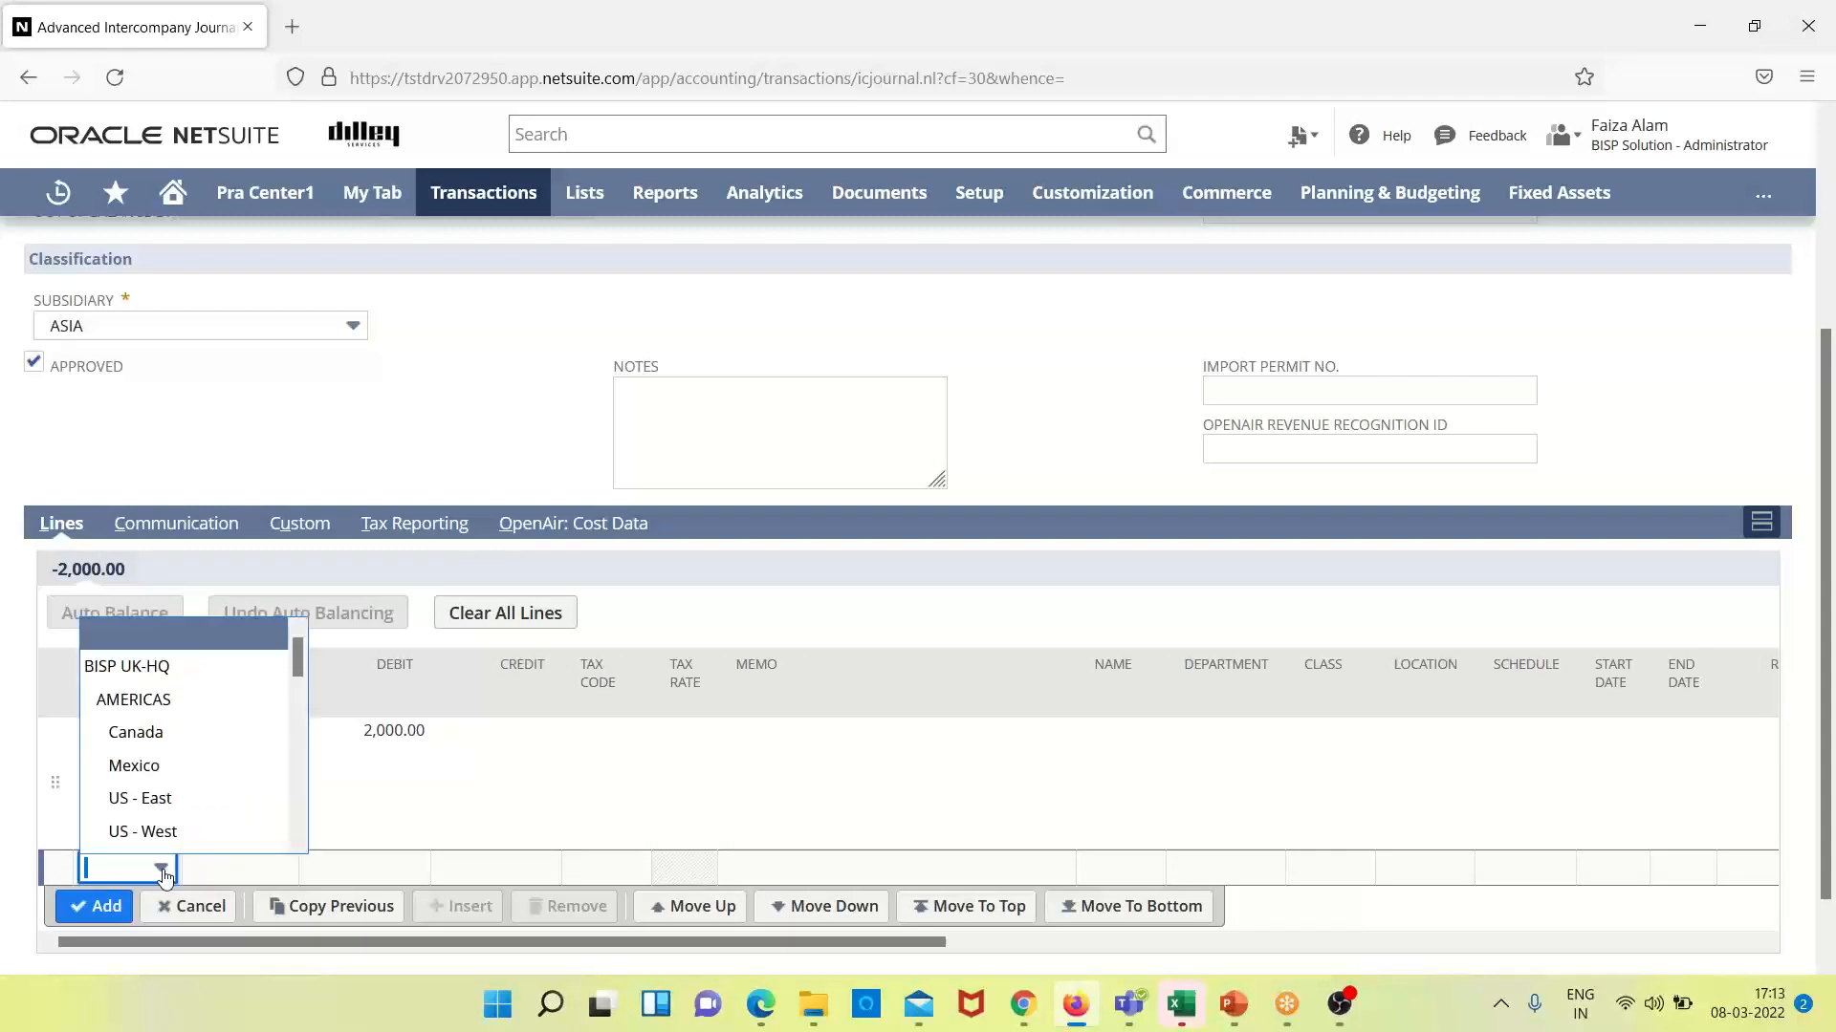
drag(296, 669, 295, 719)
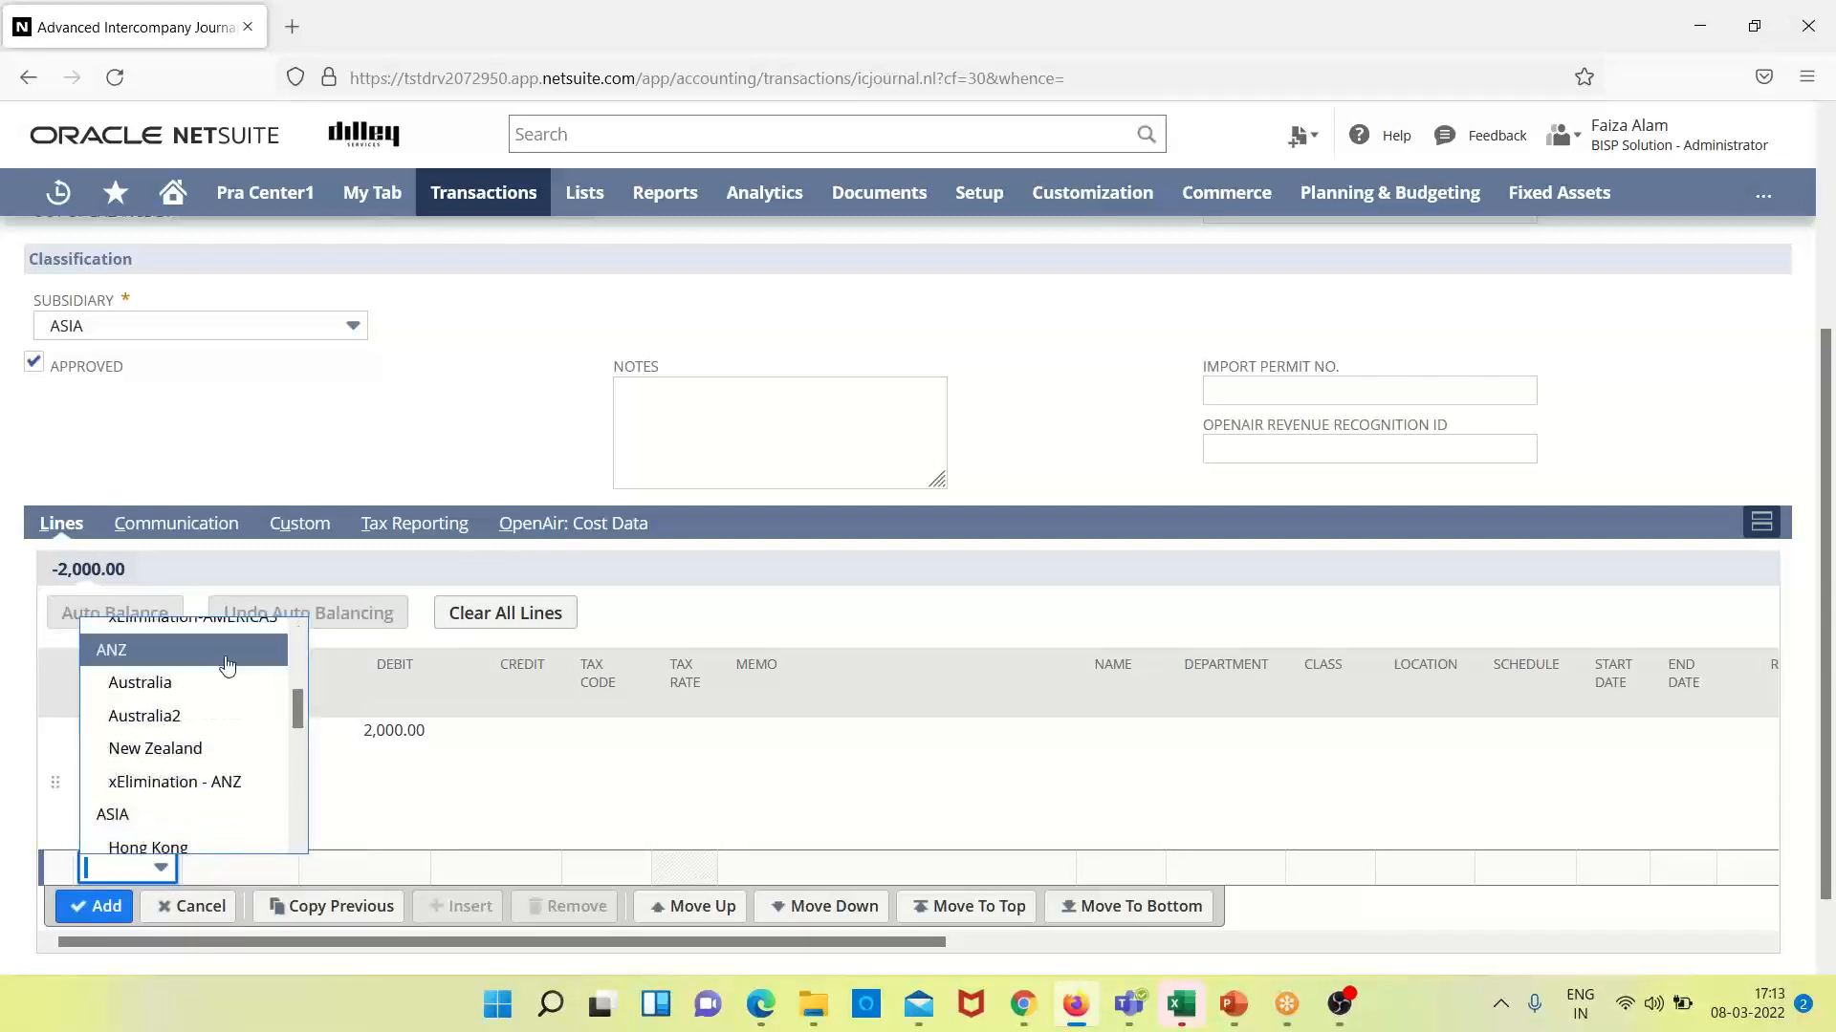
click(164, 818)
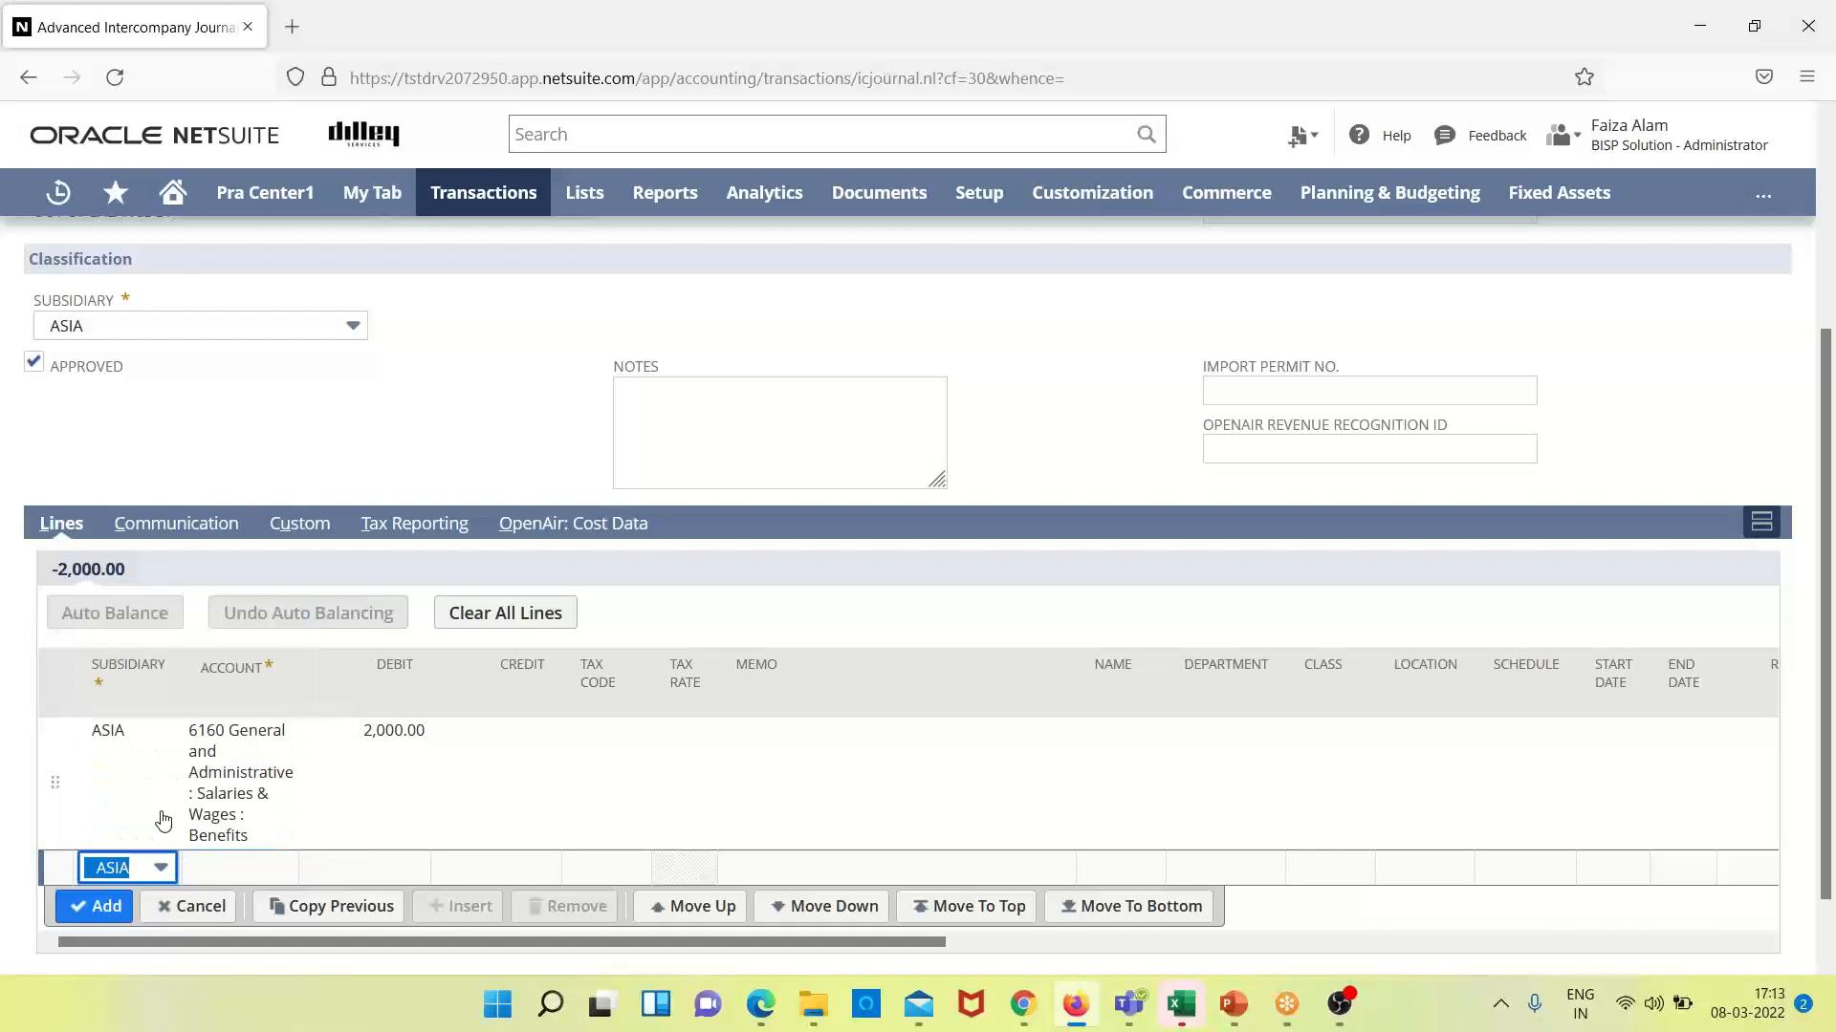
click(249, 870)
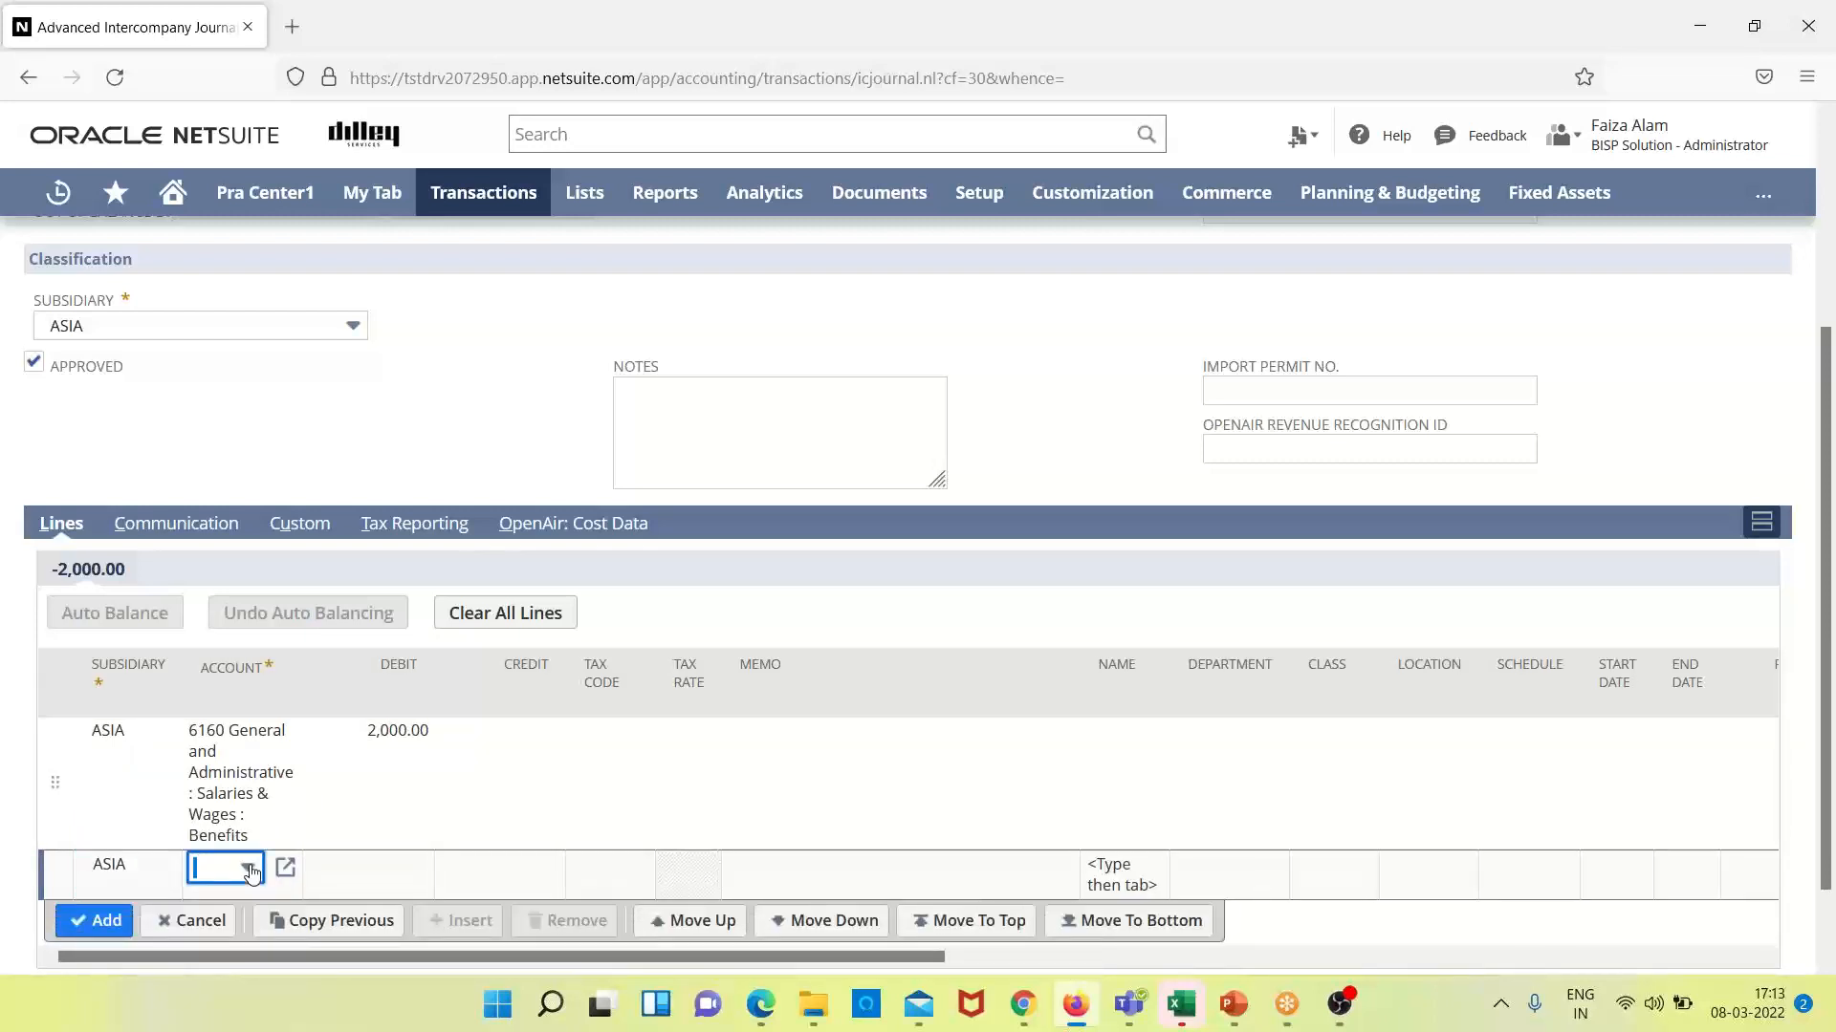
click(251, 873)
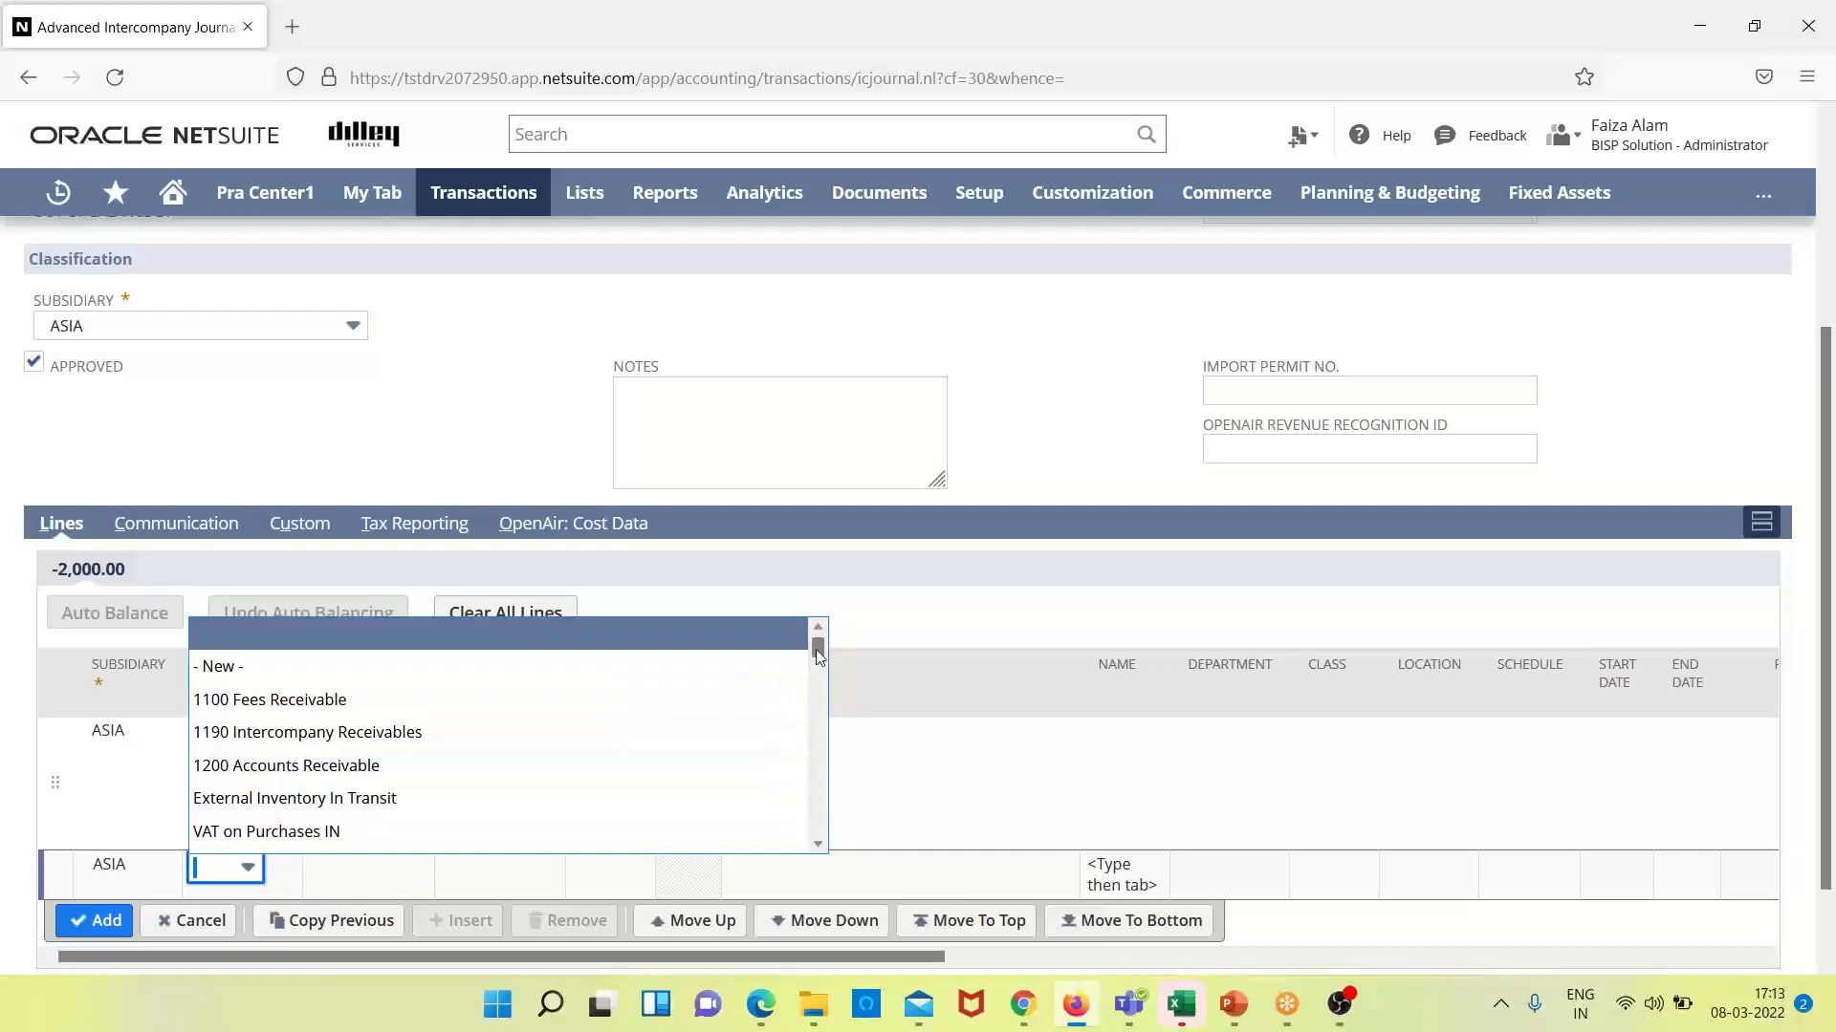
drag(817, 655, 839, 745)
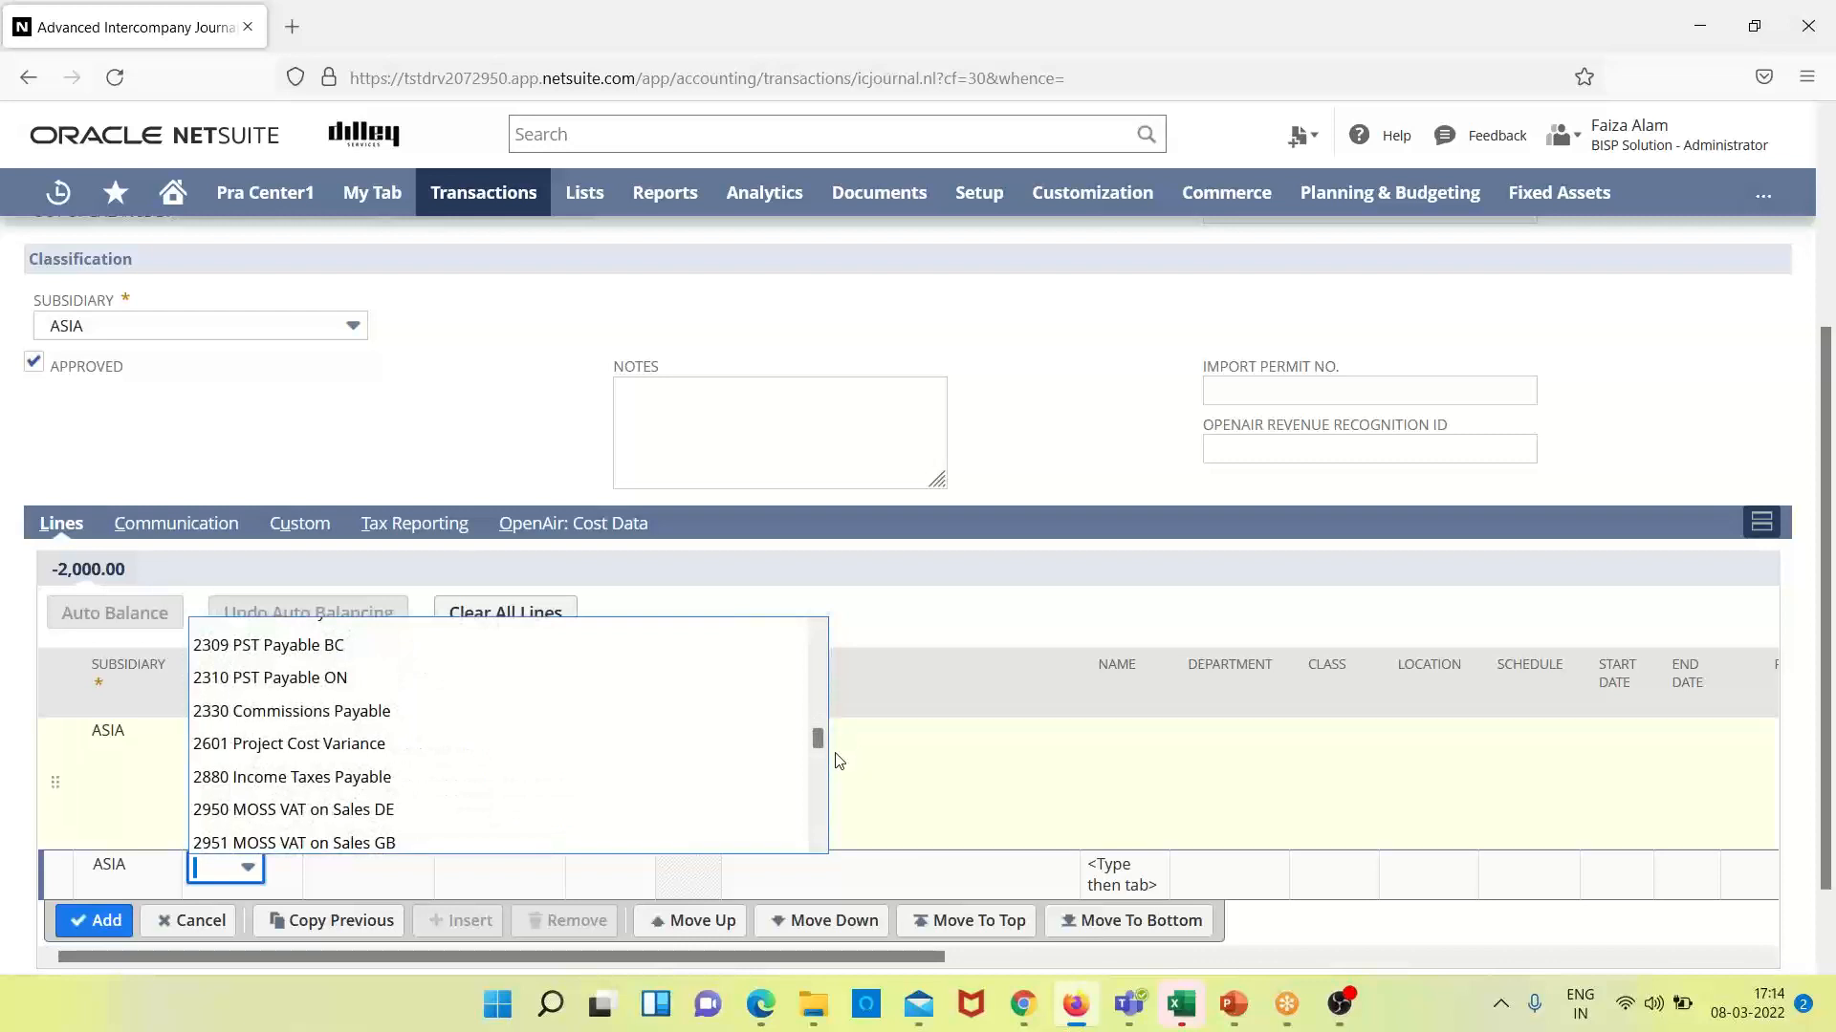
drag(818, 736, 820, 764)
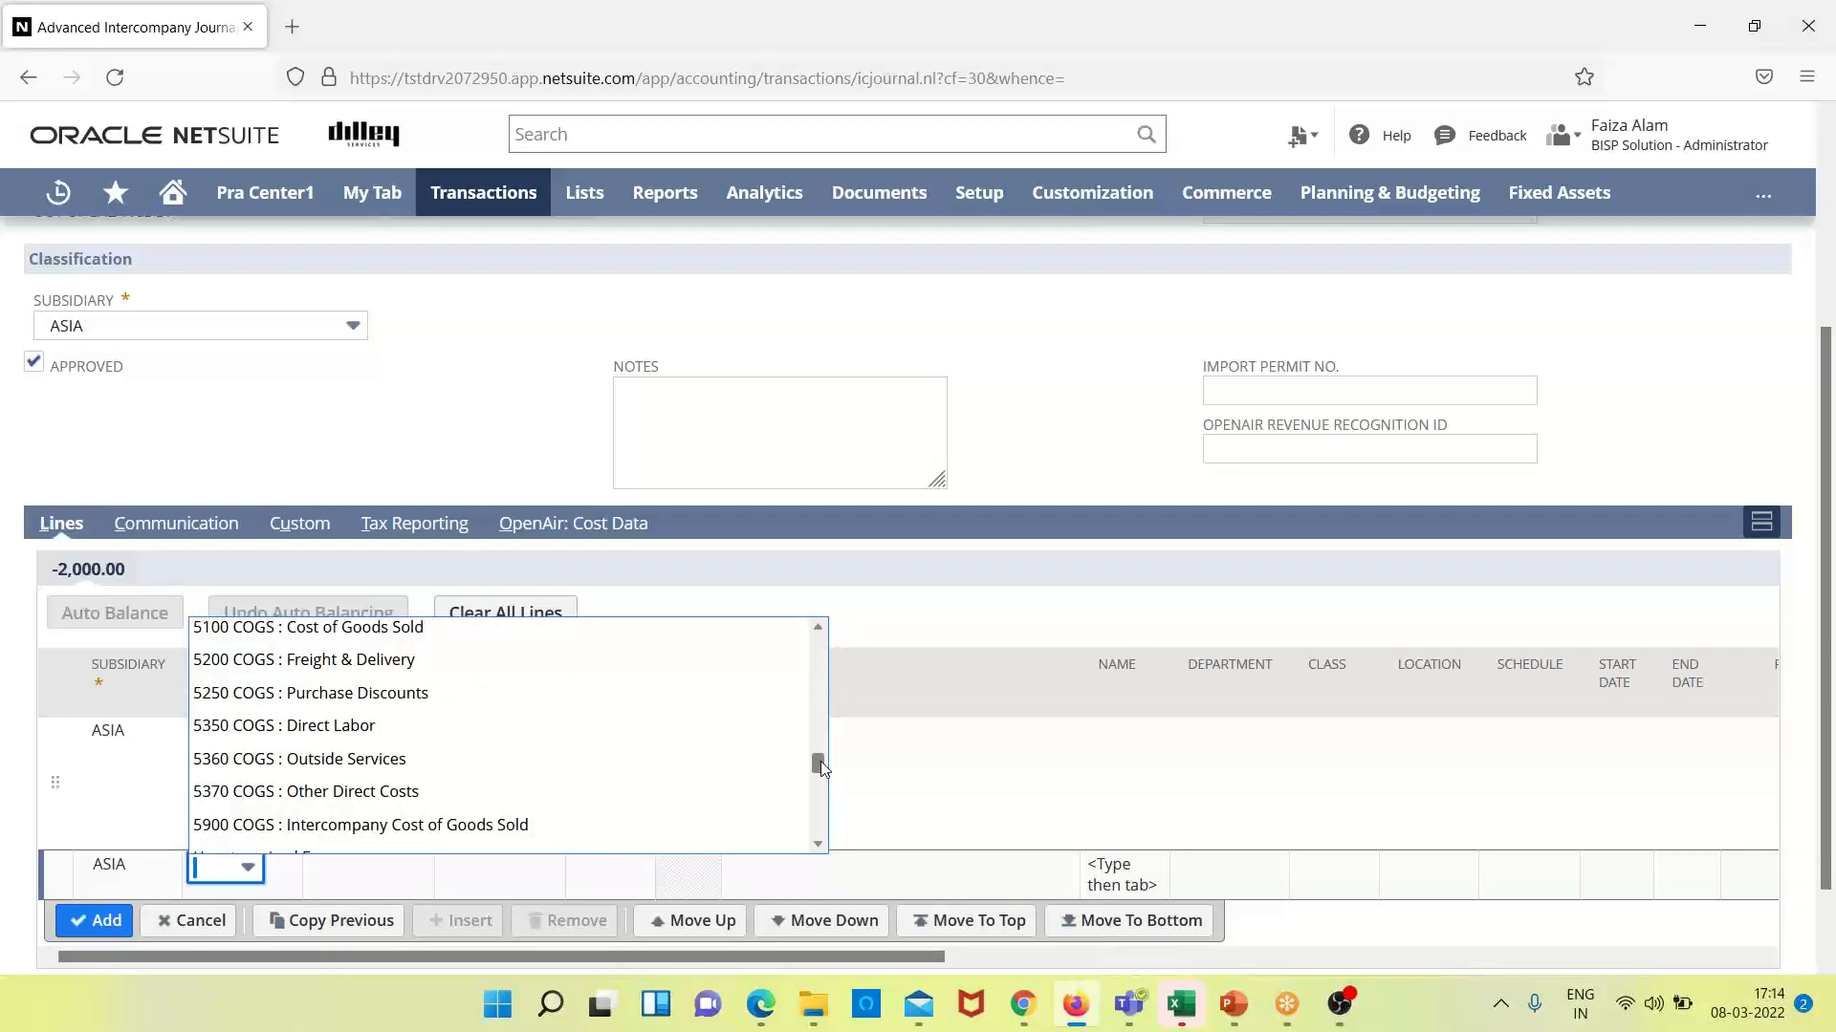
mouse_move(820, 761)
mouse_down()
mouse_move(822, 805)
mouse_move(829, 758)
mouse_up()
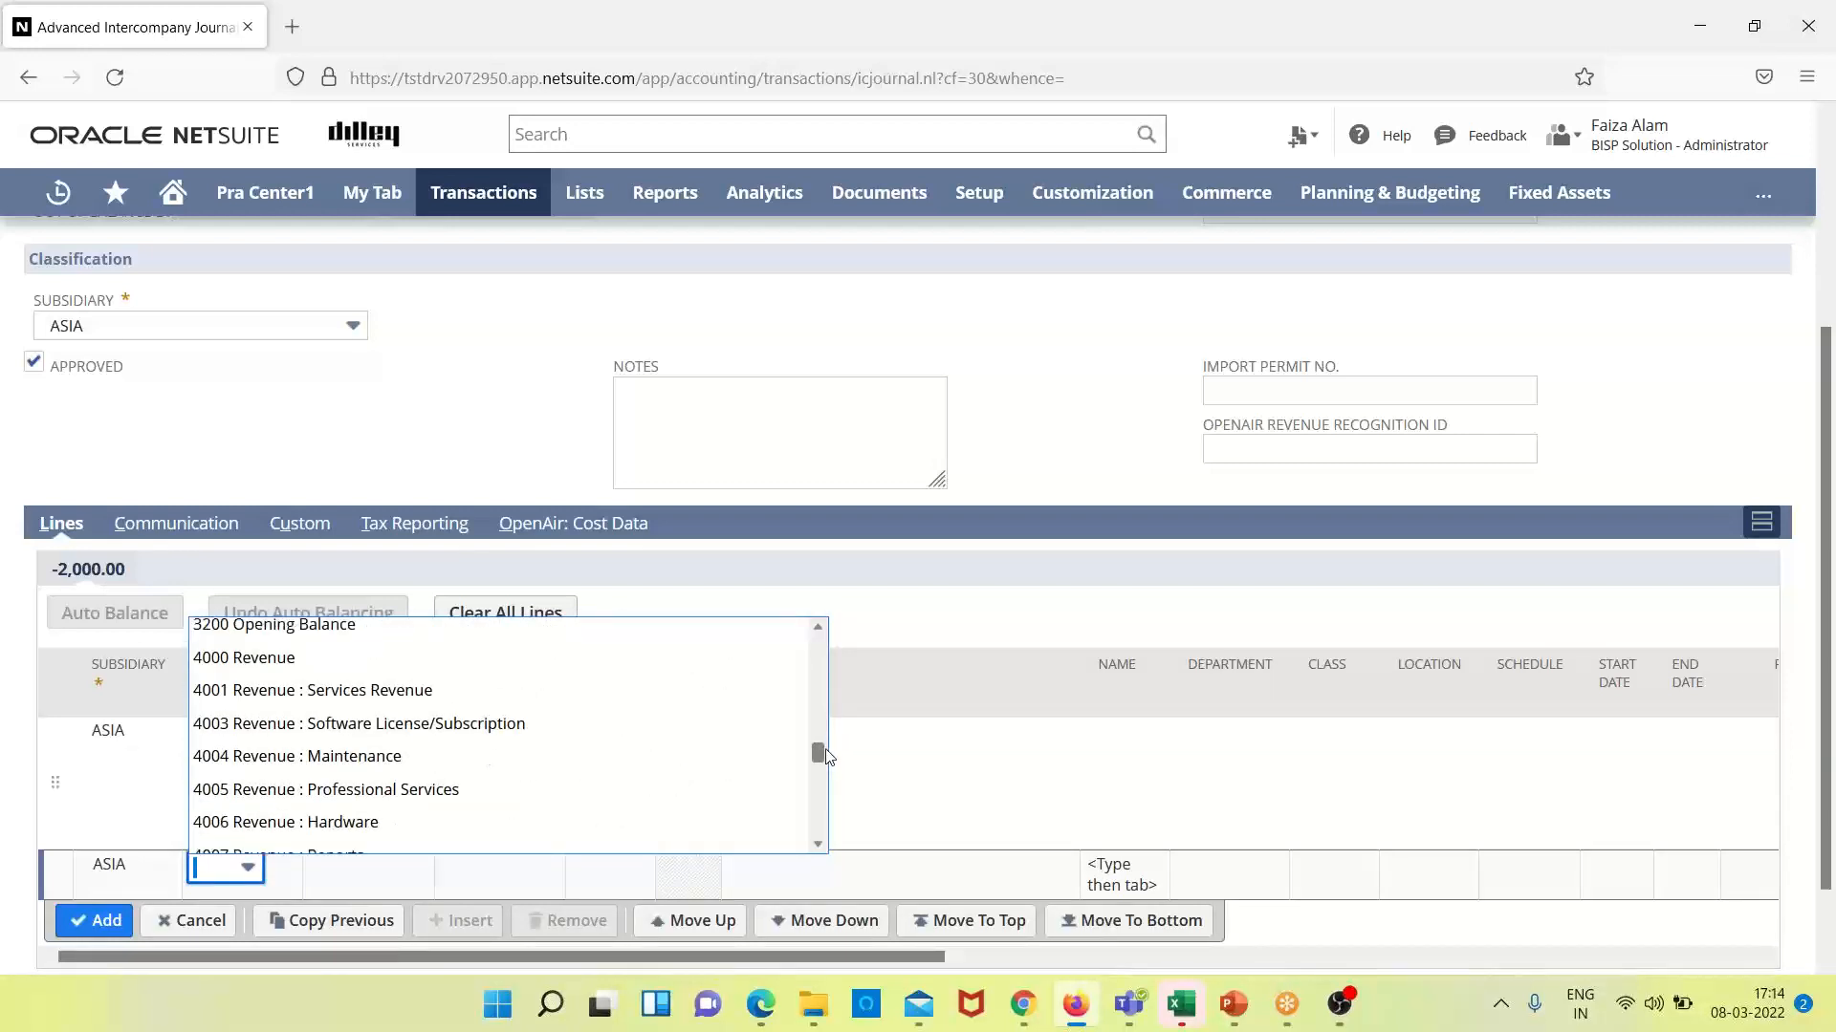
click(503, 691)
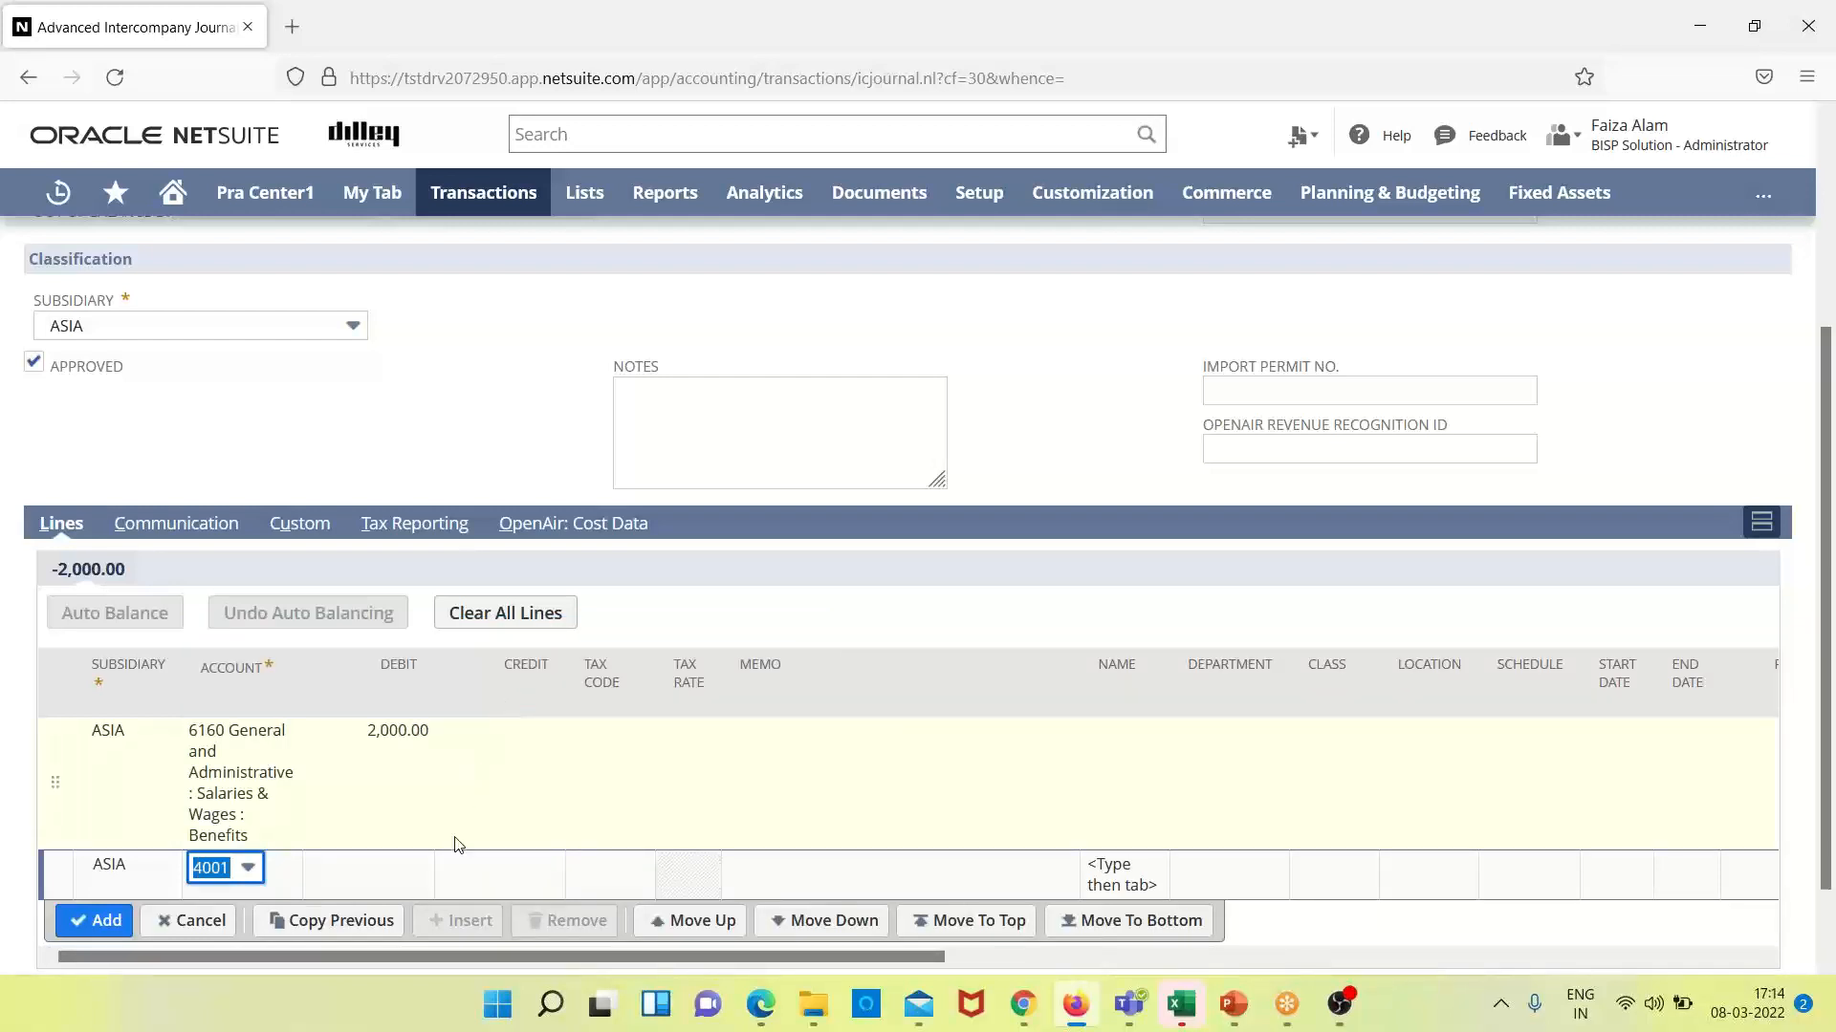
click(481, 871)
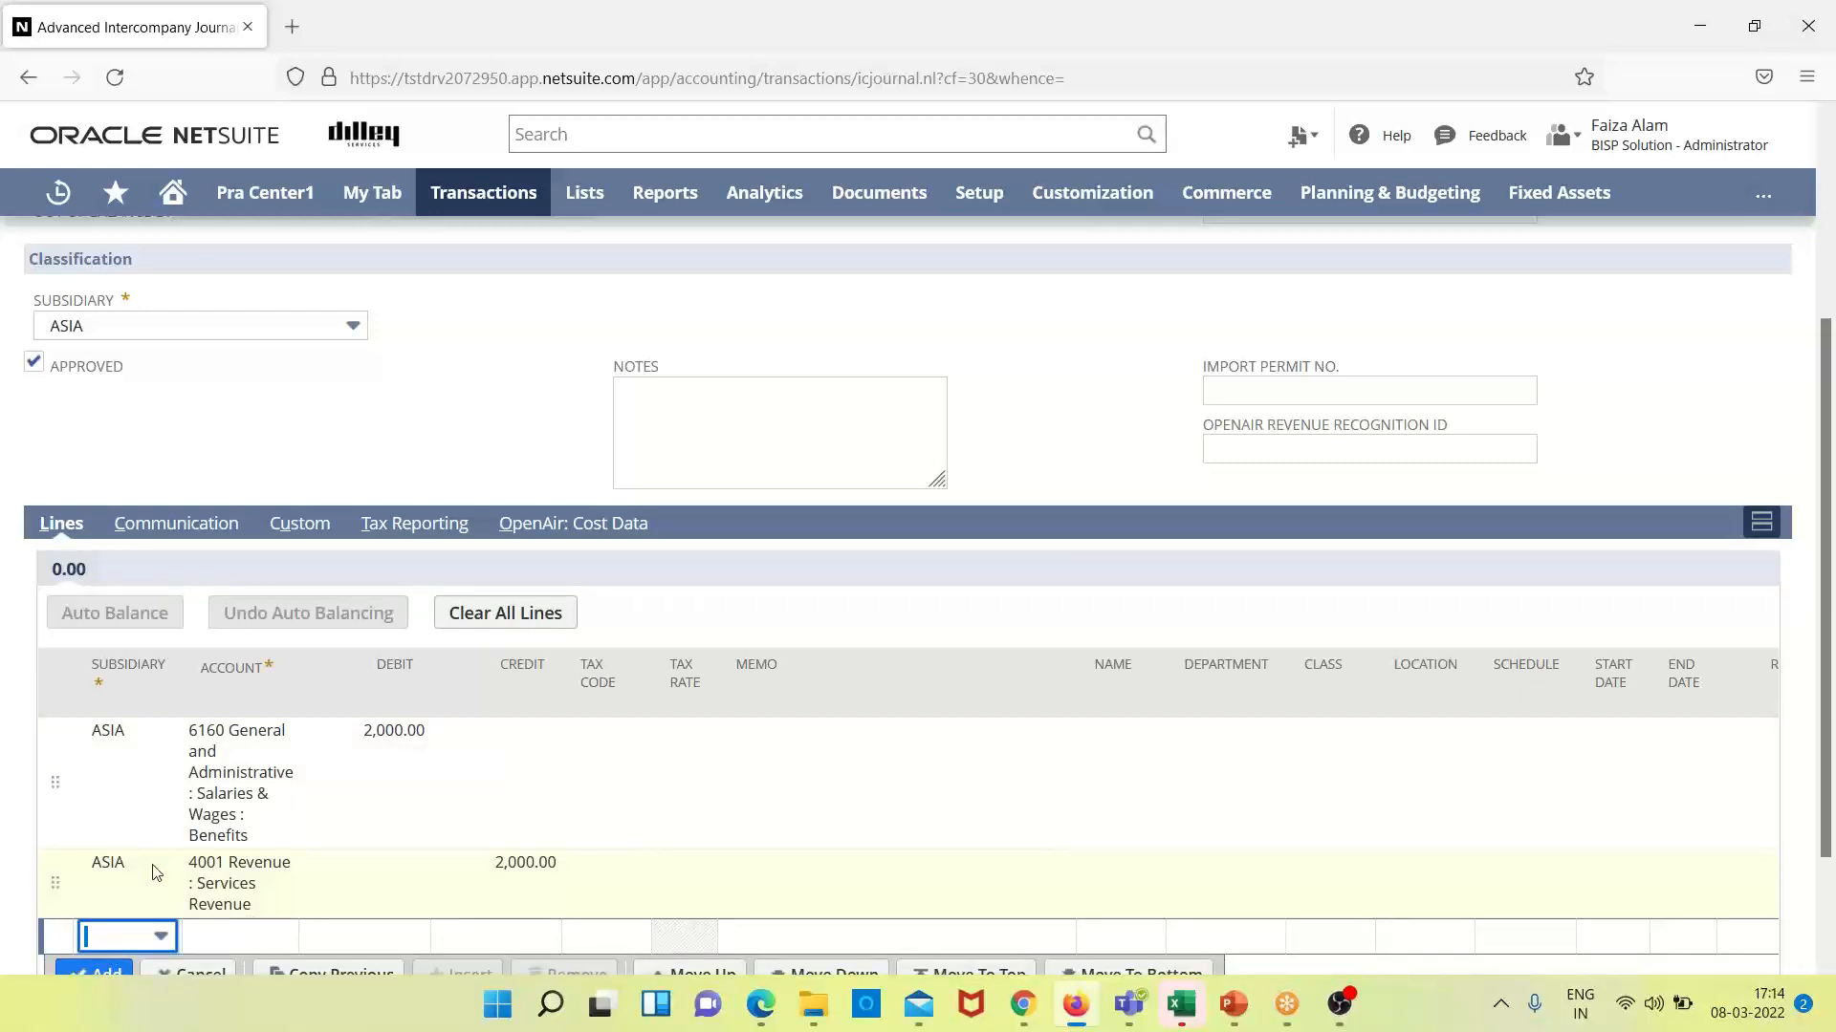
- Add a Hong Kong journal line debiting 2000 to account 4001 Revenue : Services Revenue
click(162, 939)
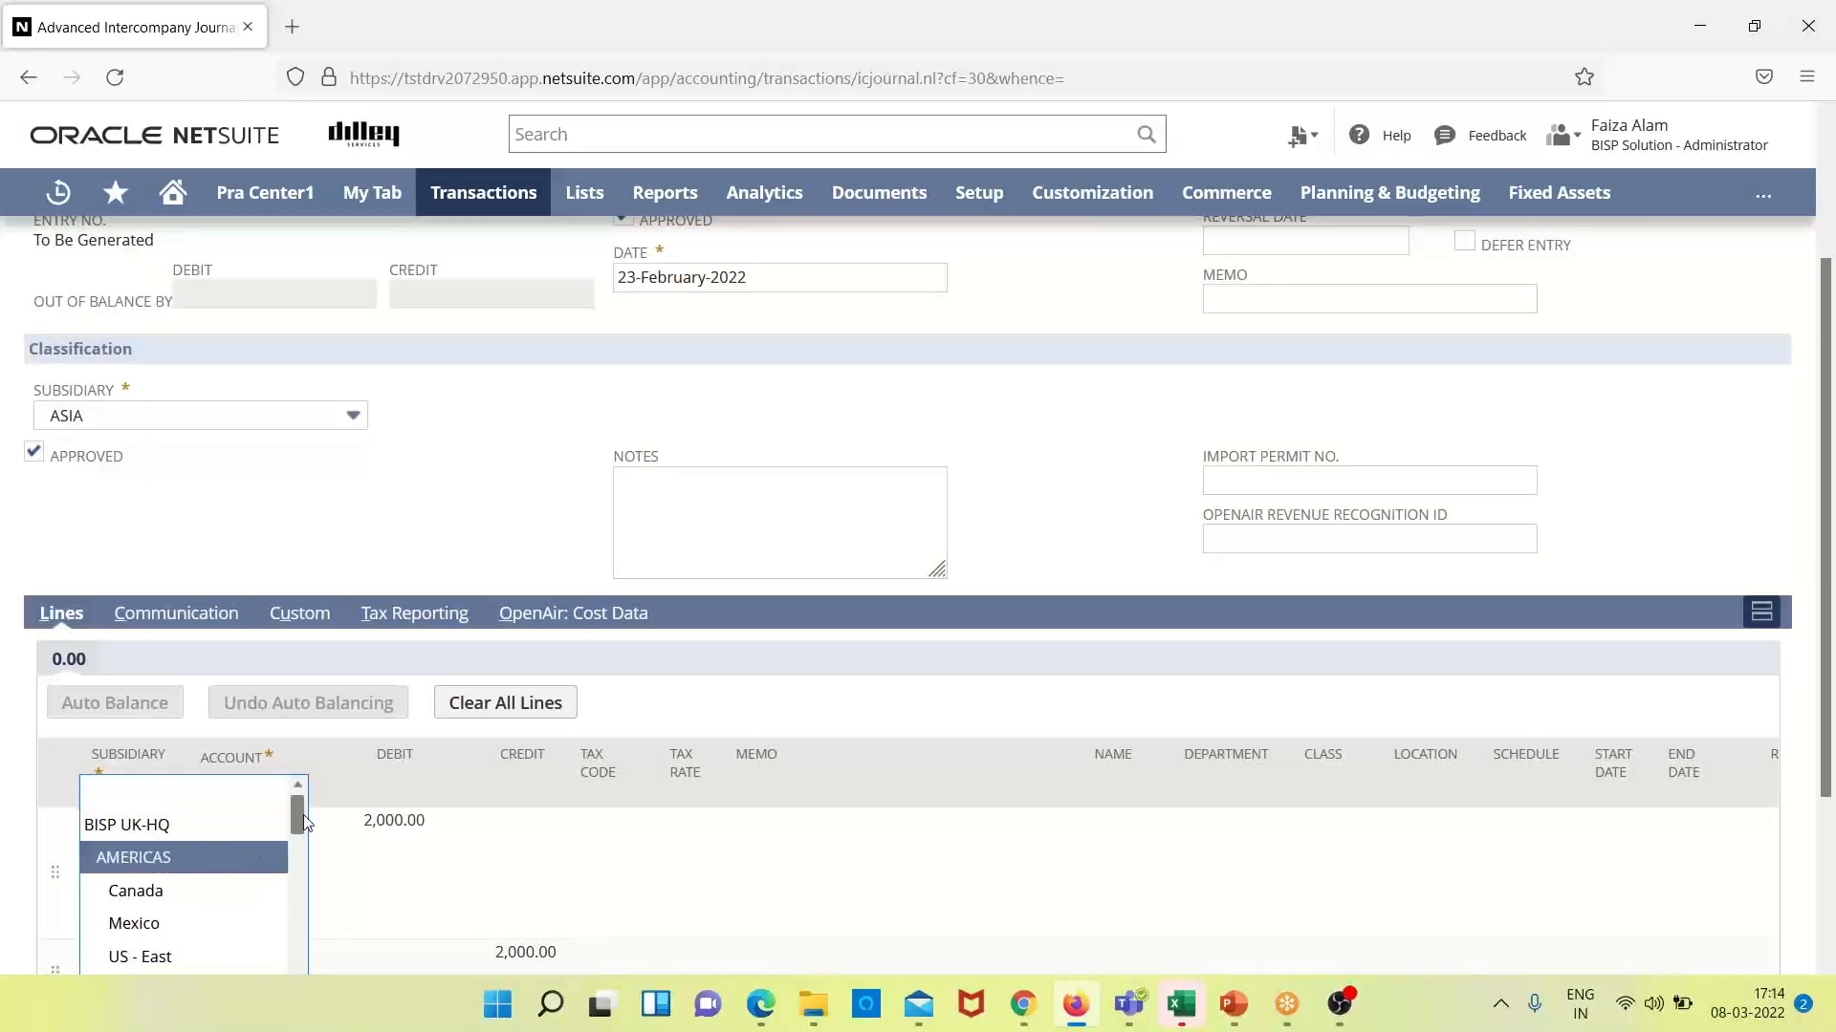
drag(290, 807, 295, 897)
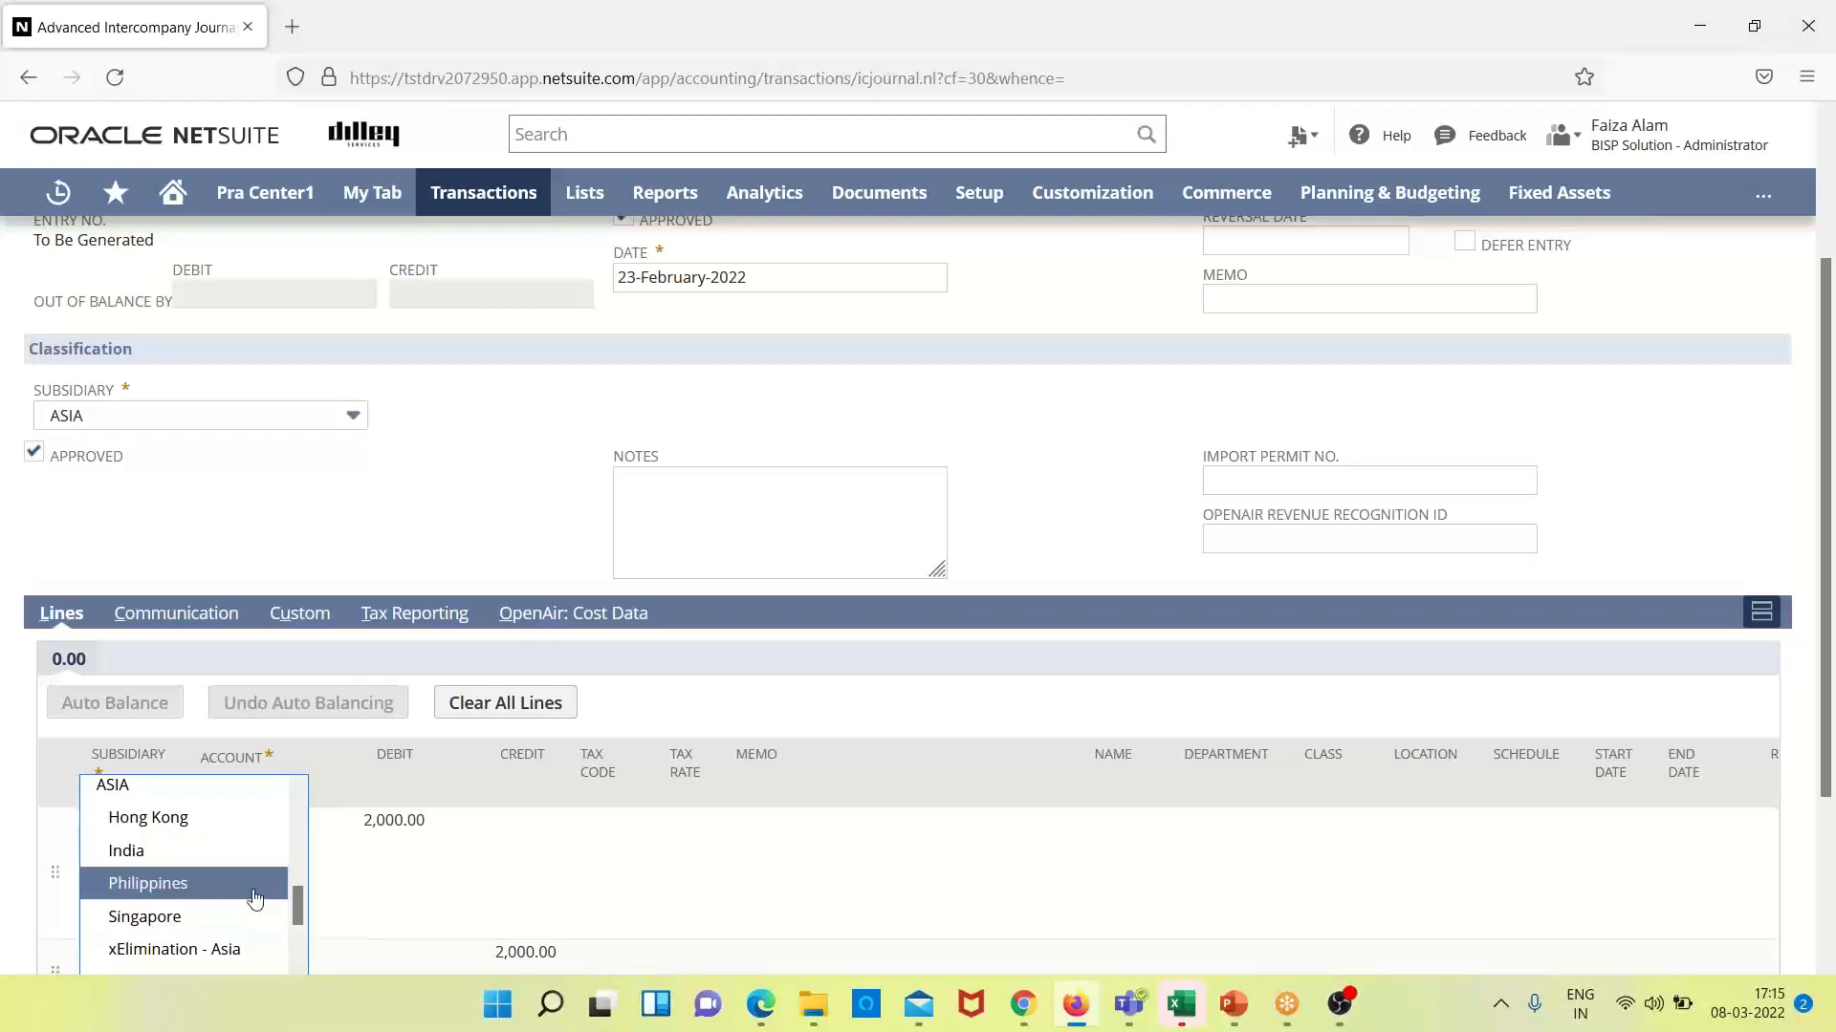
click(261, 827)
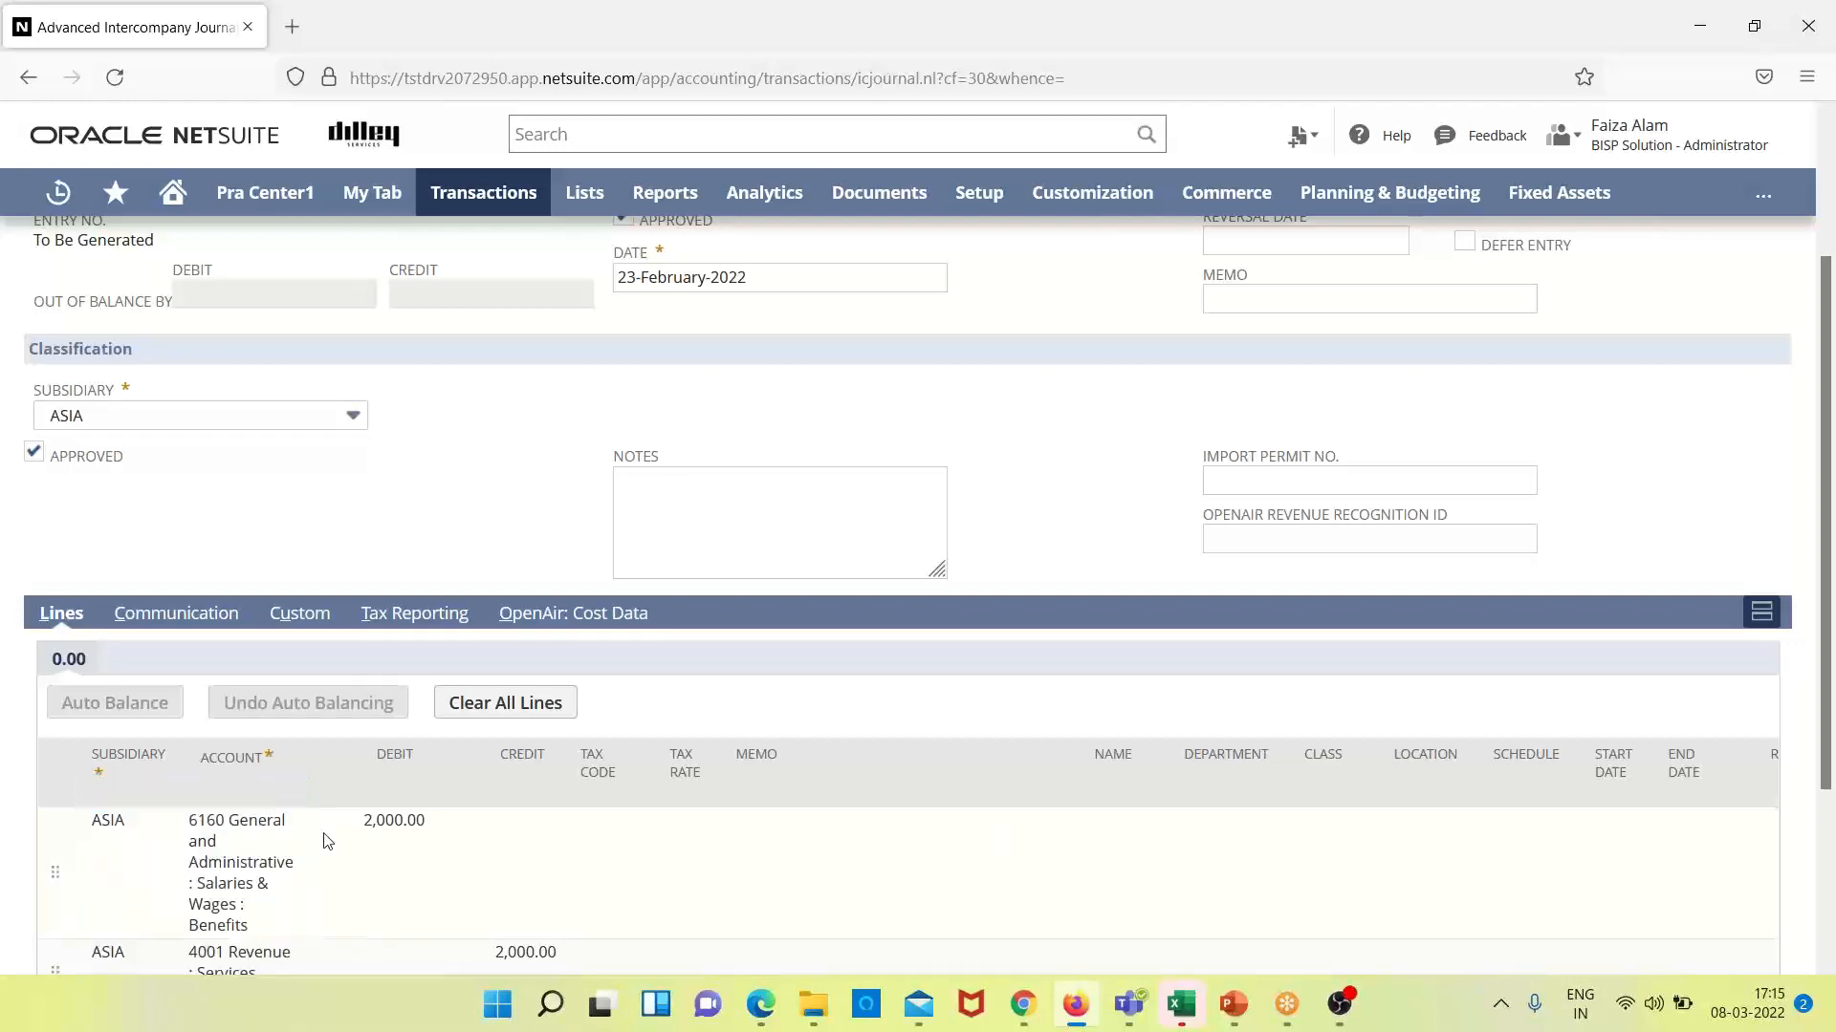
scroll(1822, 728, down, 3)
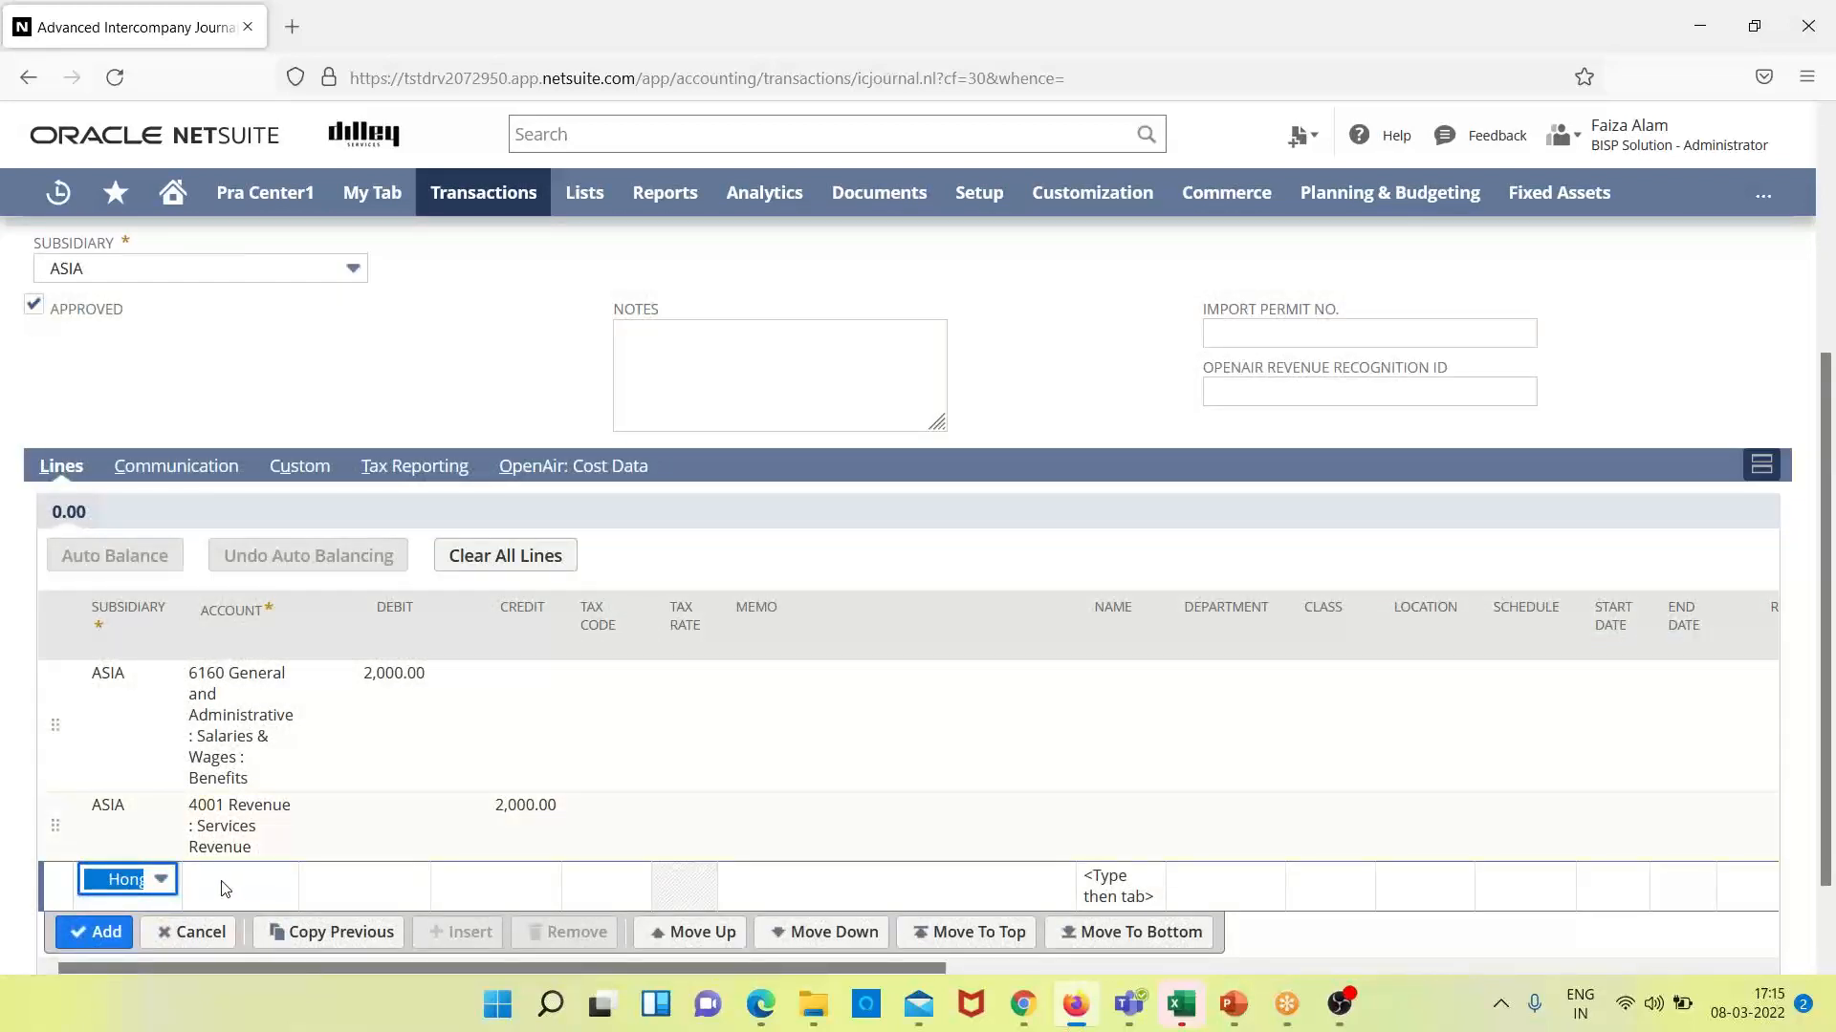
click(225, 888)
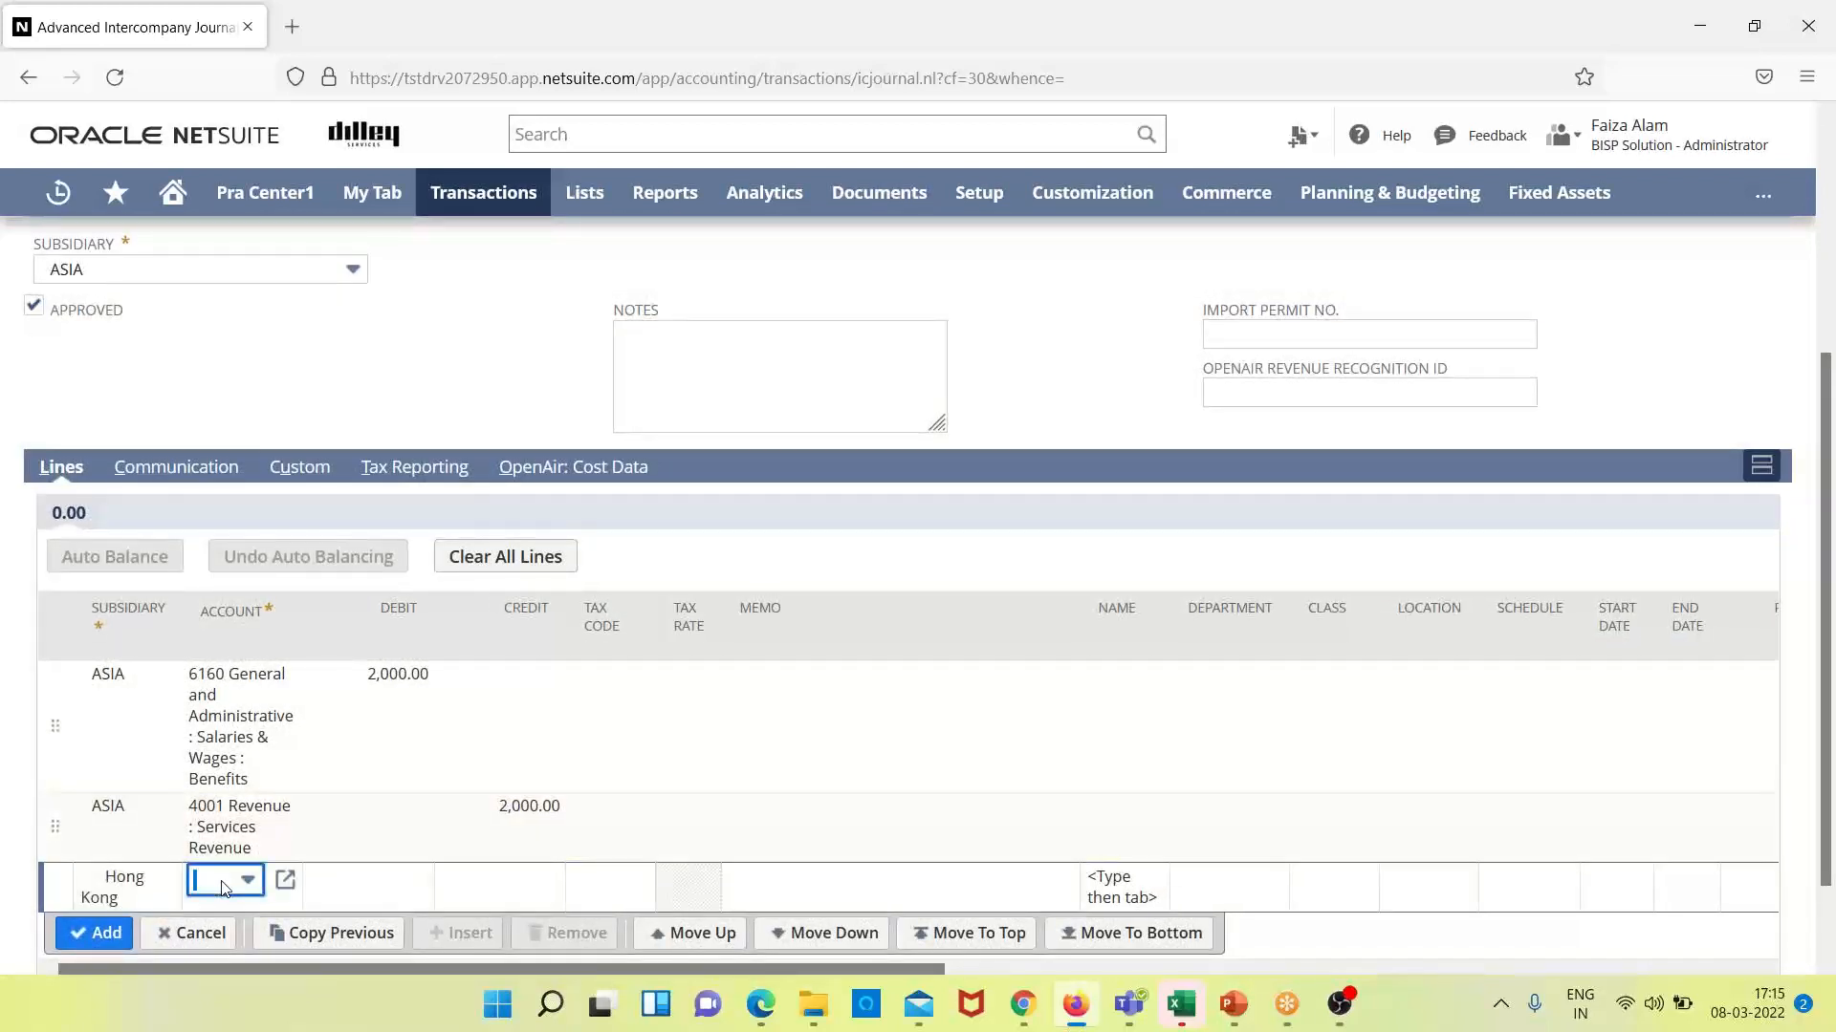
text(4000)
click(359, 901)
click(356, 894)
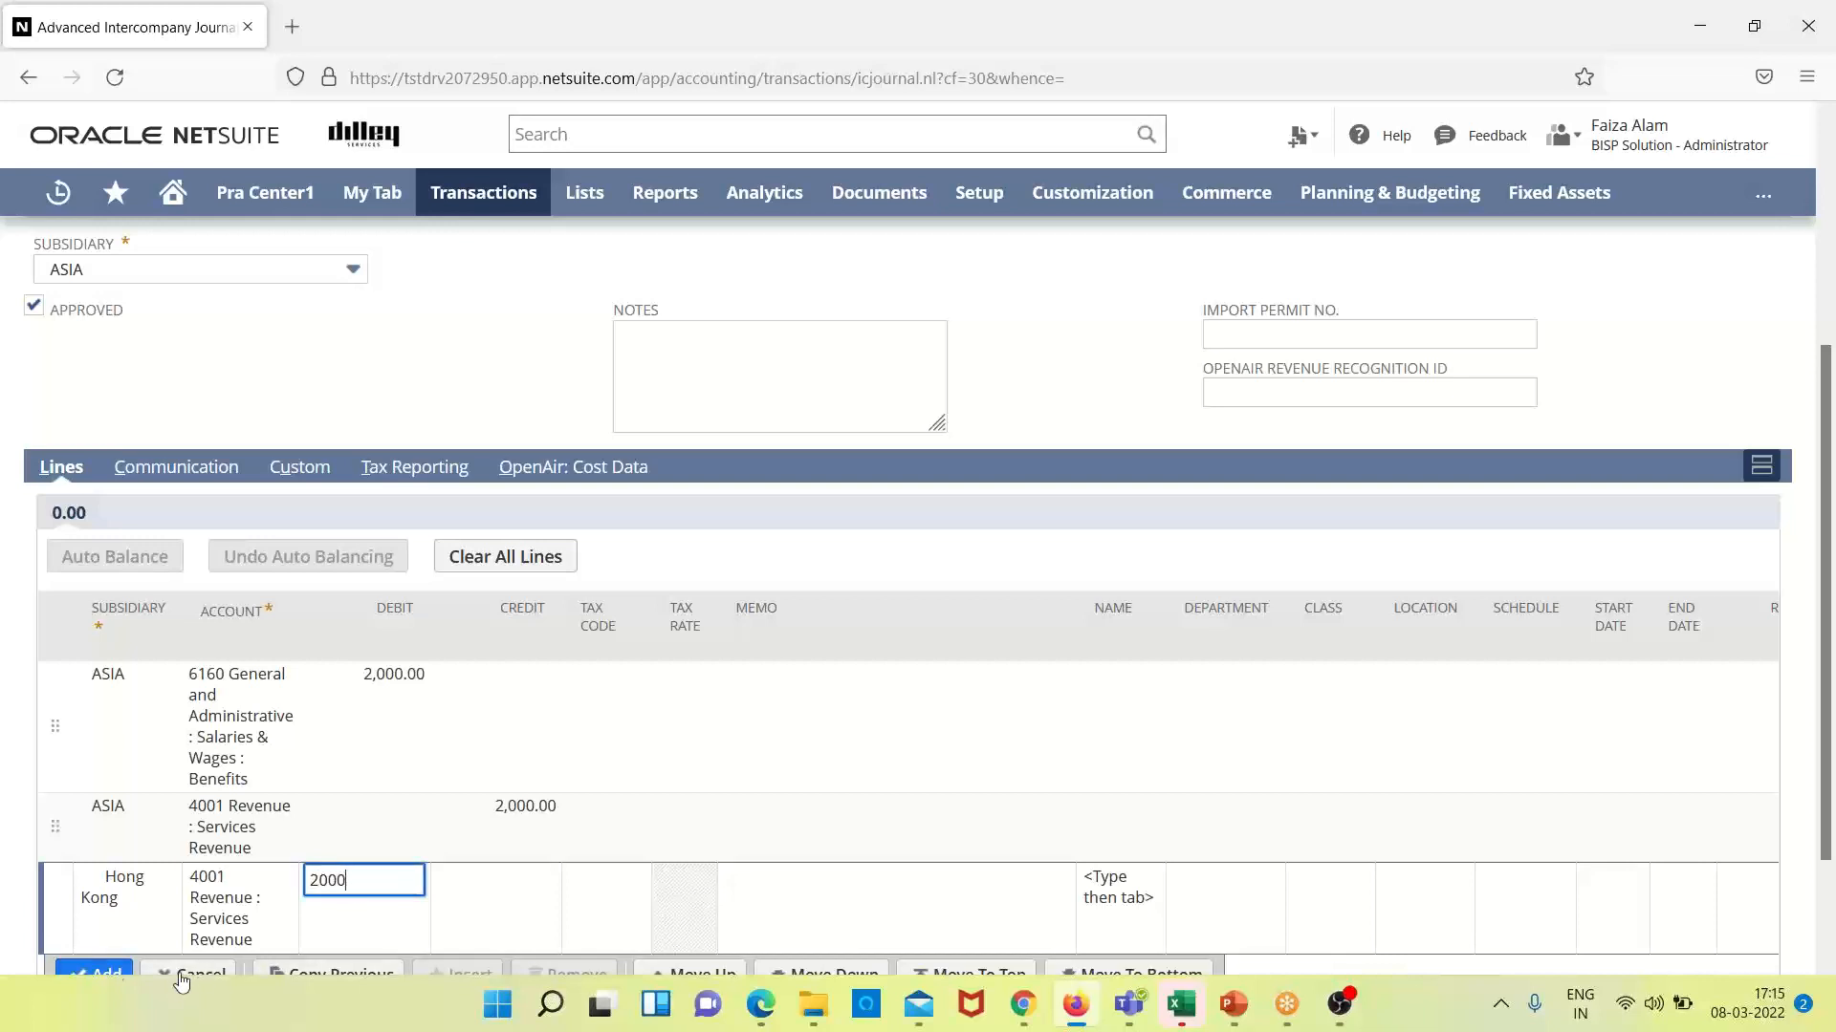
click(105, 971)
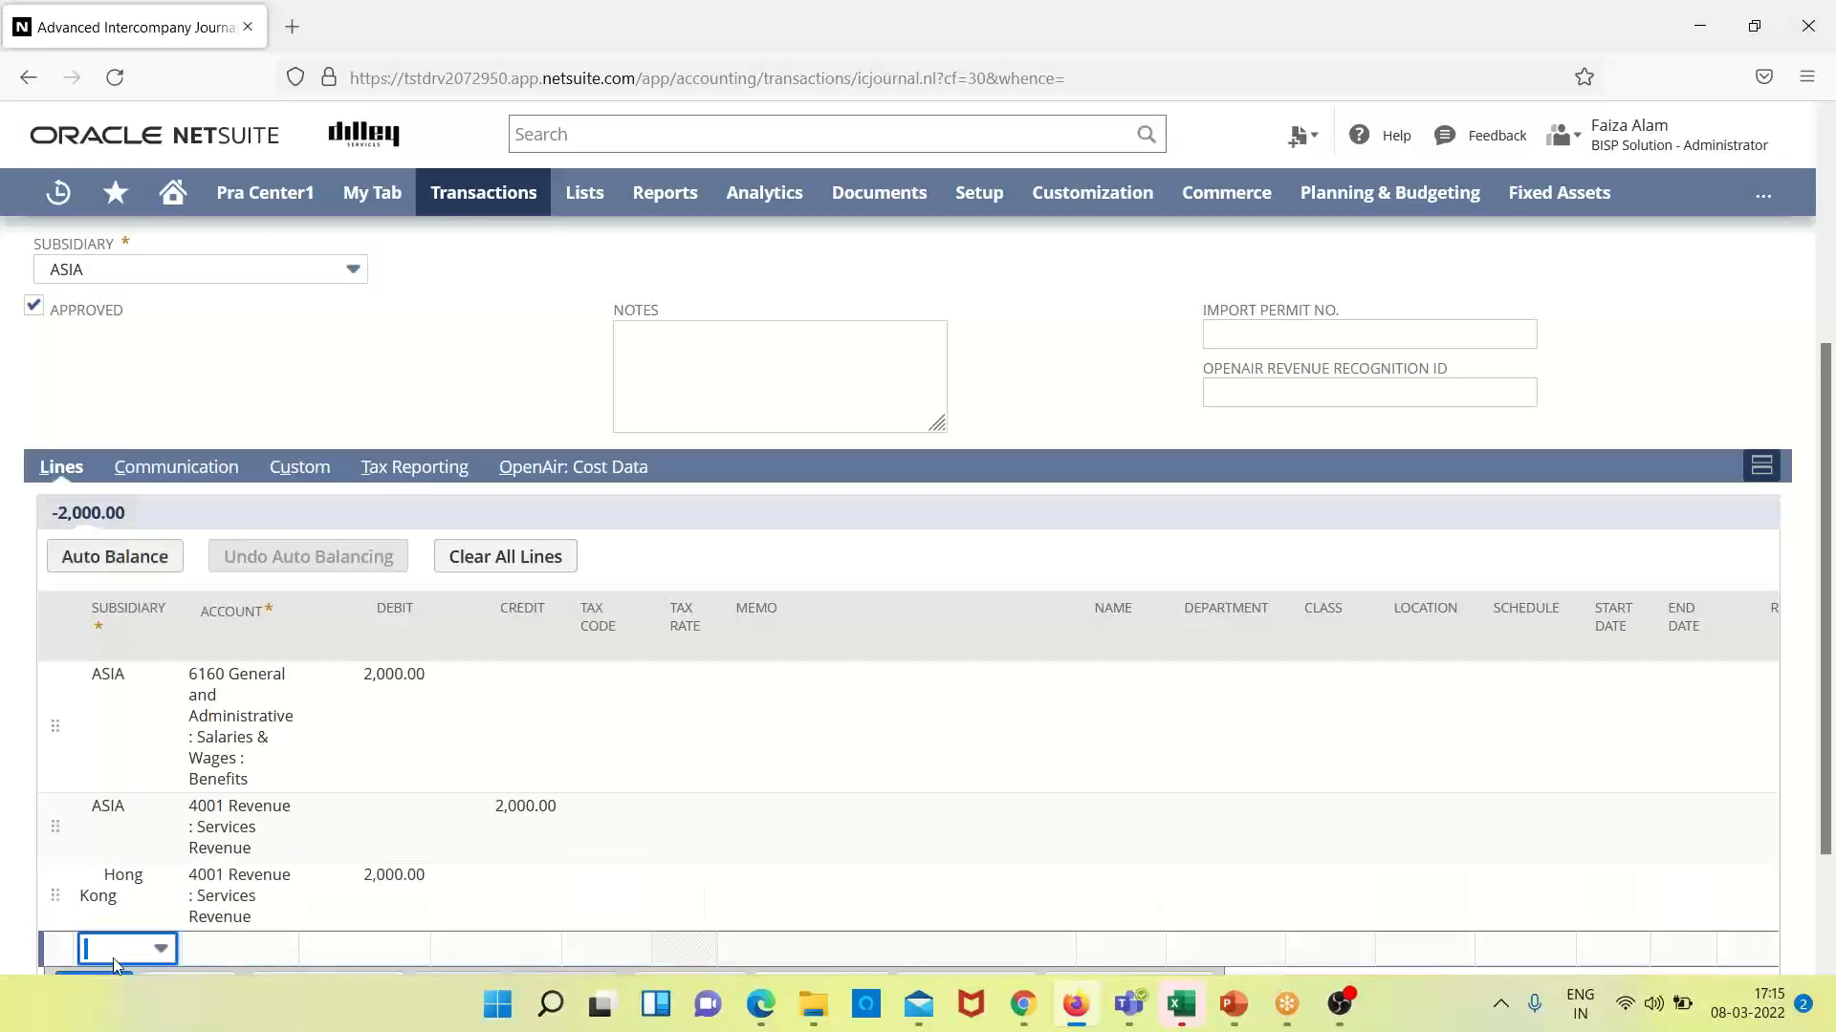
- Add a Hong Kong journal line crediting 2000 to account 6160 General and Administrative : Salaries & Wages : Benefits
click(162, 949)
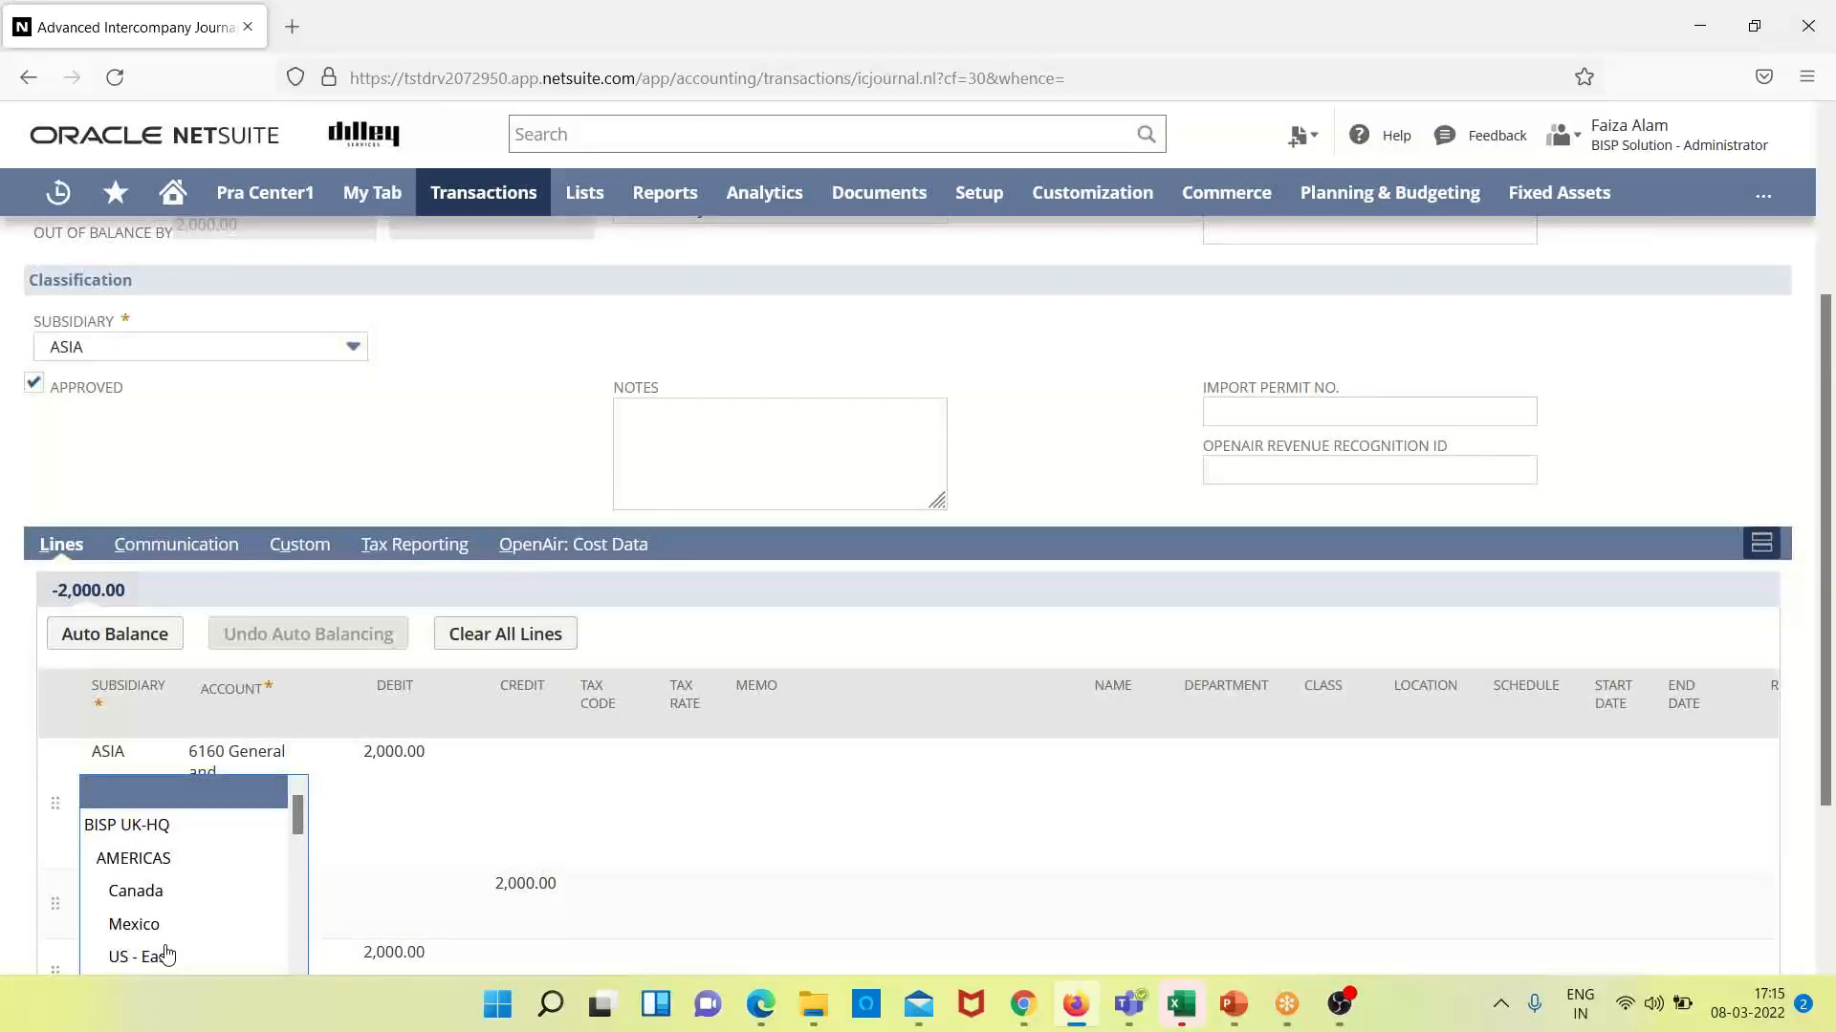
drag(293, 821, 293, 907)
click(228, 872)
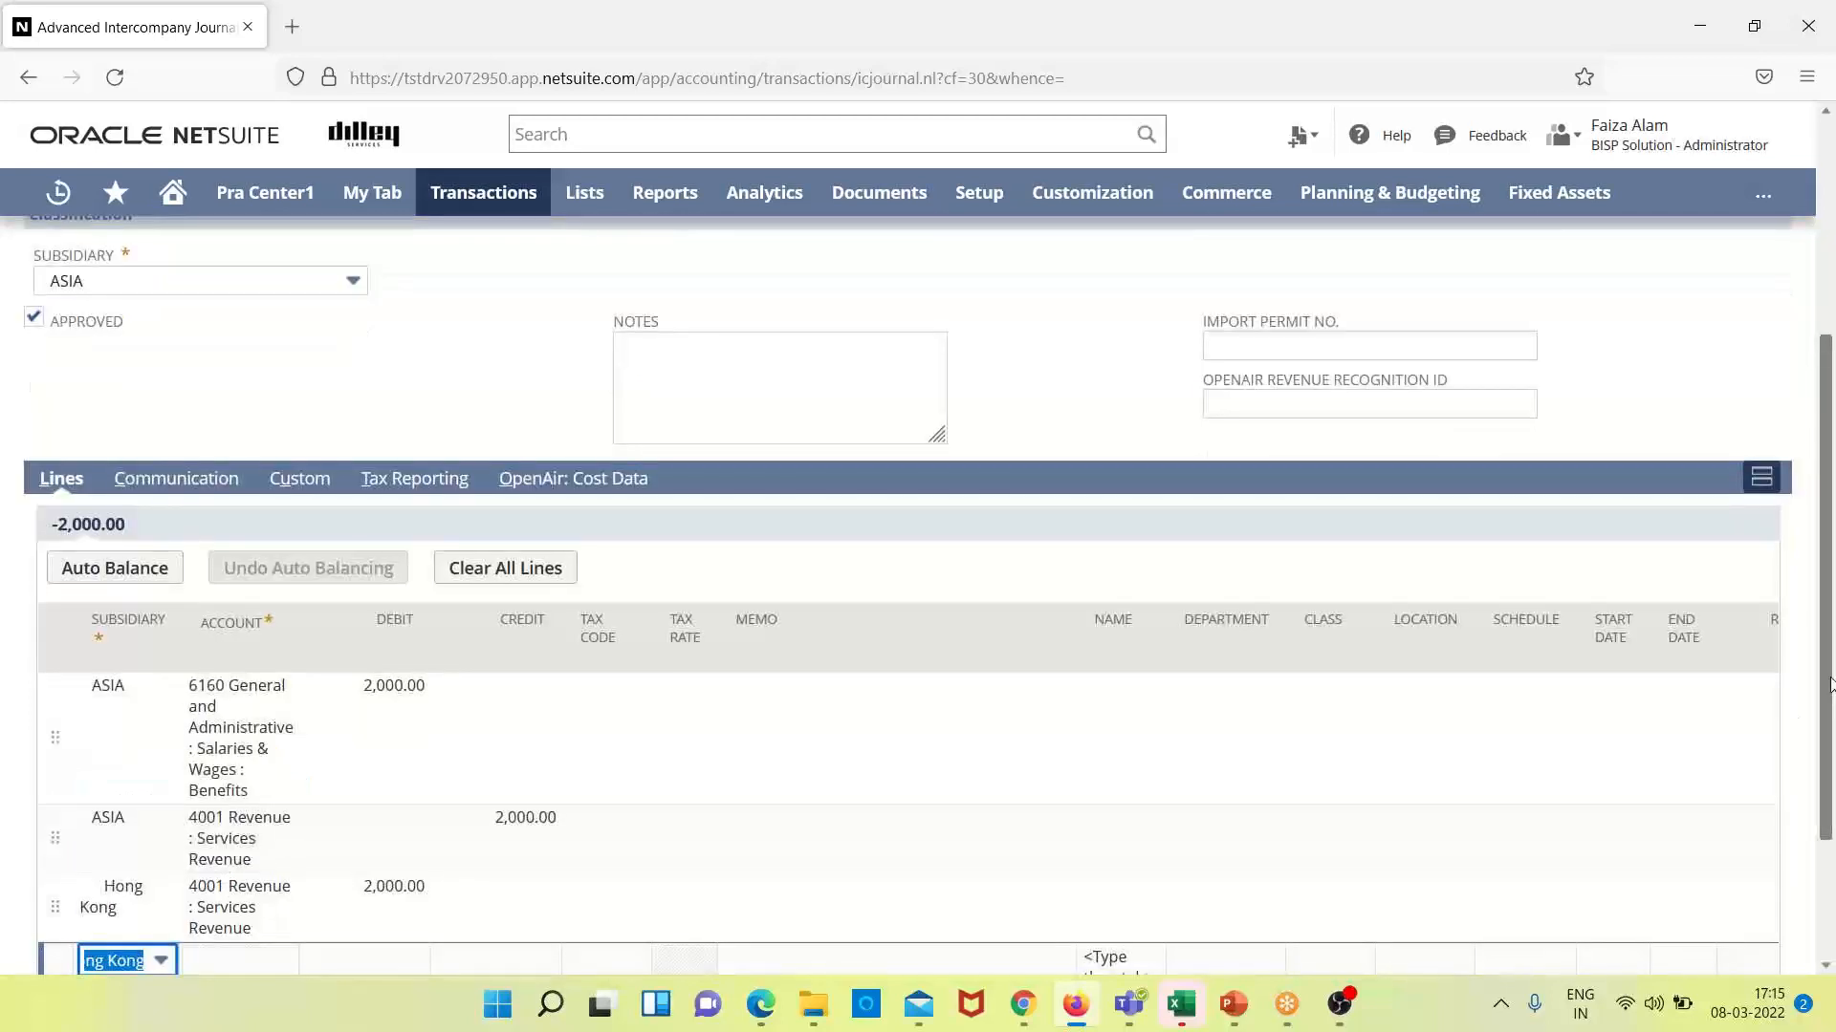
drag(1826, 672, 1793, 976)
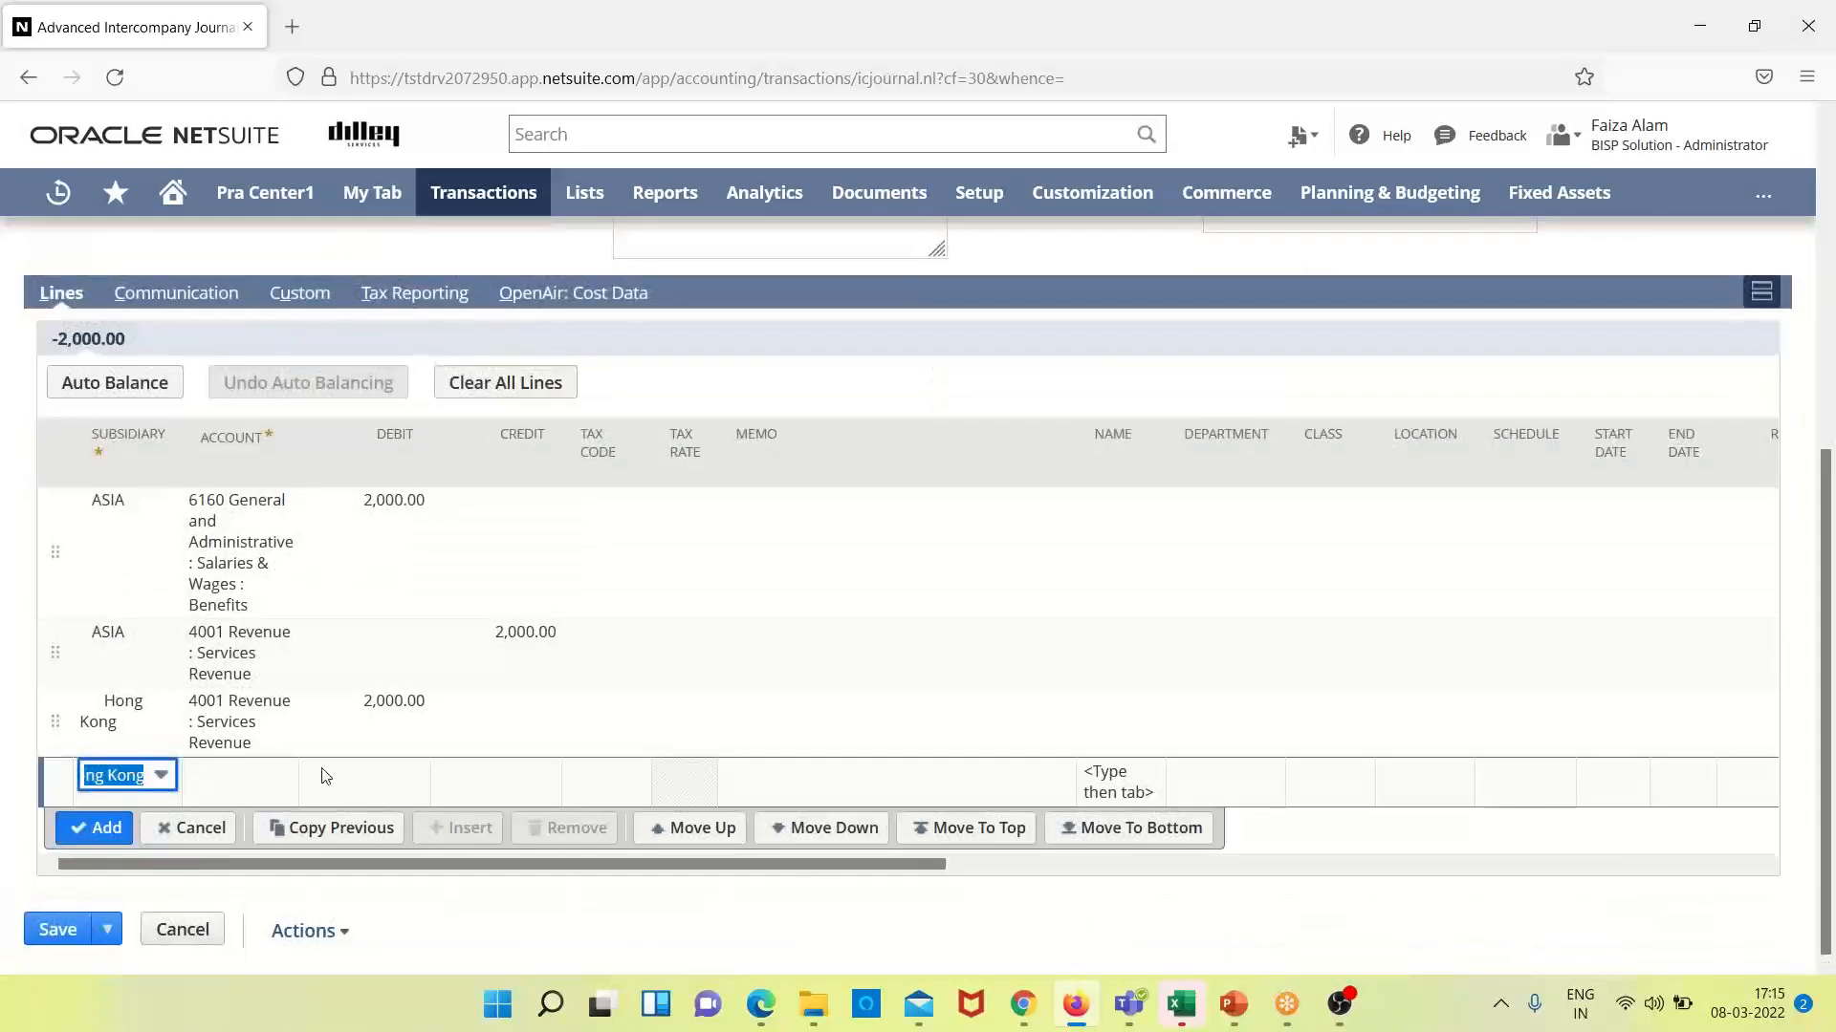
click(259, 775)
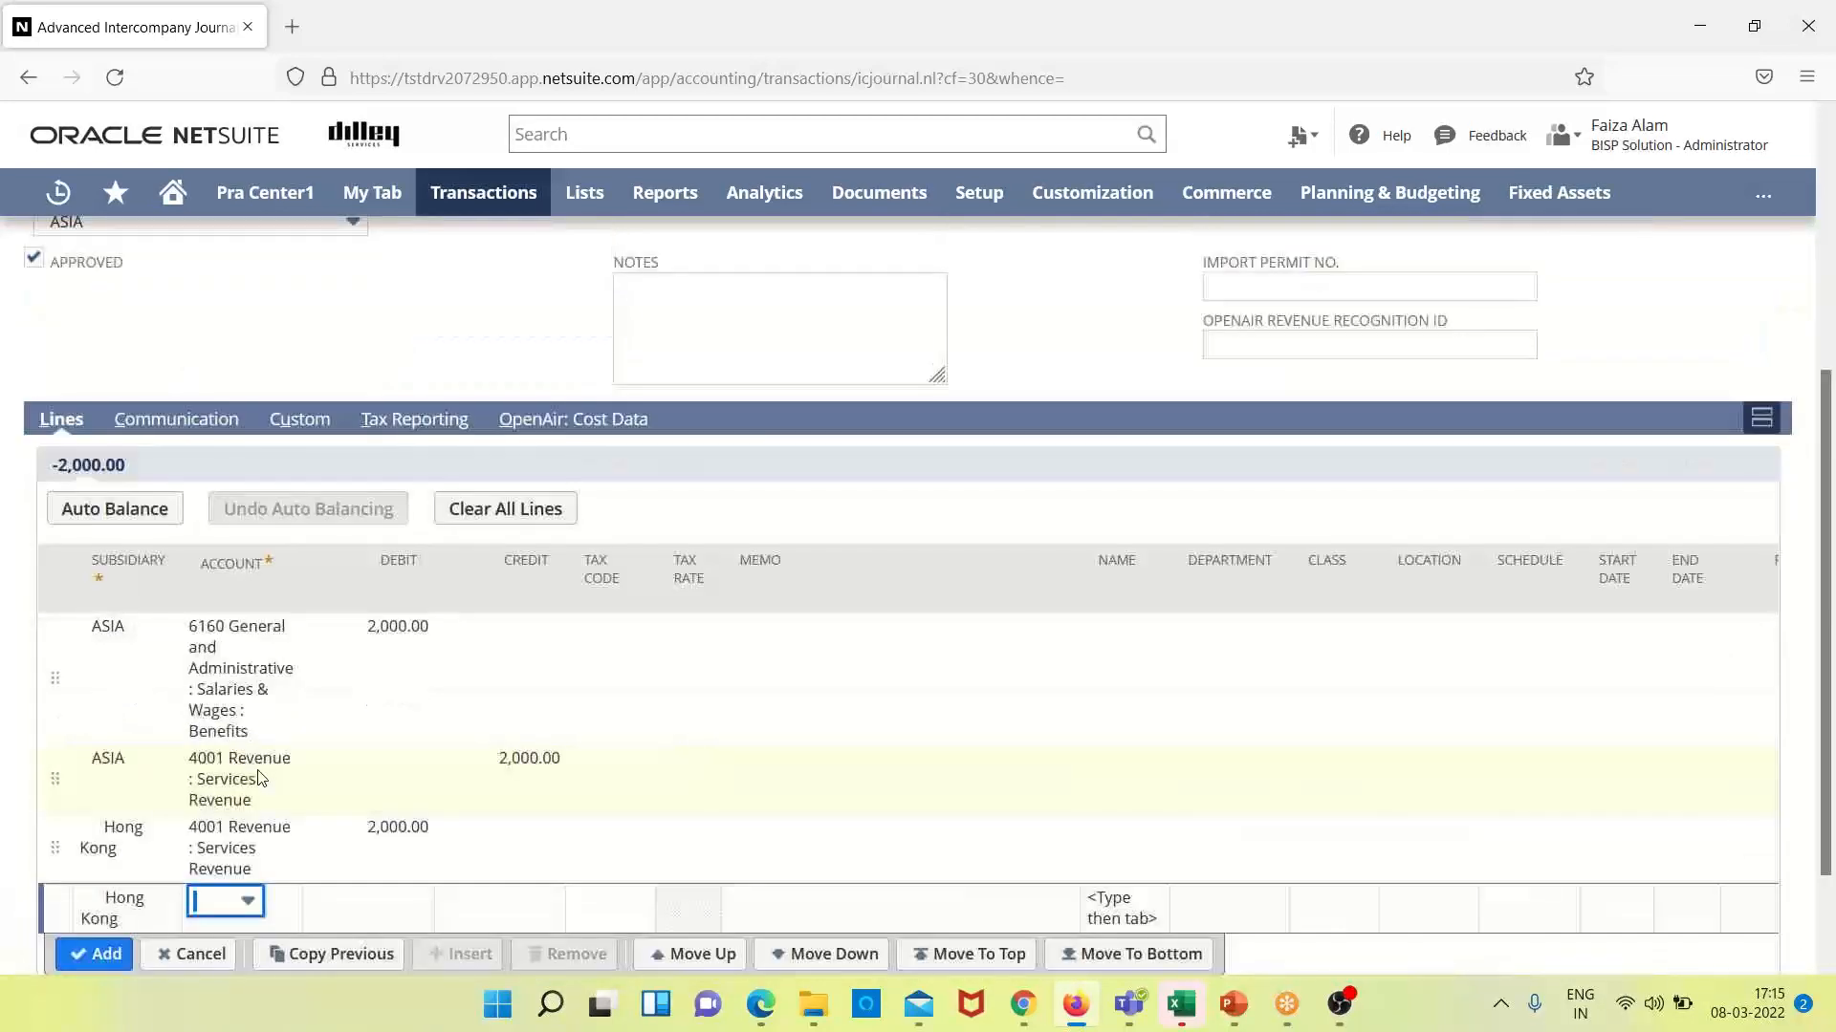
click(247, 904)
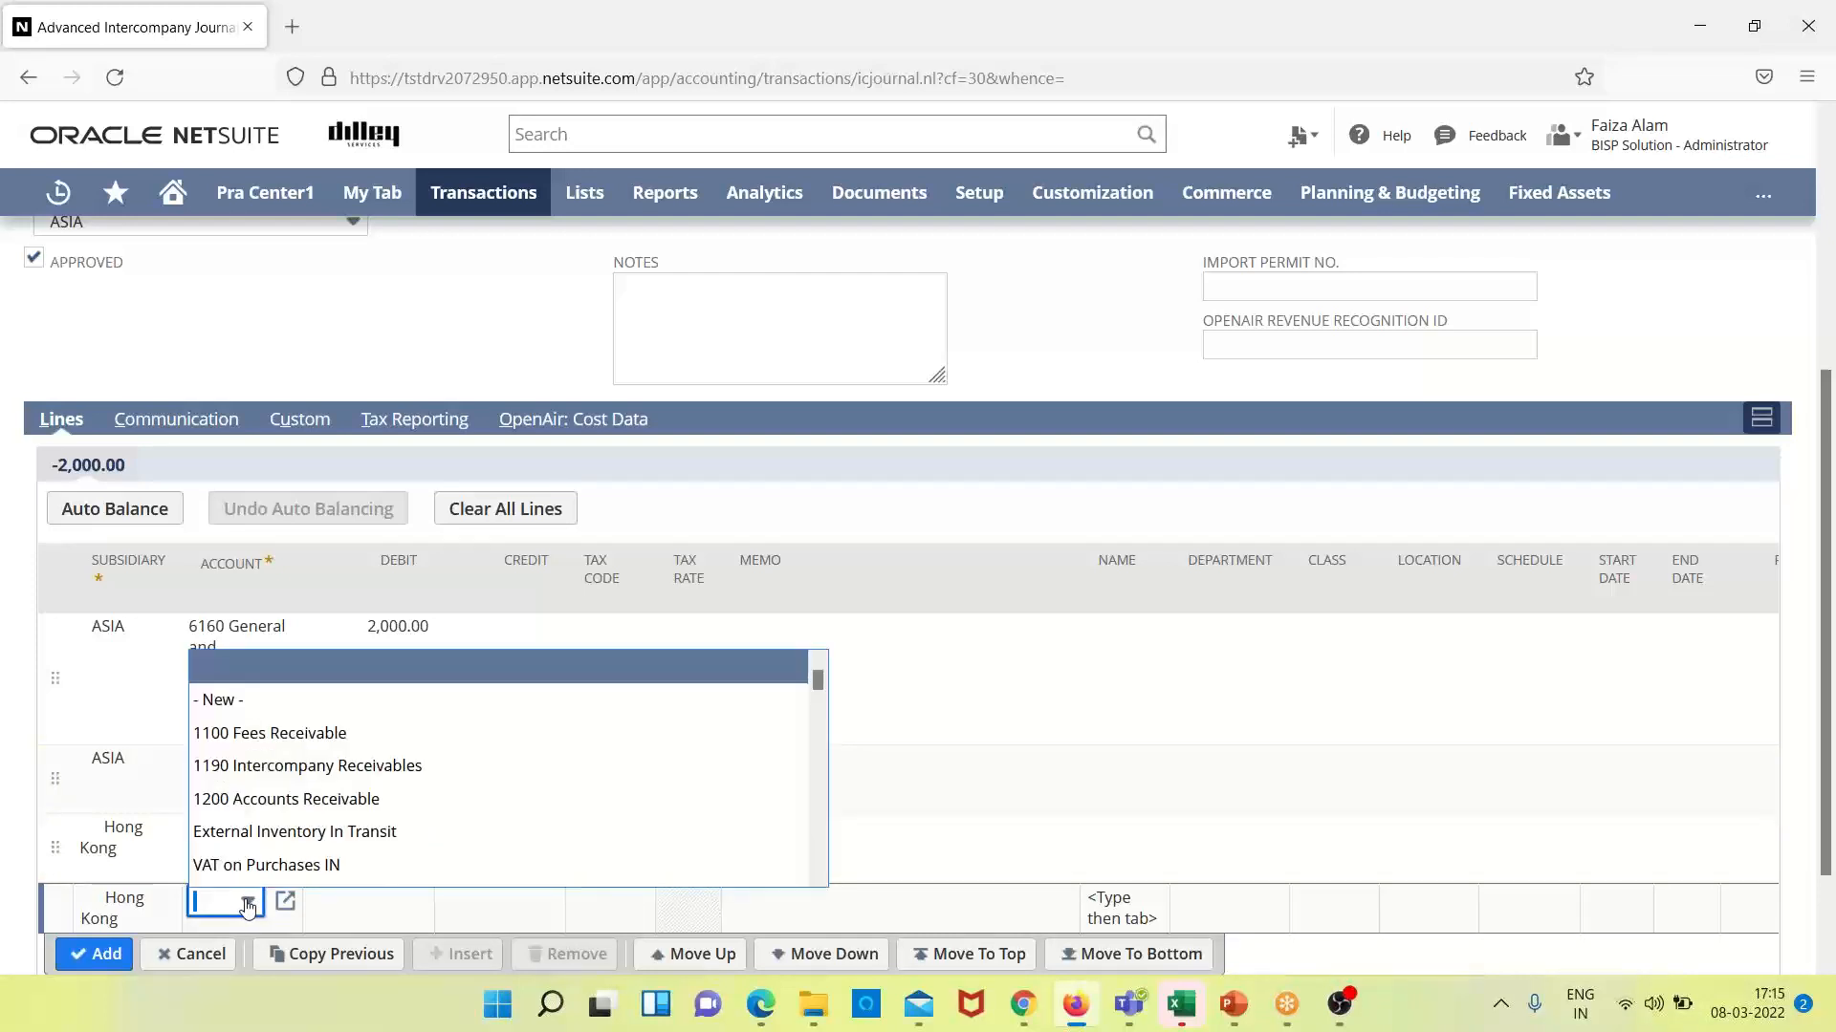
text(6160)
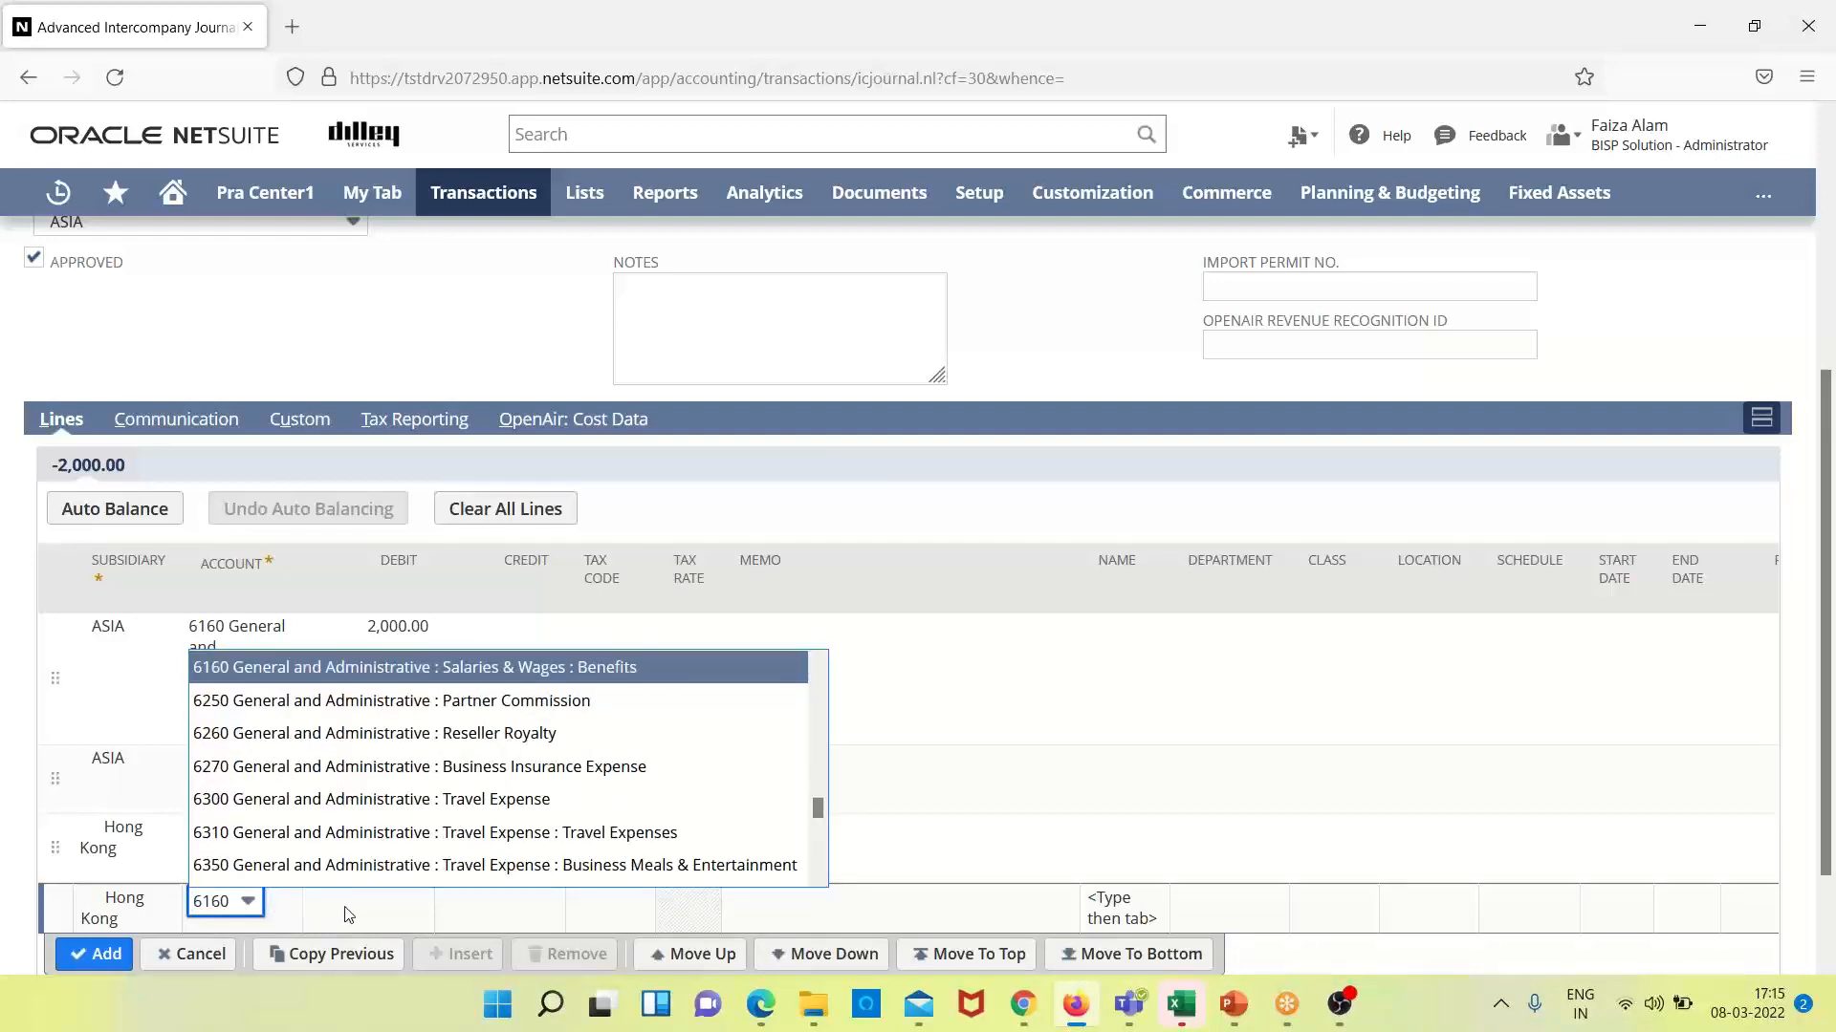
key(Tab)
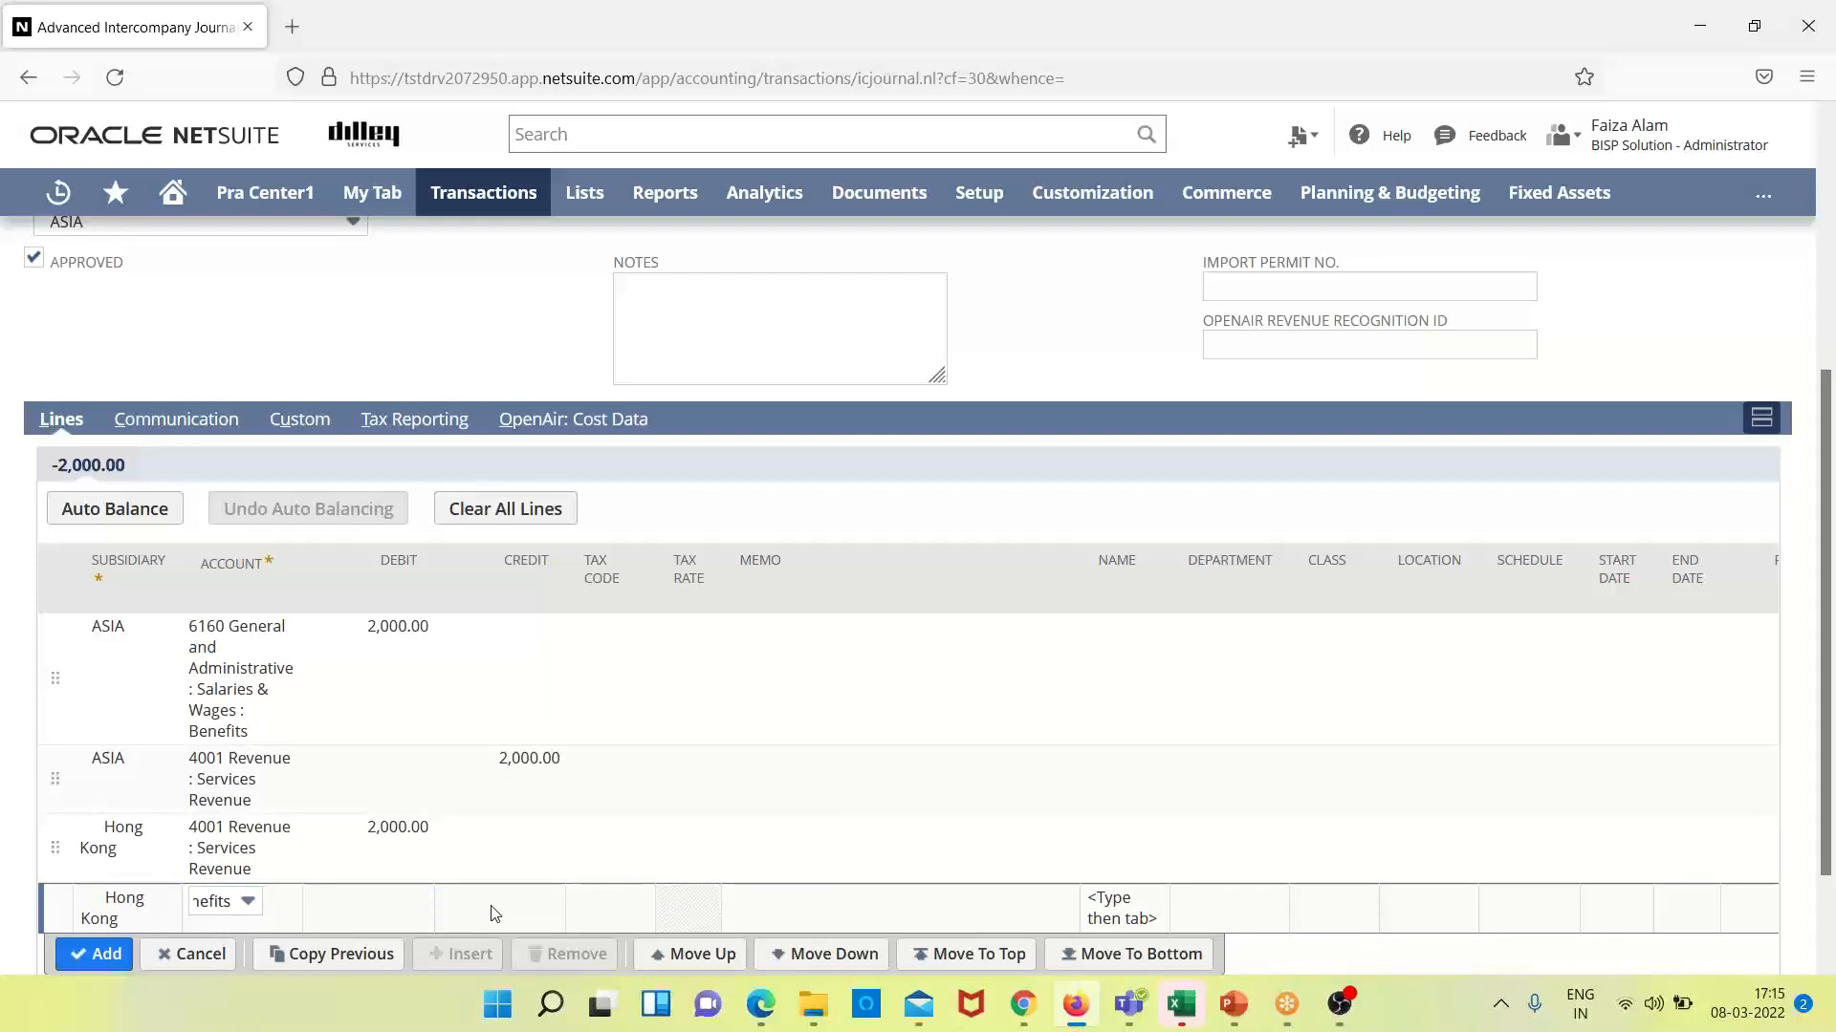
click(495, 913)
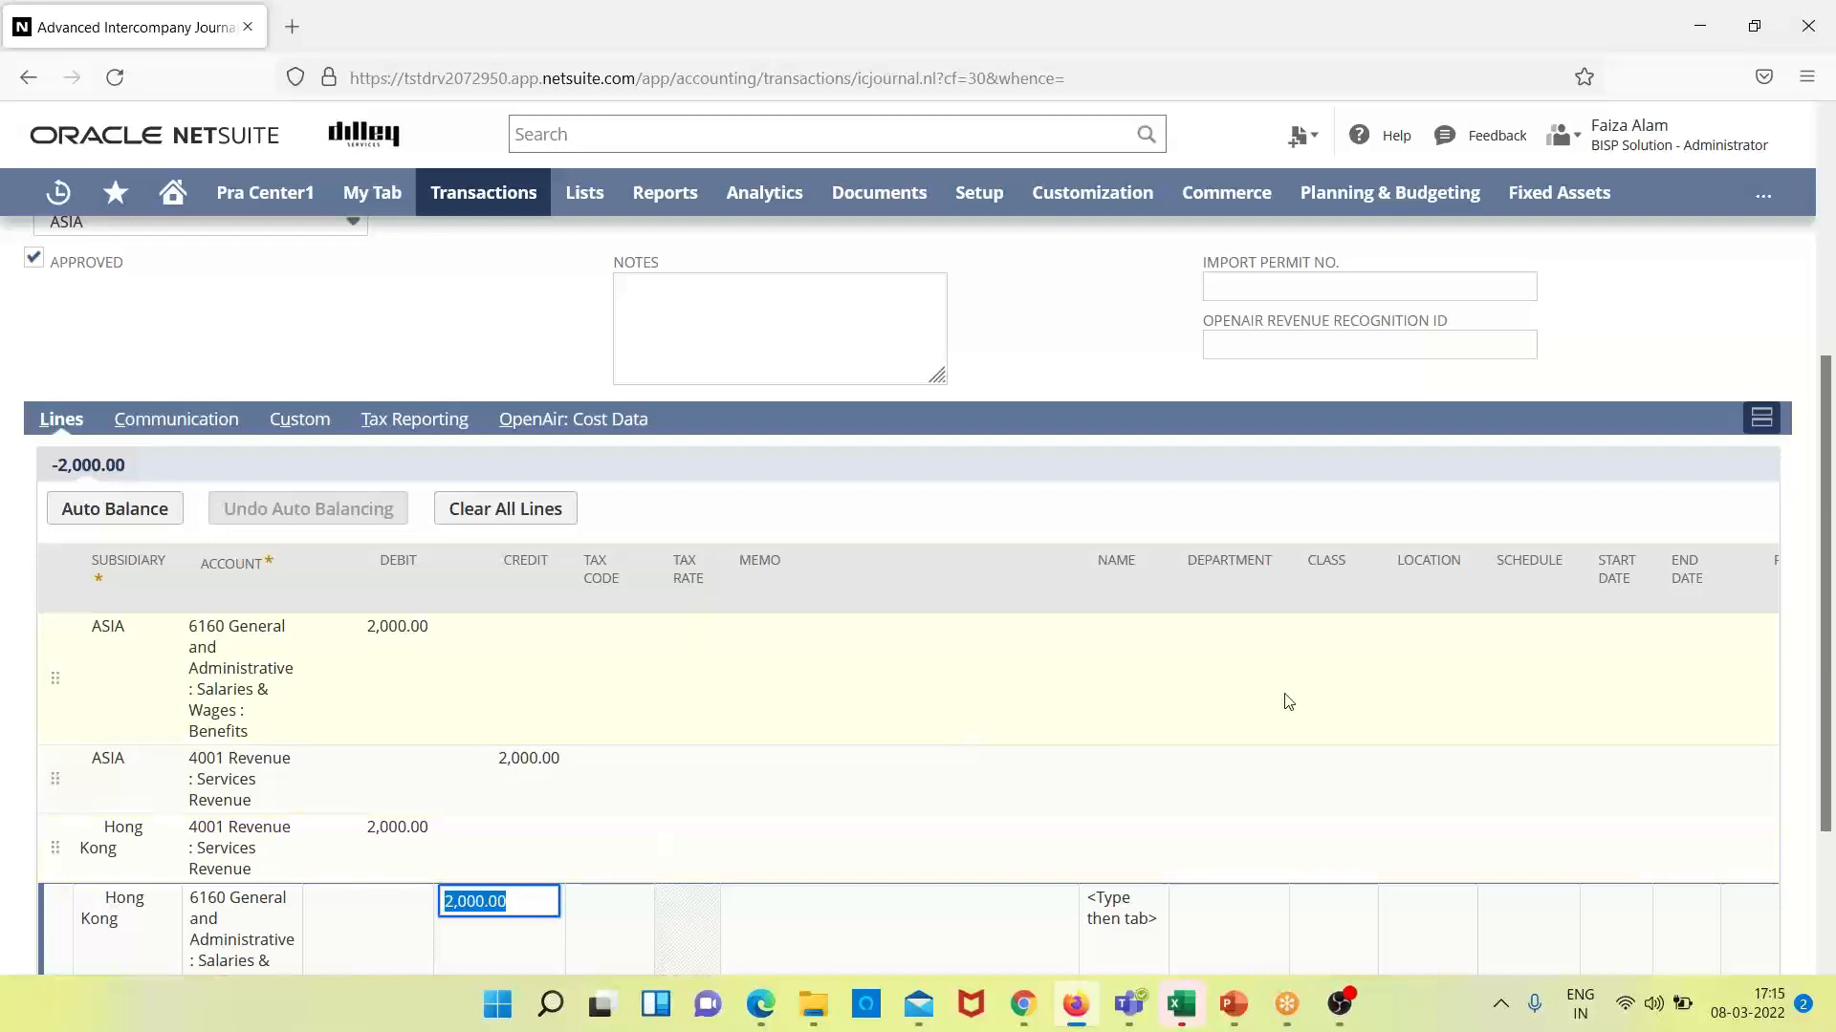
scroll(1823, 543, down, 3)
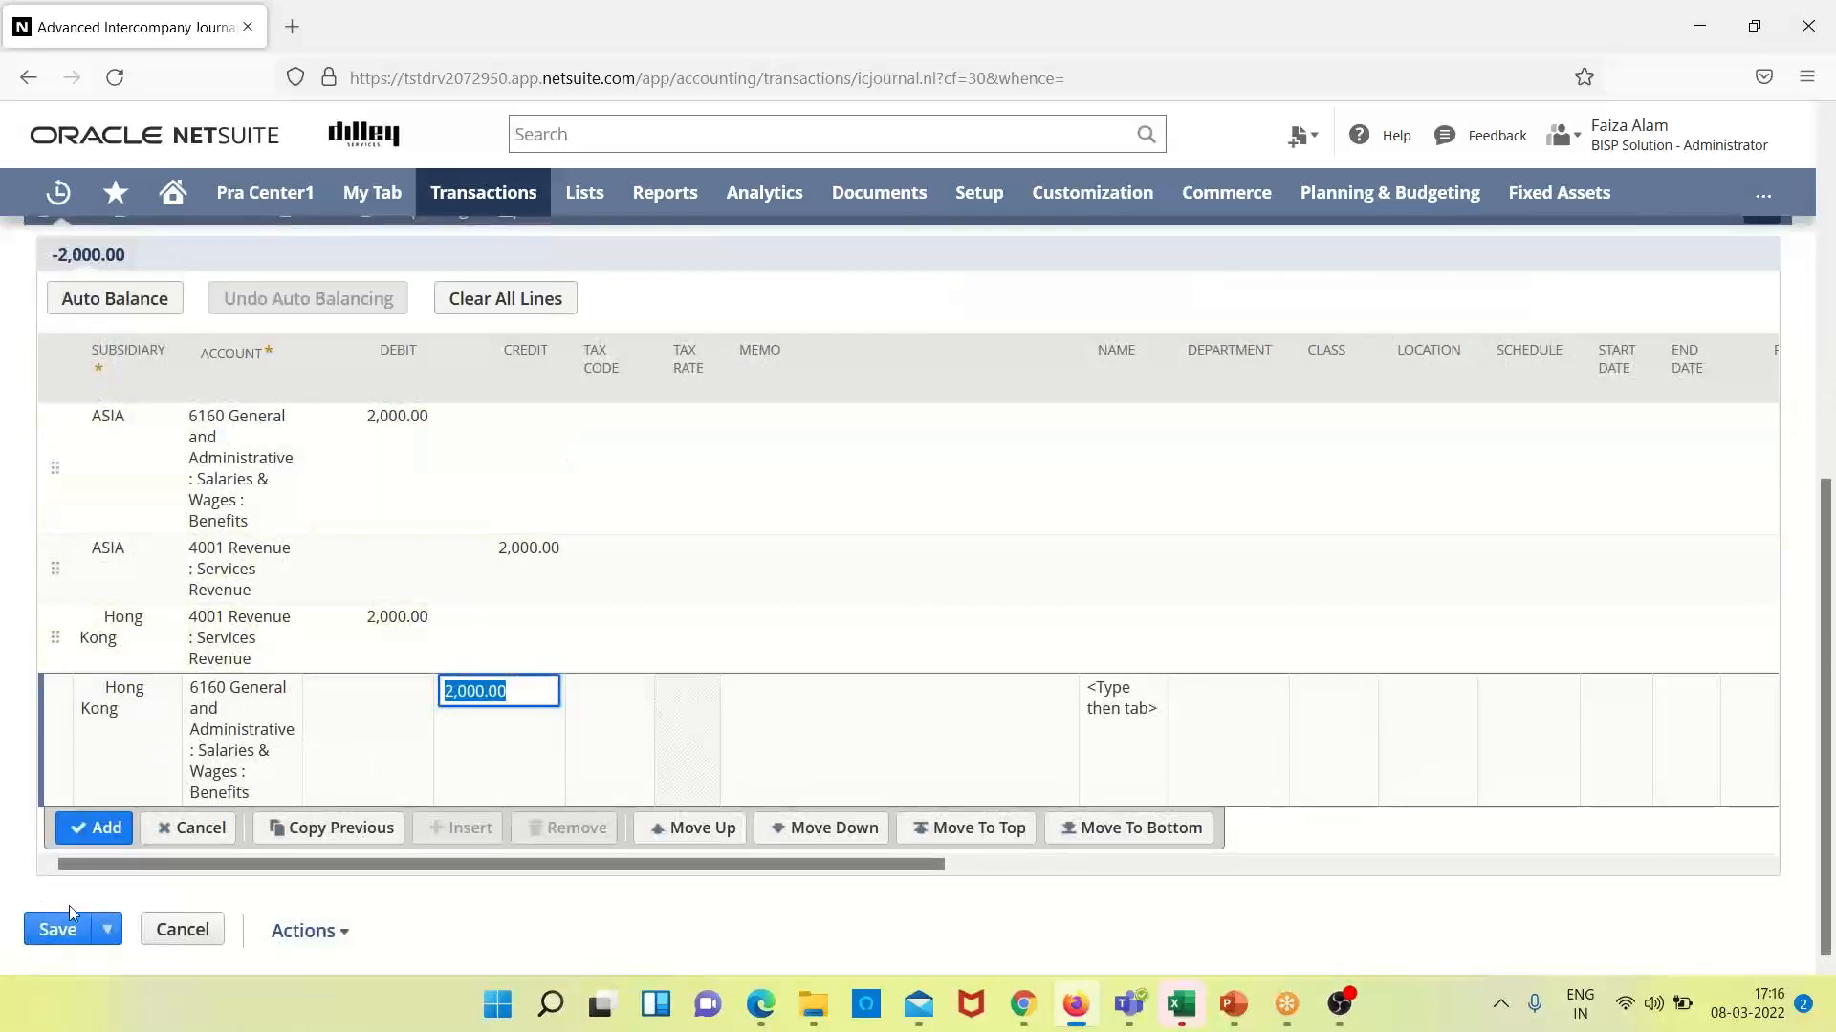
click(94, 828)
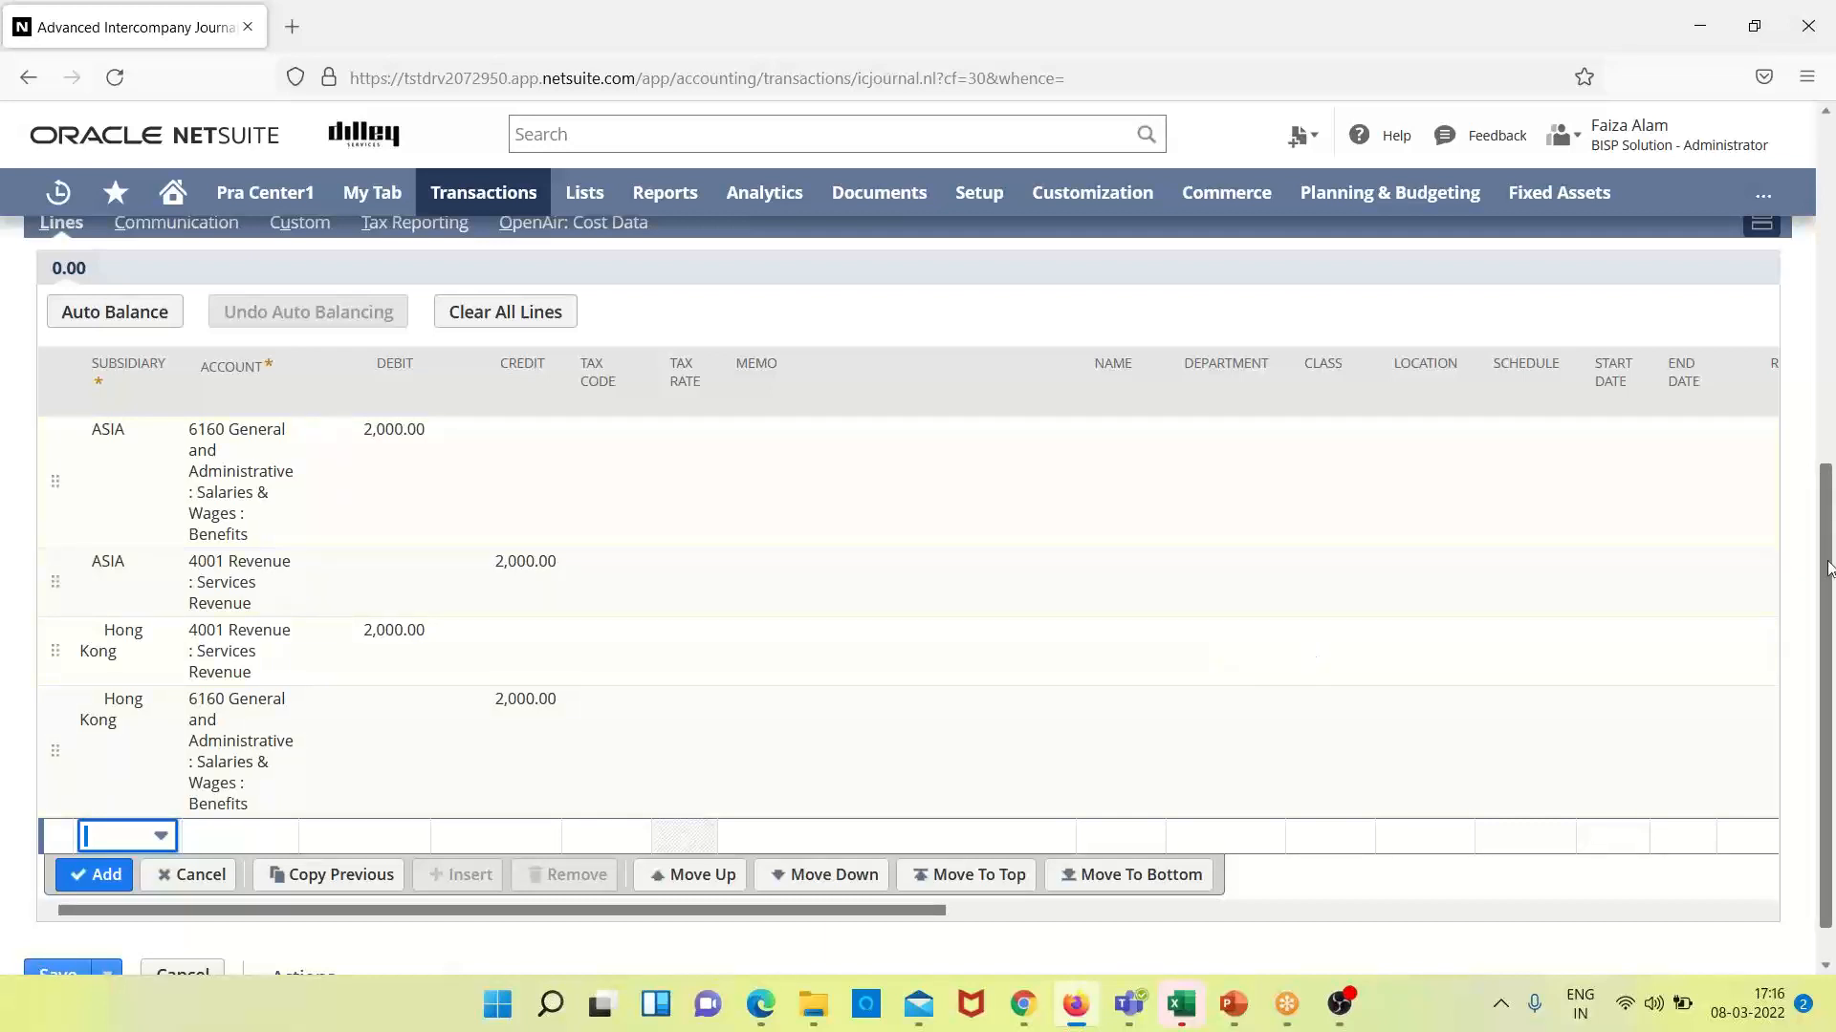
- Try to save the advanced intercompany journal
drag(1831, 566, 1830, 223)
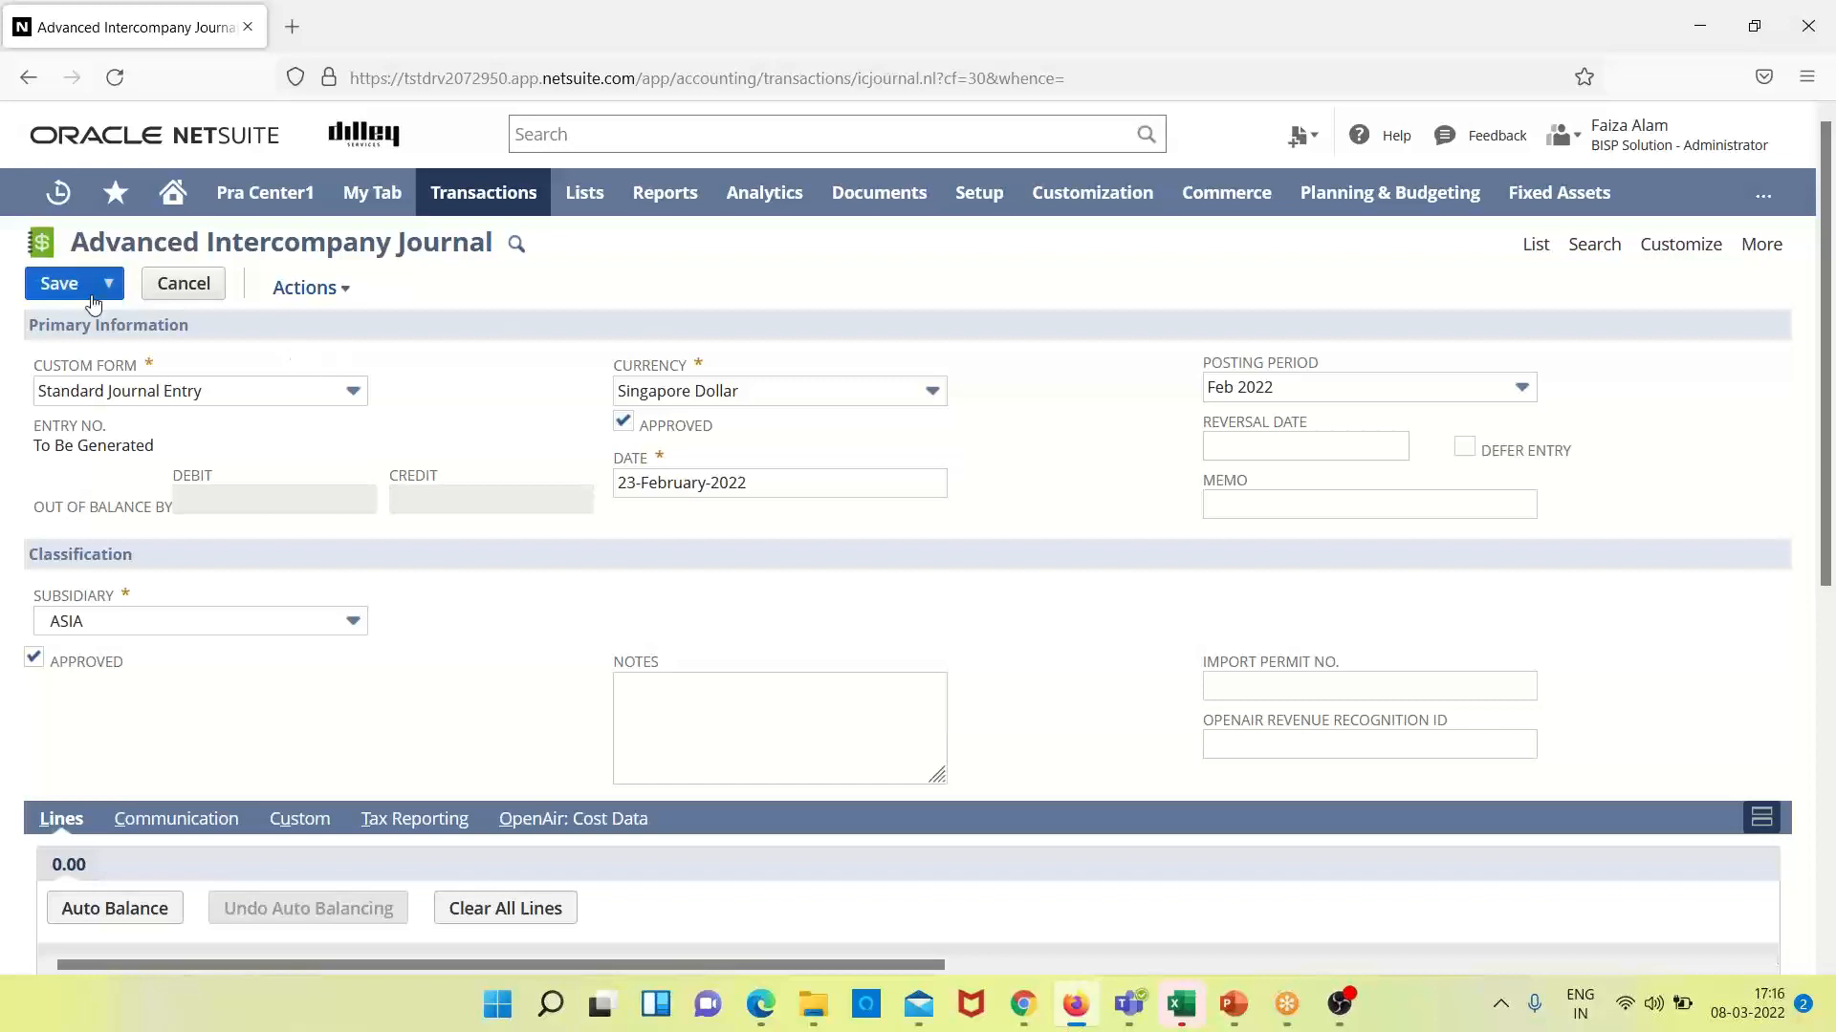
click(60, 285)
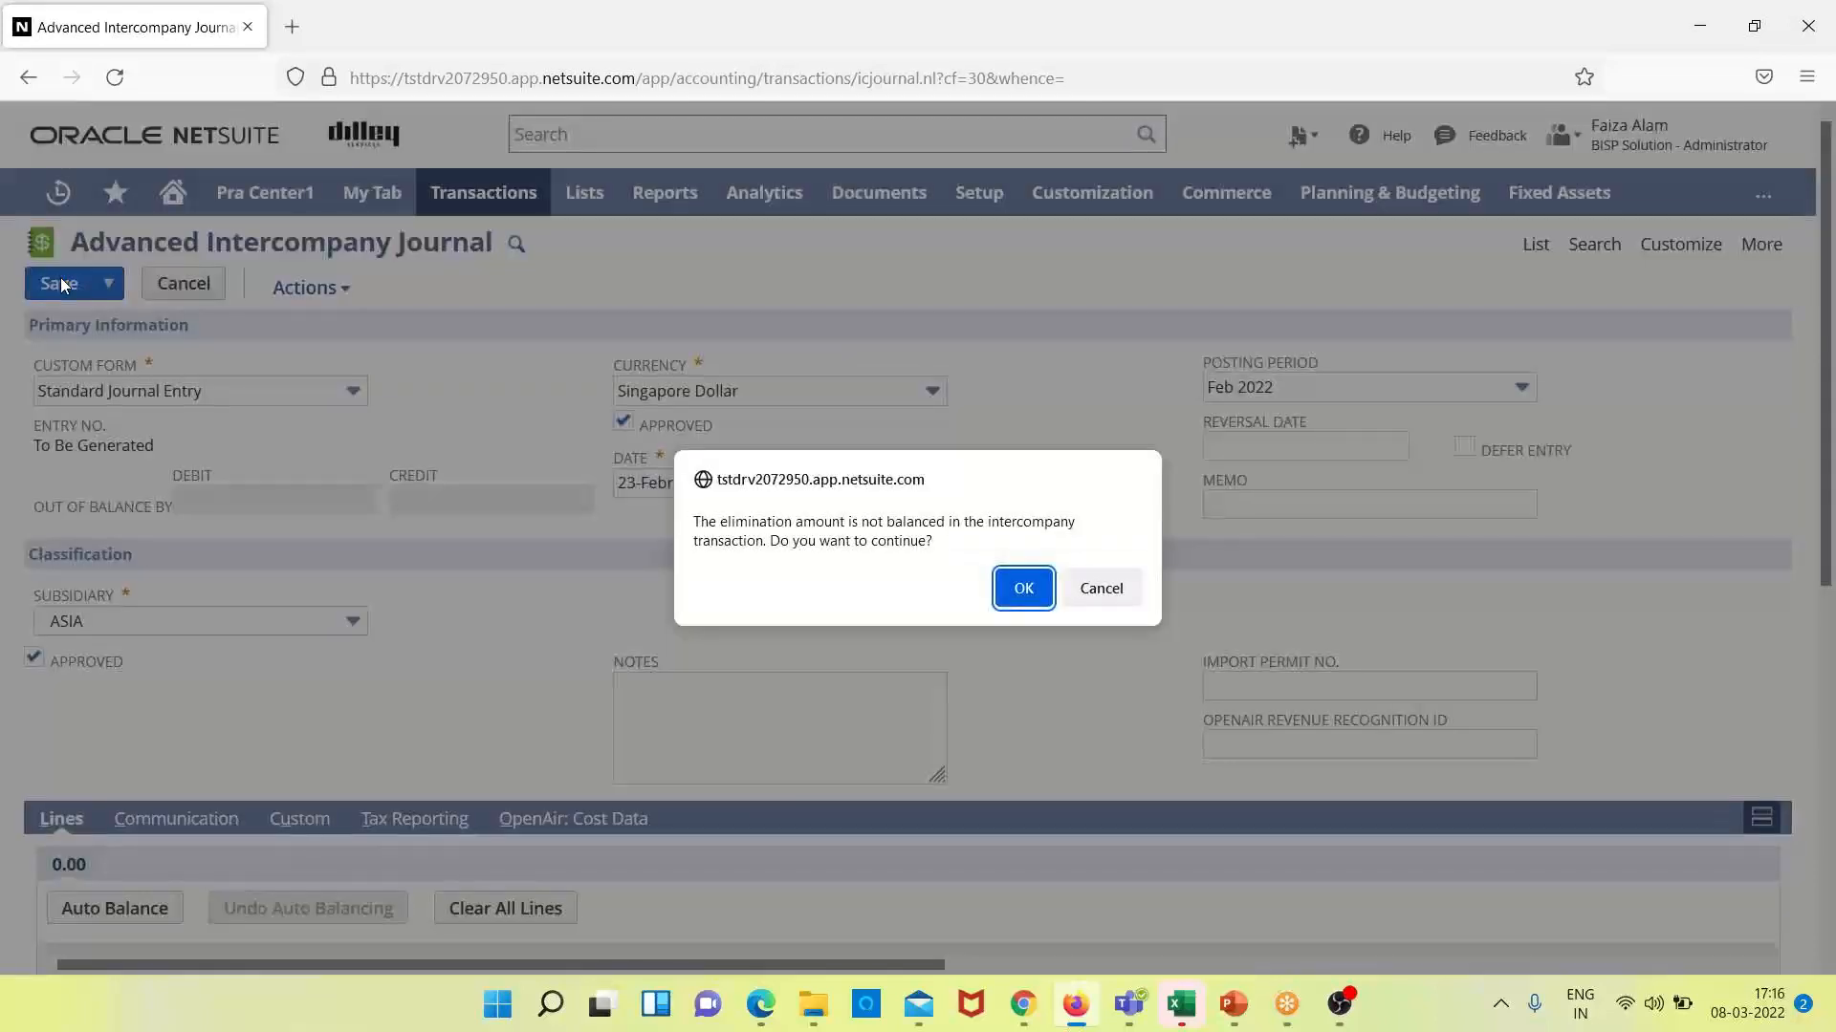
click(1100, 588)
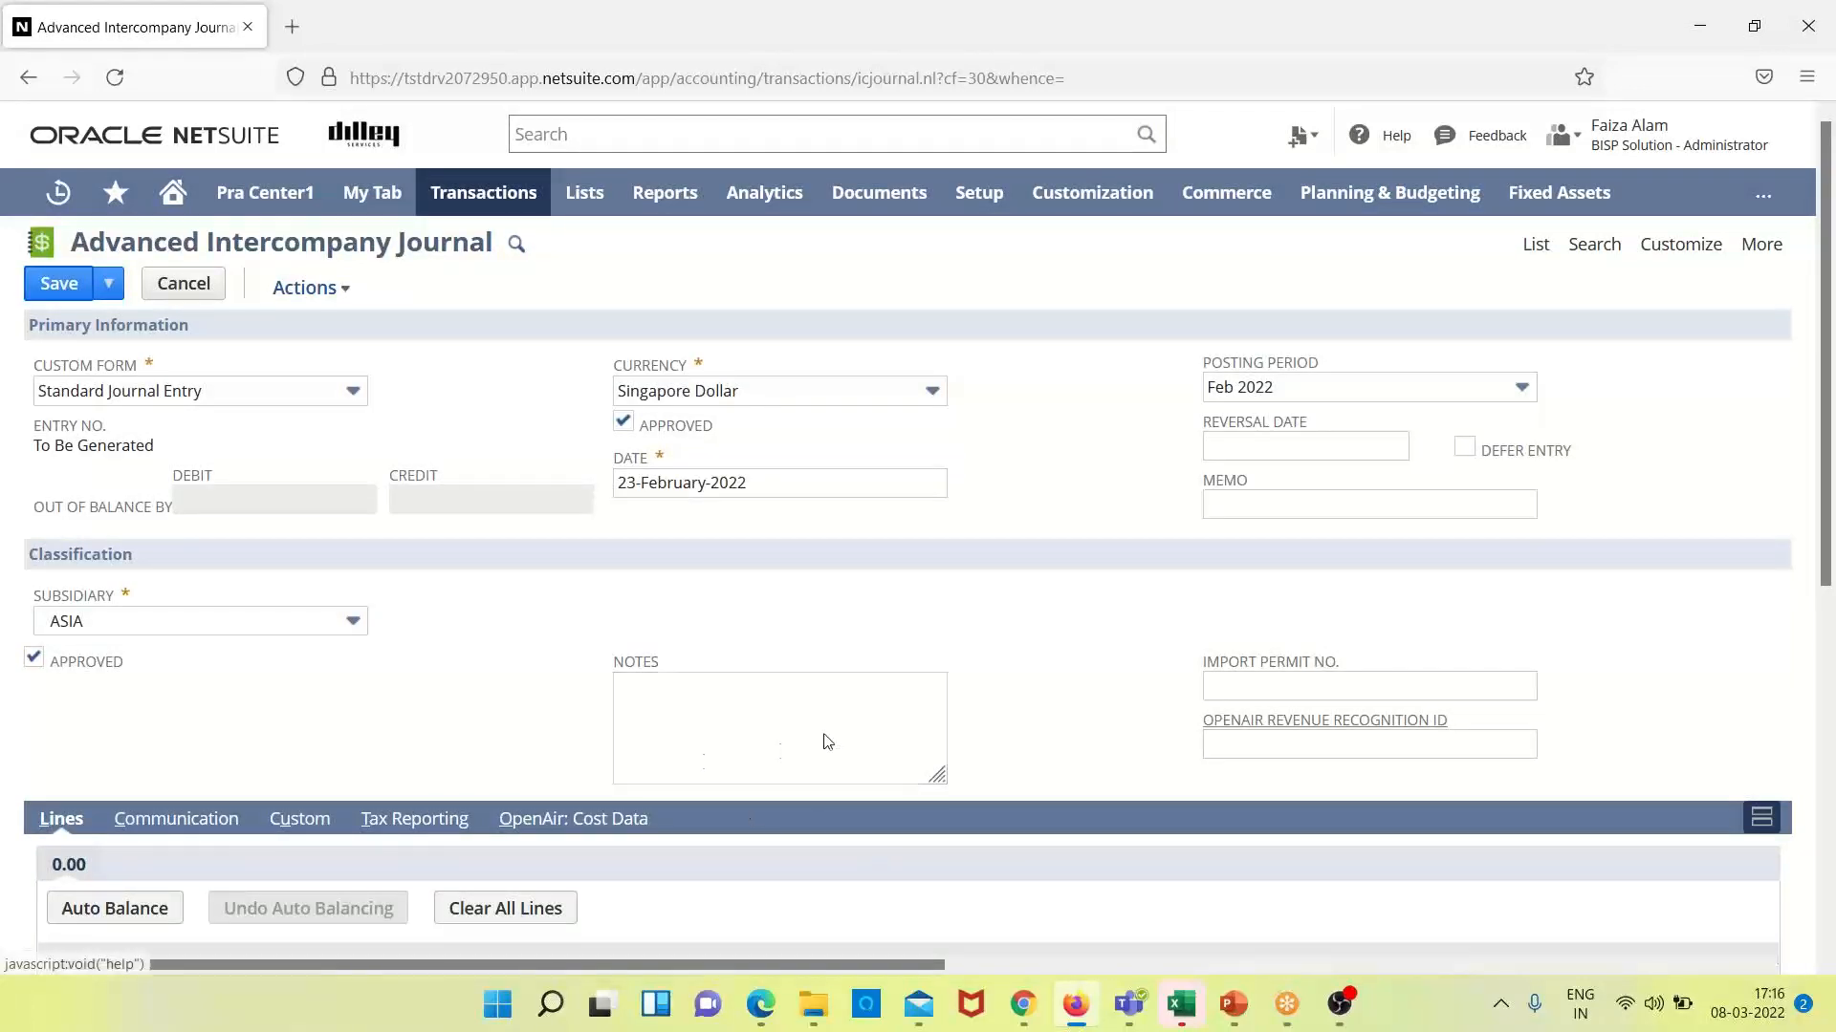
- Set the debit of the ASIA line for account 6160 Benefits to 500 and confirm the line
drag(1824, 557, 1823, 611)
scroll(1824, 620, down, 5)
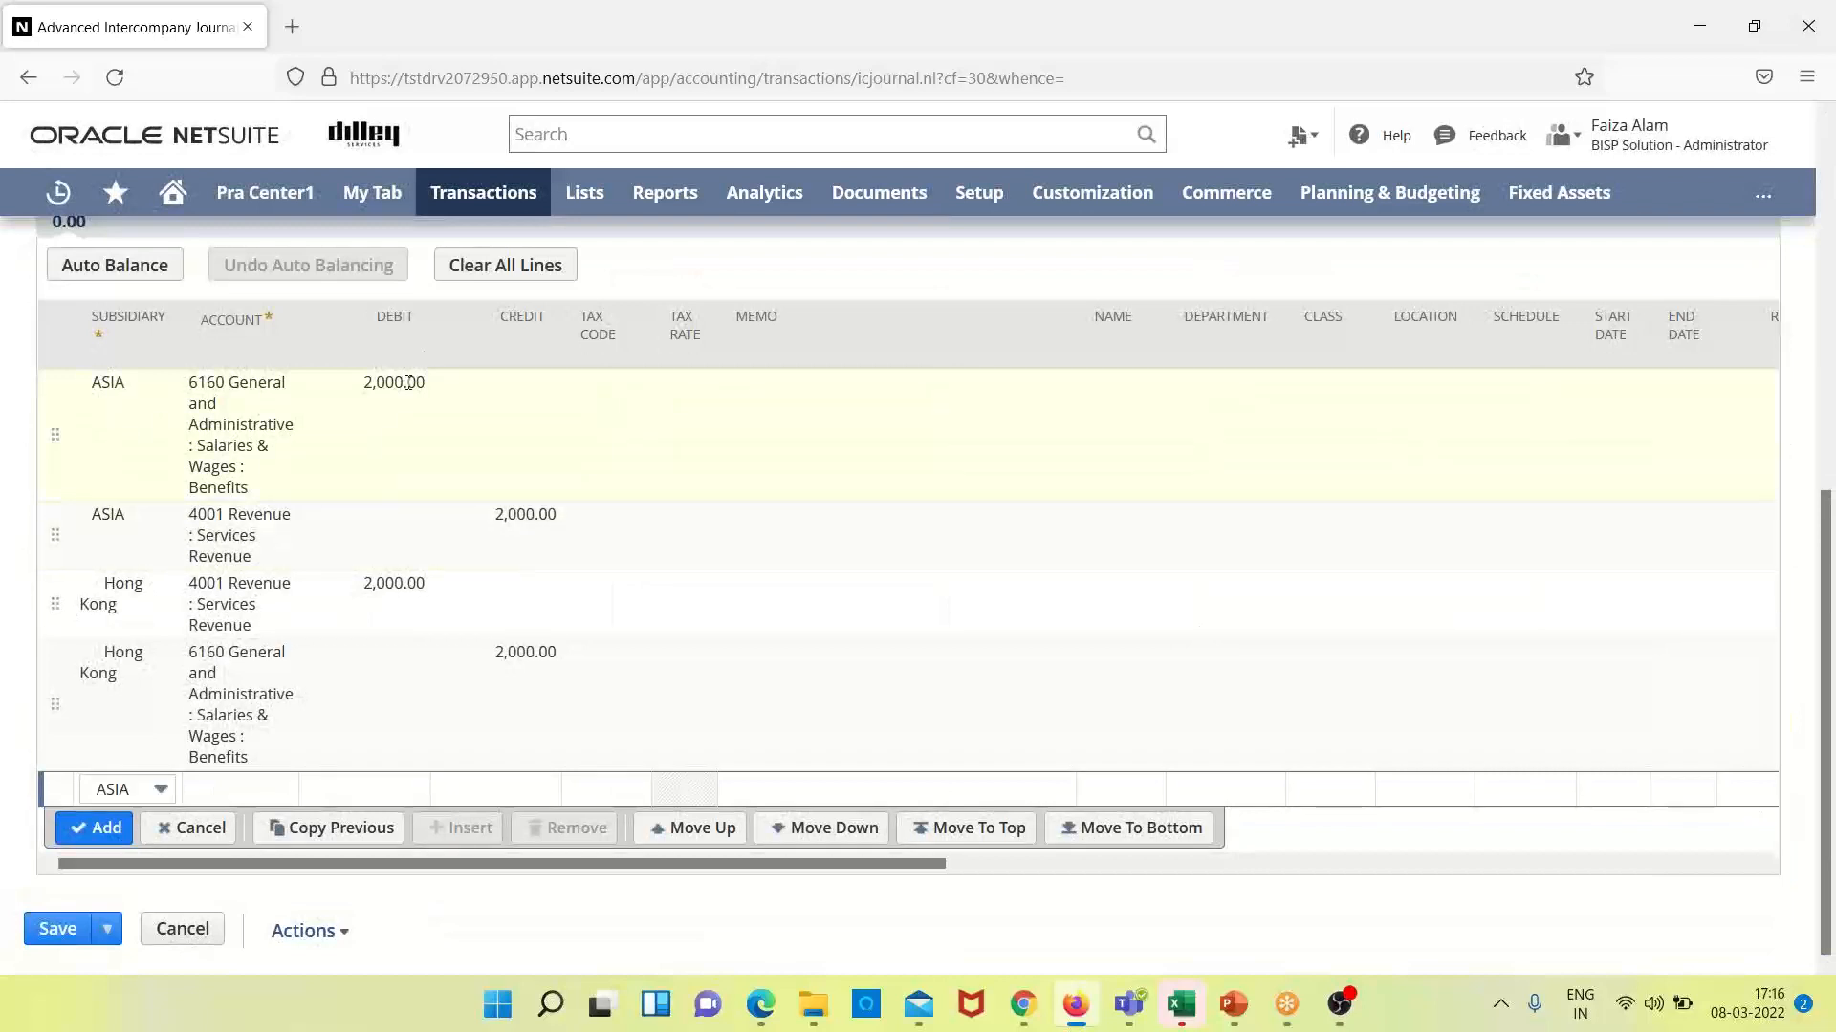
click(188, 828)
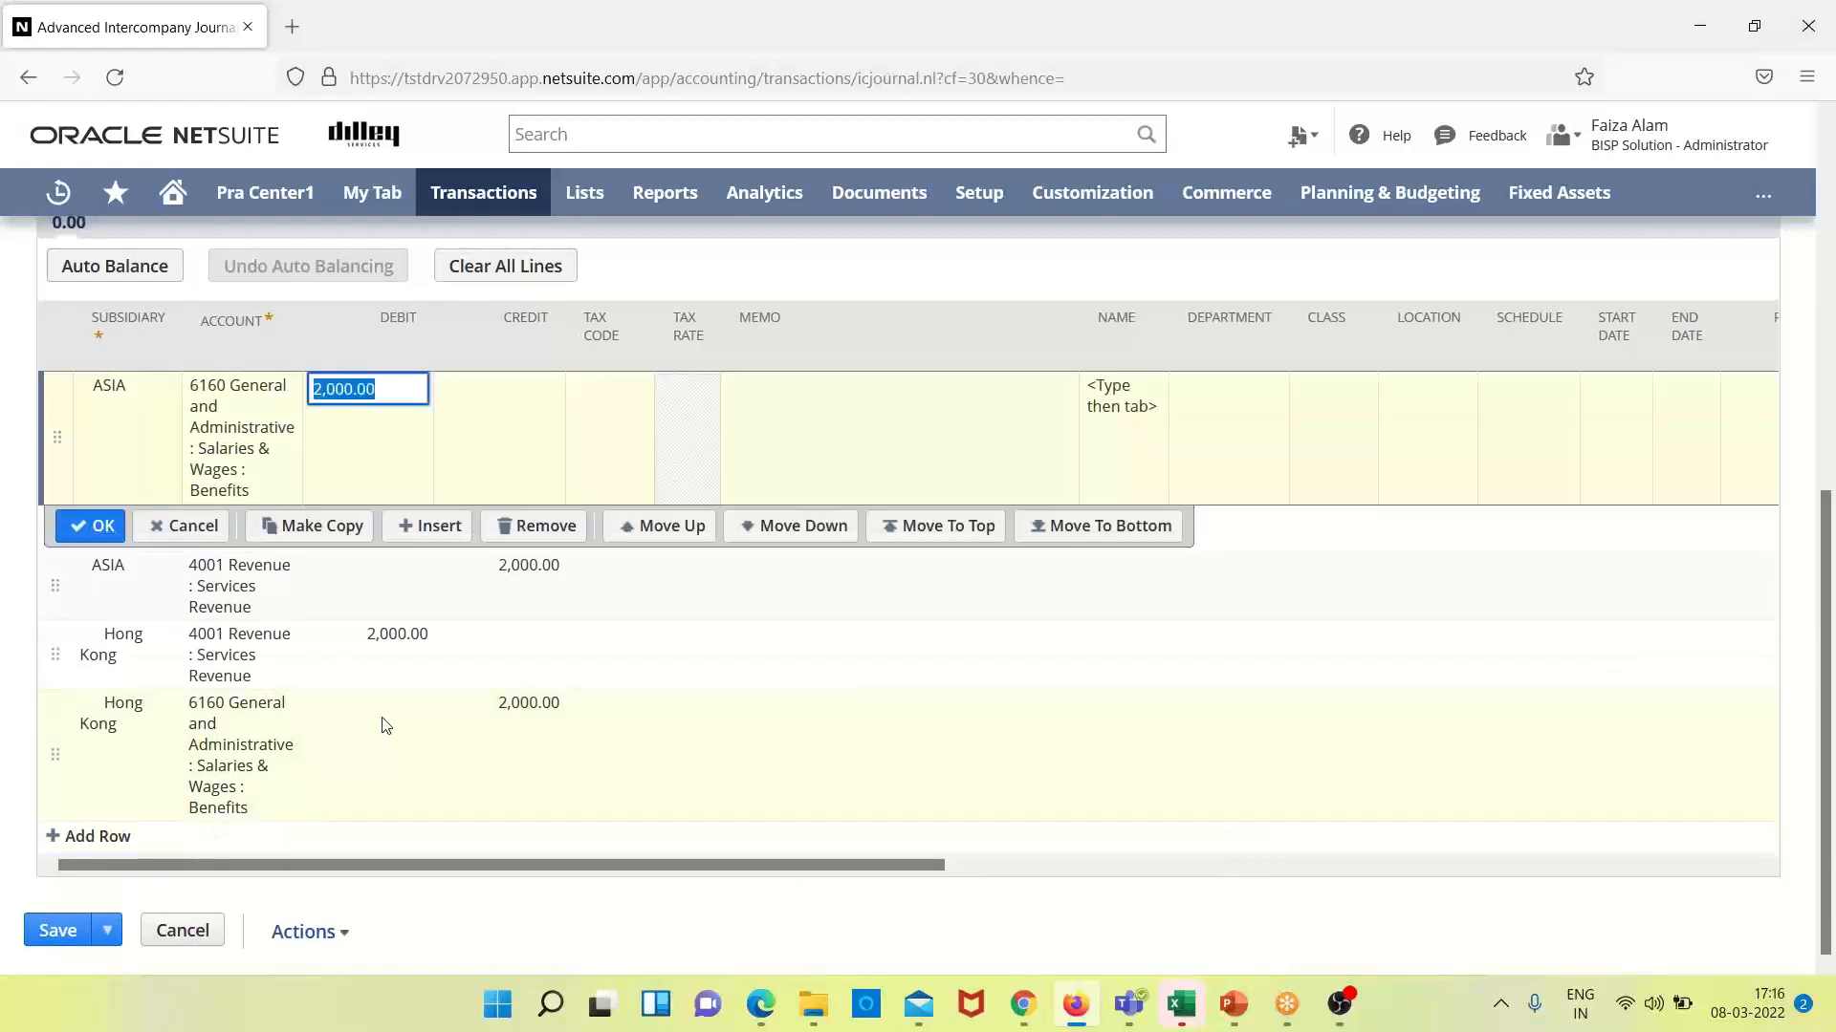
key(BackSpace)
text(500)
click(95, 526)
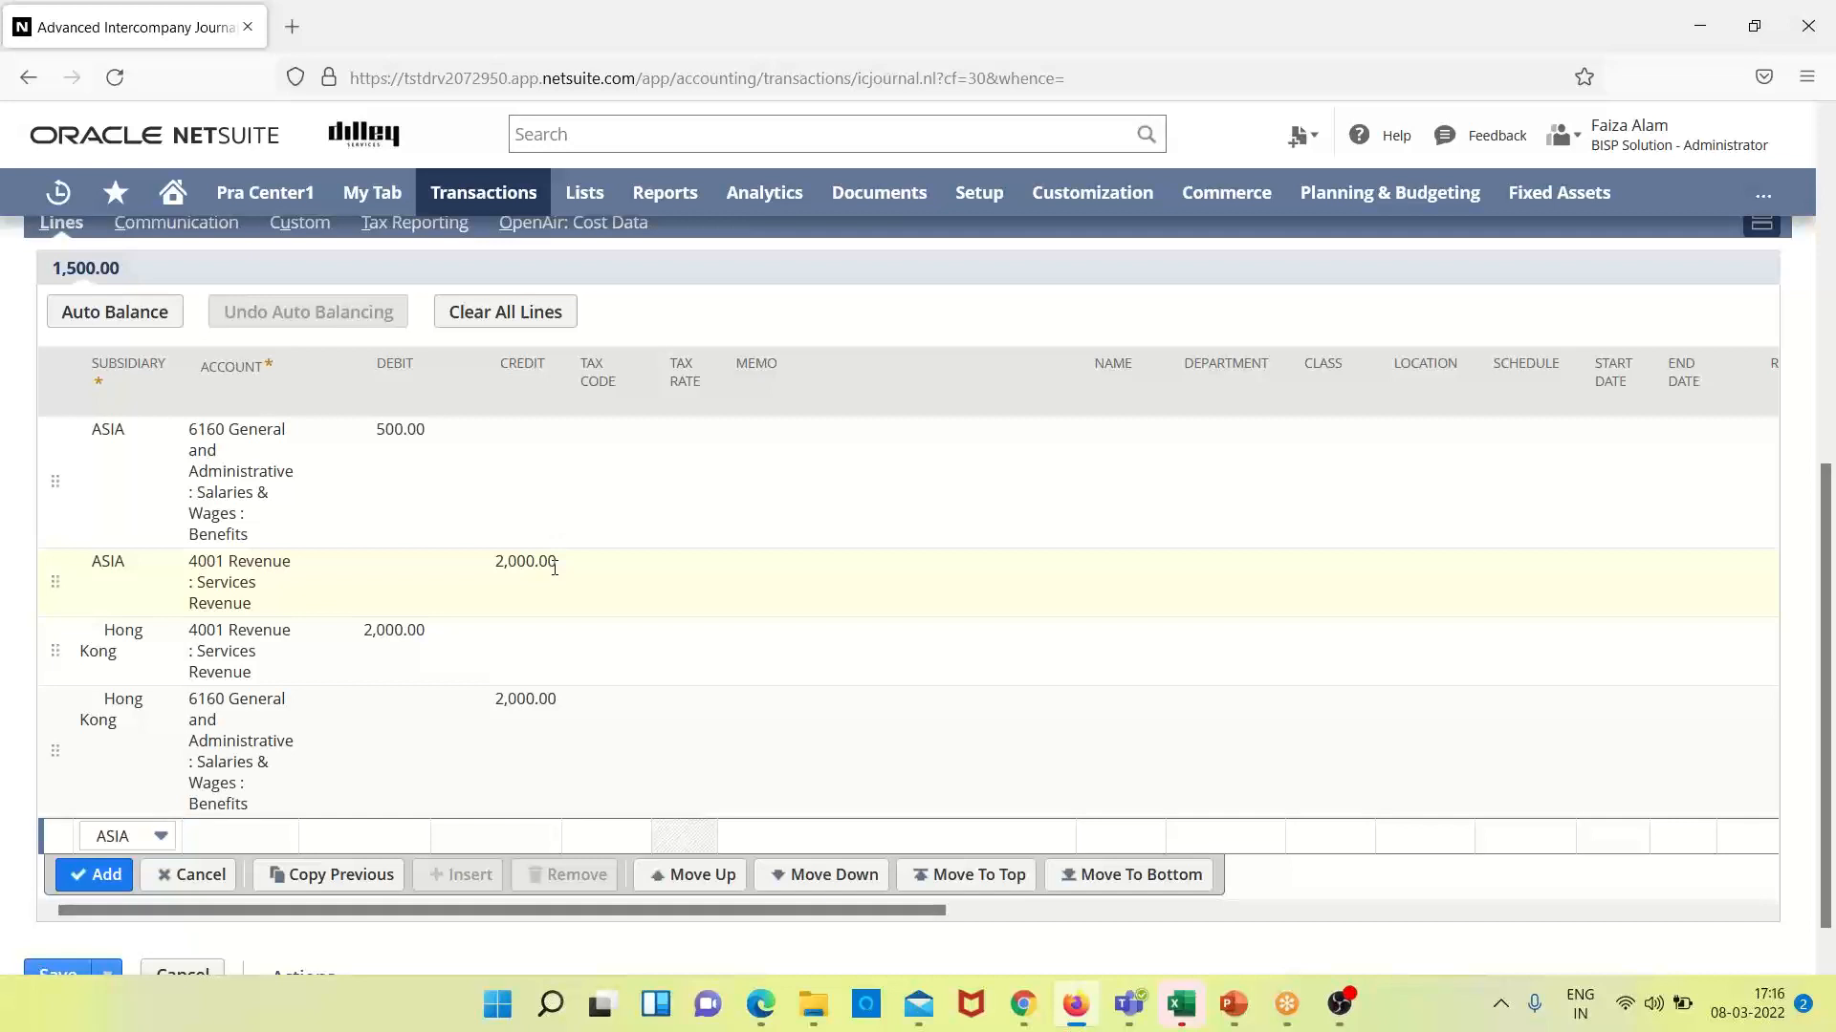
- Set the credit of the ASIA line for account 4001 Services Revenue to 500 and confirm the line
click(554, 568)
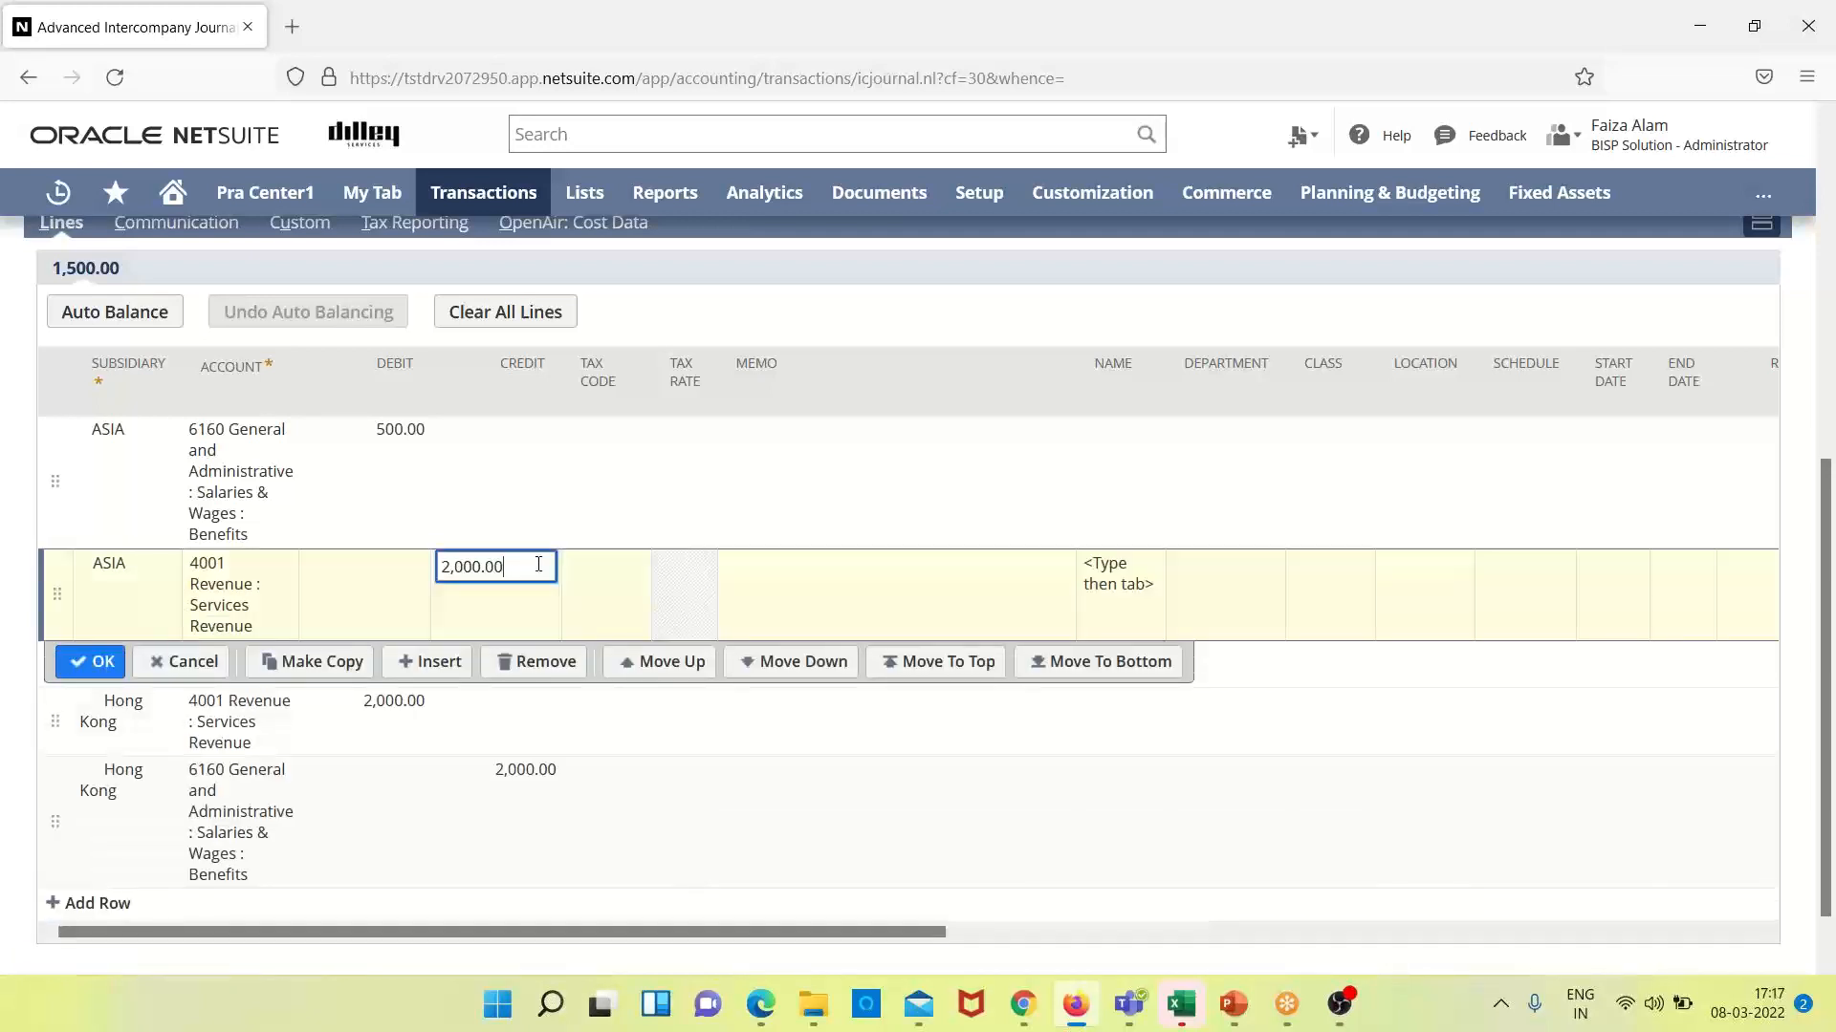
key(BackSpace)
key(BackSpace)
key(BackSpace)
key(BackSpace)
key(BackSpace)
key(BackSpace)
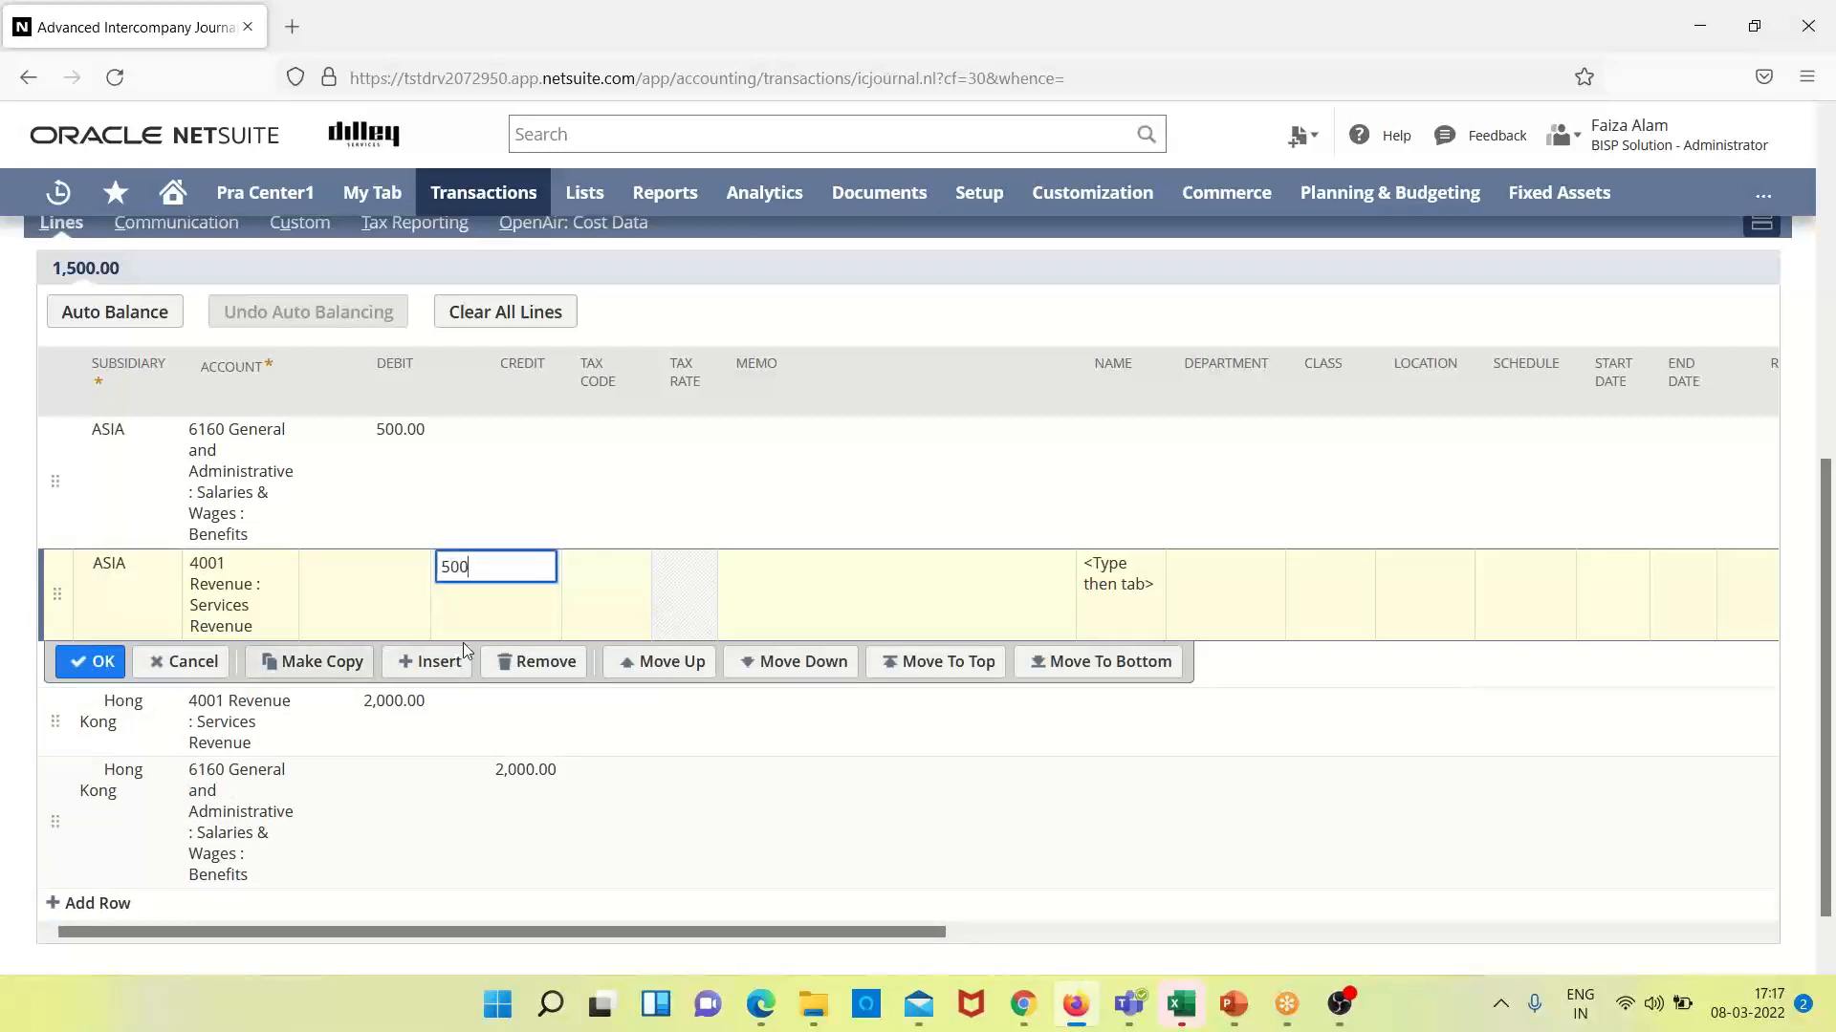
click(86, 659)
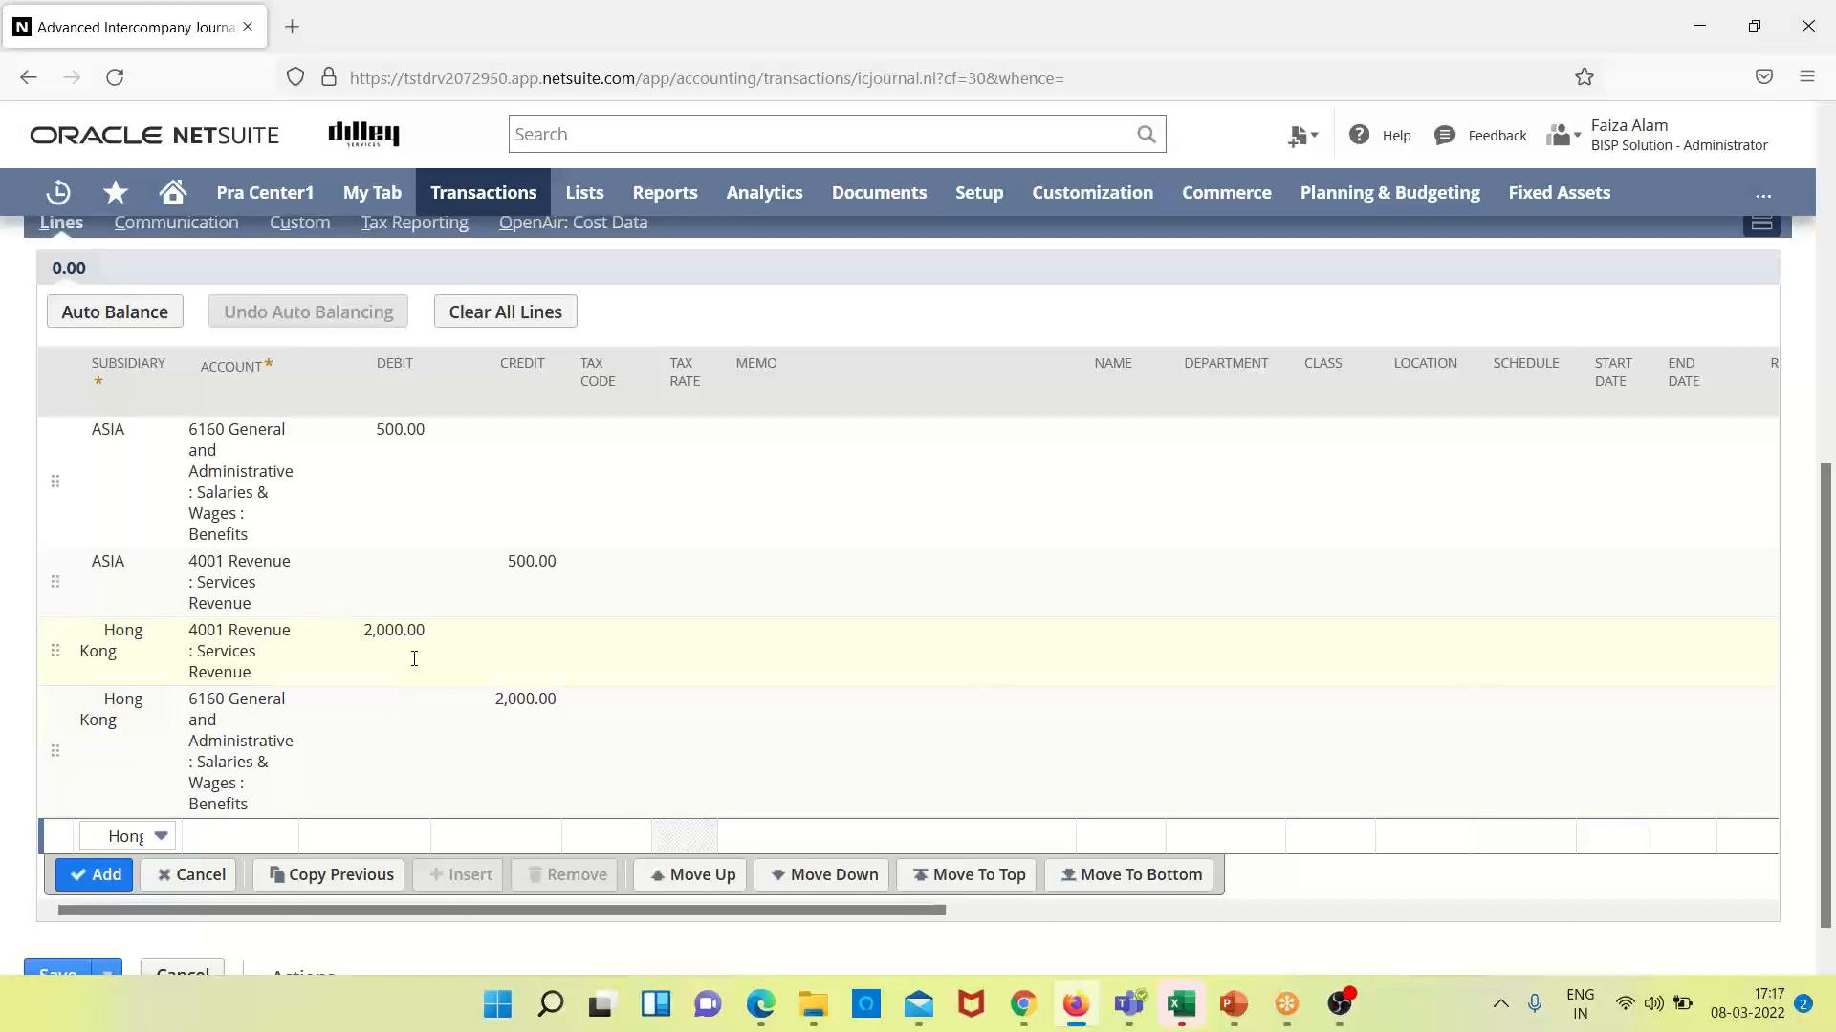
- Set the debit of the Hong Kong line for account 4001 Services Revenue to 500 and confirm the line
click(414, 659)
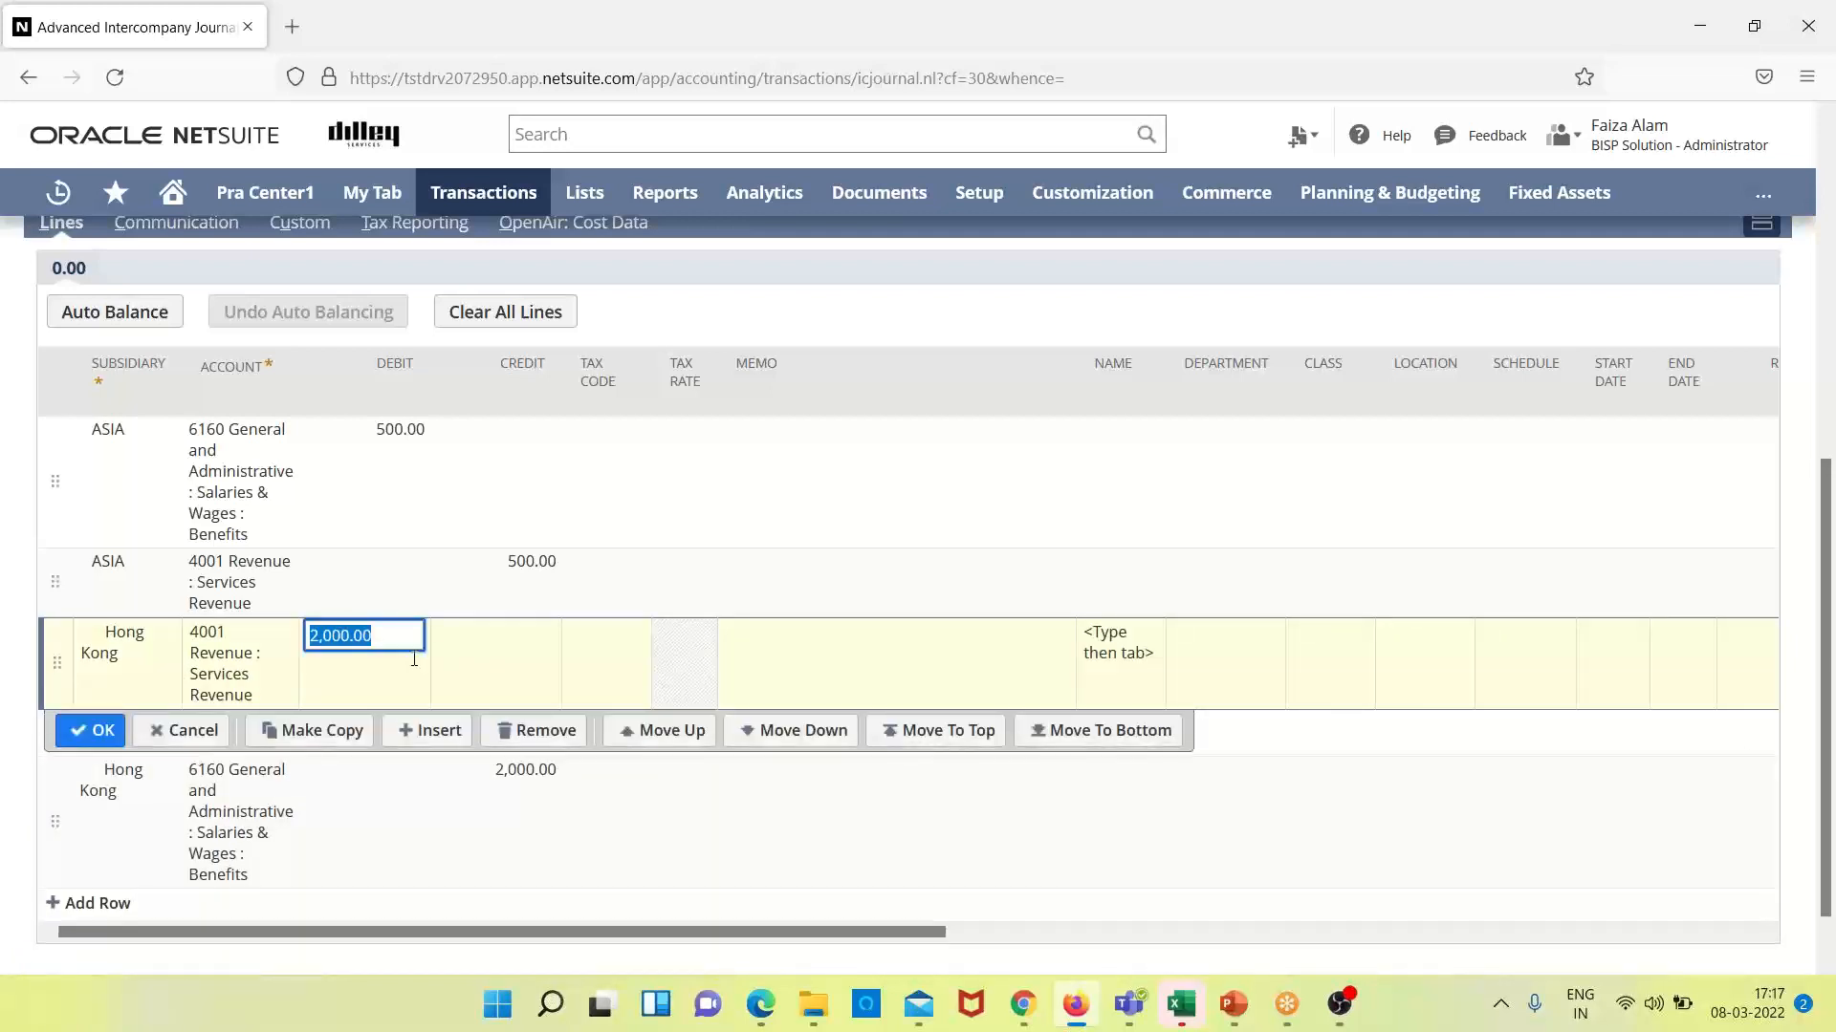
key(BackSpace)
text(500)
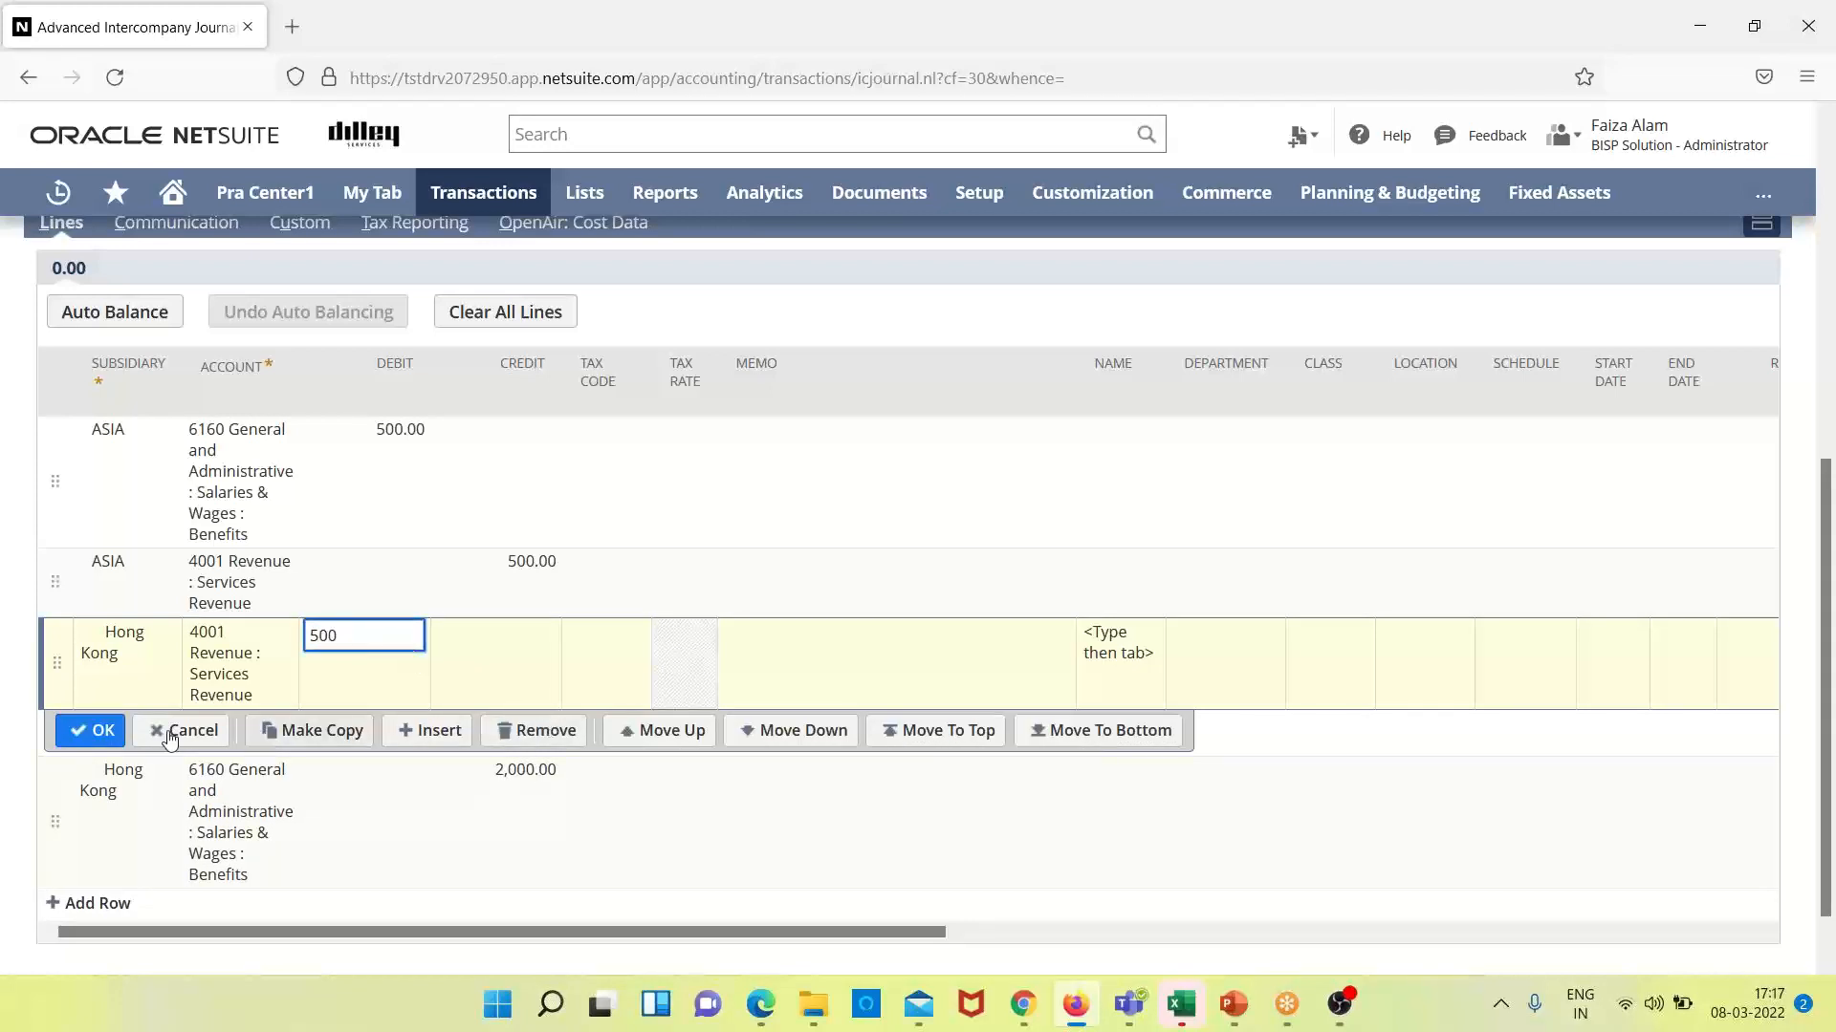
click(90, 732)
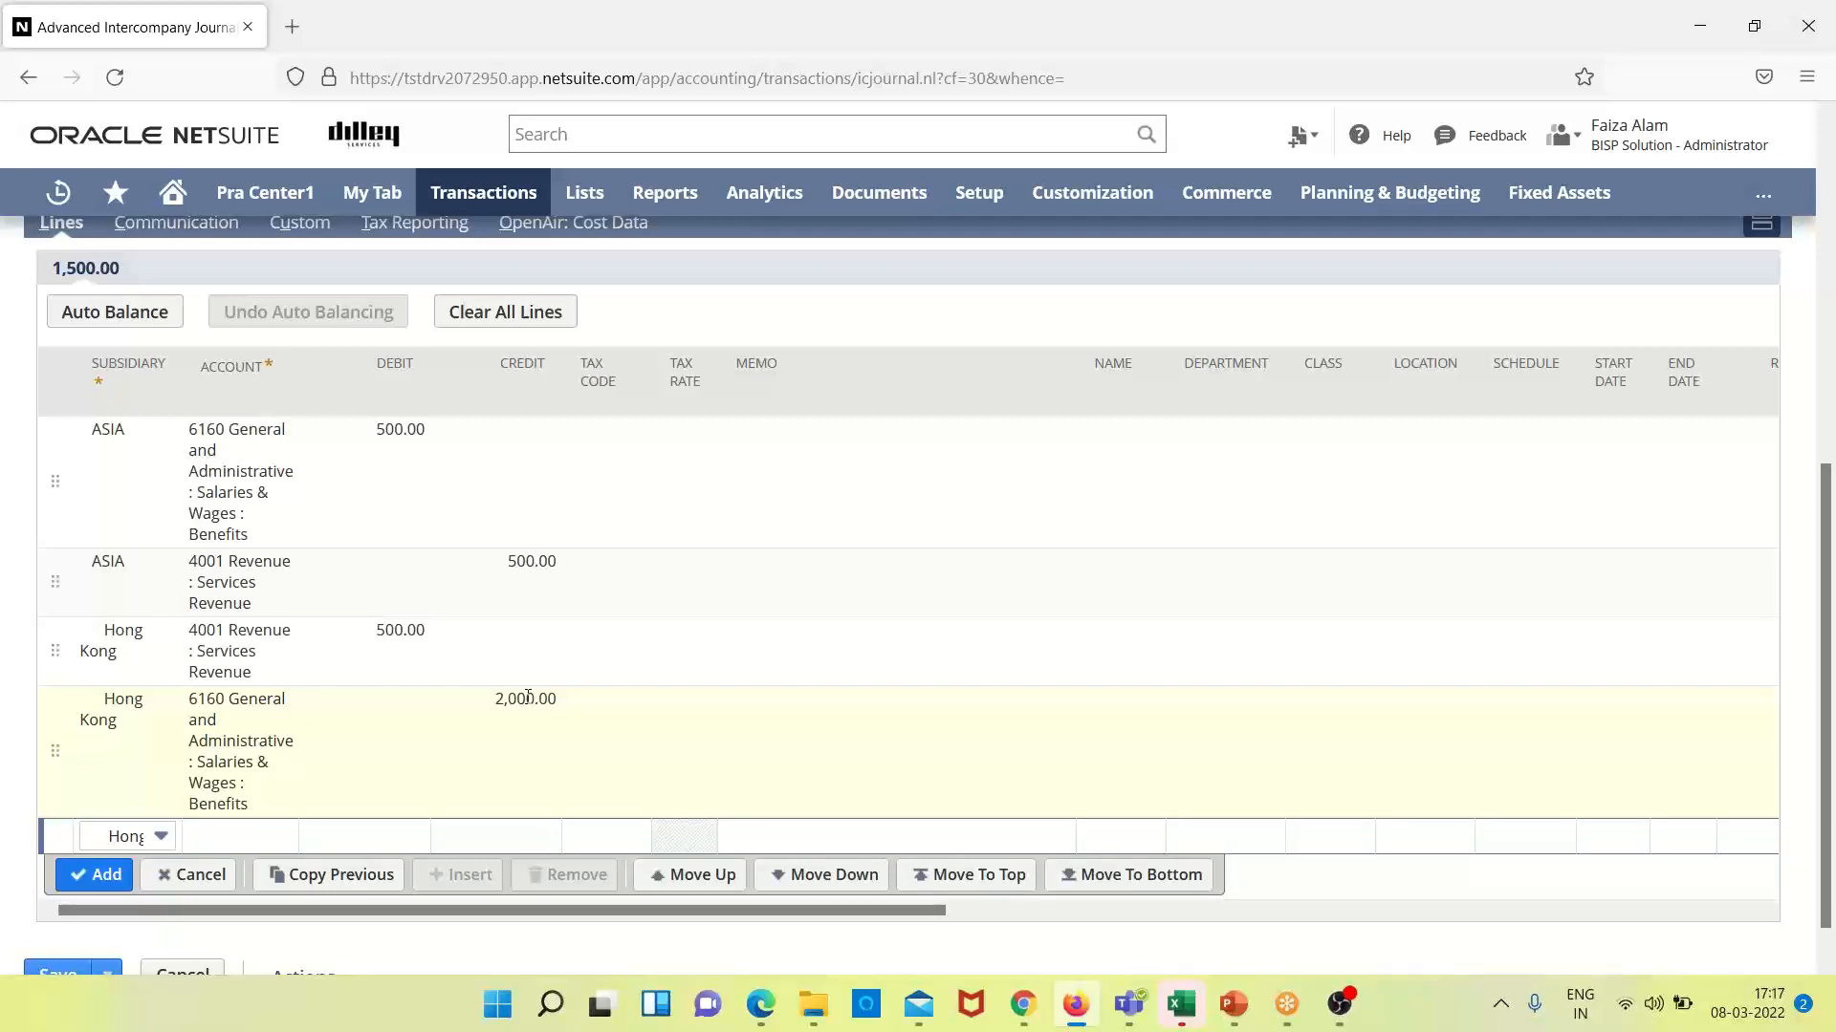
- Set the credit of the Hong Kong line for account 6160 Benefits to 500 and confirm the line
click(534, 699)
key(BackSpace)
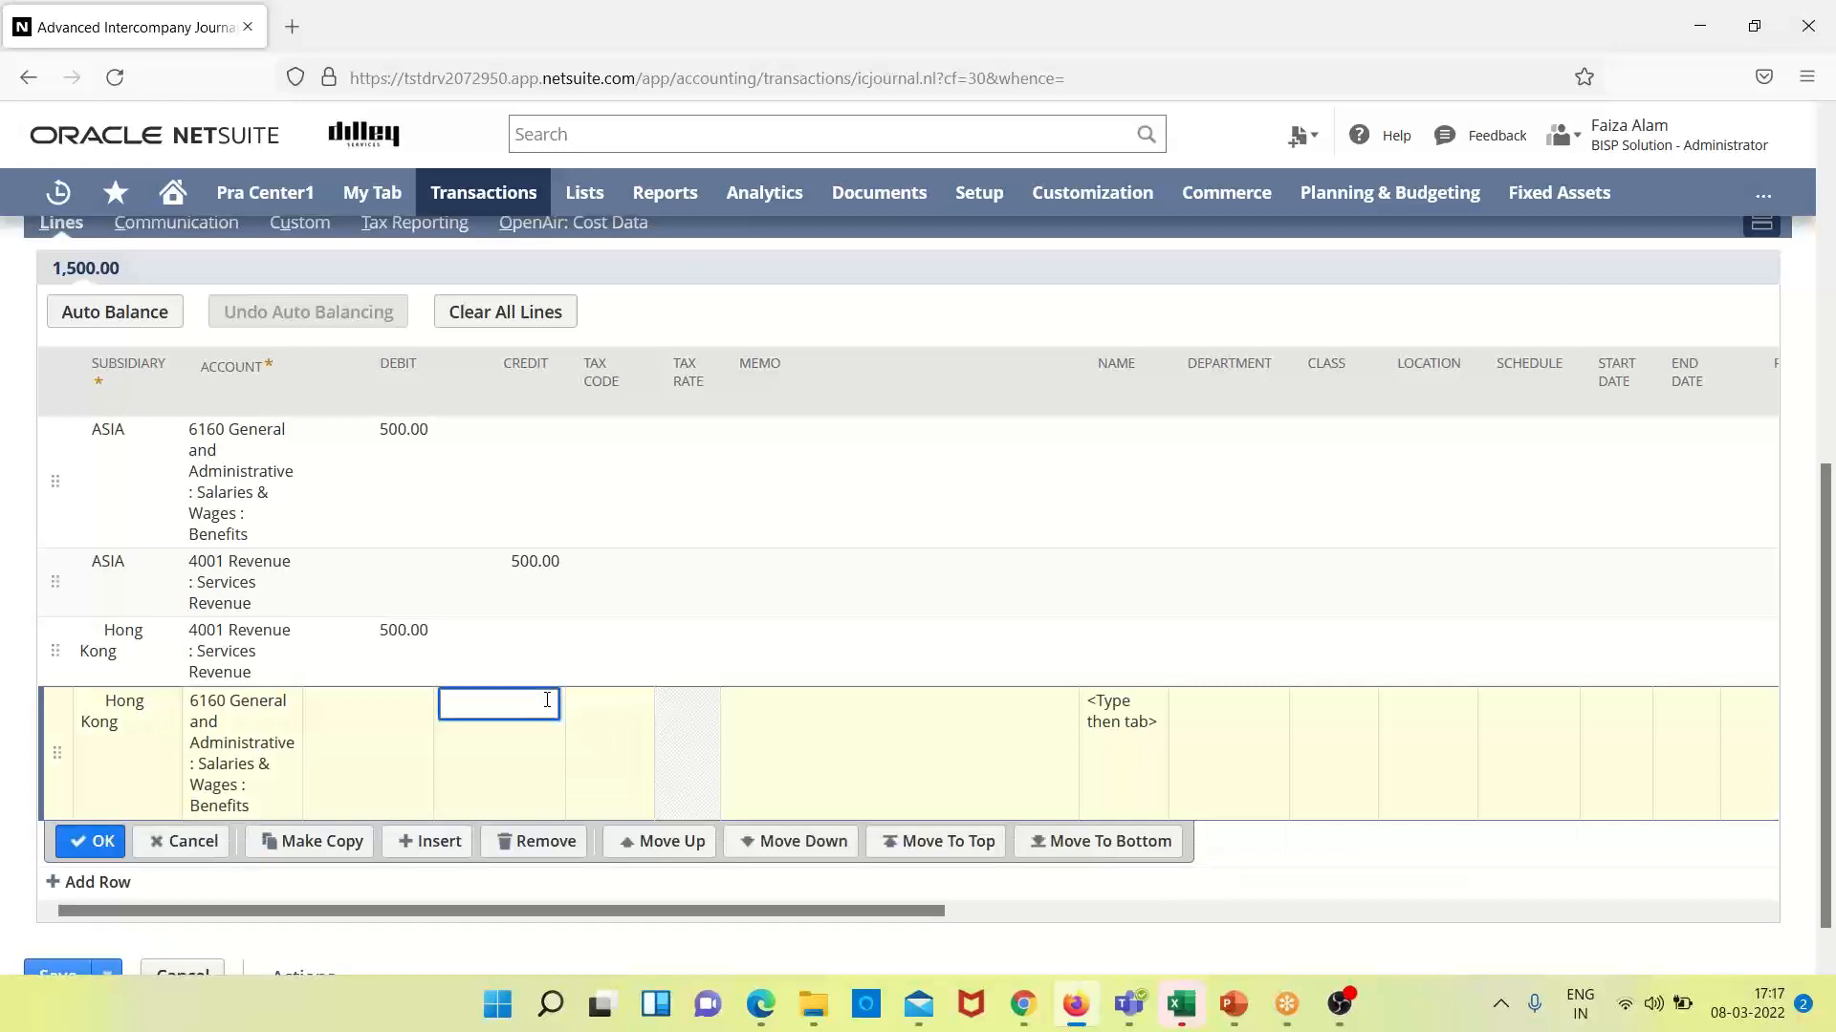
text(500)
click(91, 841)
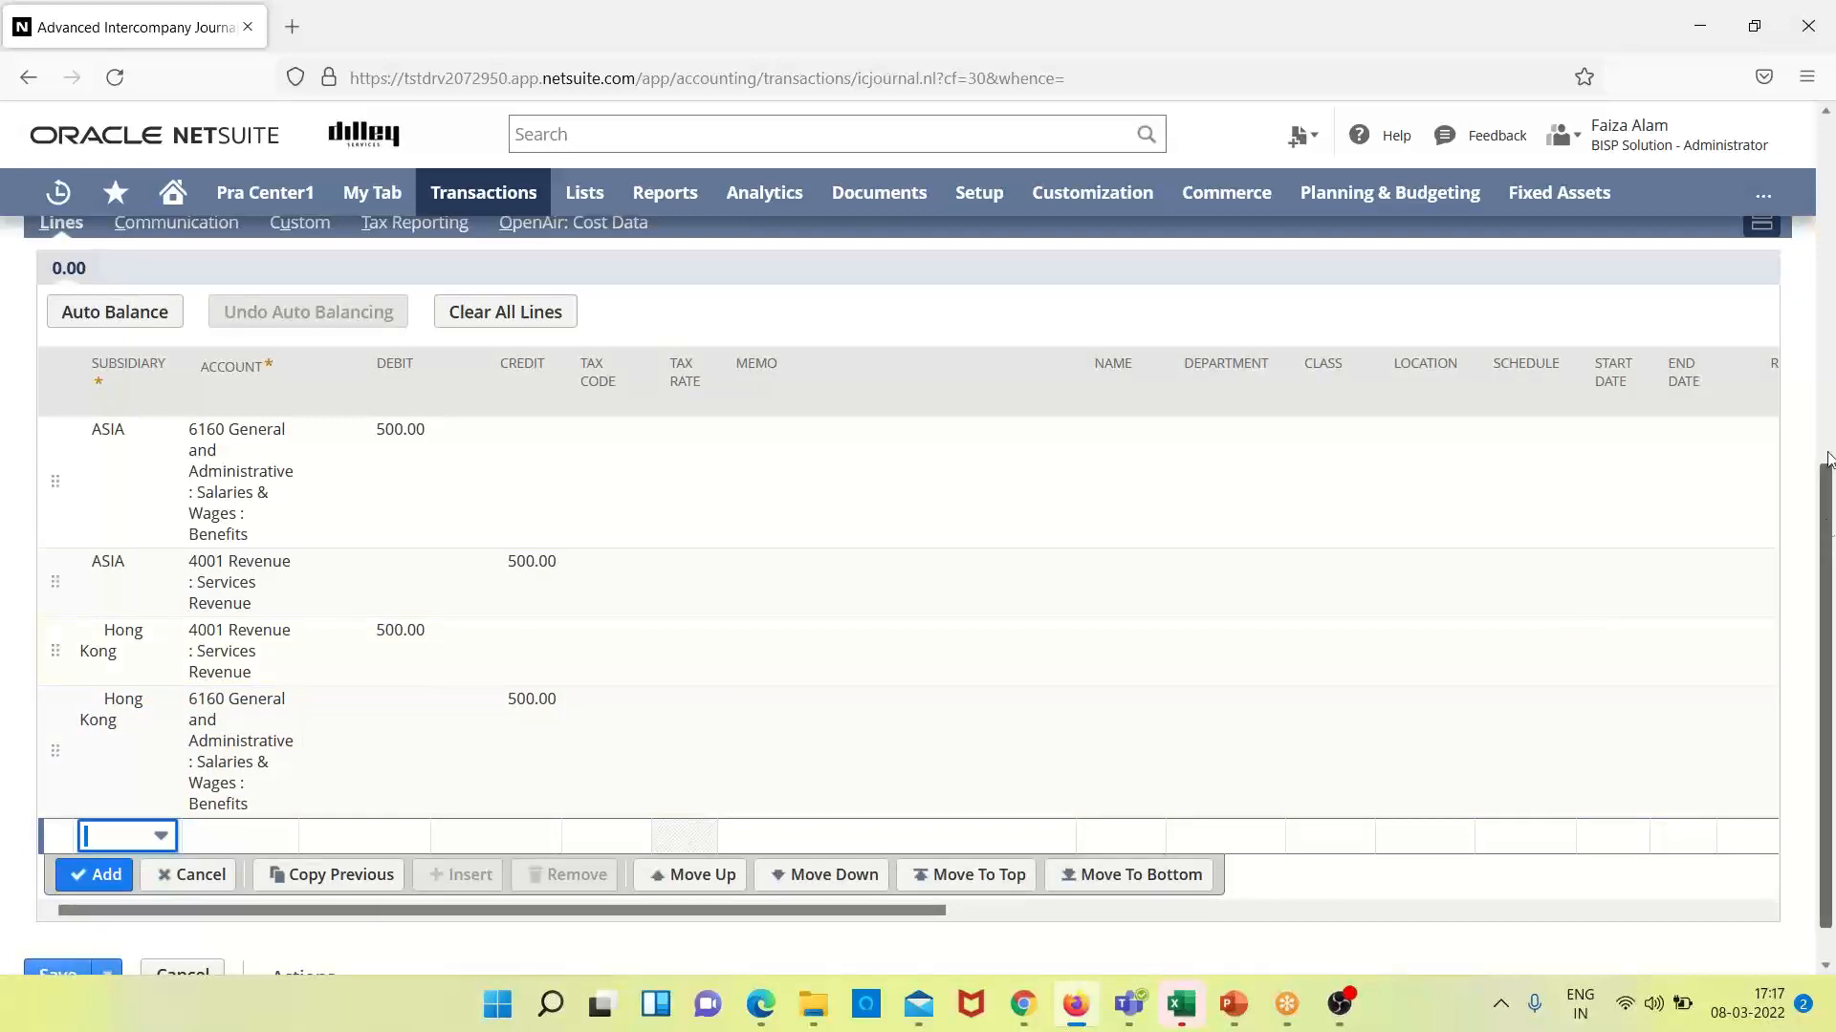
- Try to save the journal with the updated line amounts, continuing despite the elimination imbalance
drag(1828, 458, 1828, 120)
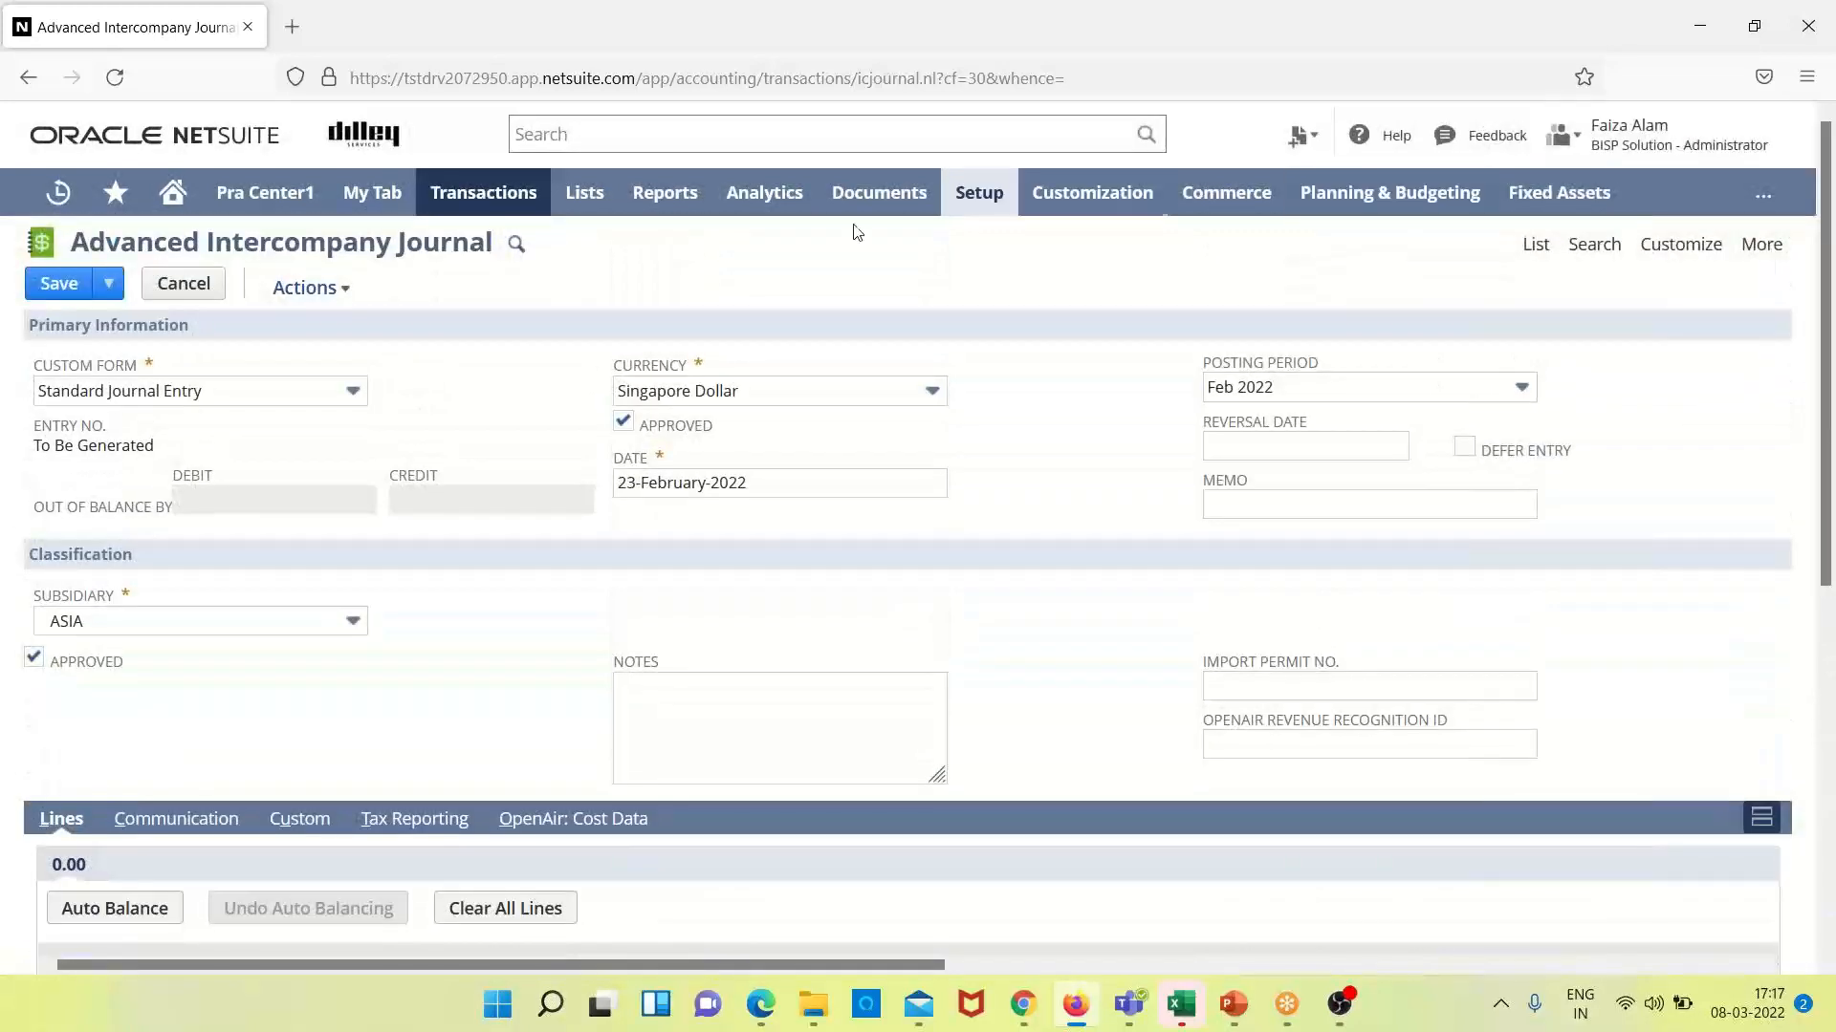
click(63, 281)
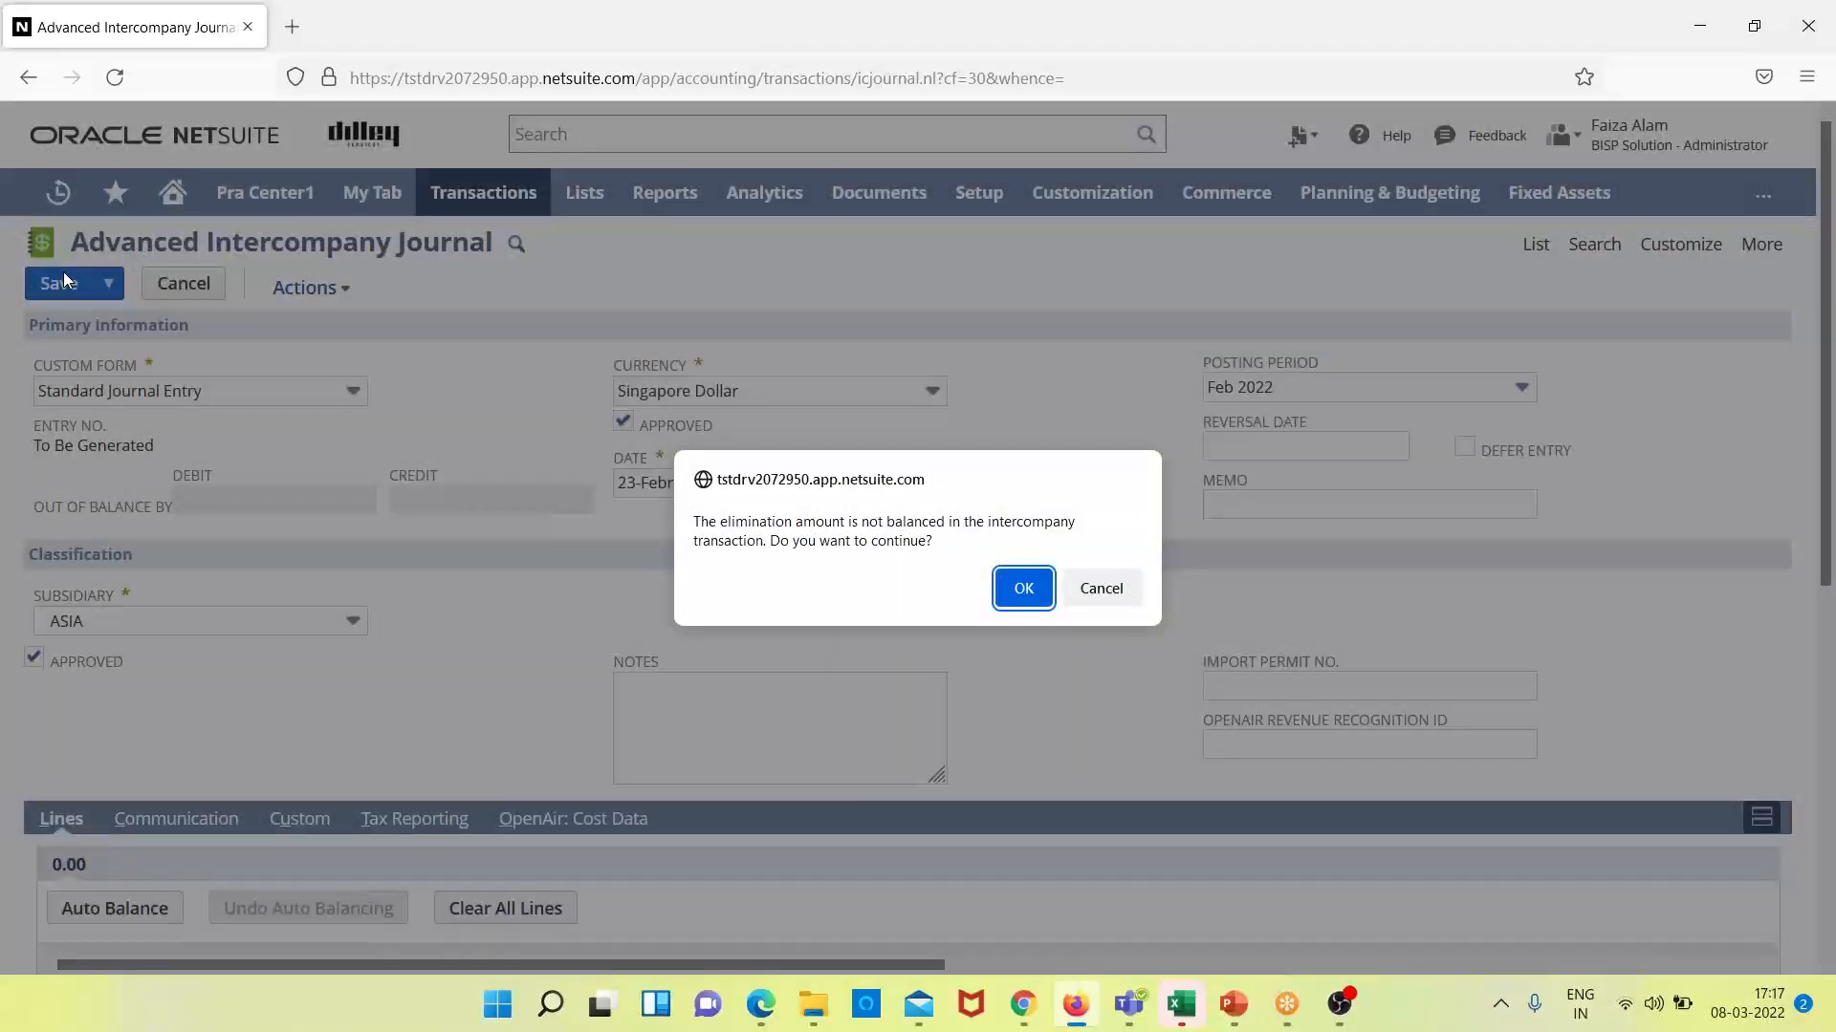
click(1021, 591)
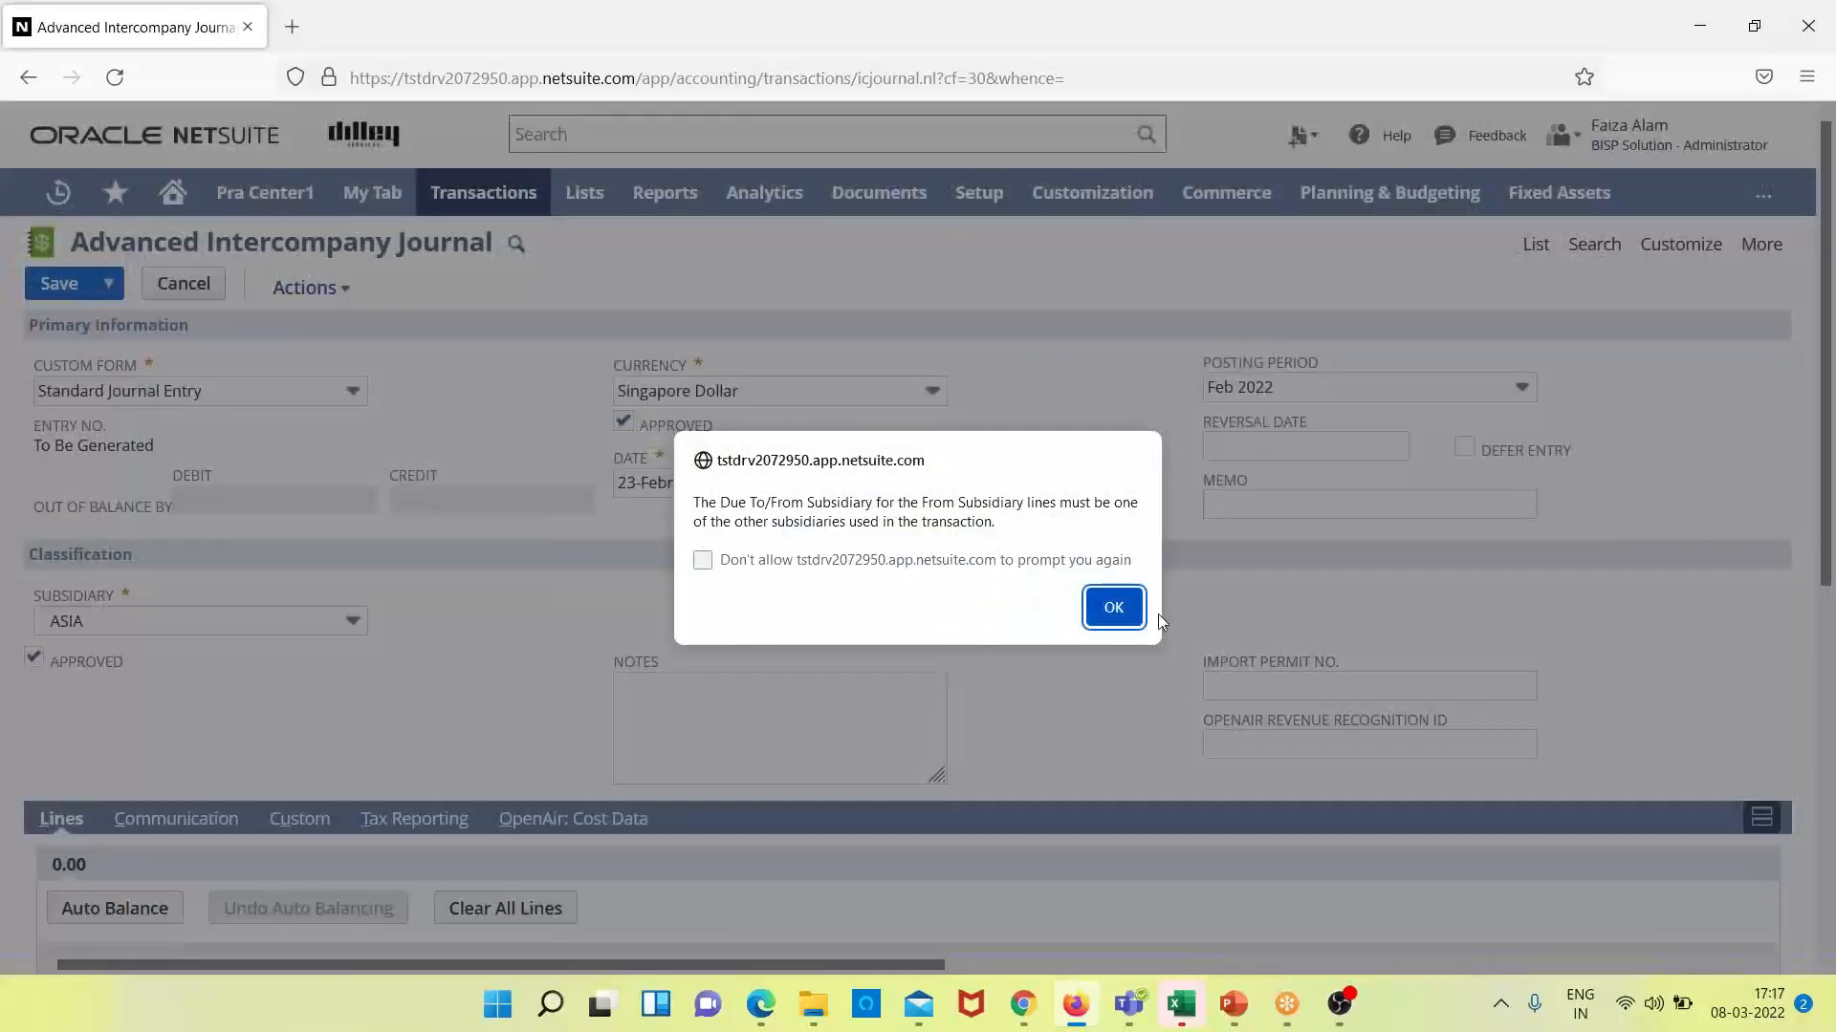
click(1093, 608)
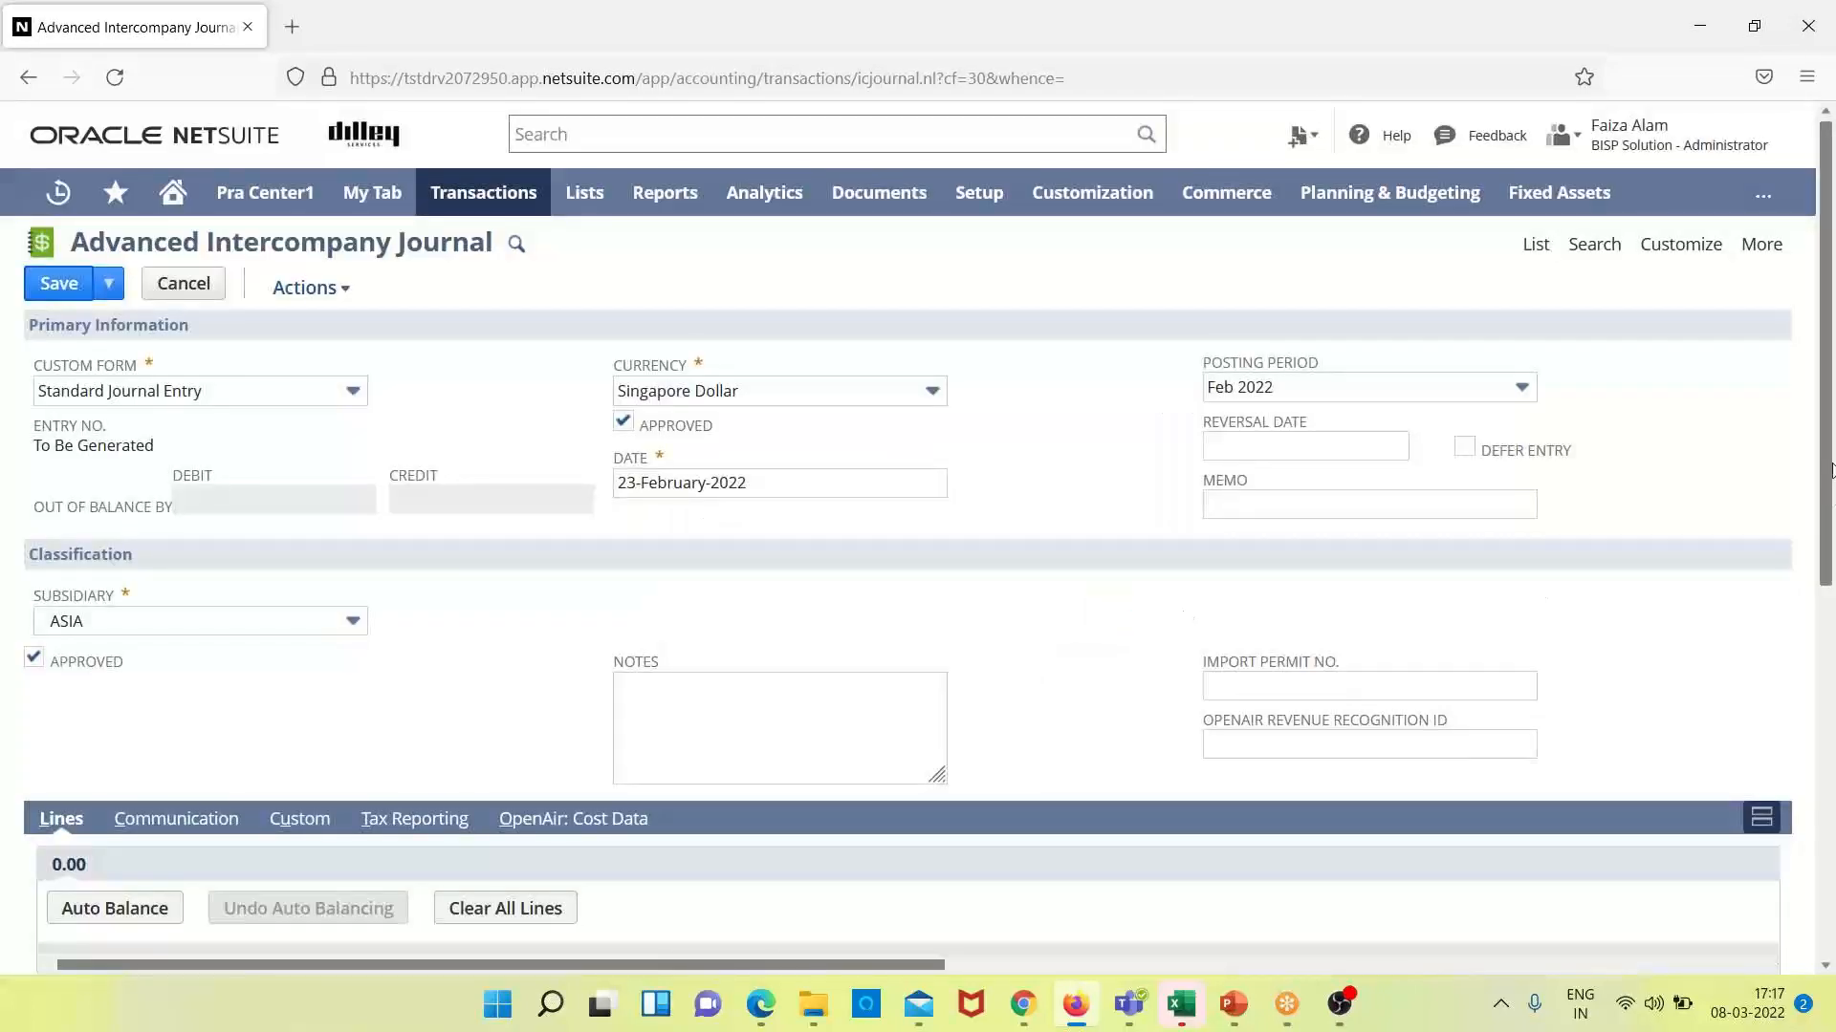
drag(1828, 453, 1793, 795)
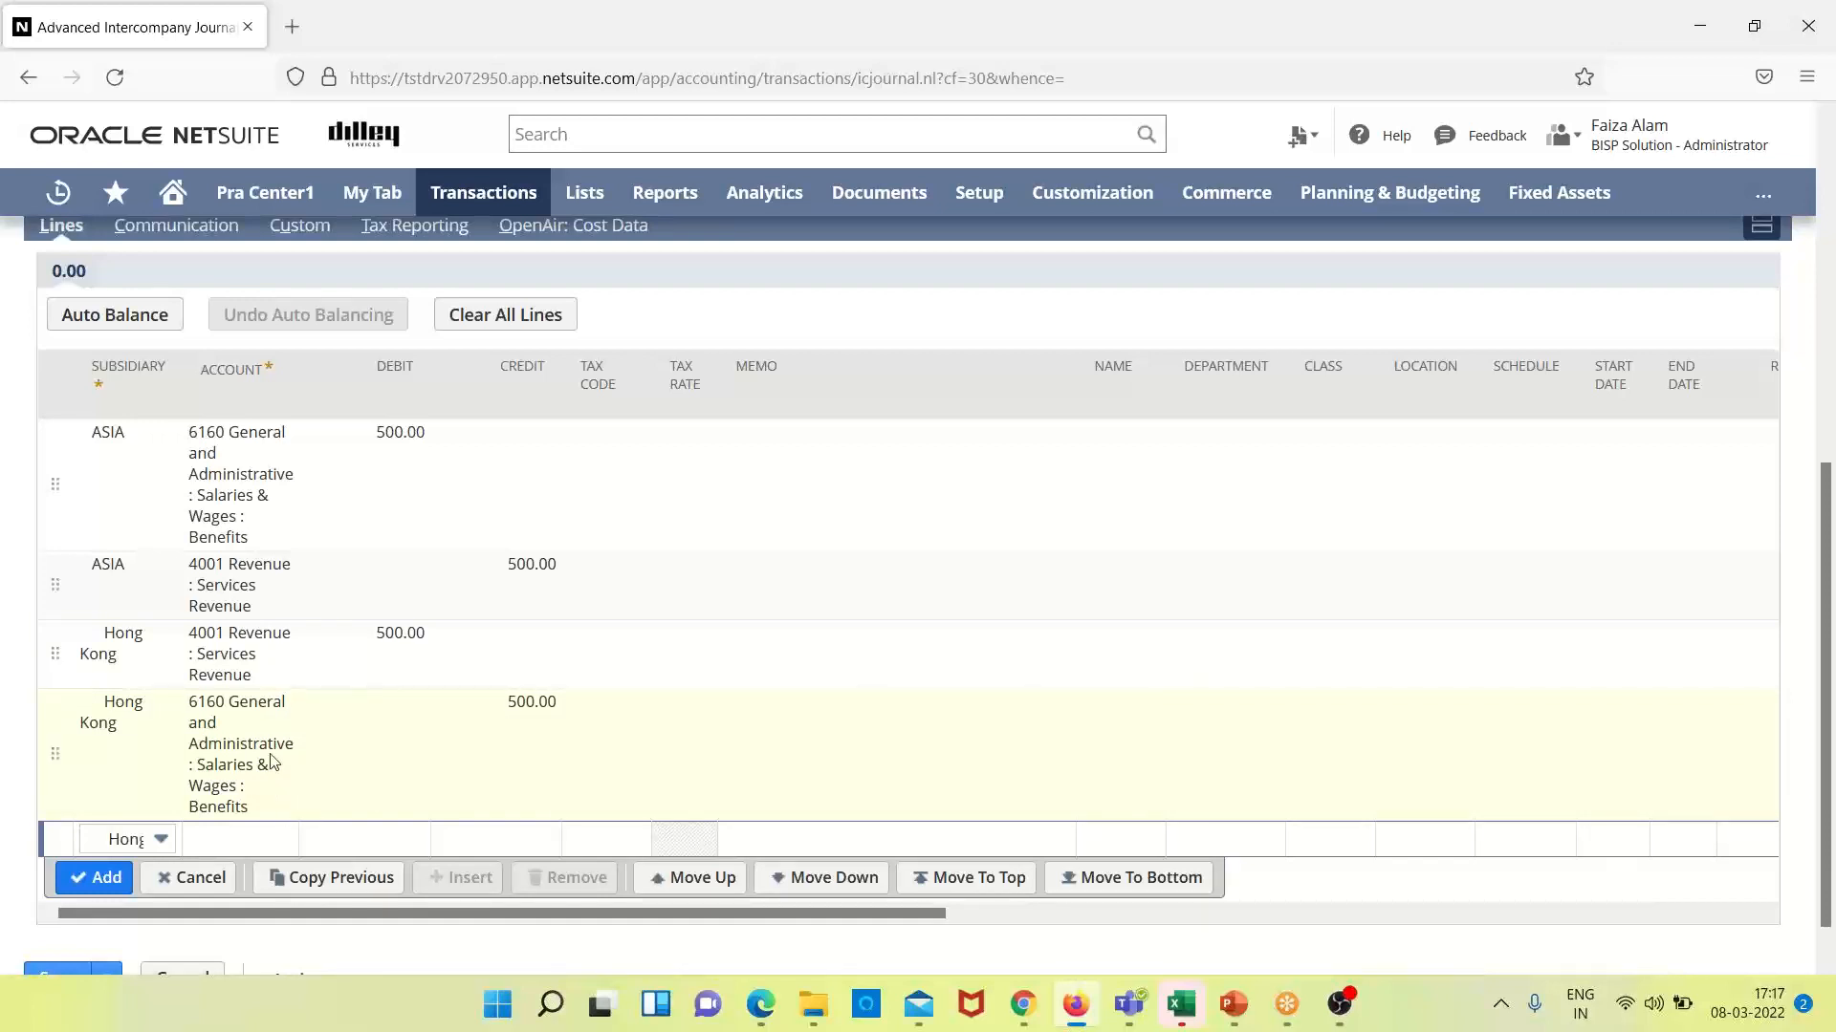
click(185, 880)
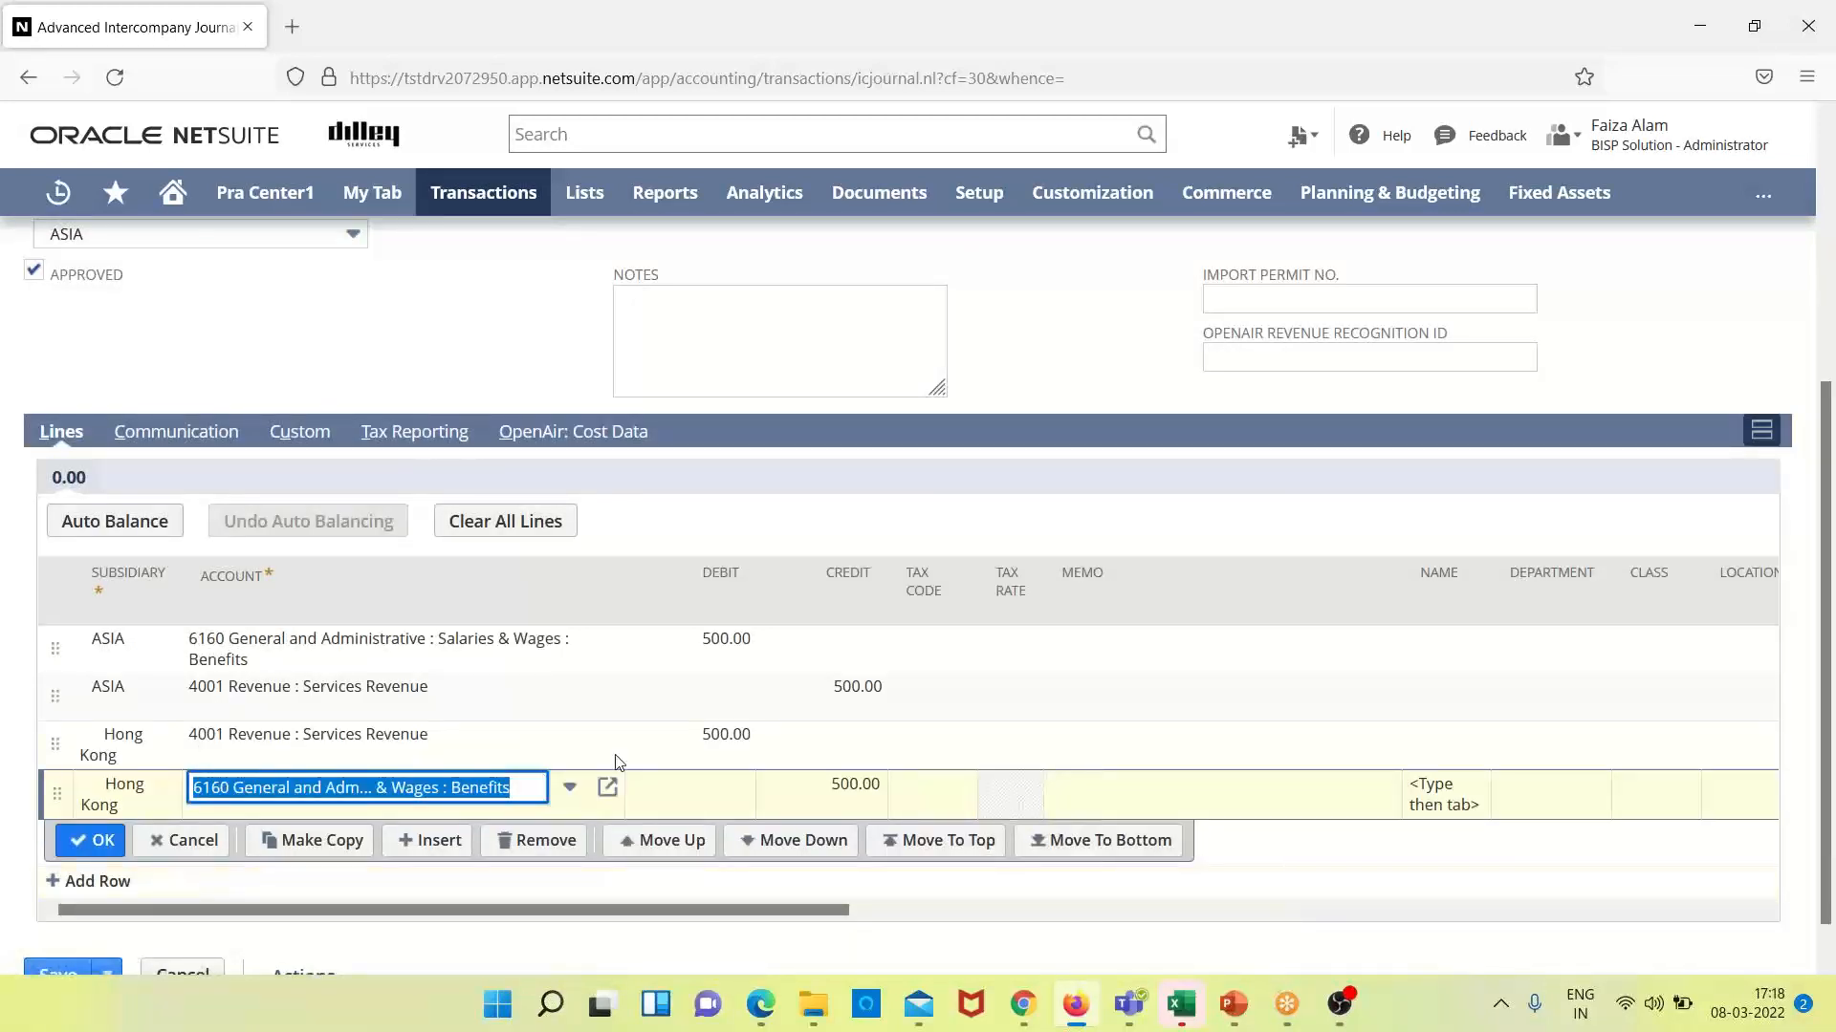
click(569, 787)
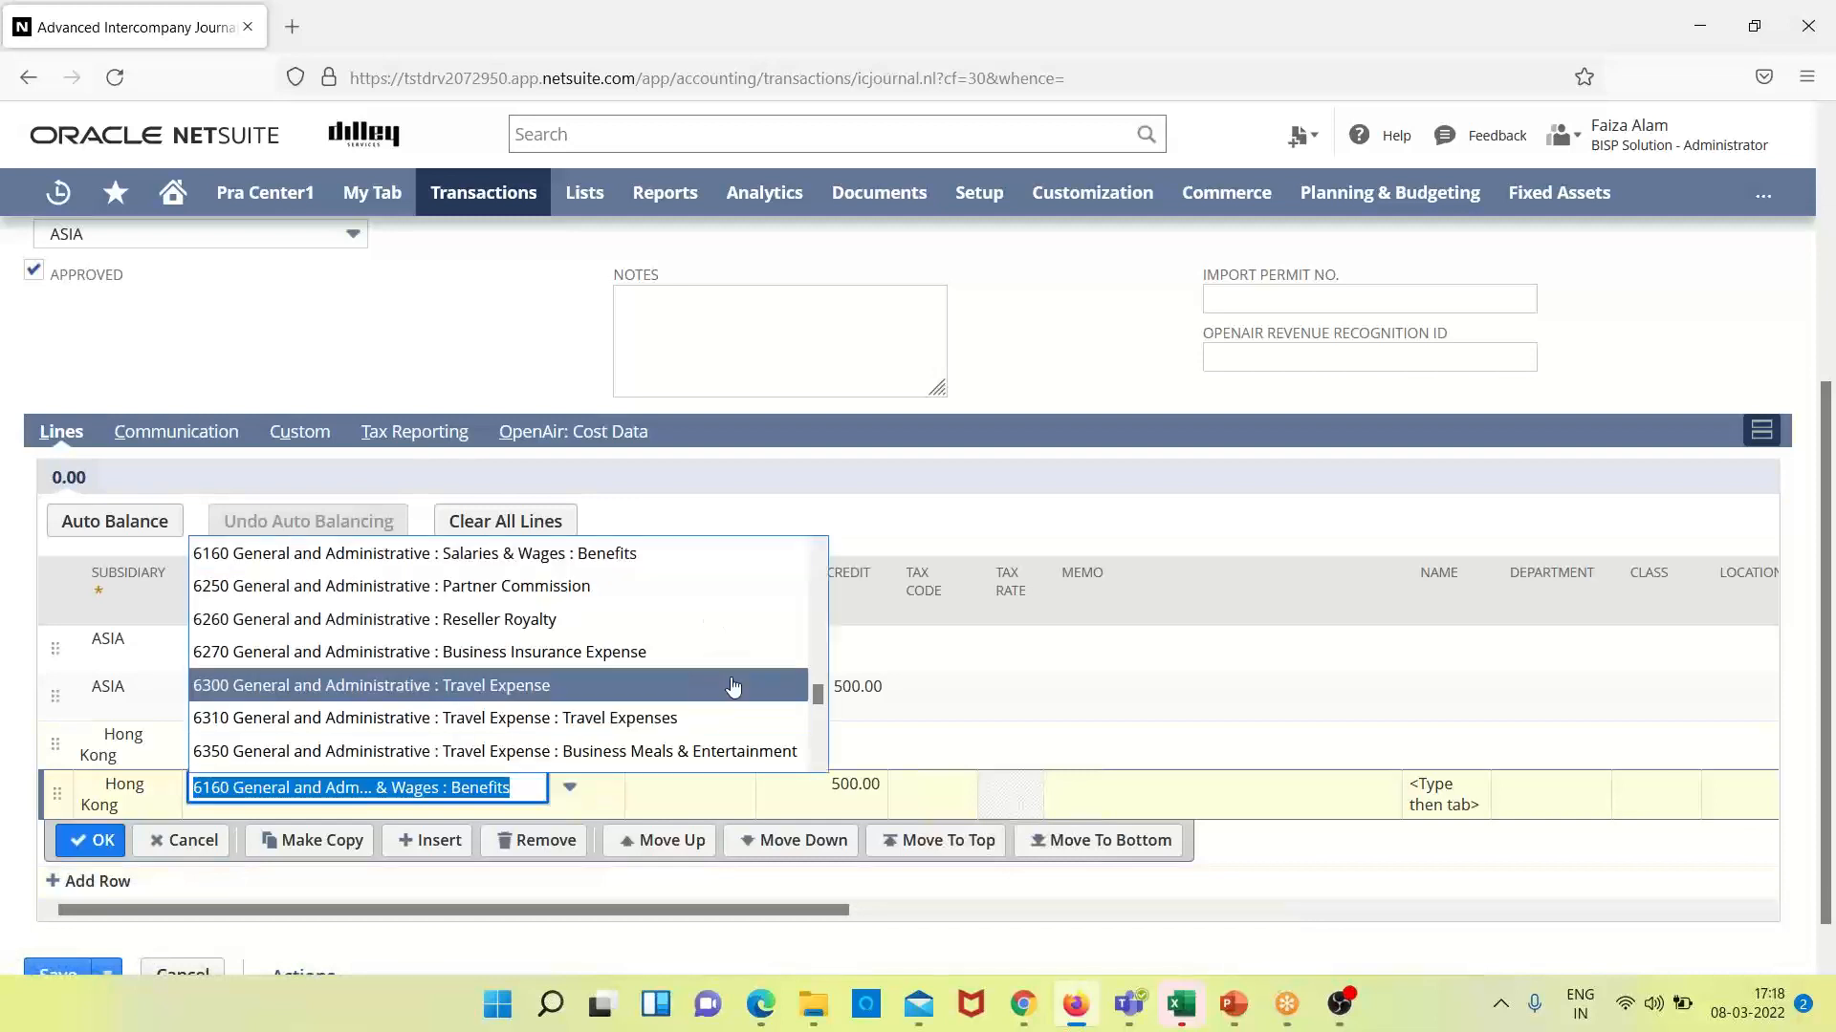
drag(813, 686, 812, 635)
scroll(813, 635, up, 2)
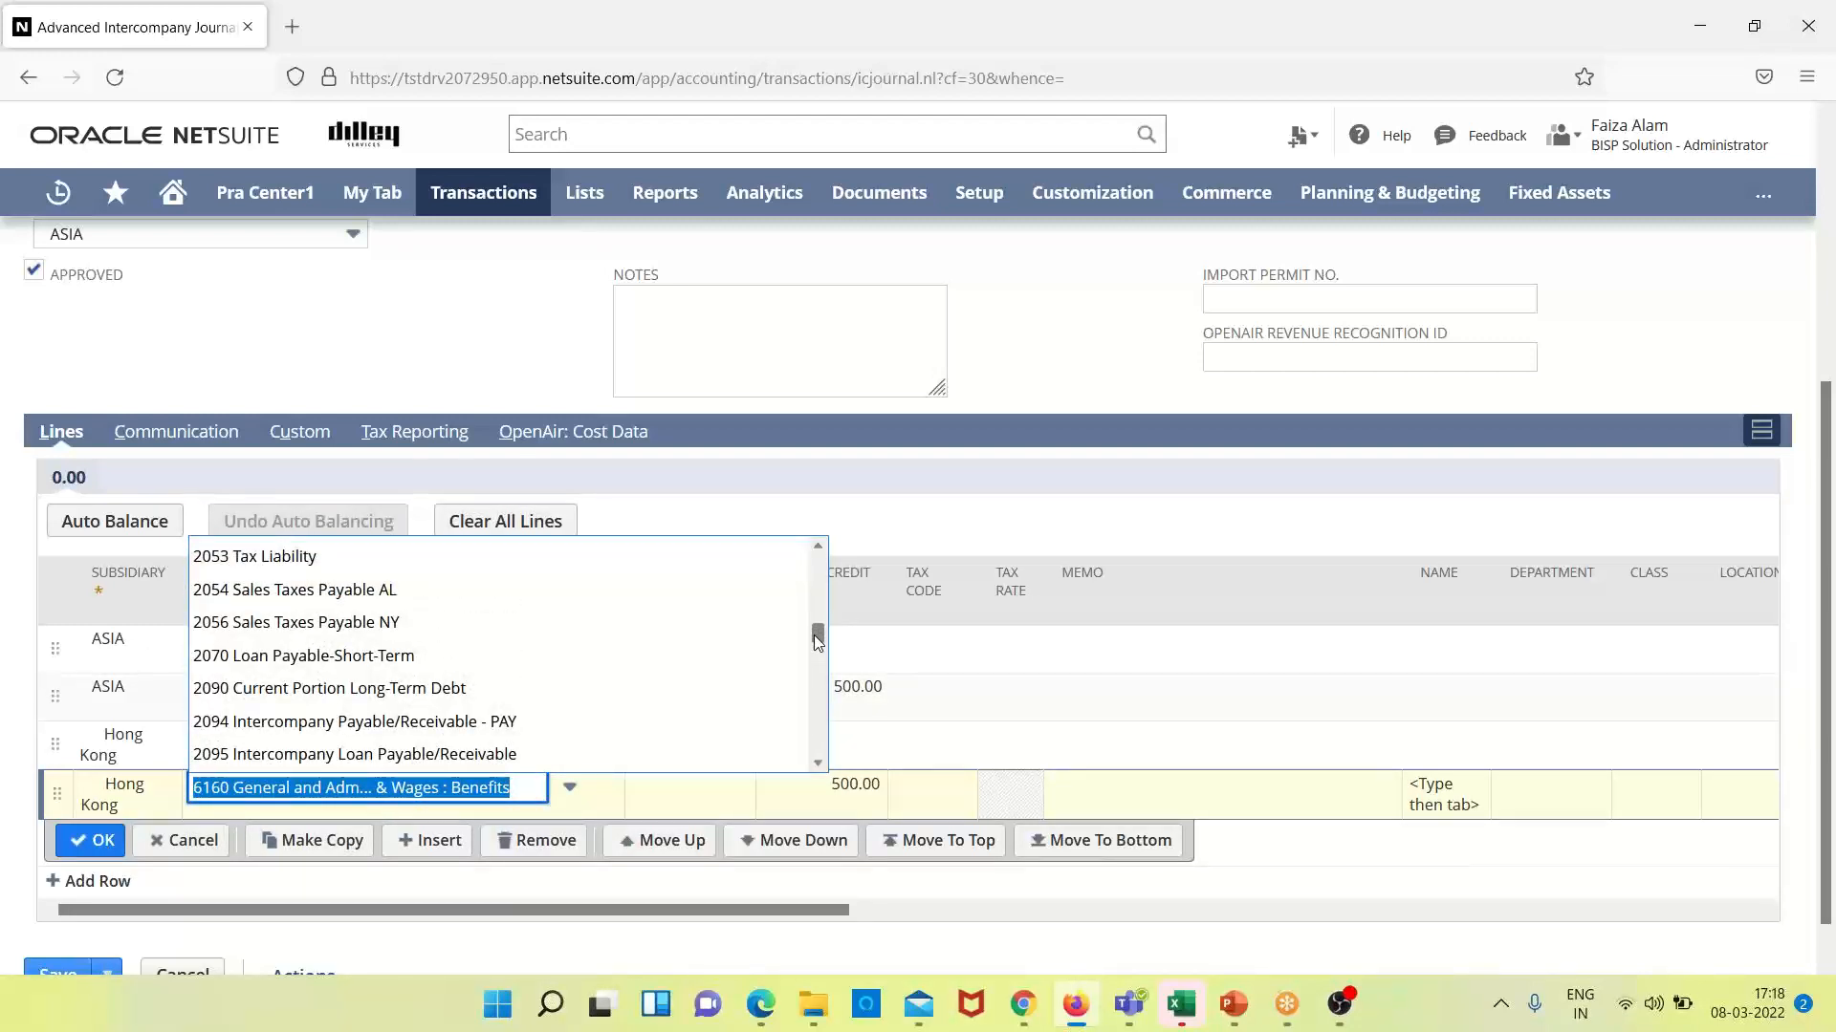
drag(817, 640, 817, 650)
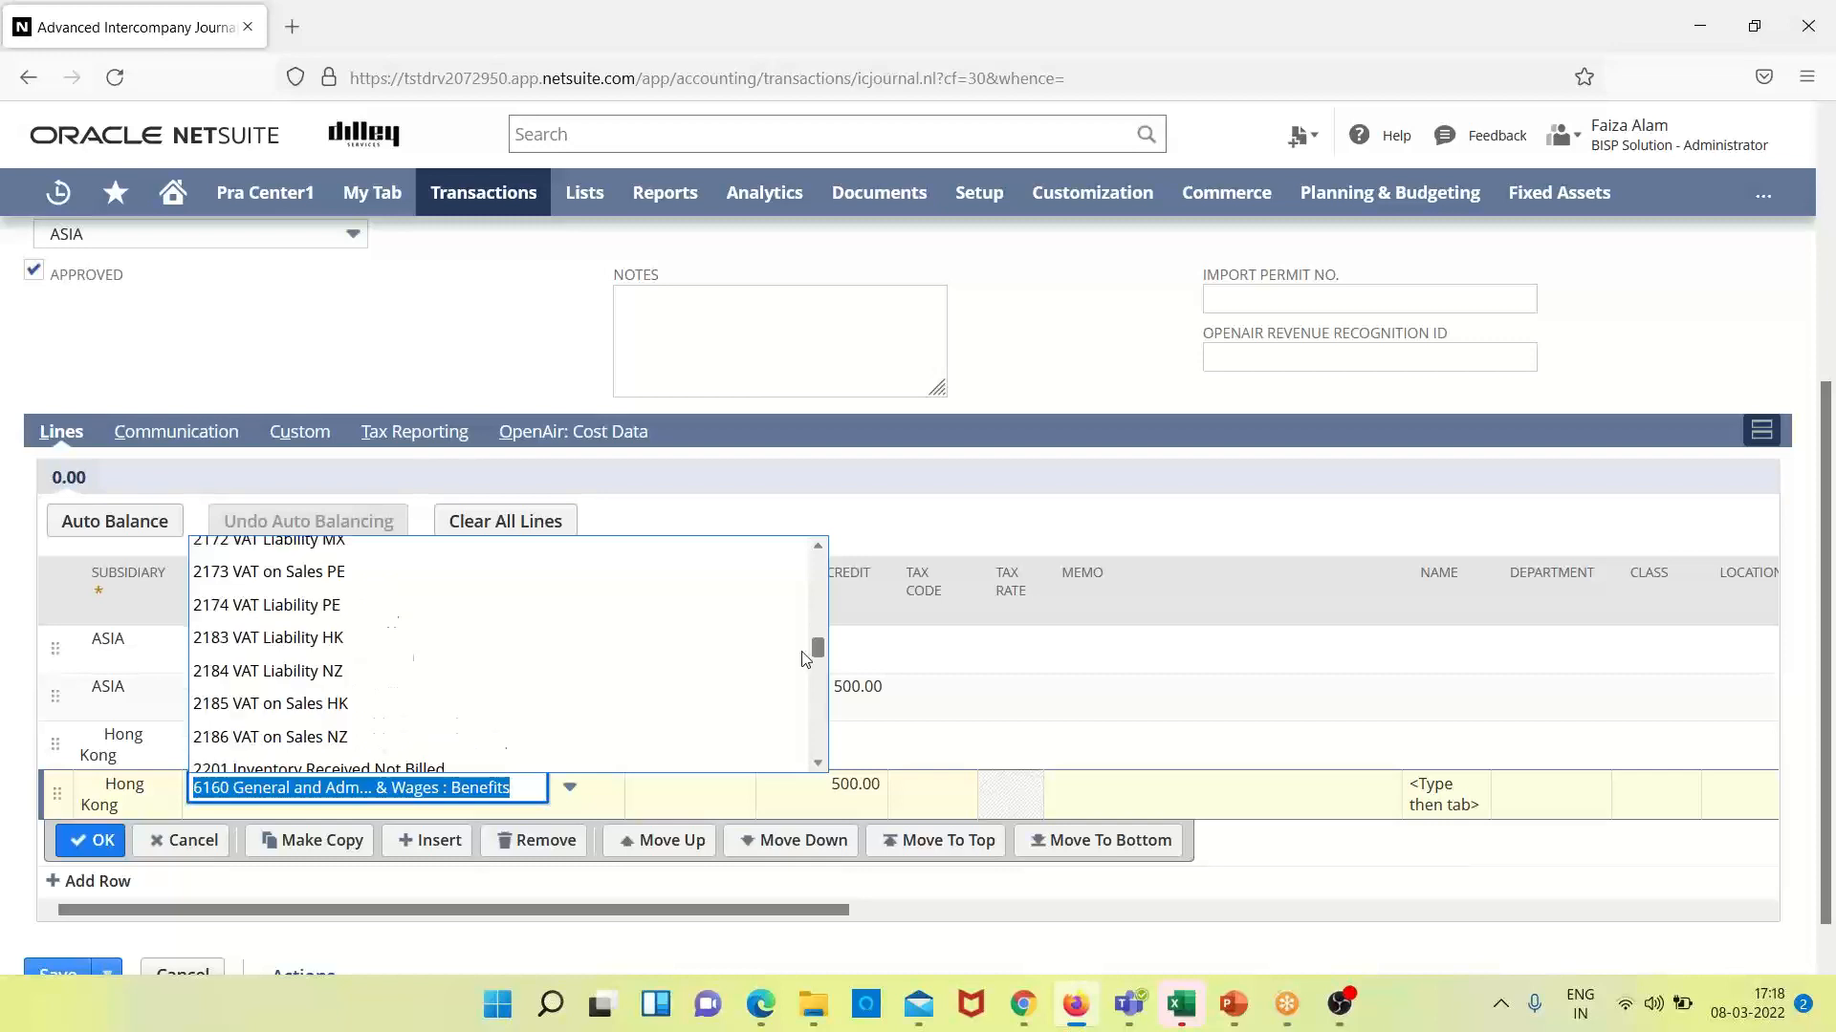
click(686, 893)
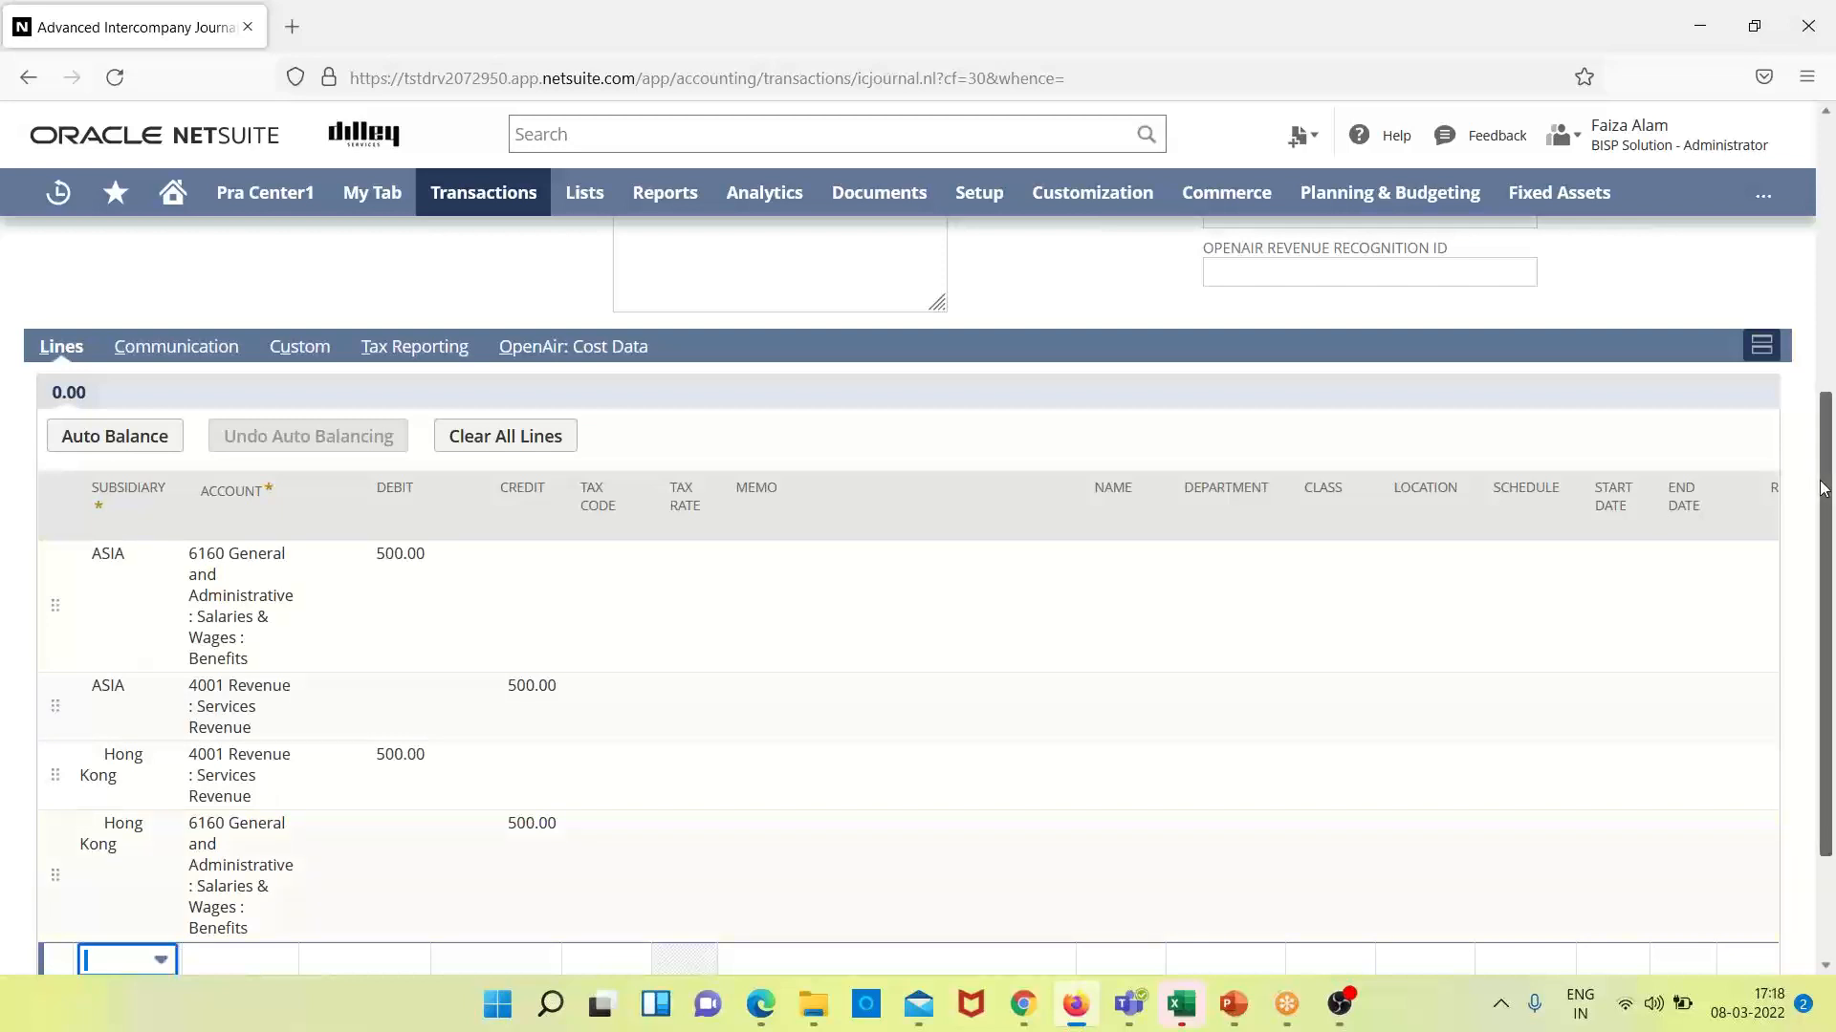
drag(1826, 521, 1826, 696)
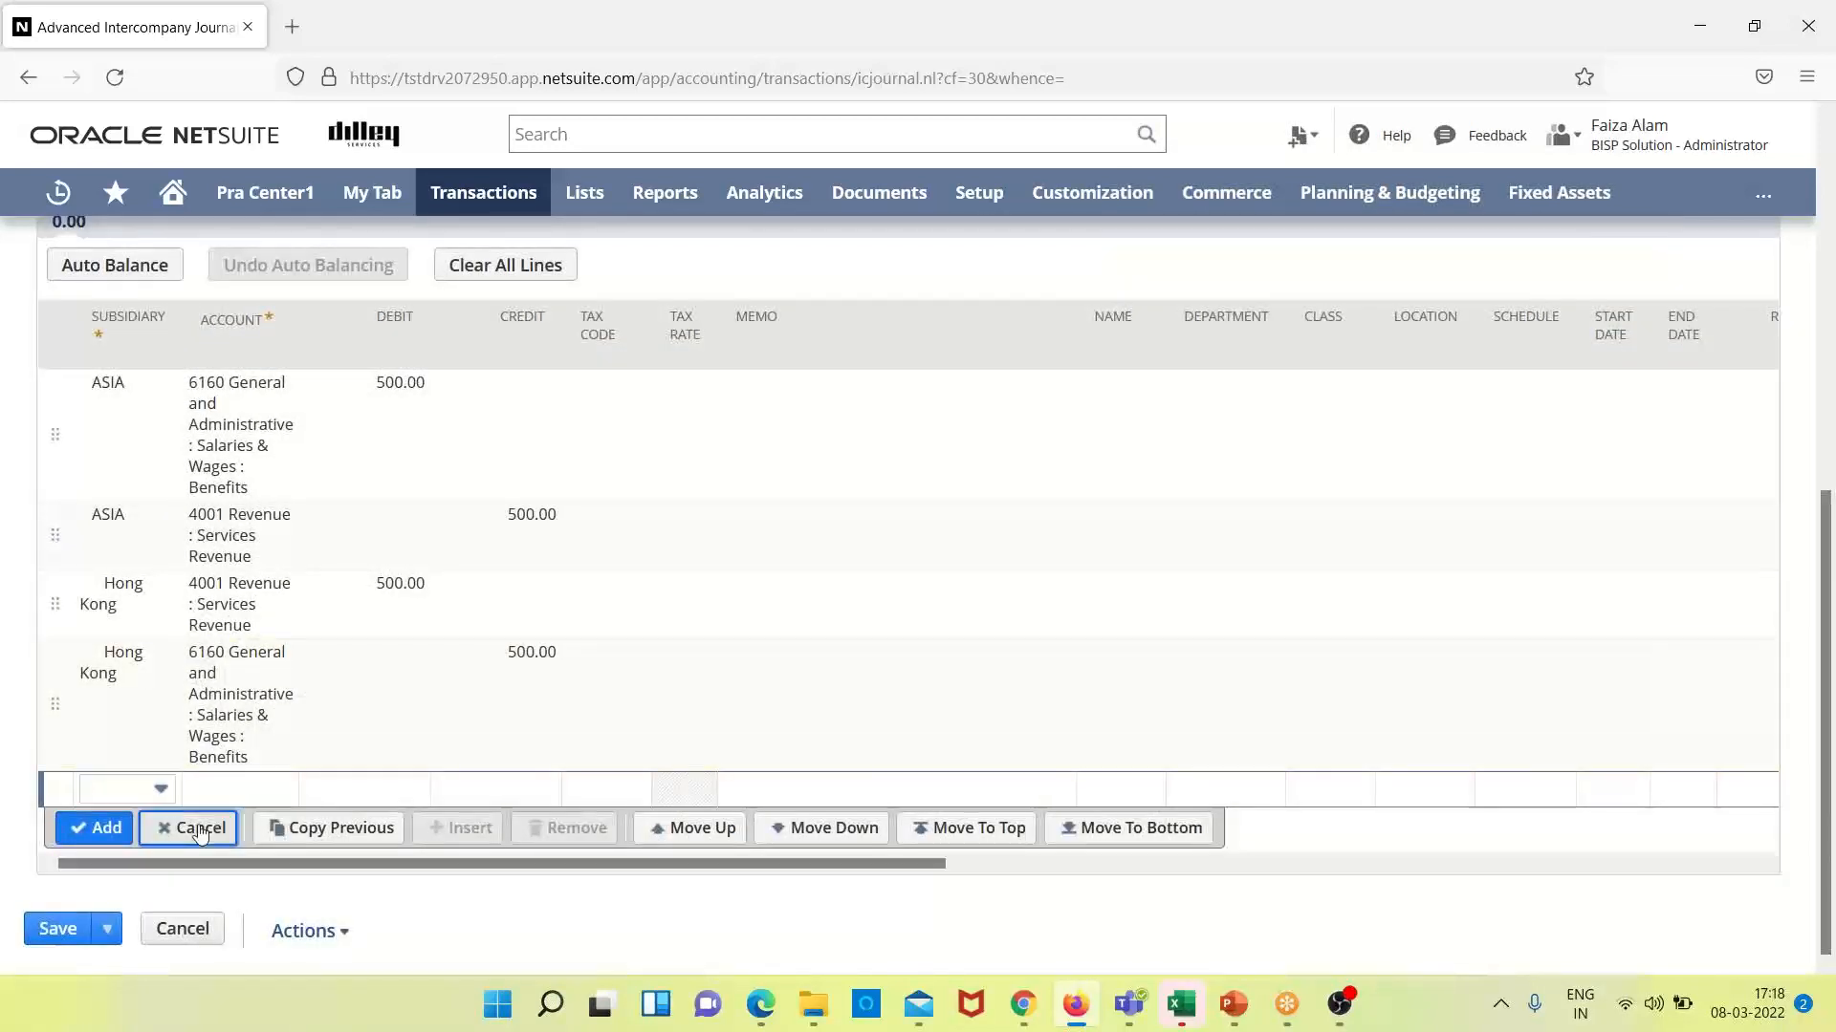
scroll(200, 834, up, 1)
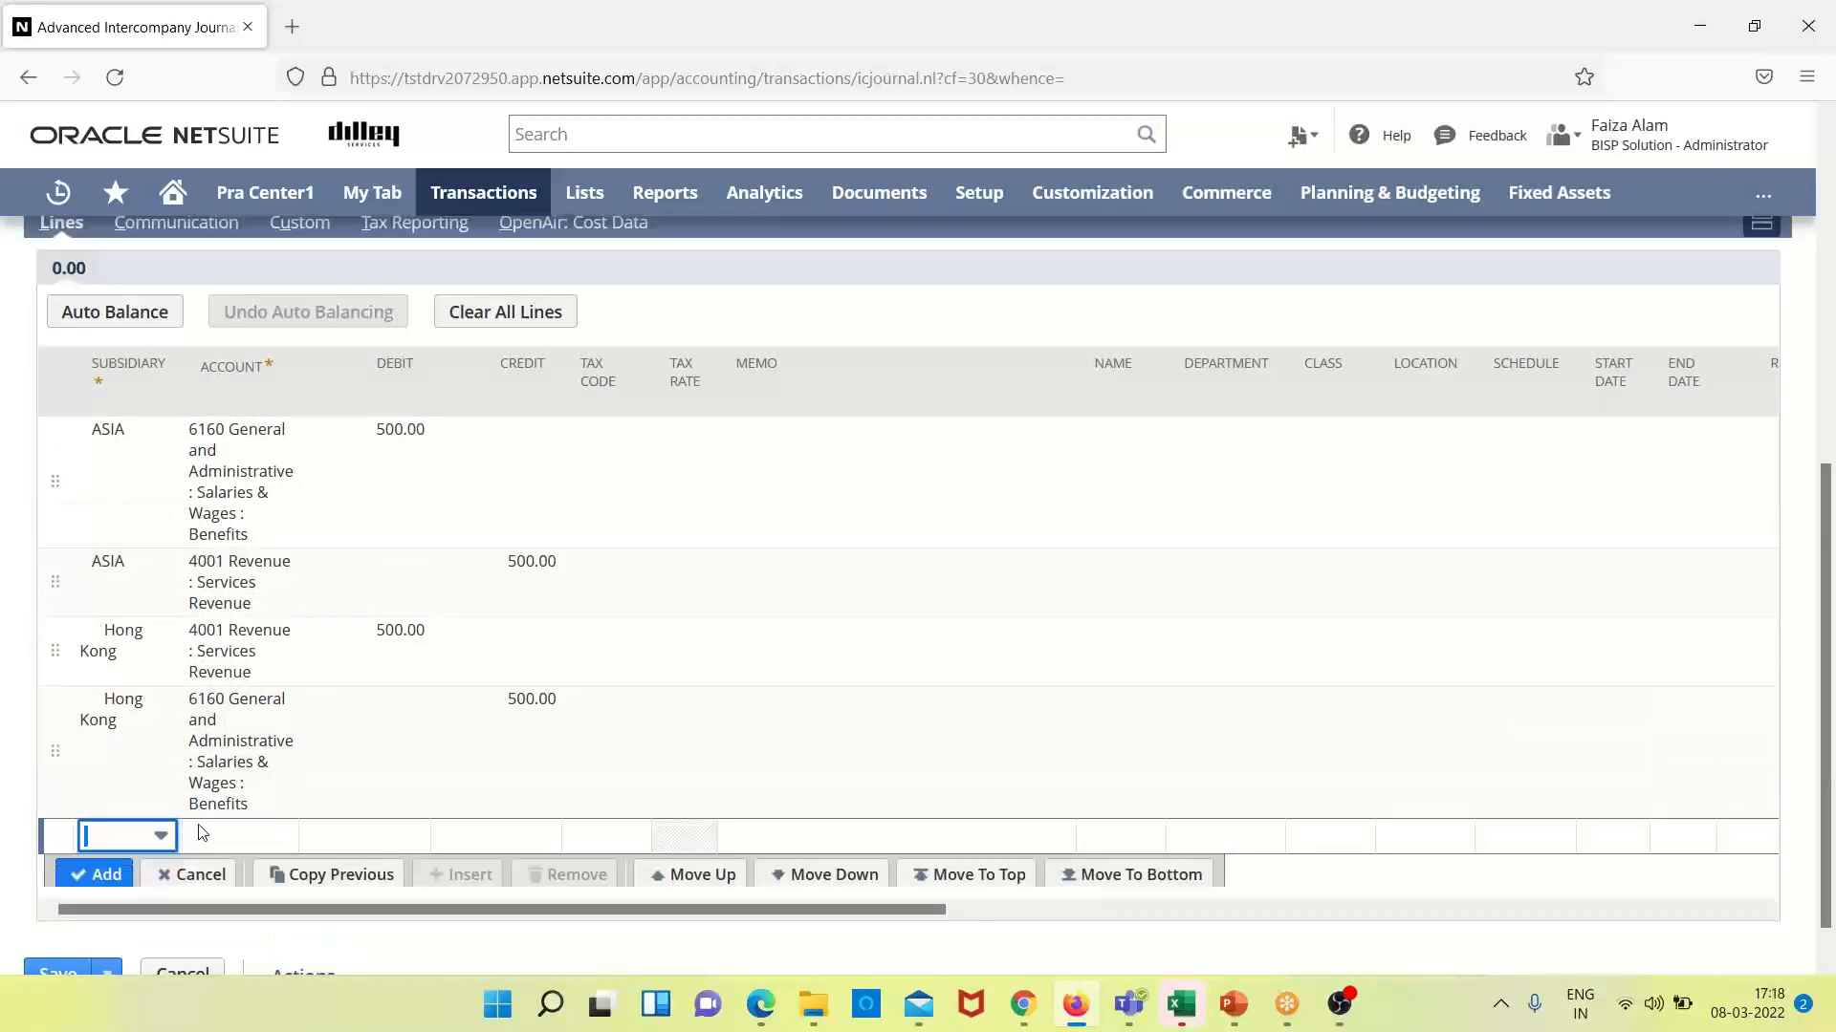
click(191, 878)
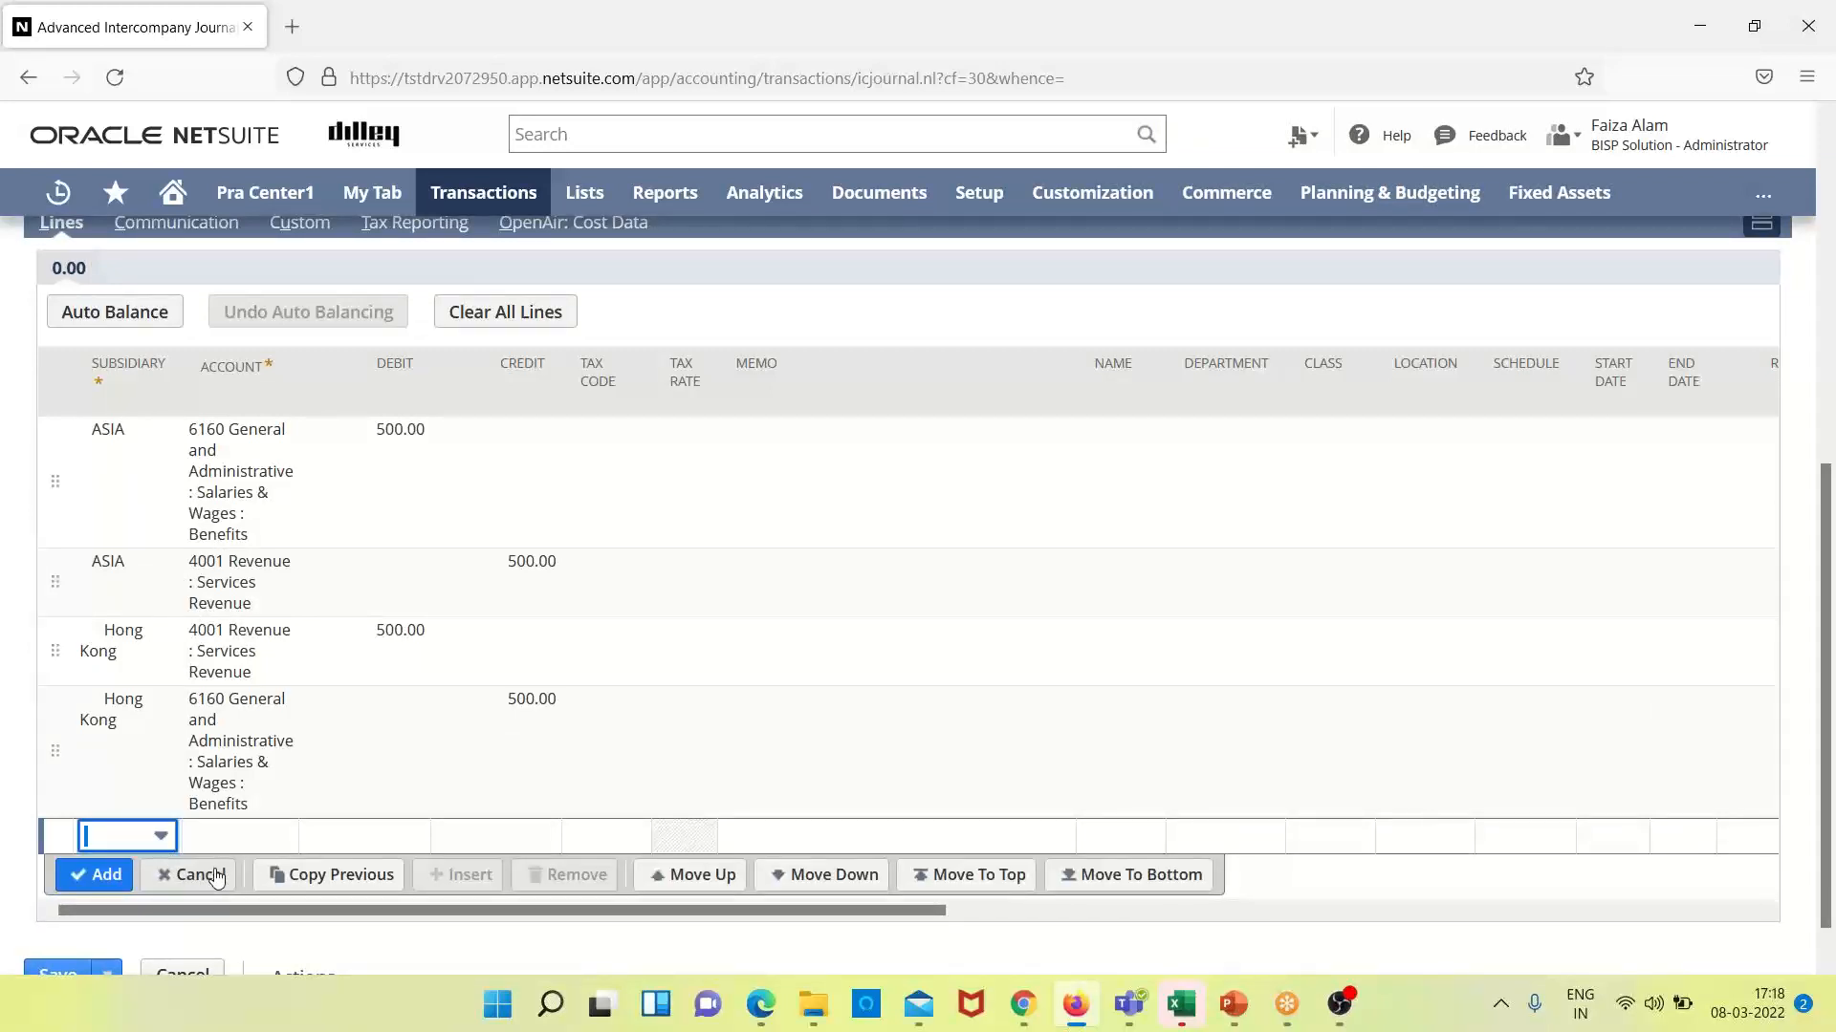
click(217, 880)
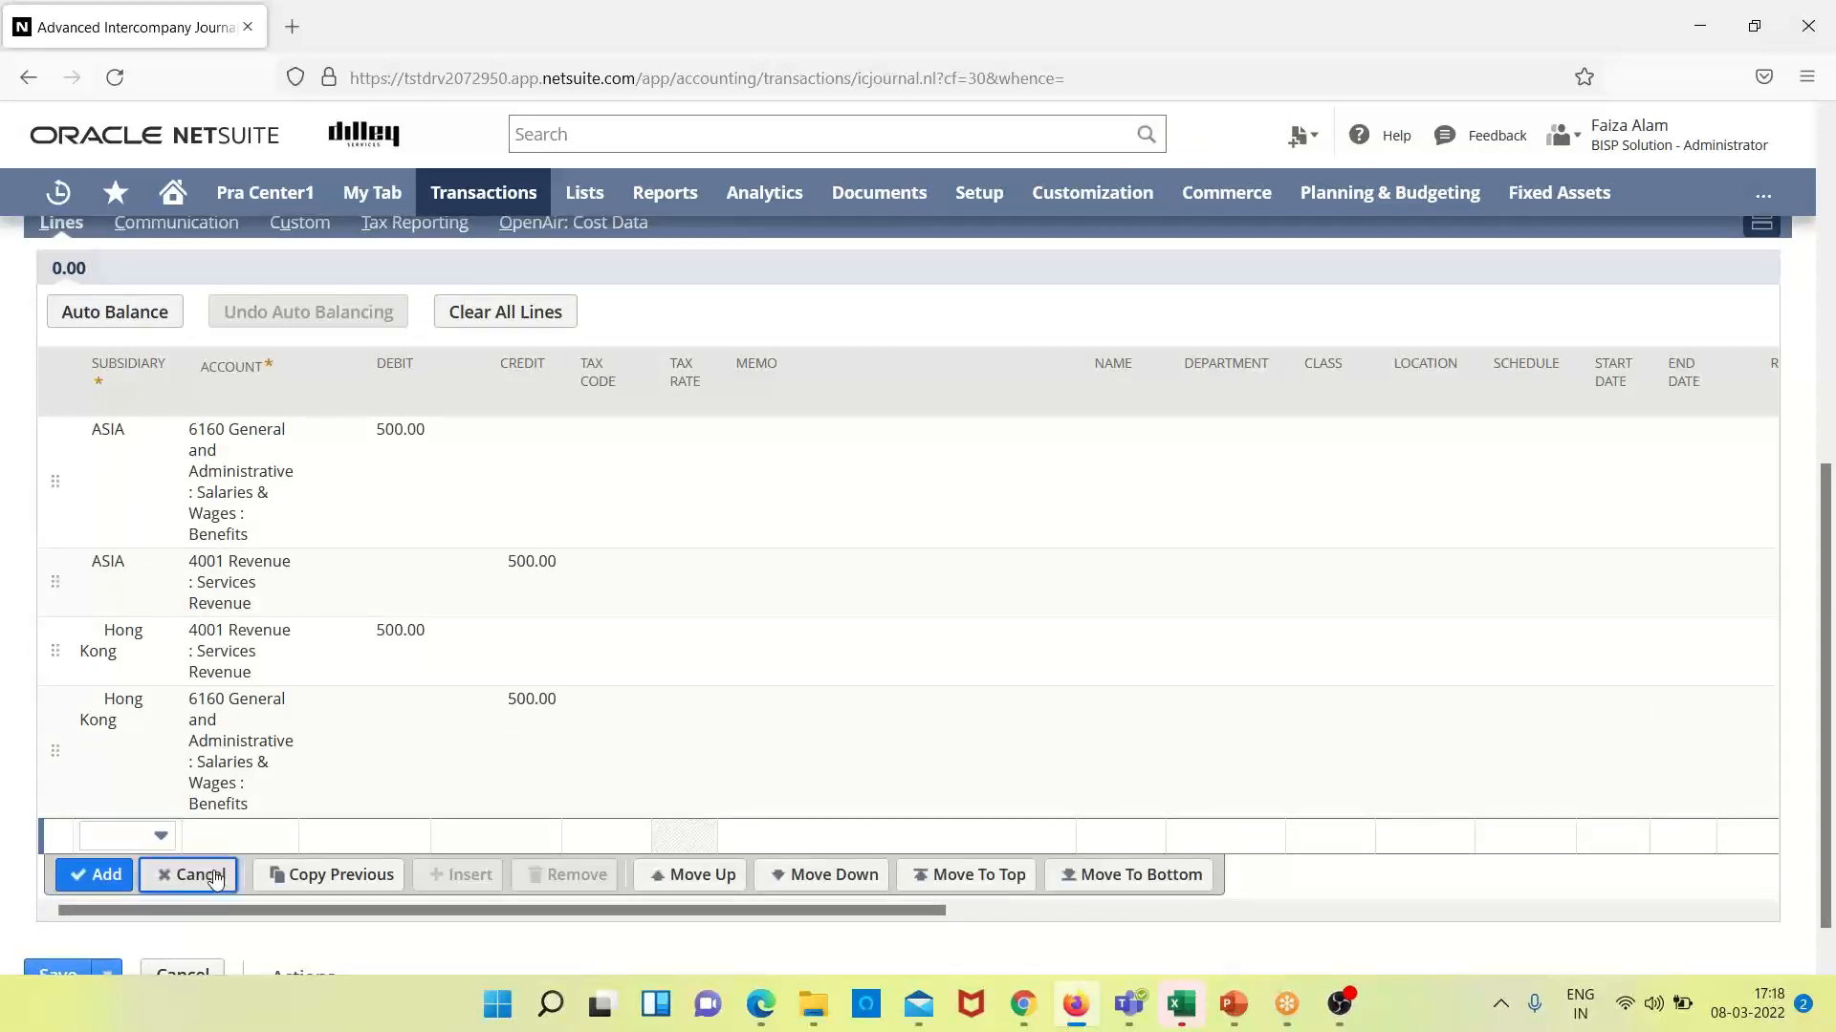
click(288, 779)
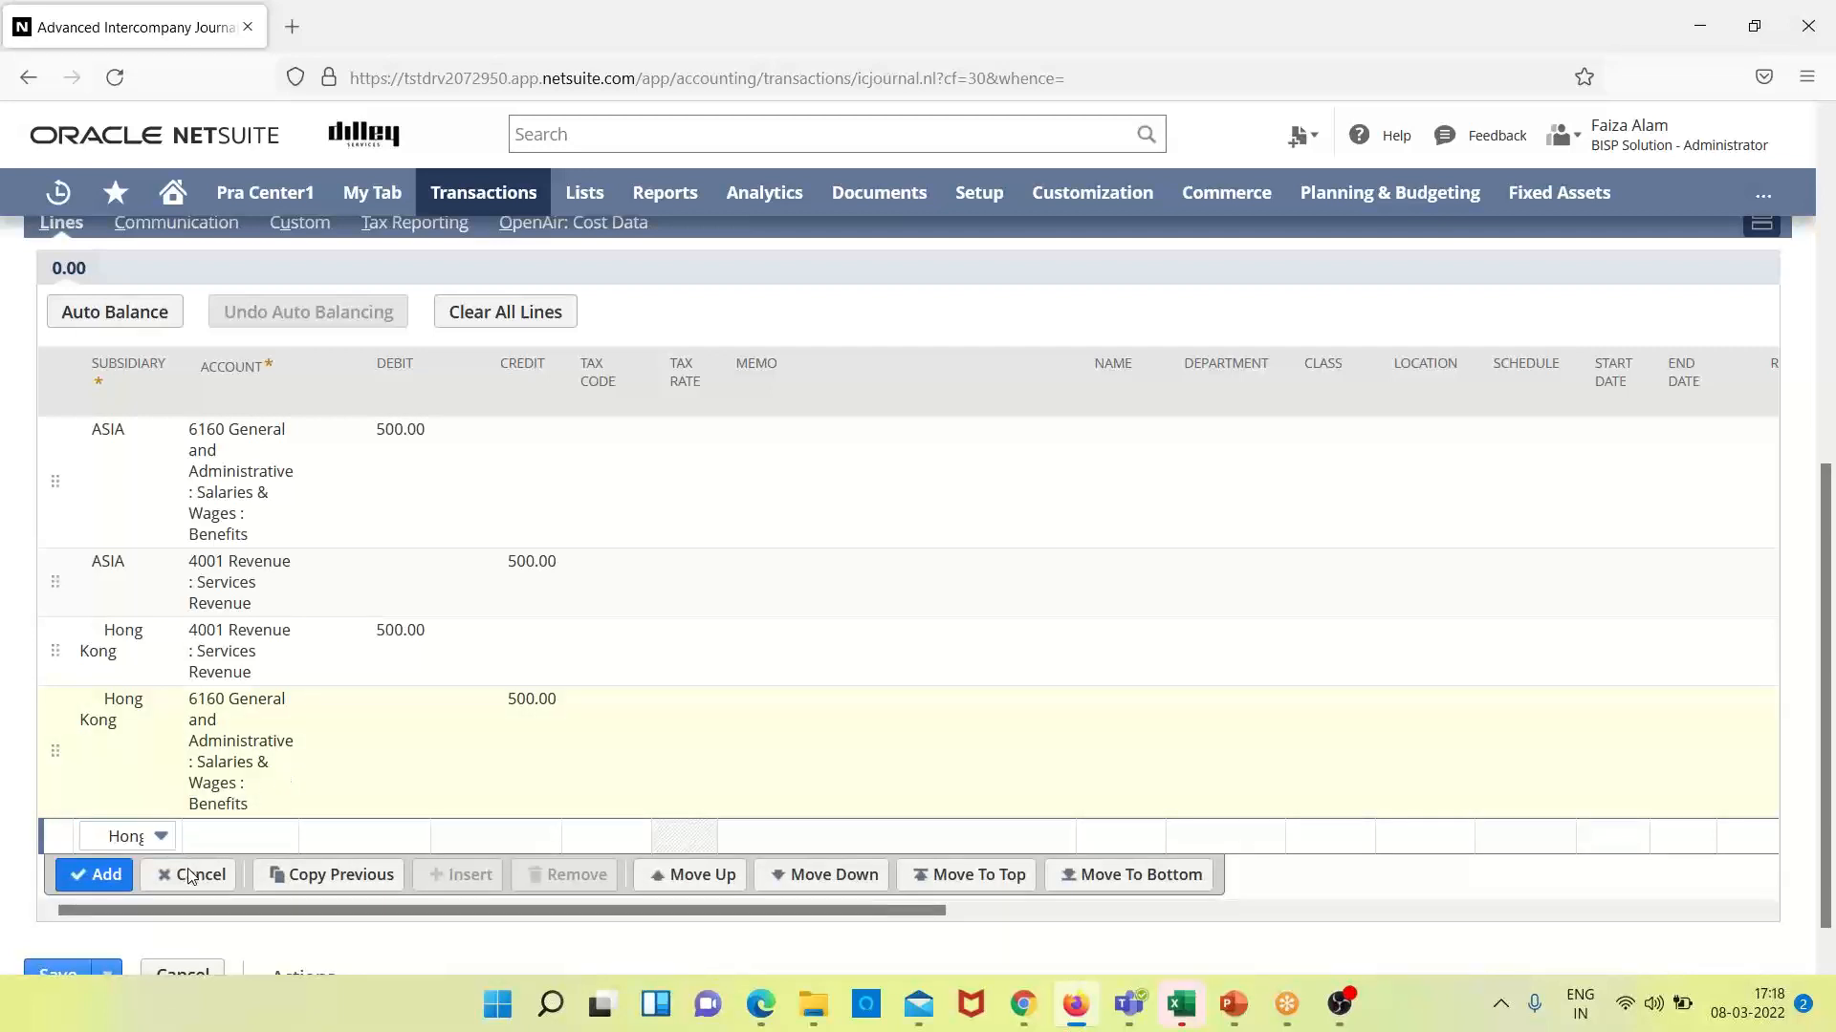
click(523, 712)
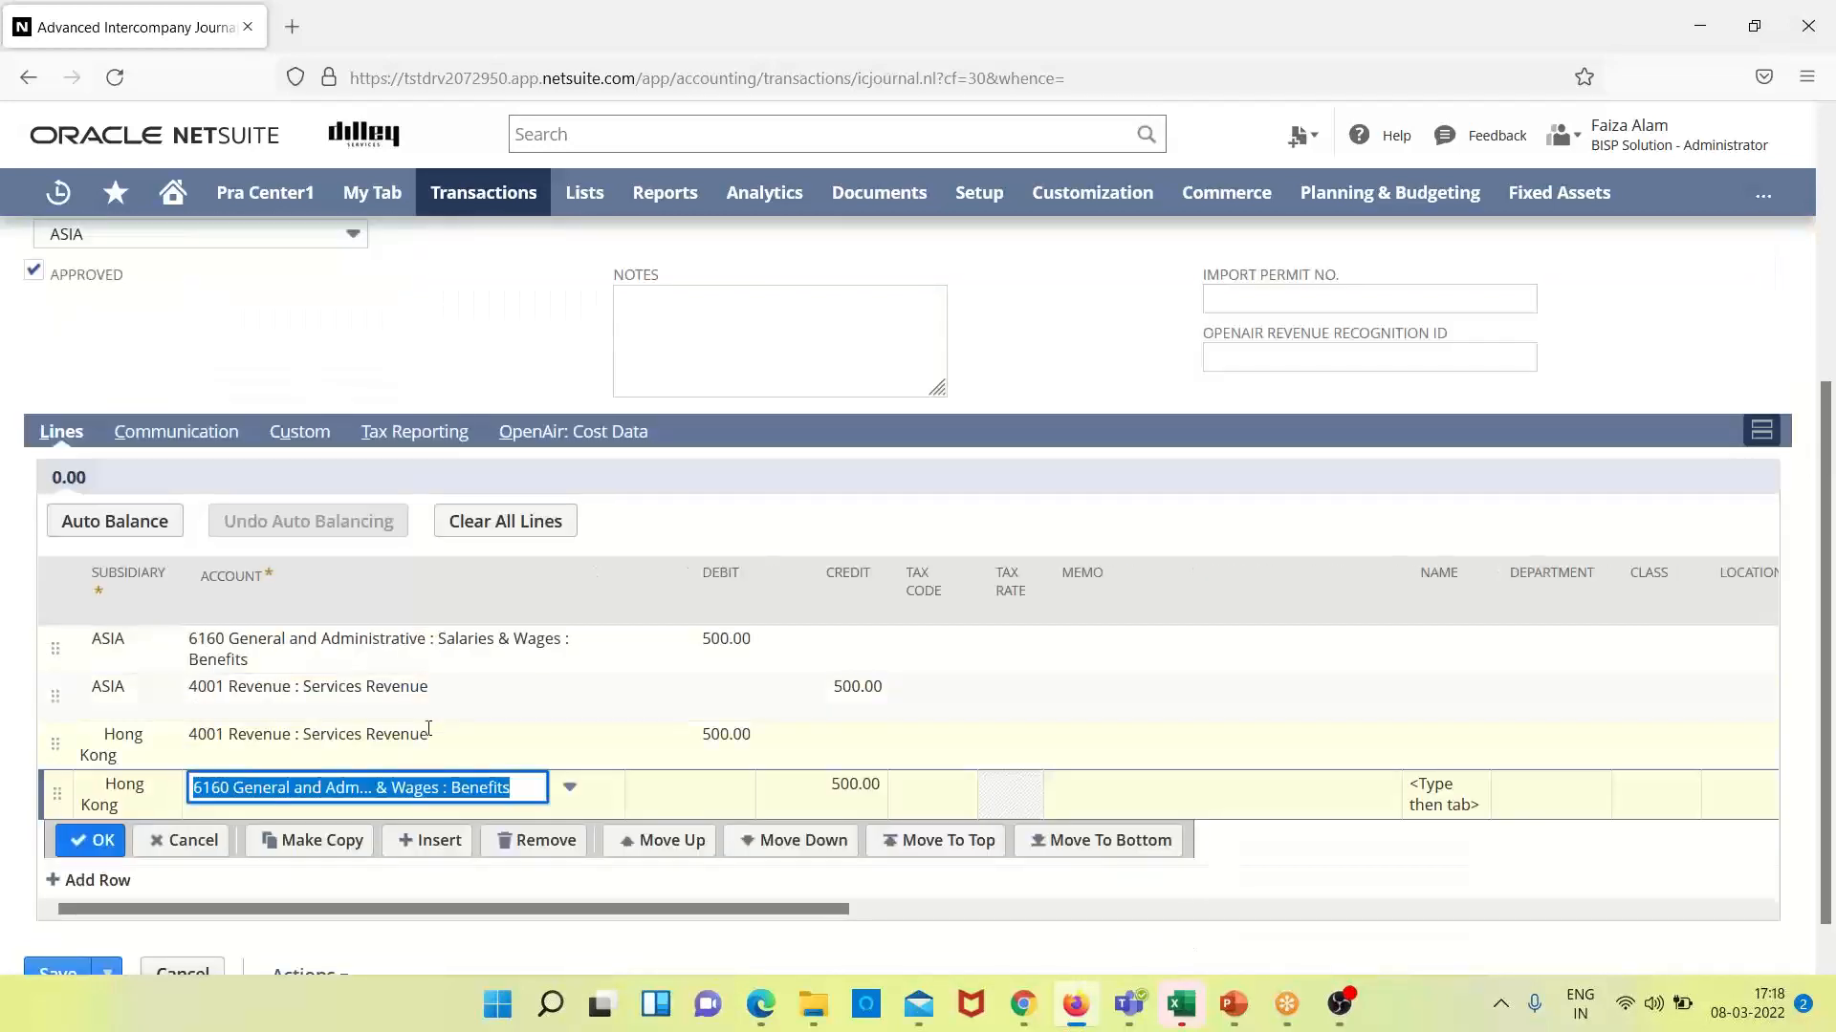
click(190, 840)
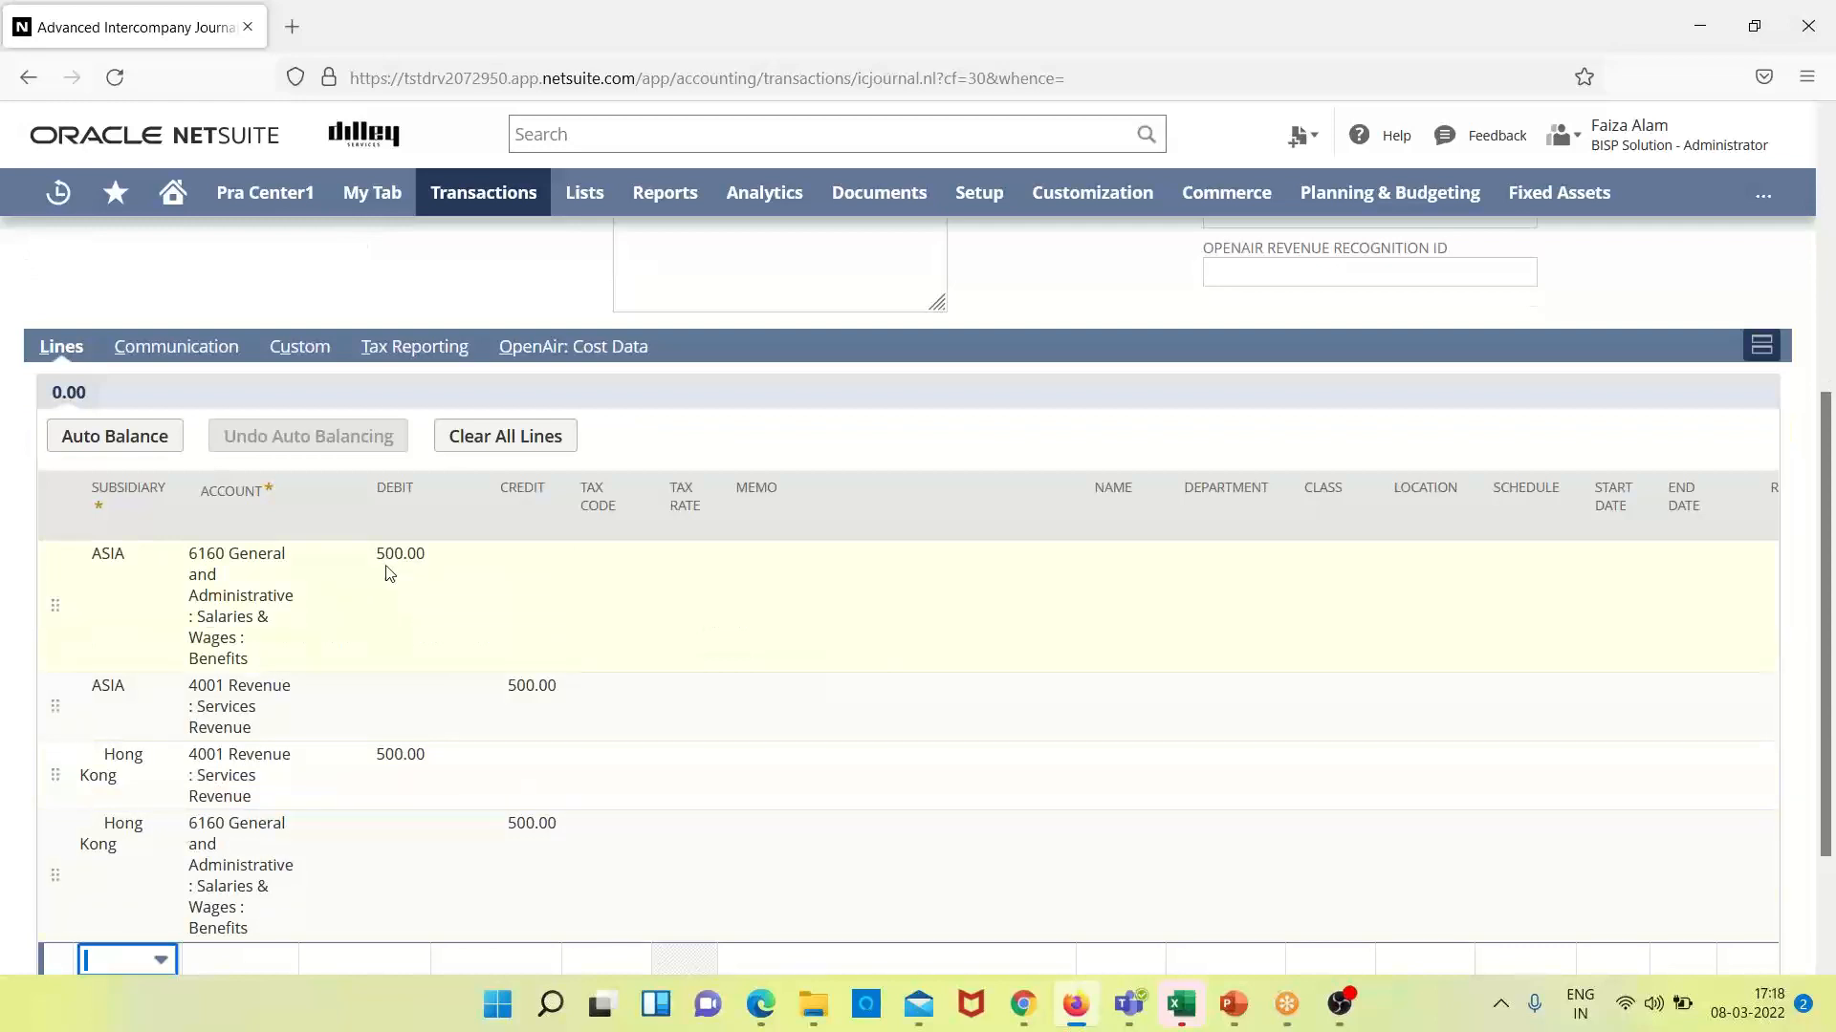
- Change the account of the ASIA debit line to 1251 GST Paid and confirm the line
click(320, 576)
click(277, 619)
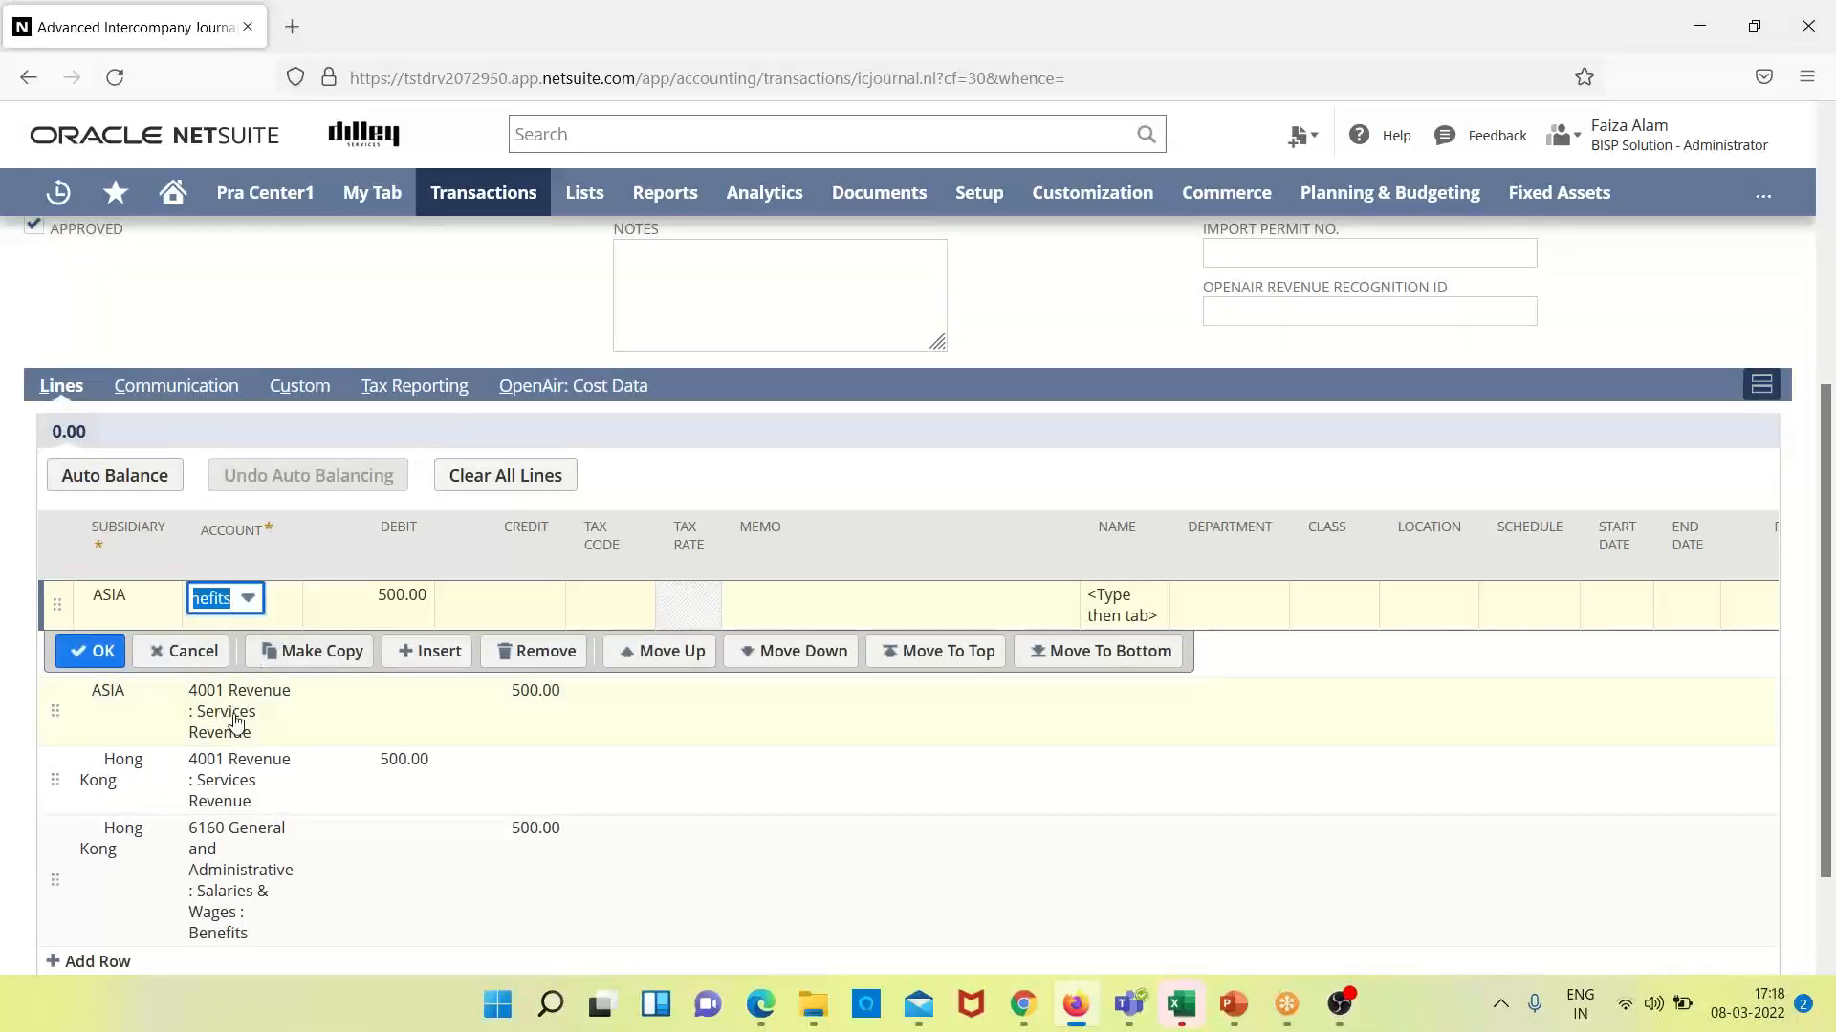
click(247, 598)
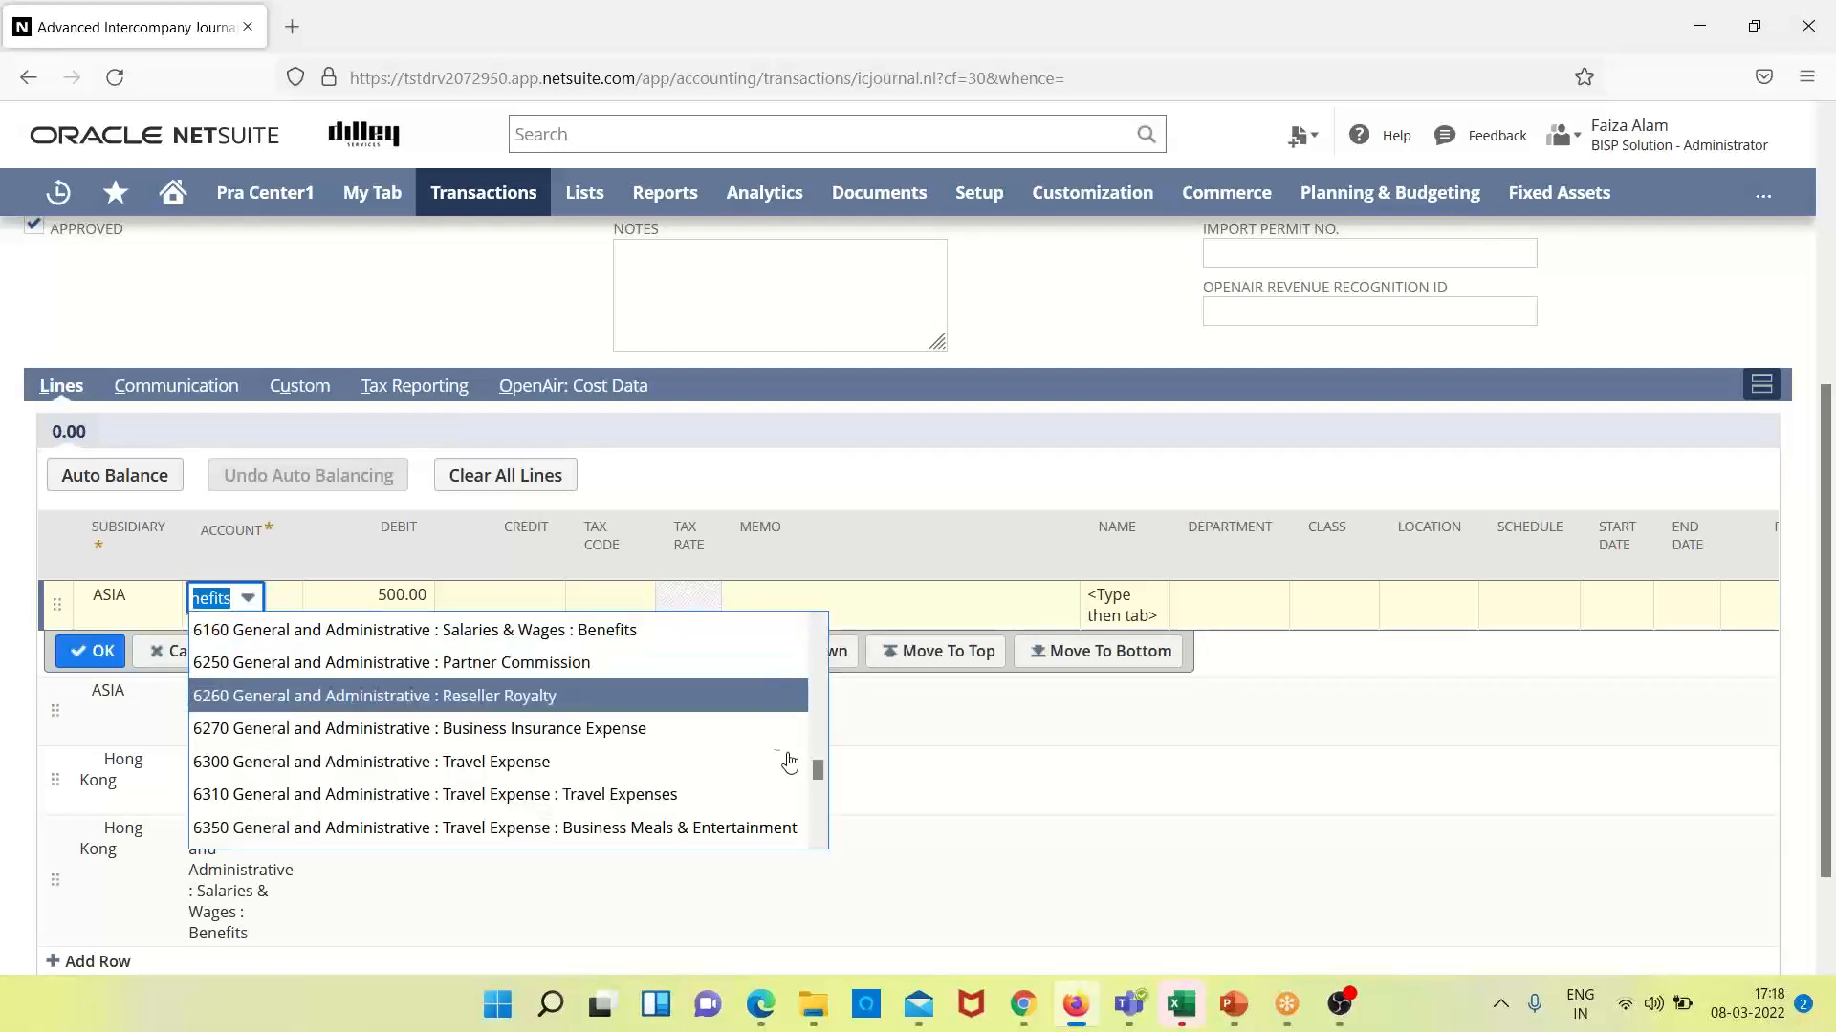
drag(818, 767, 847, 646)
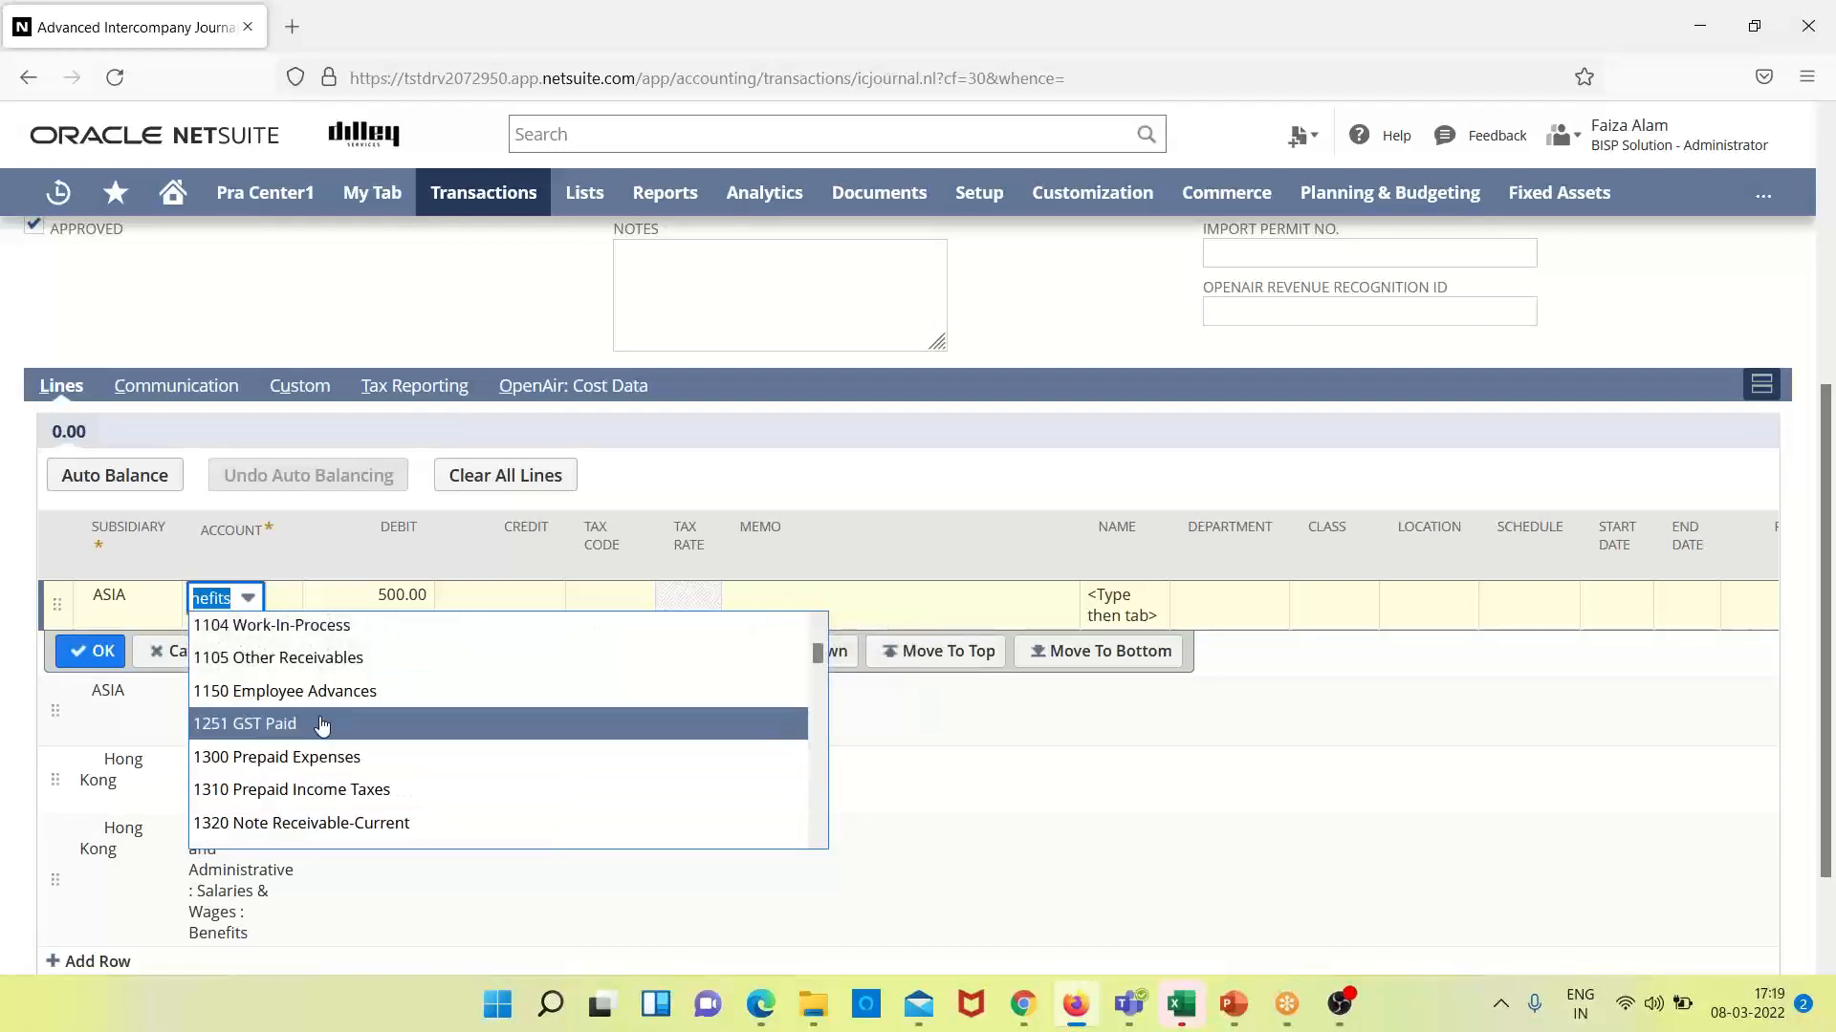
click(373, 725)
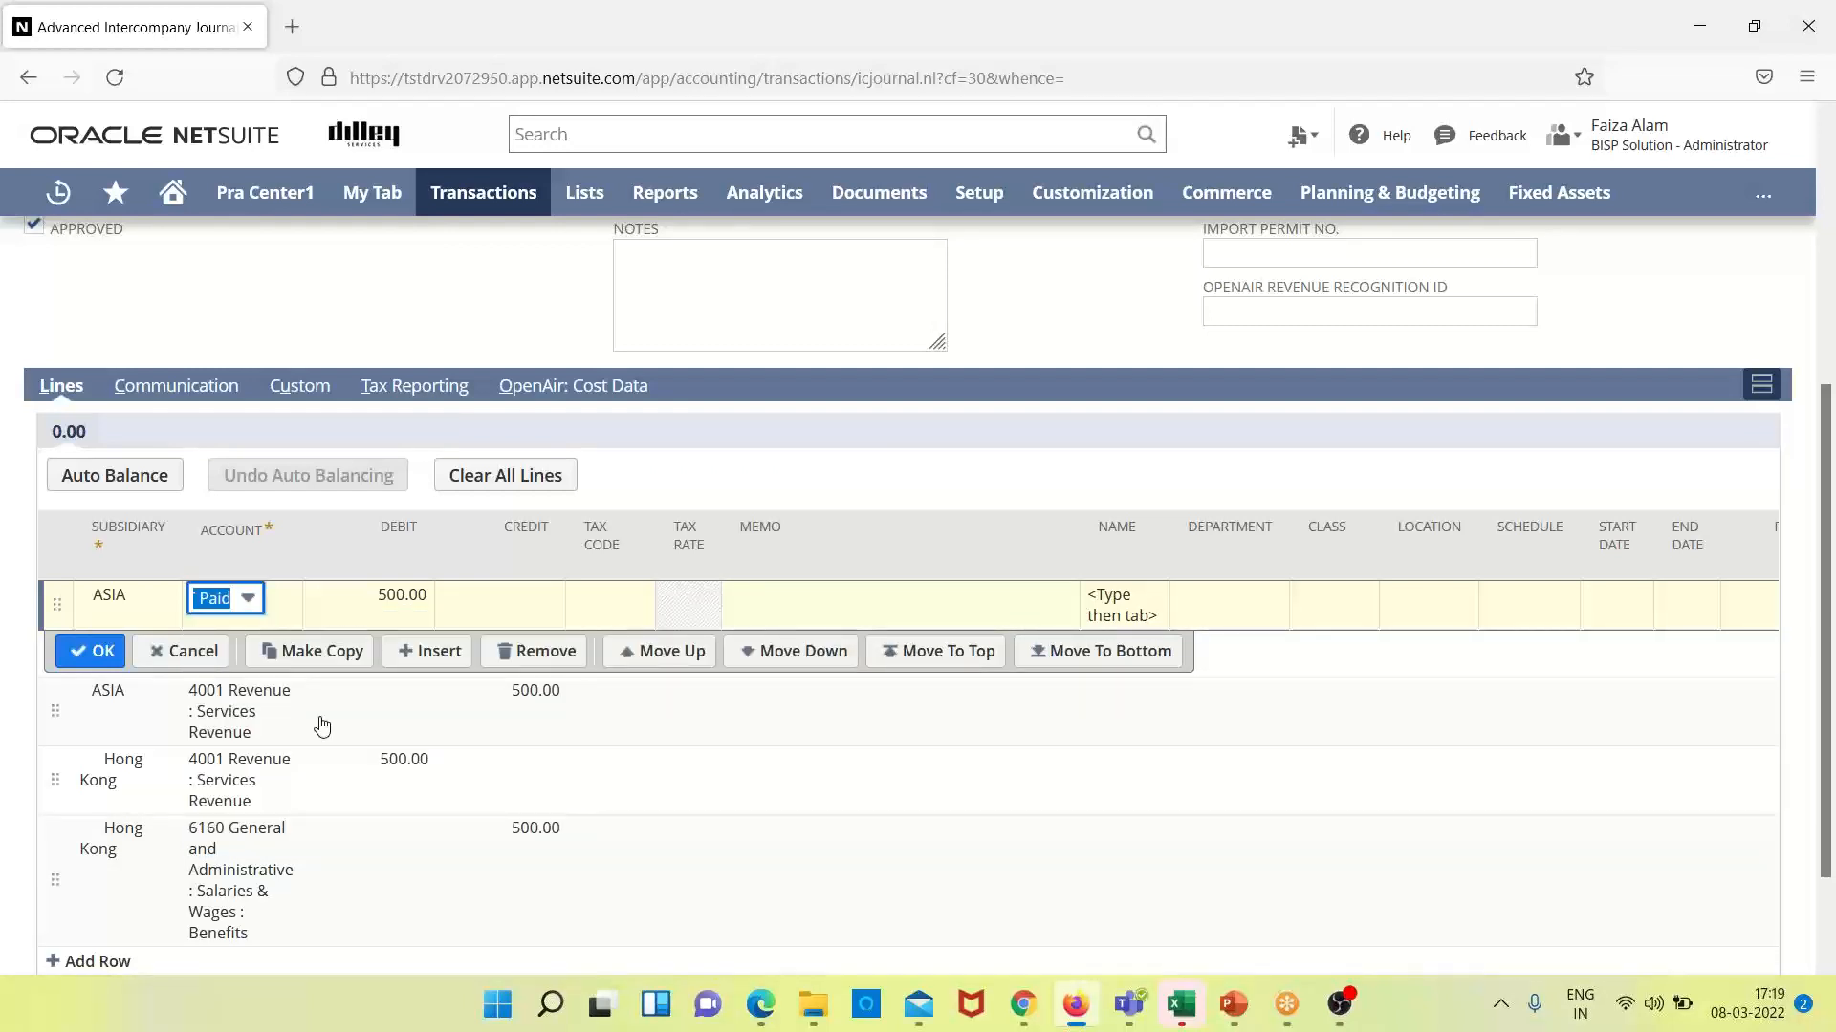
click(89, 650)
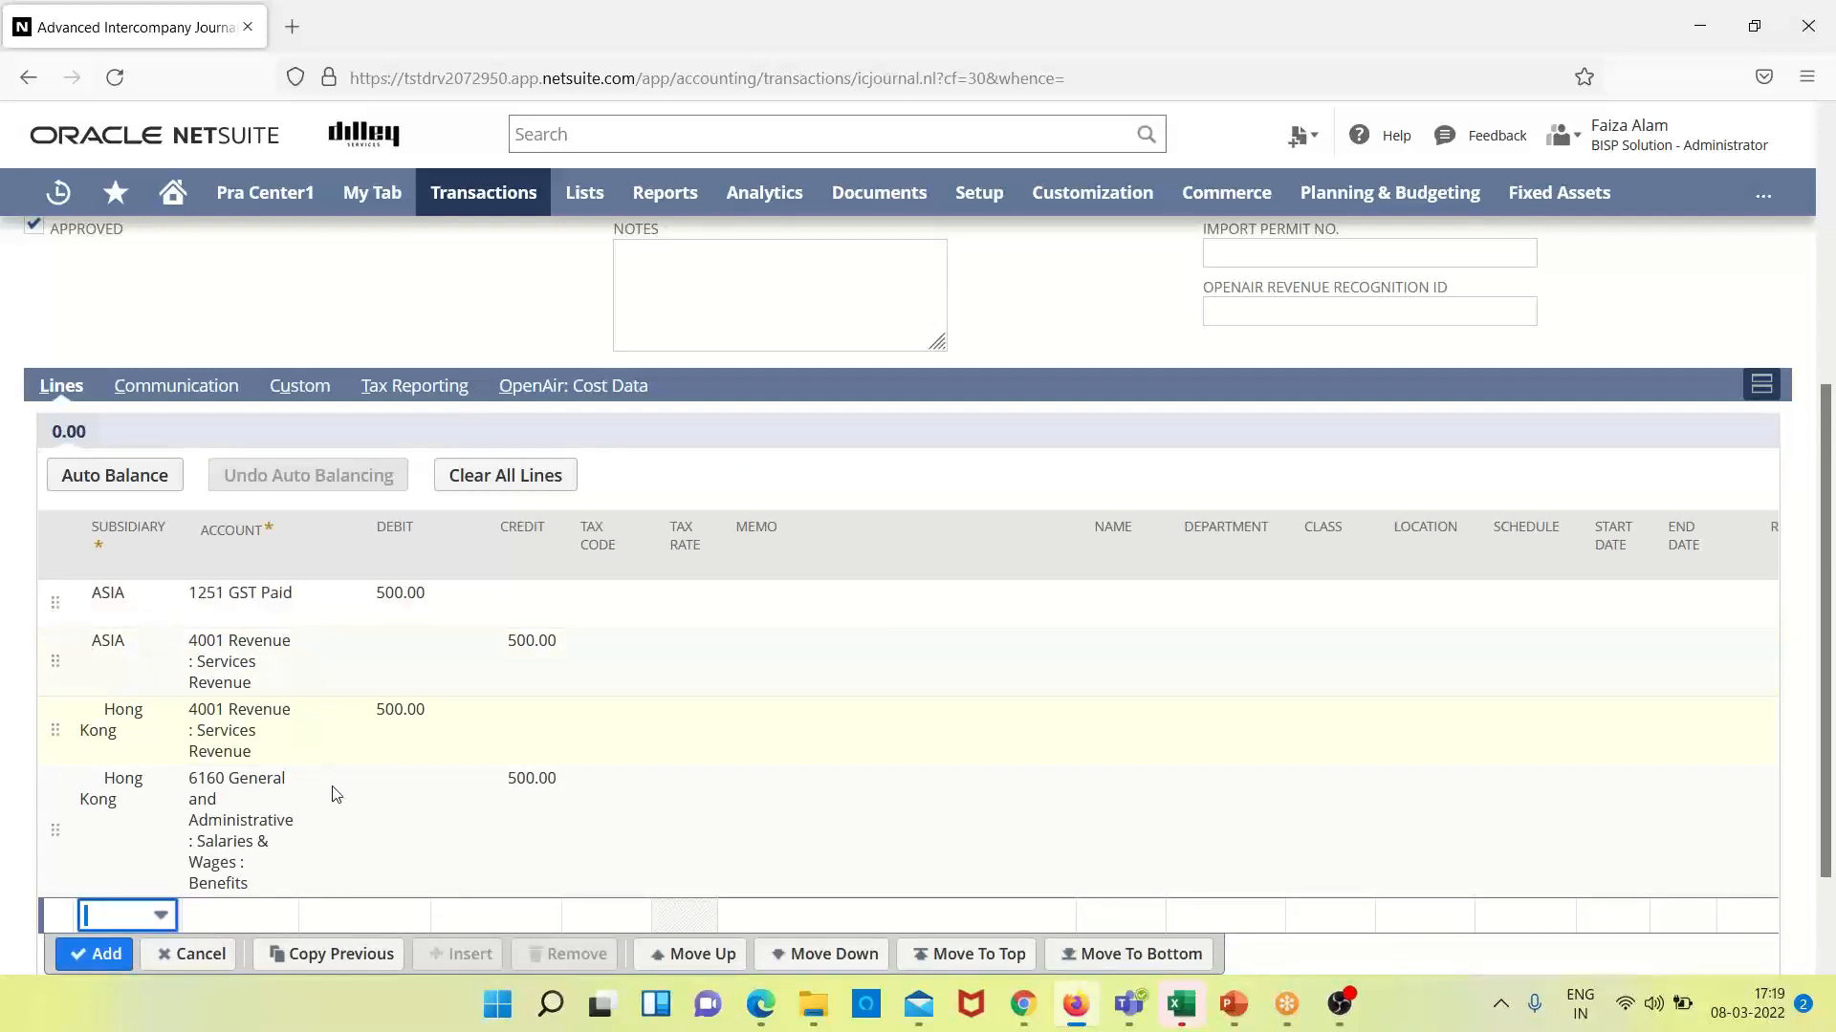
- Change the account of the Hong Kong credit line to 1251 GST Paid and confirm the line
click(294, 811)
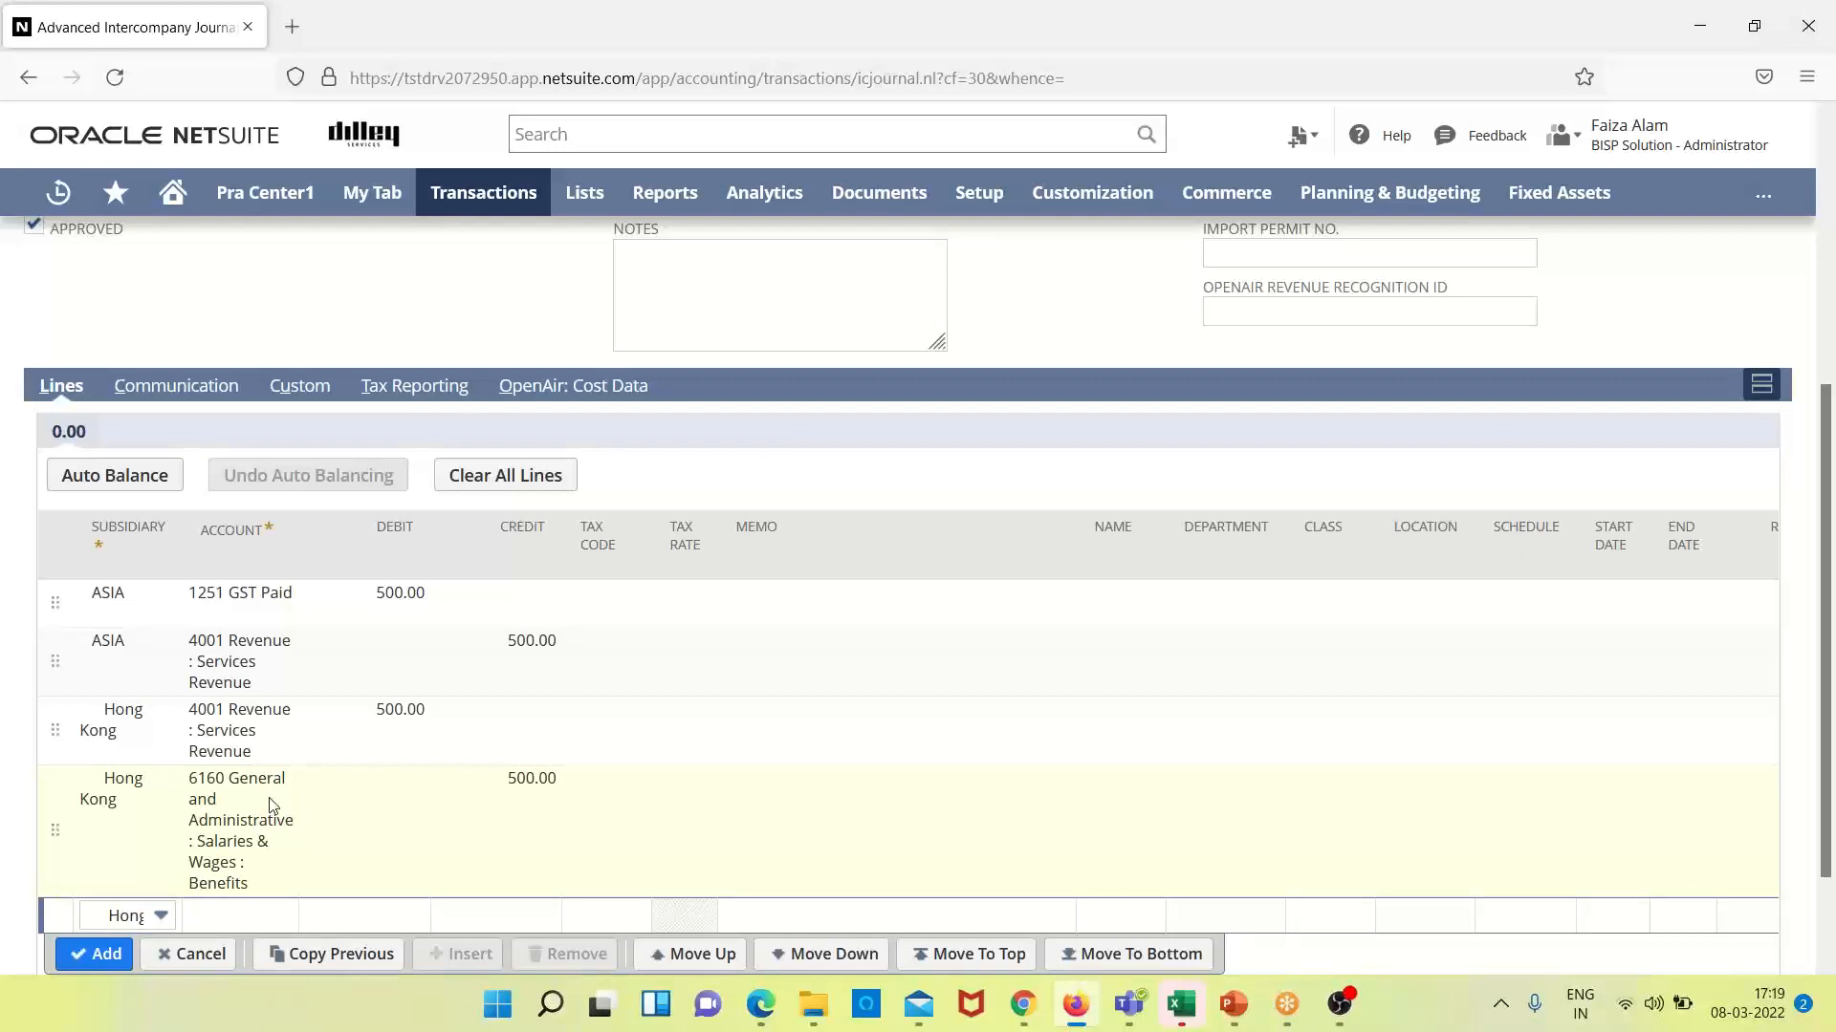
click(272, 806)
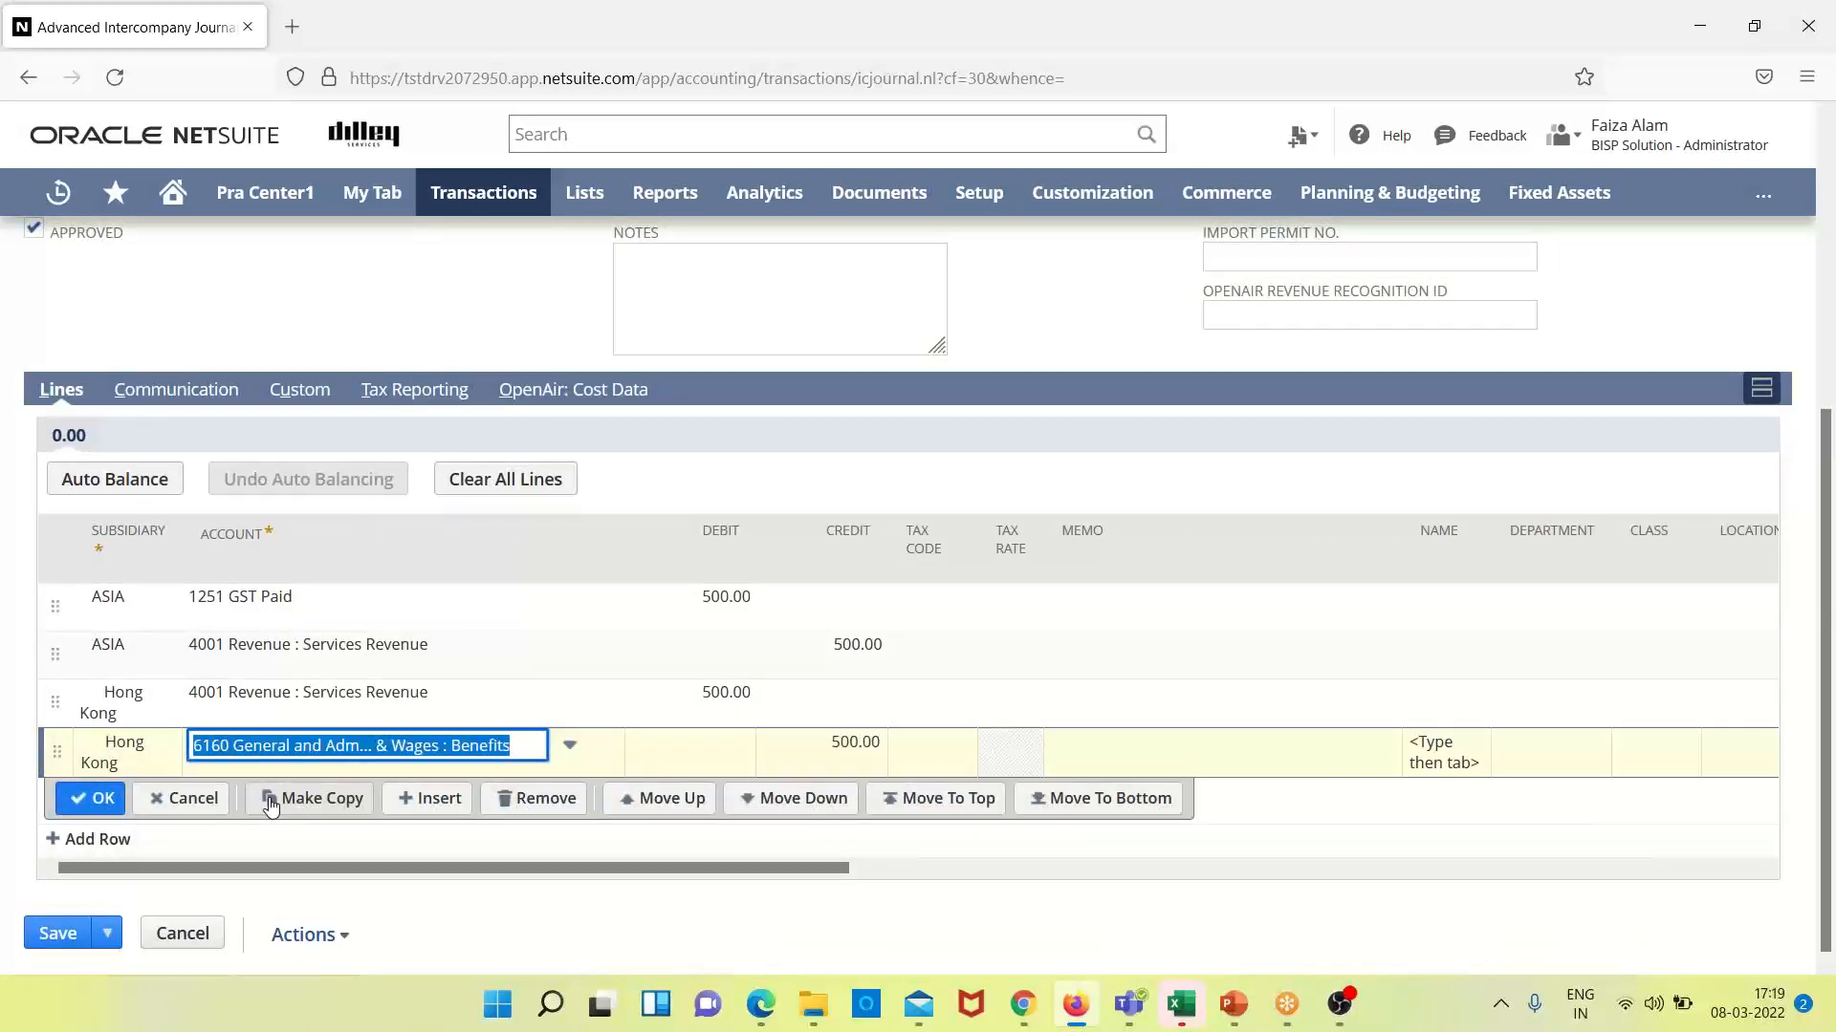
key(BackSpace)
text(12)
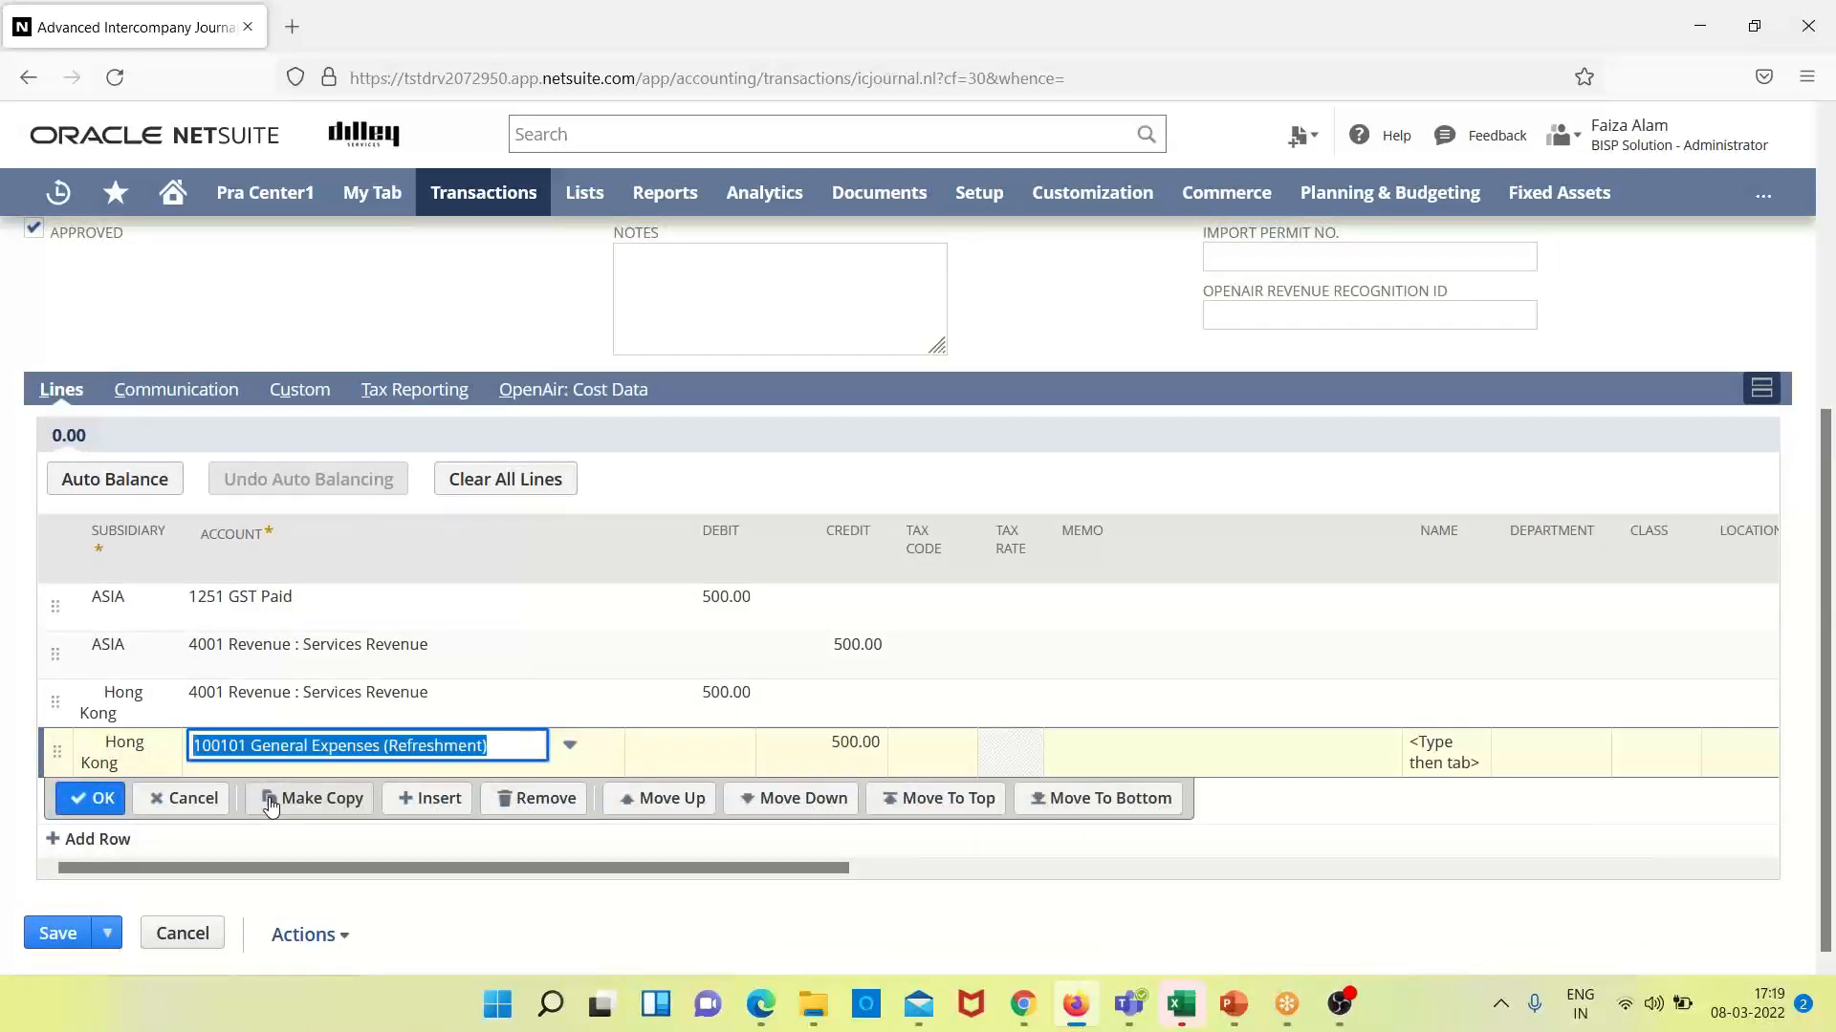
text(51 GST Paid)
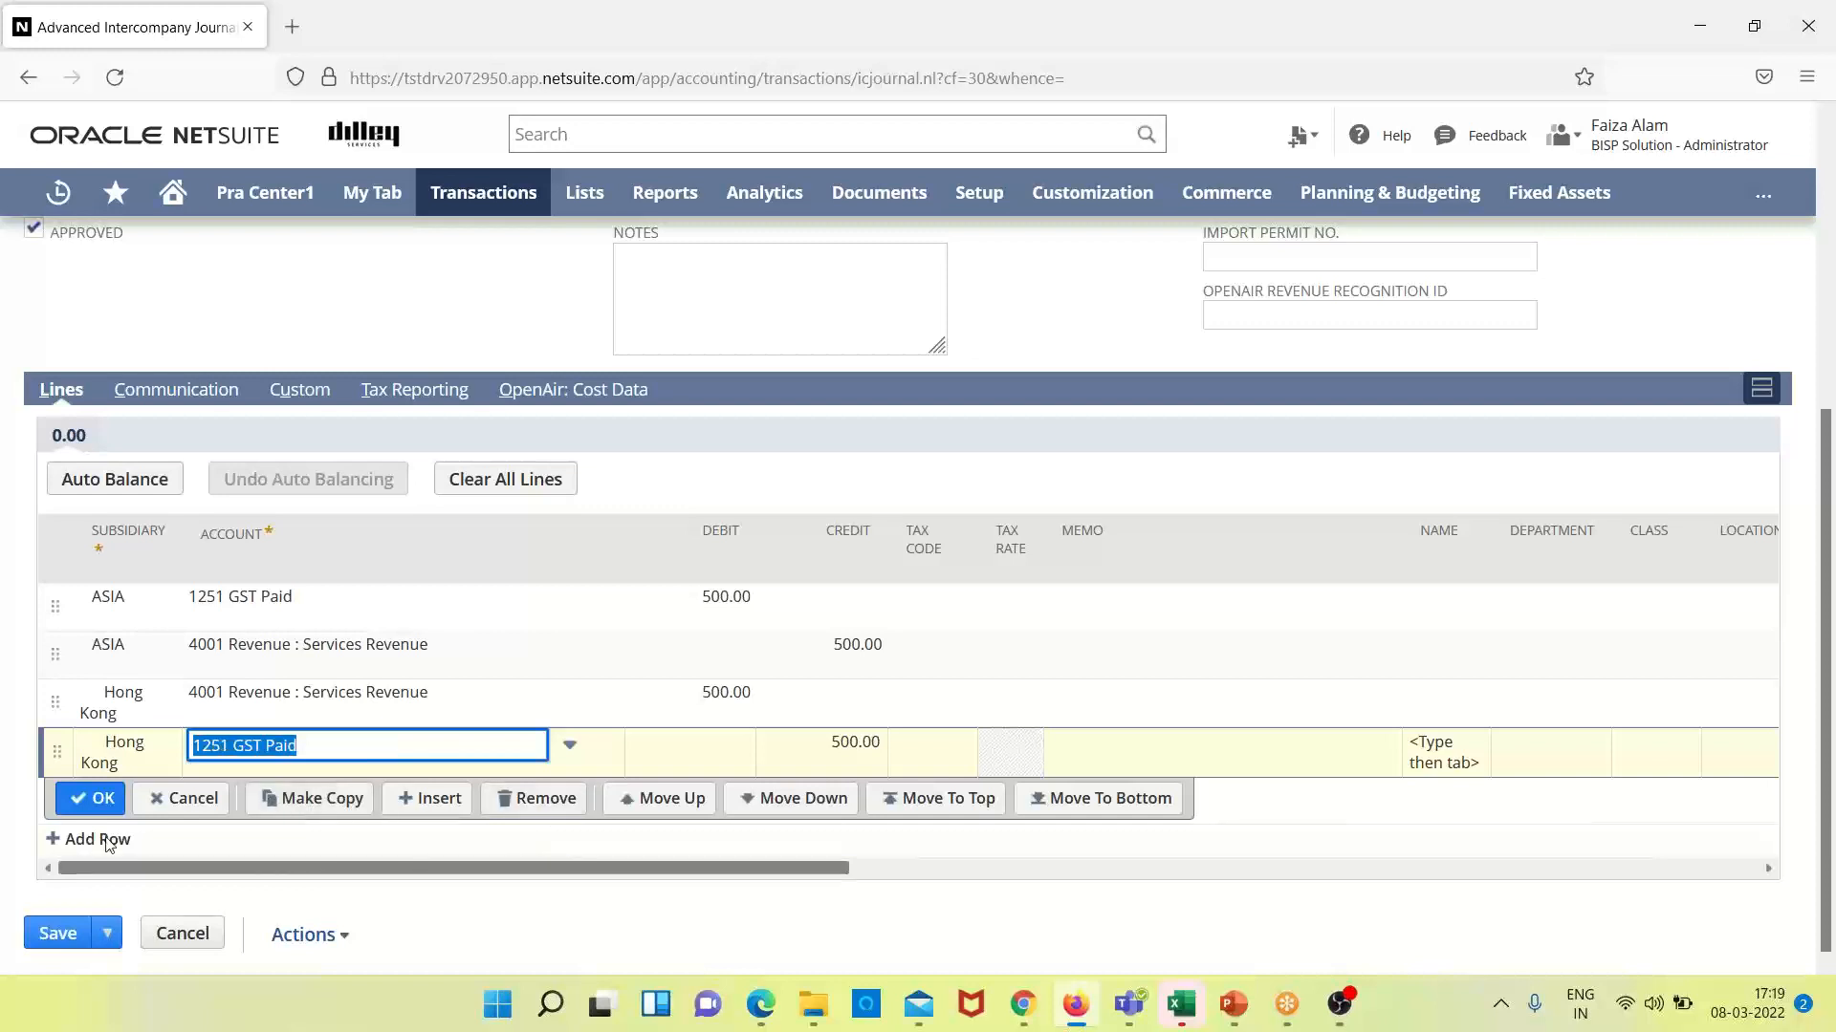
click(81, 804)
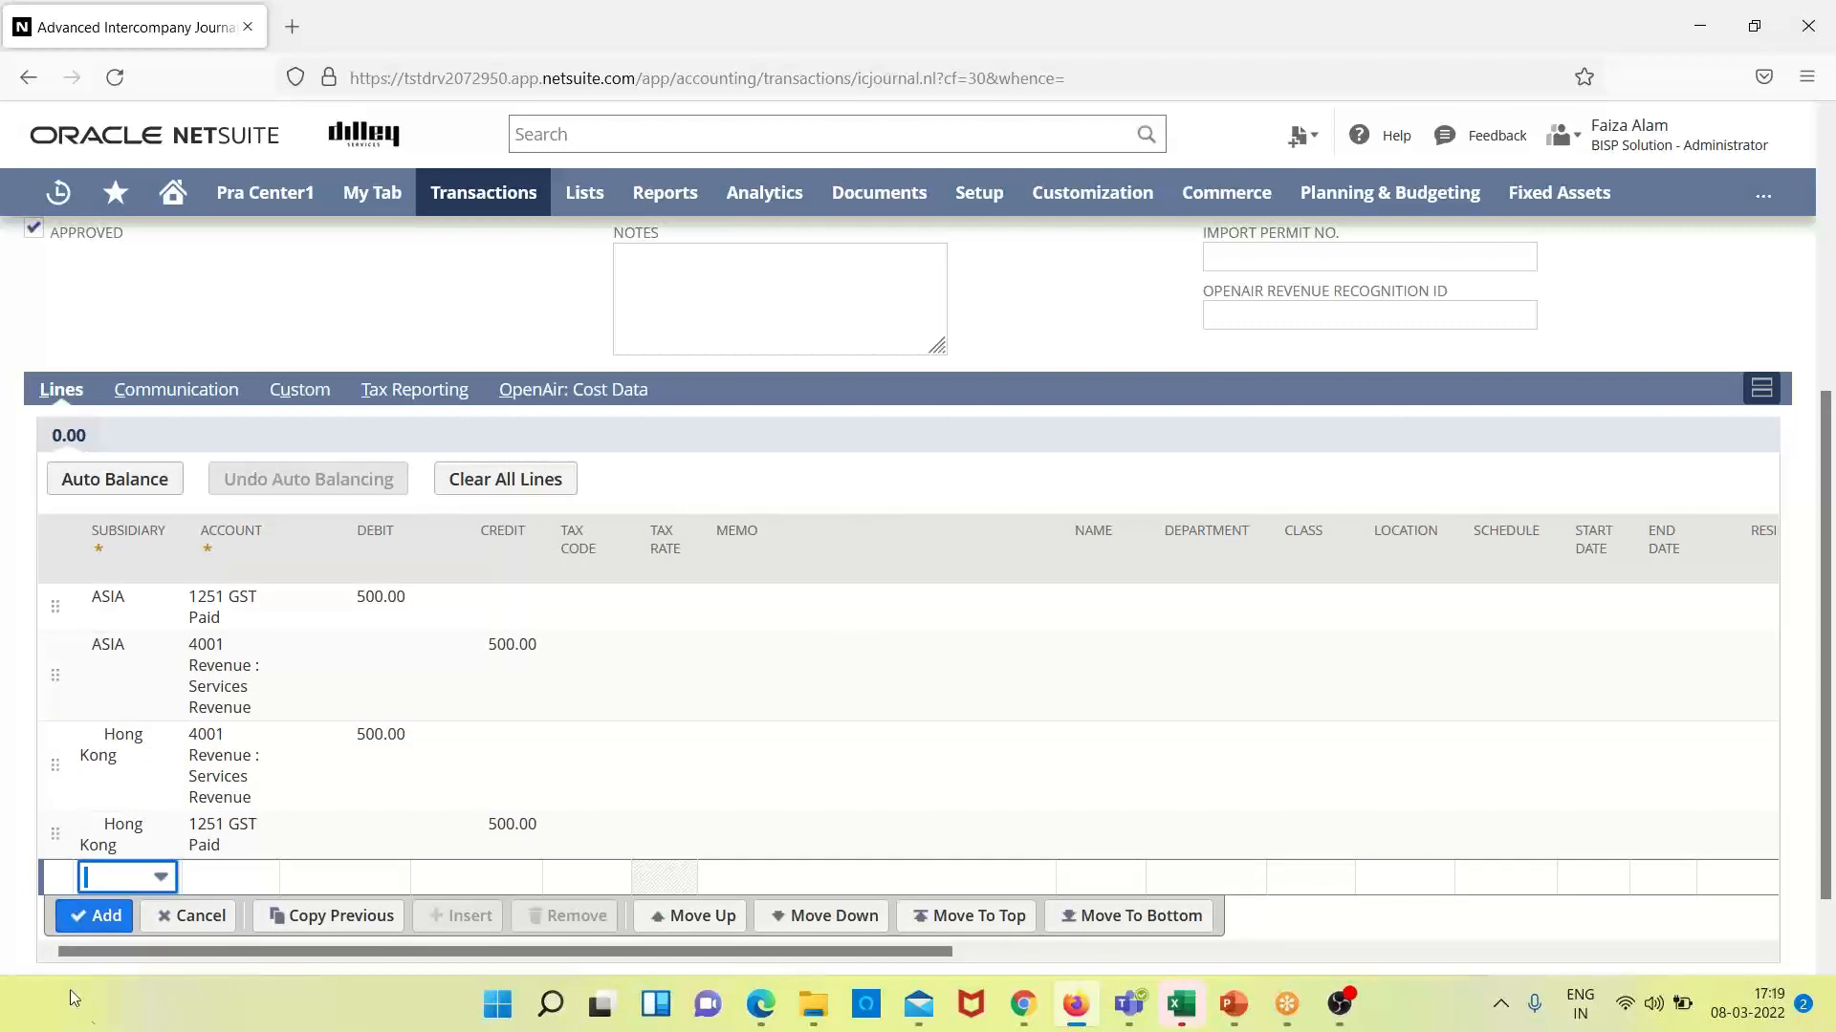
- Review the ASIA and Hong Kong journal and try to save it, declining to continue with the unbalanced elimination amount
click(105, 916)
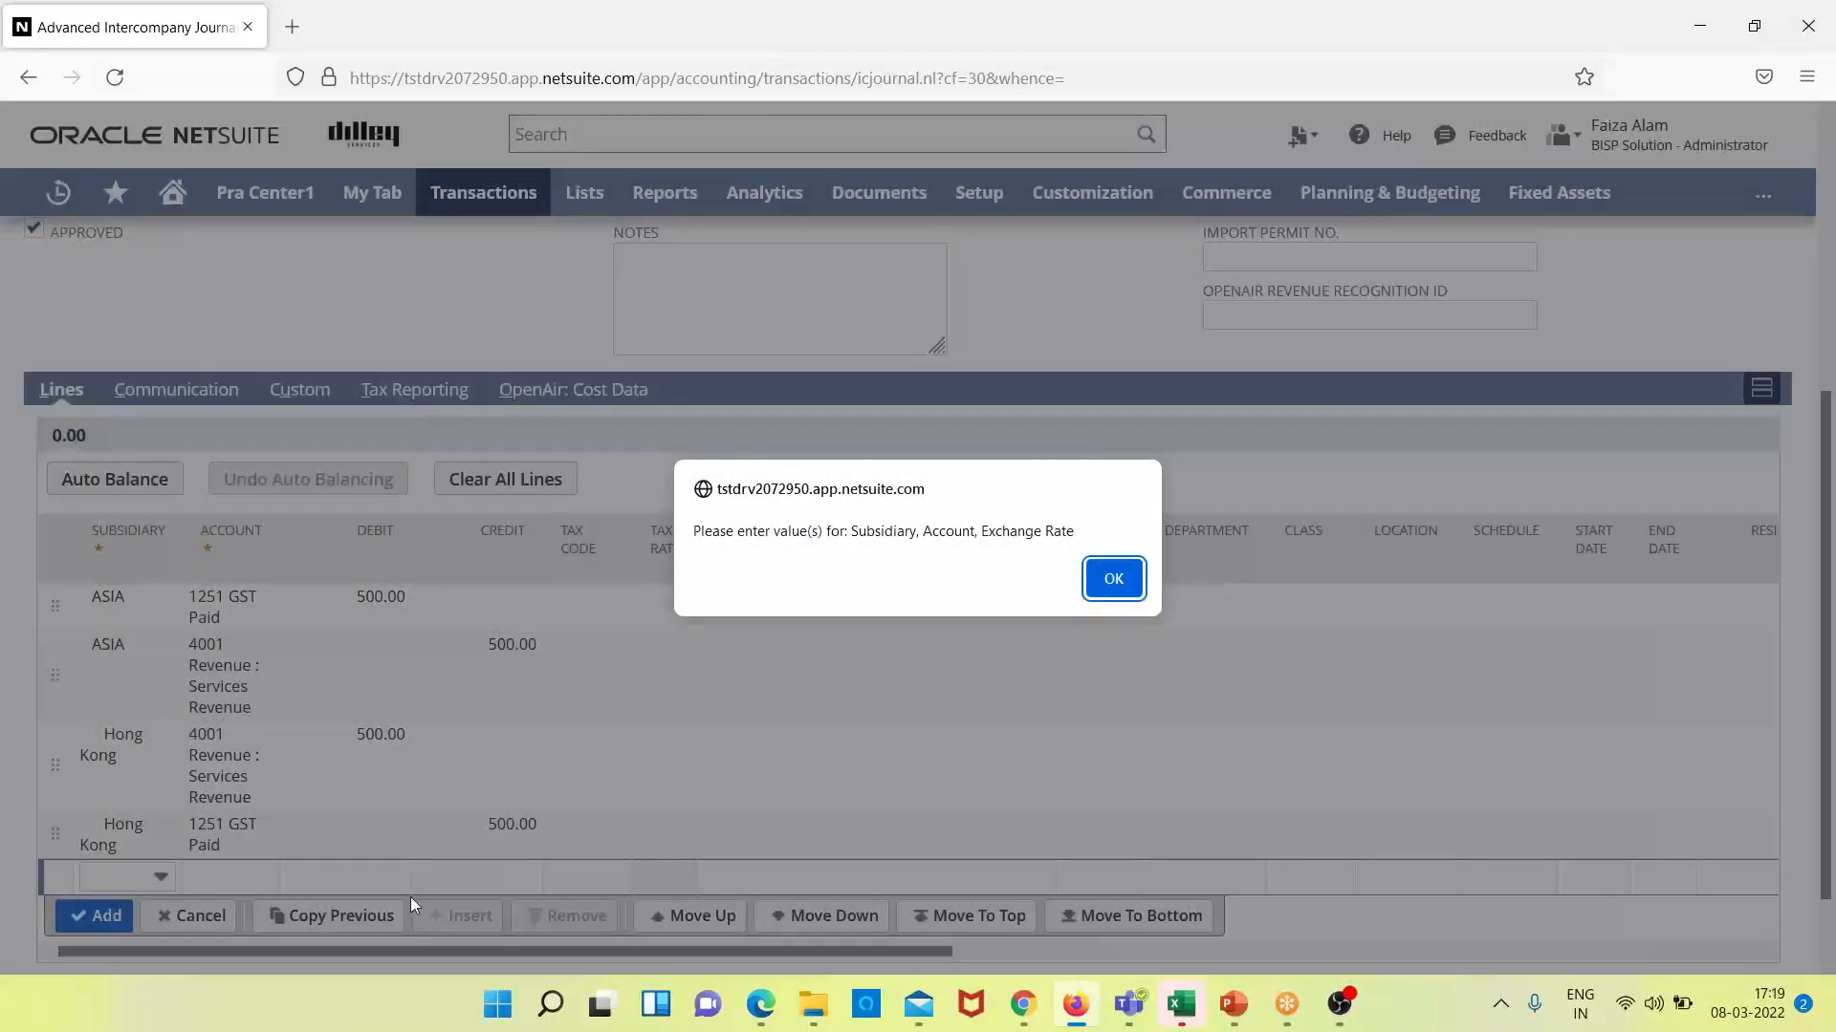
click(1132, 591)
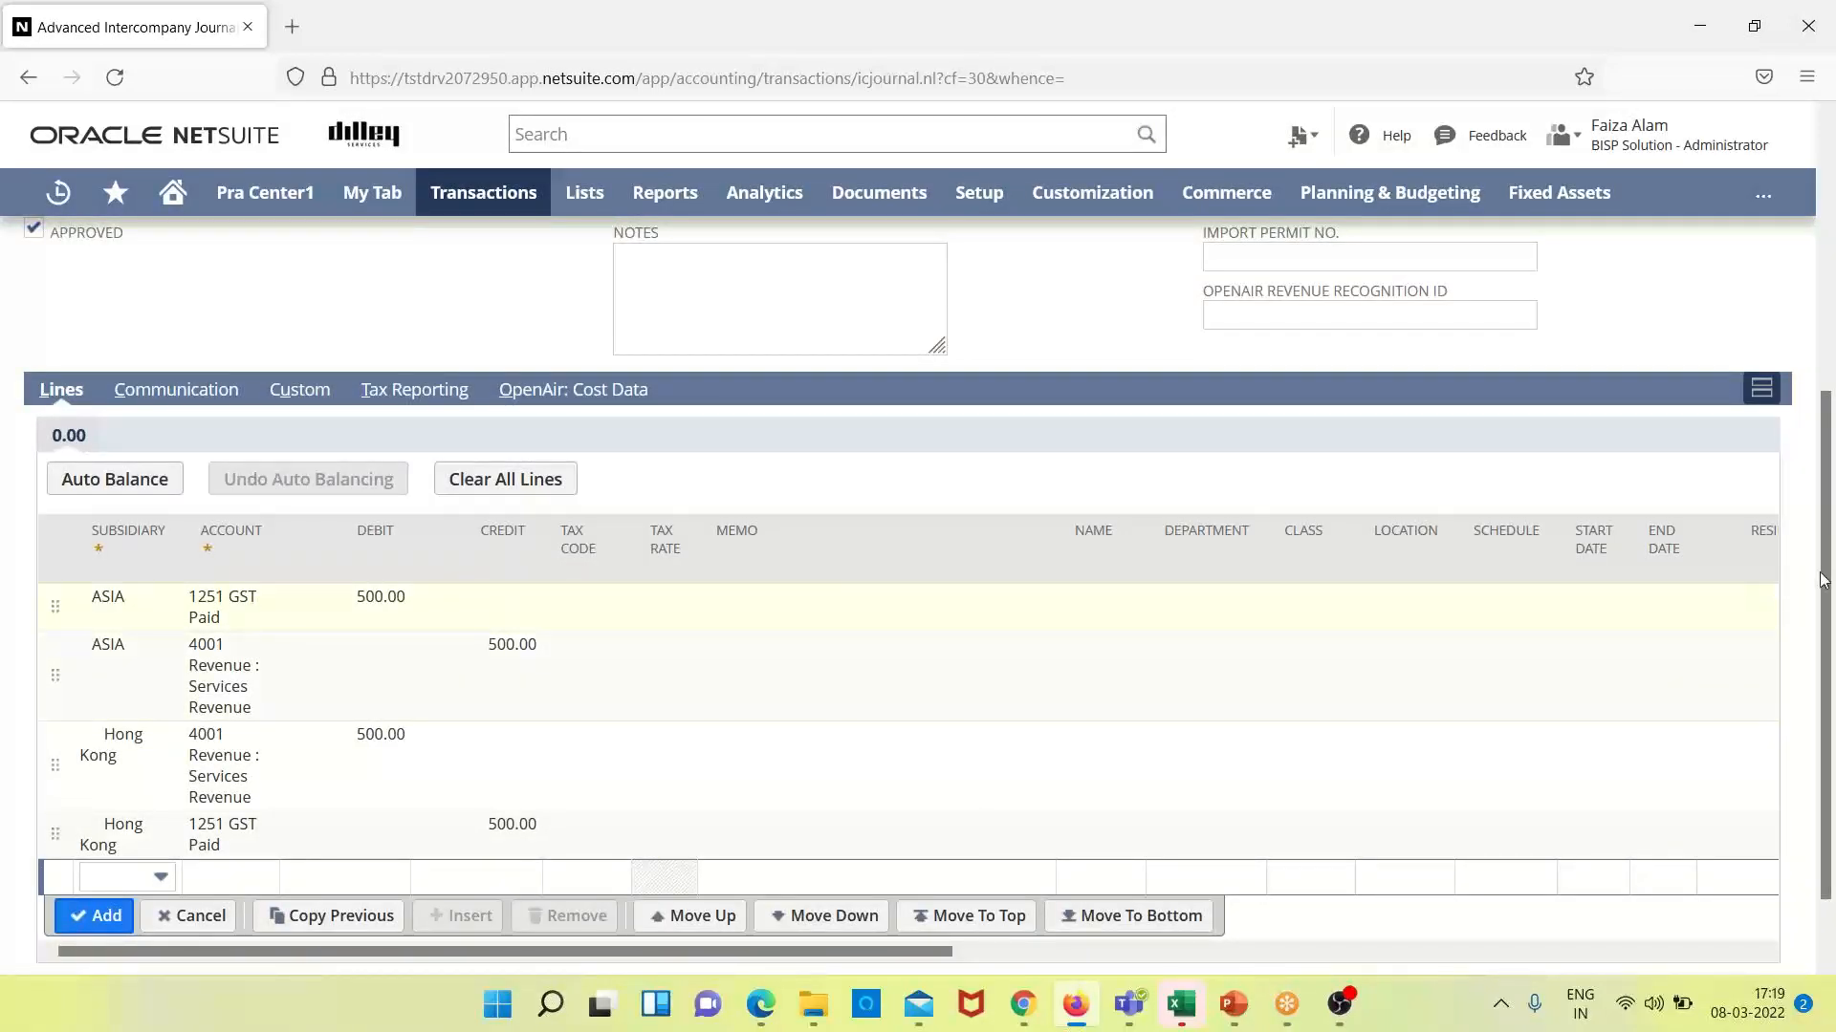
drag(1826, 604, 1825, 308)
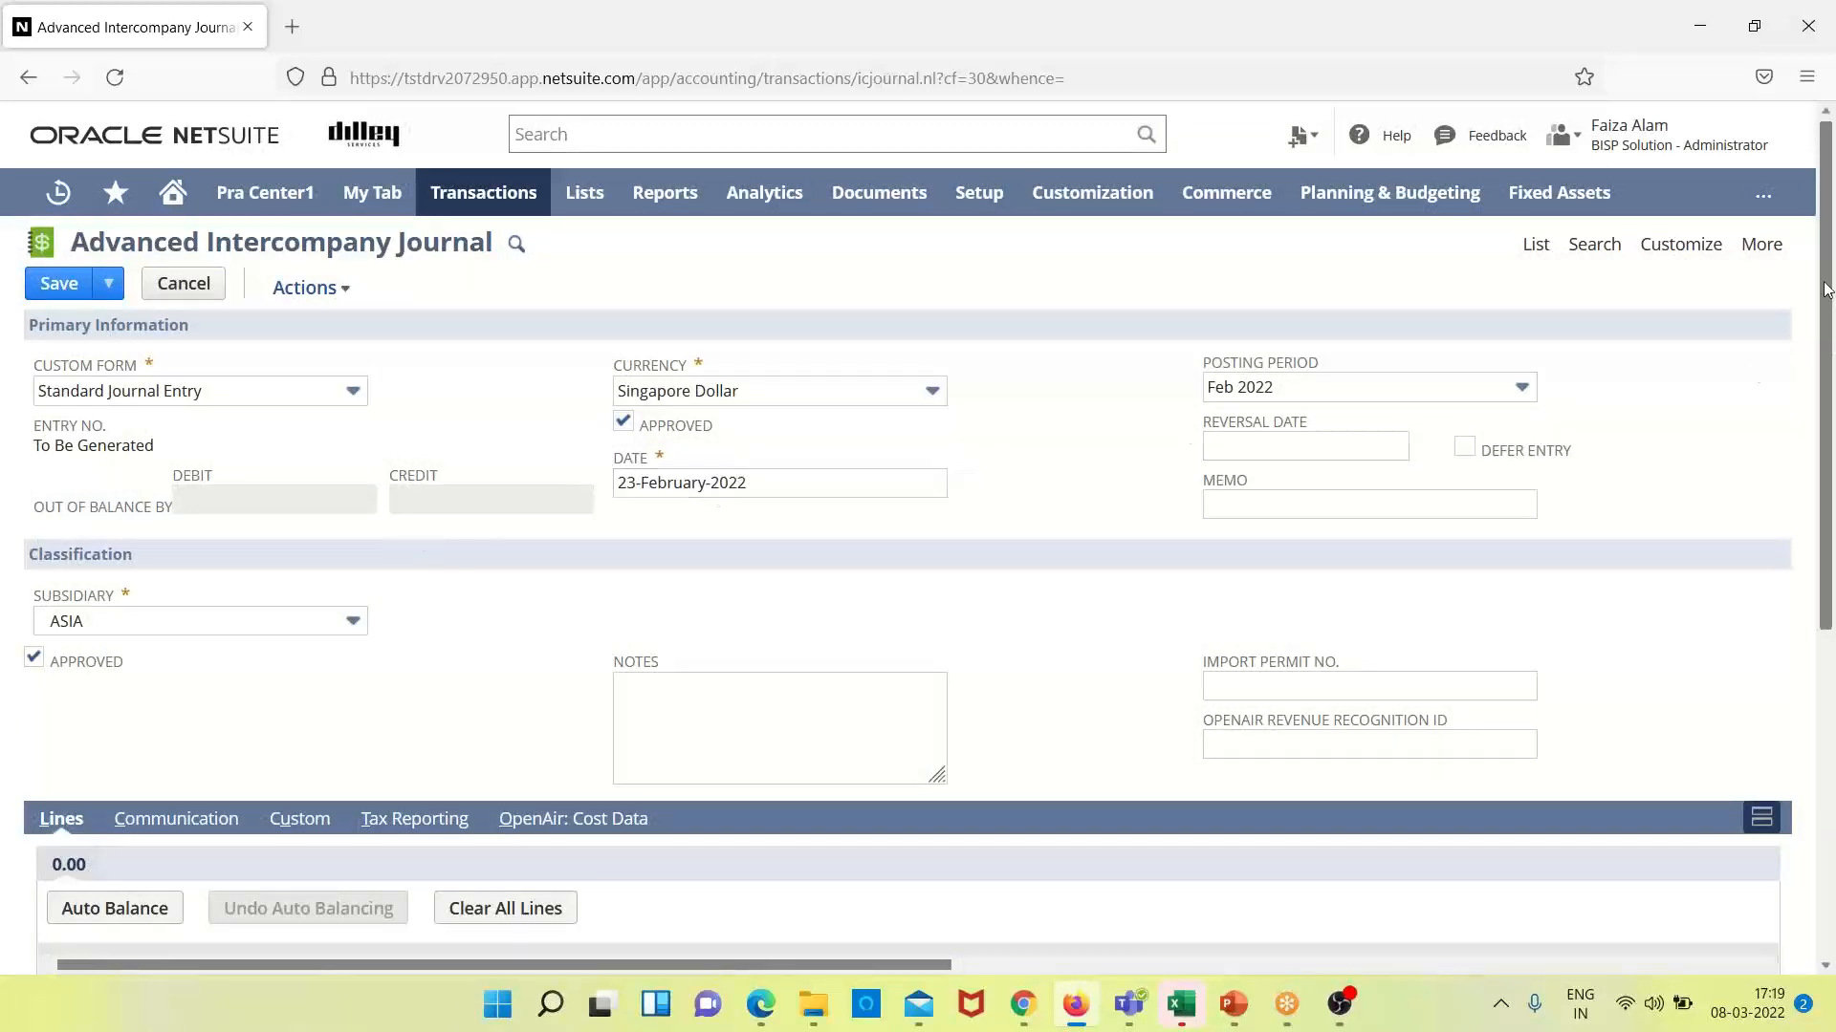
drag(1825, 290, 1825, 501)
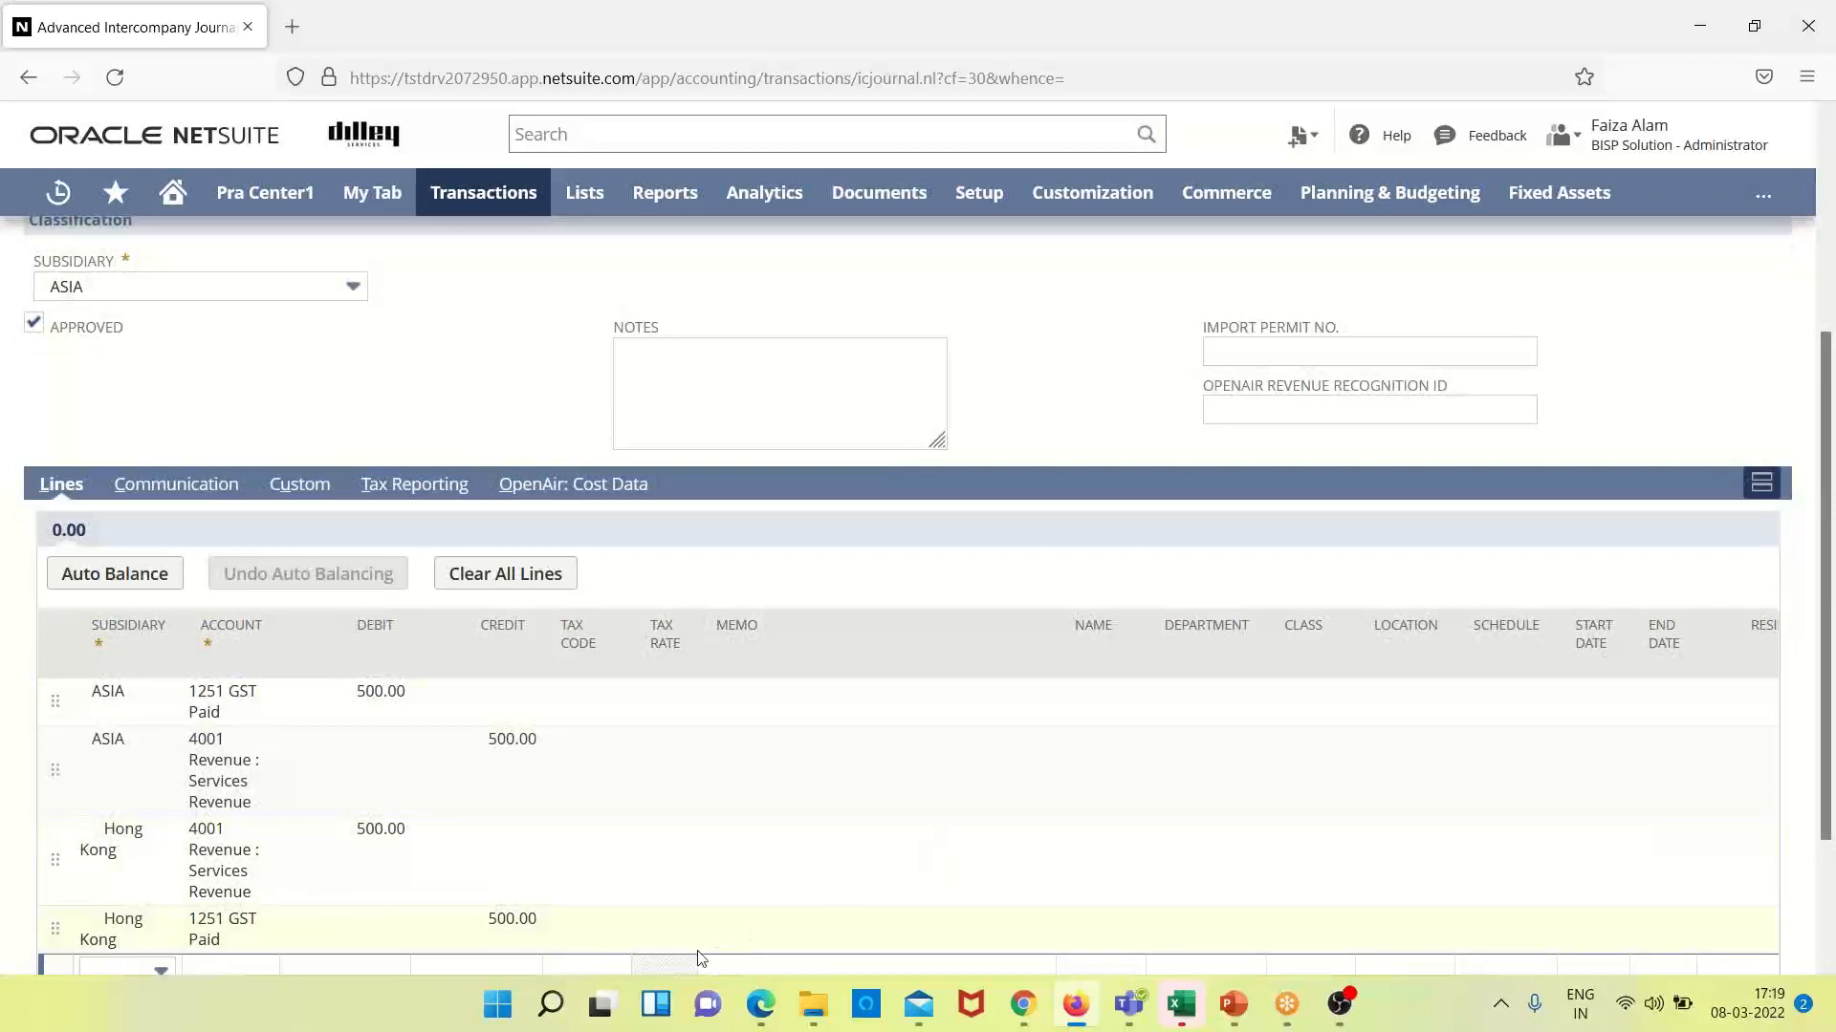
drag(1825, 378, 1826, 521)
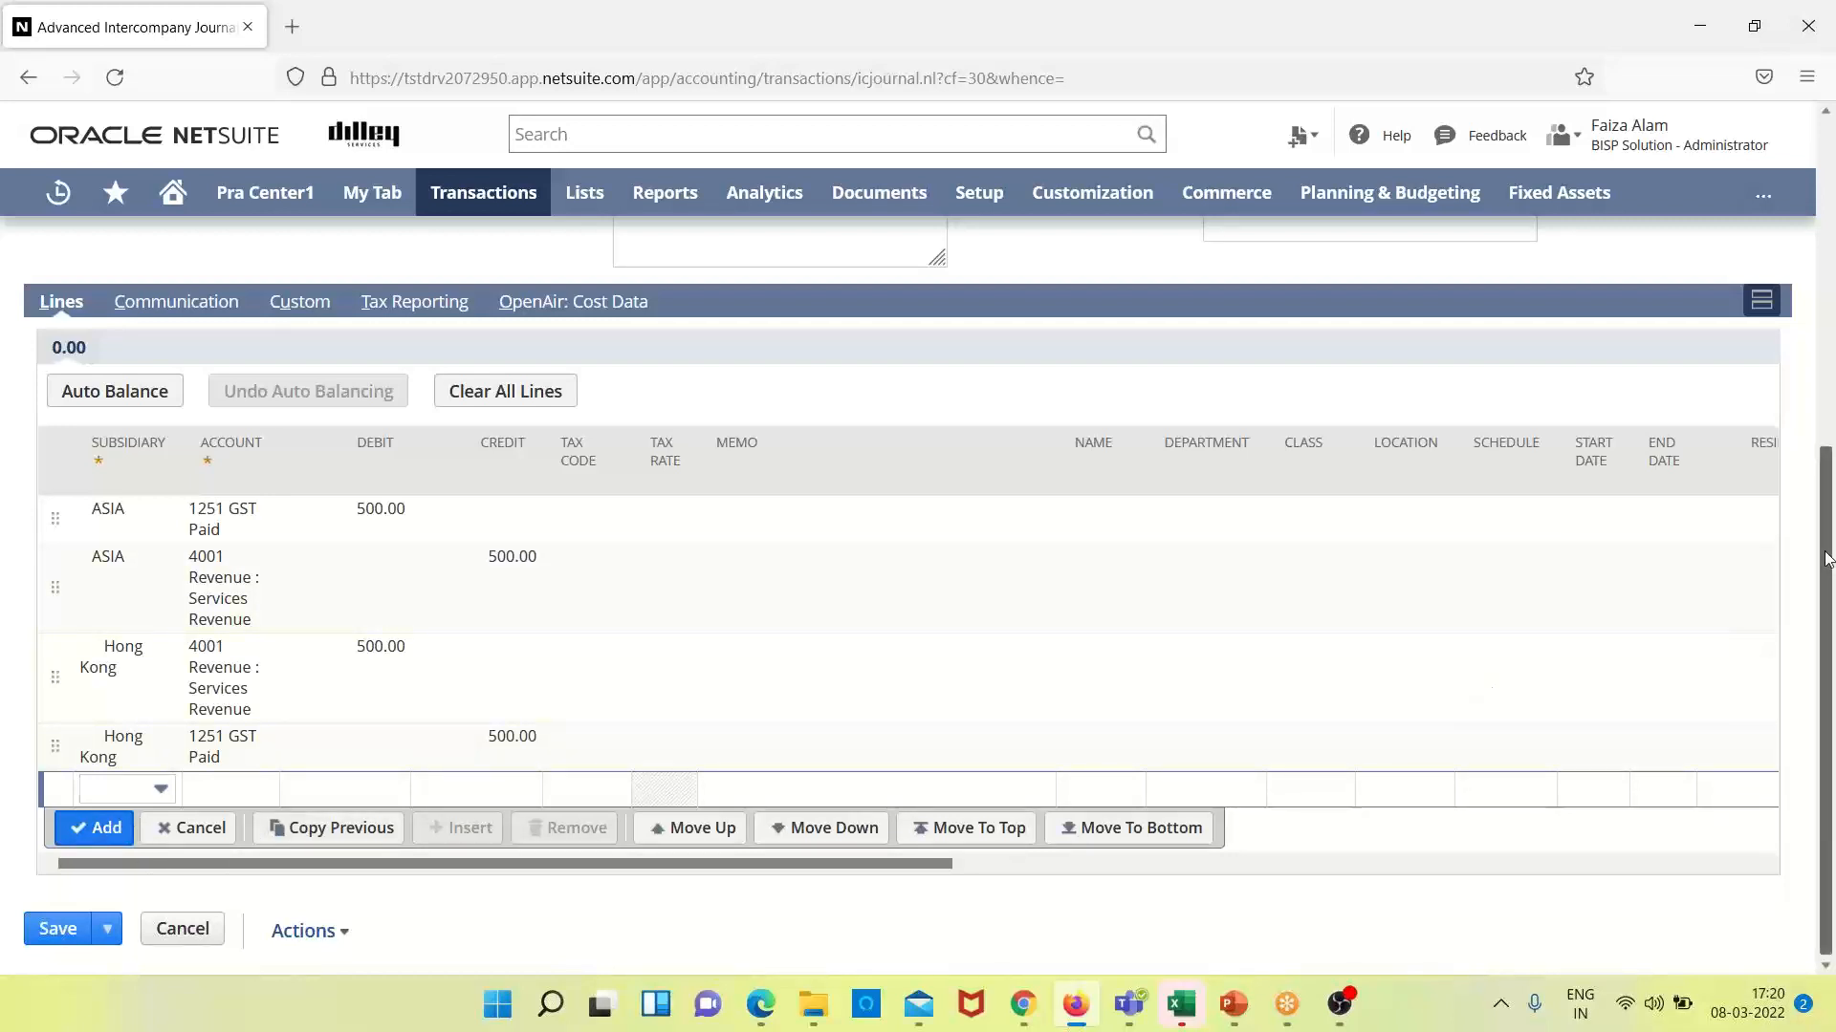
drag(1828, 562, 1833, 76)
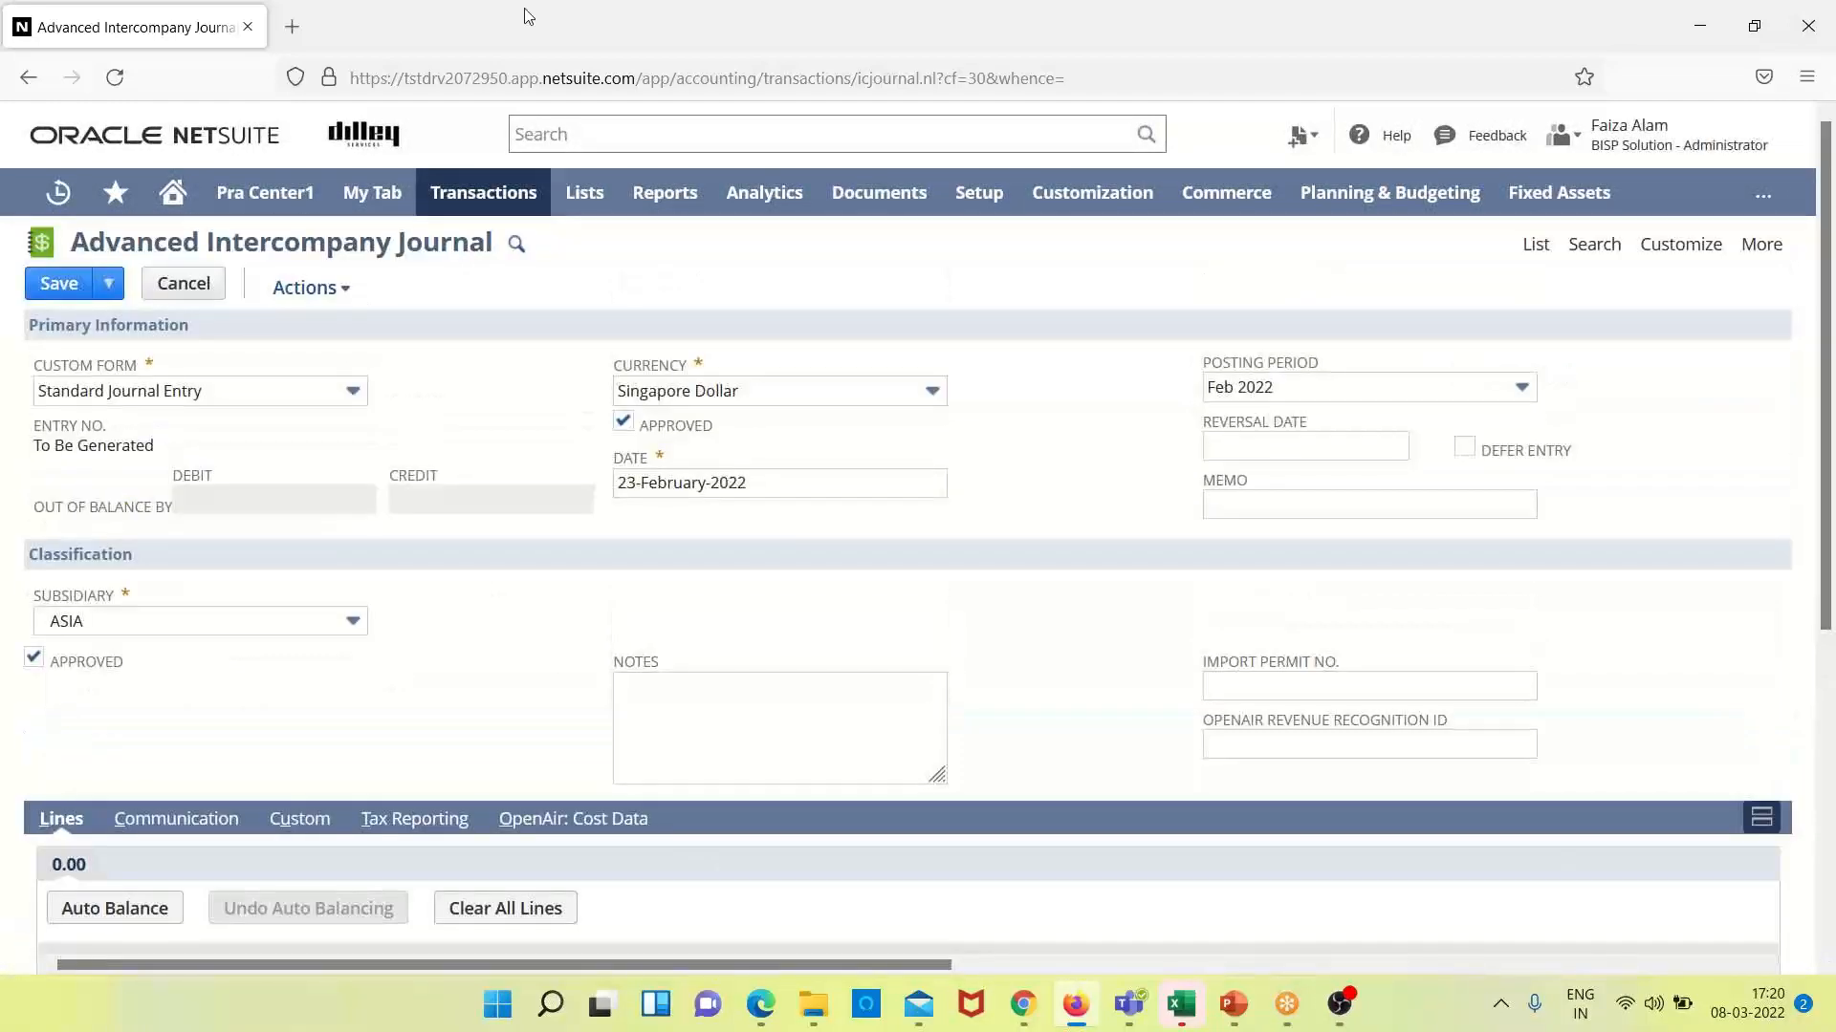
click(60, 279)
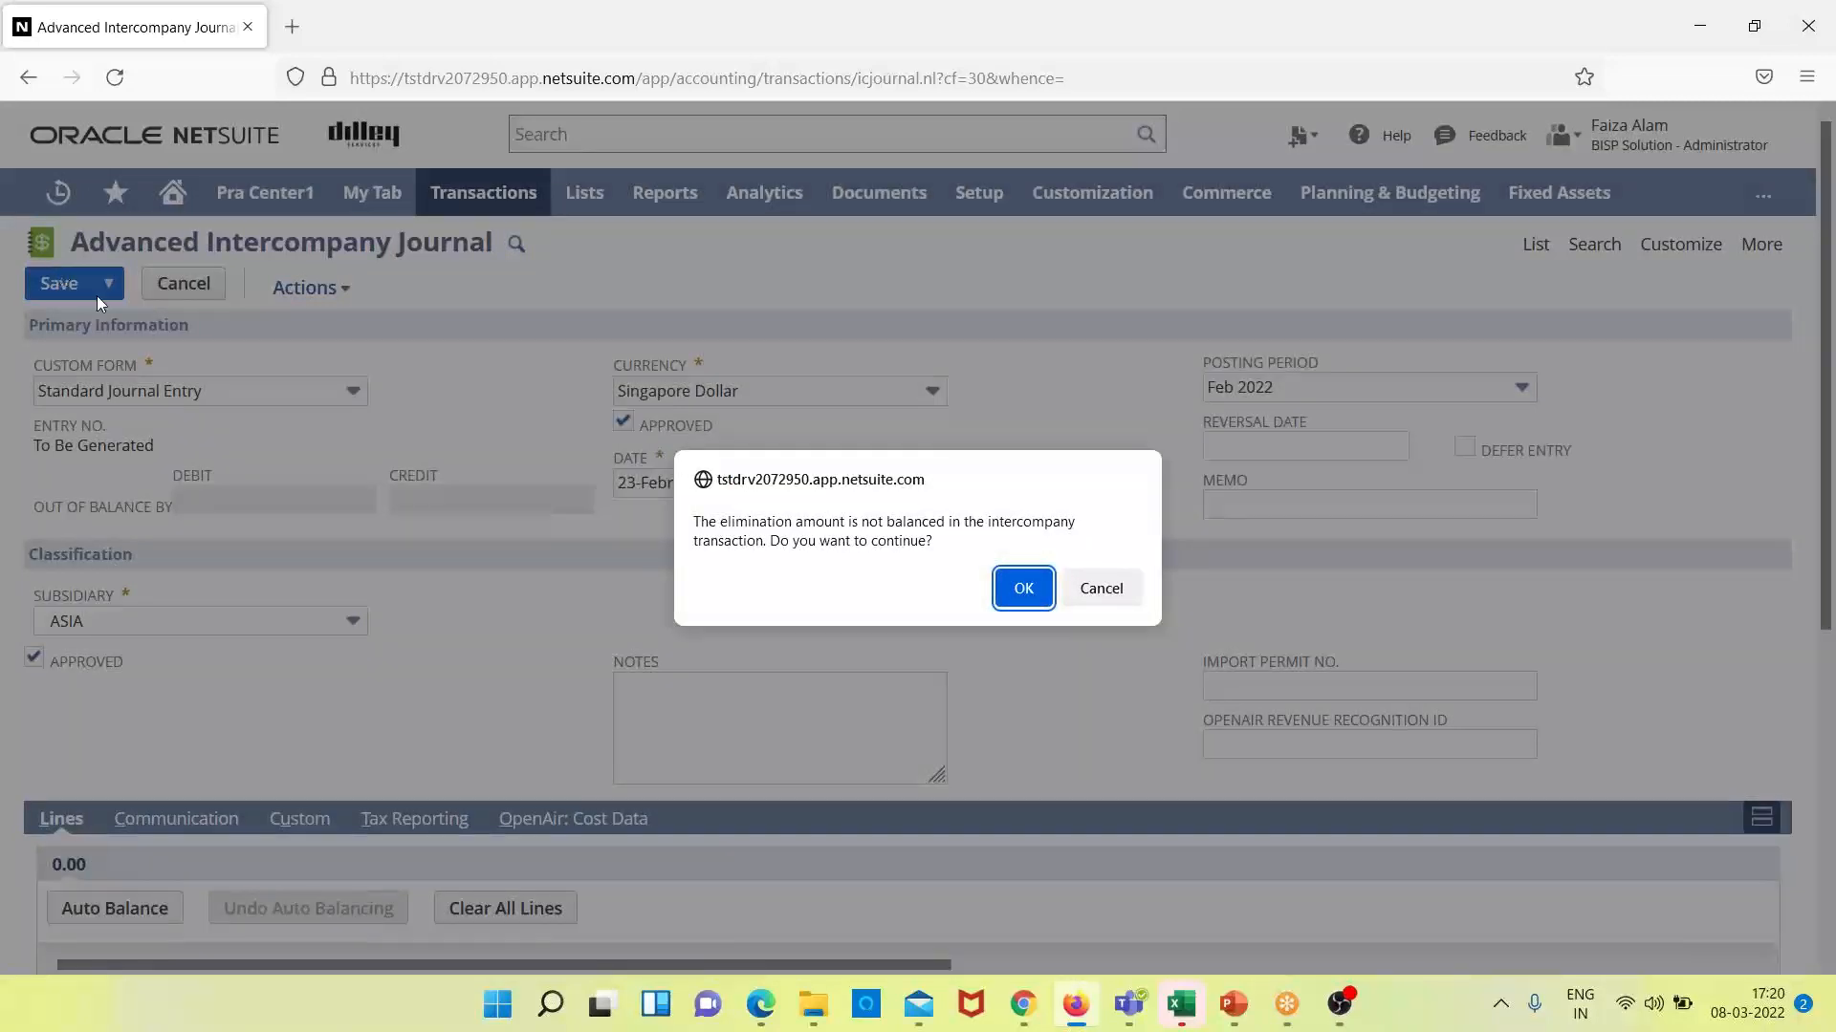
click(1108, 587)
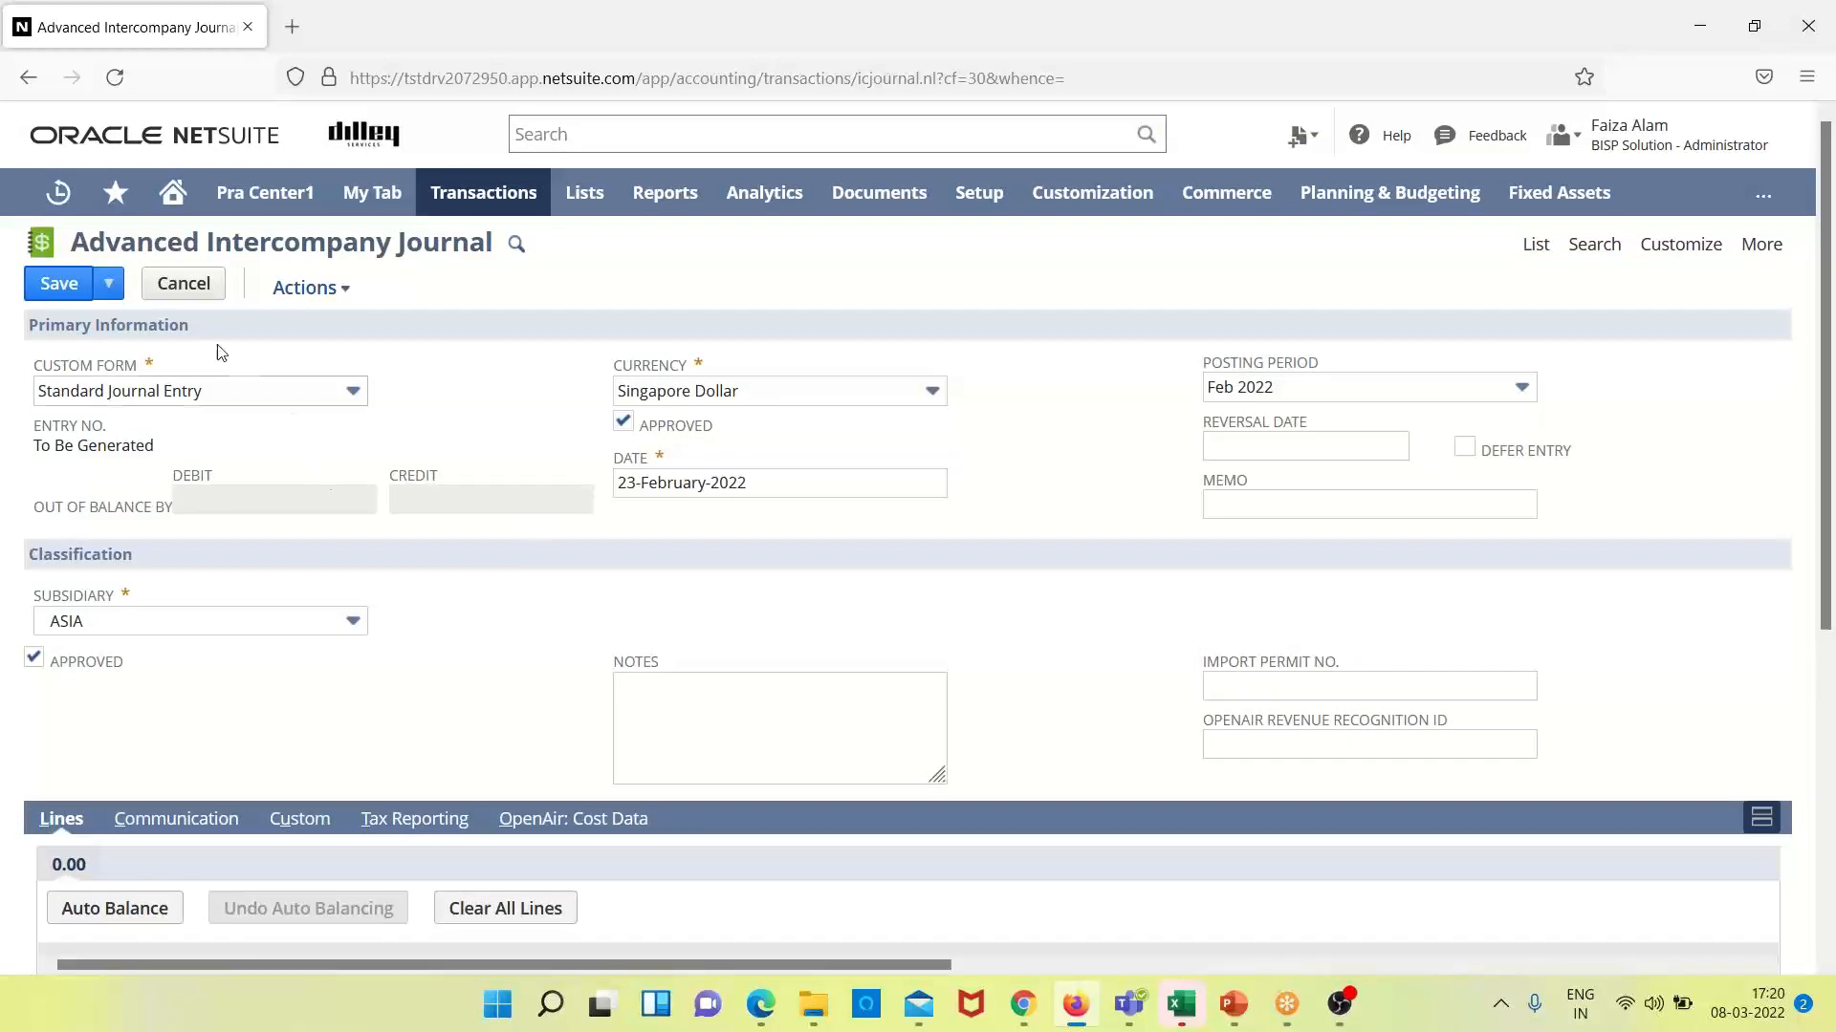
- Discard the current intercompany journal and set the custom form of the new entry to Standard Journal Entry
click(195, 286)
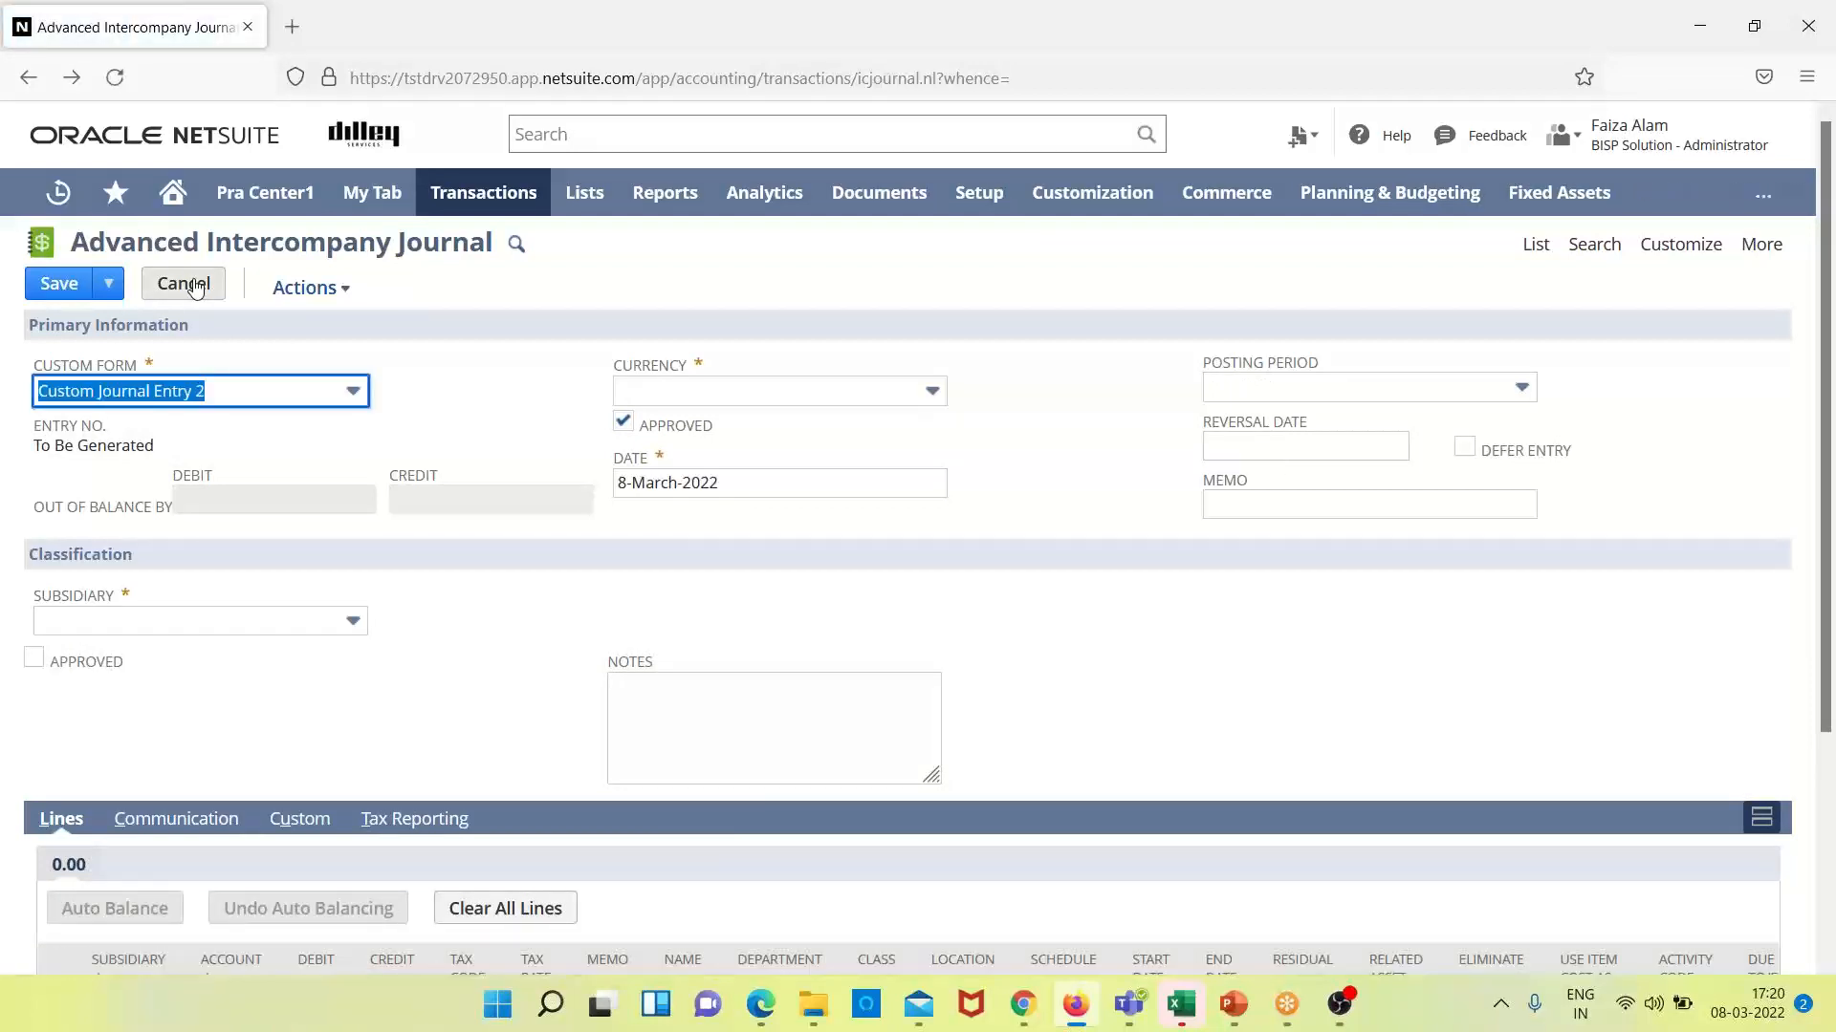
click(353, 395)
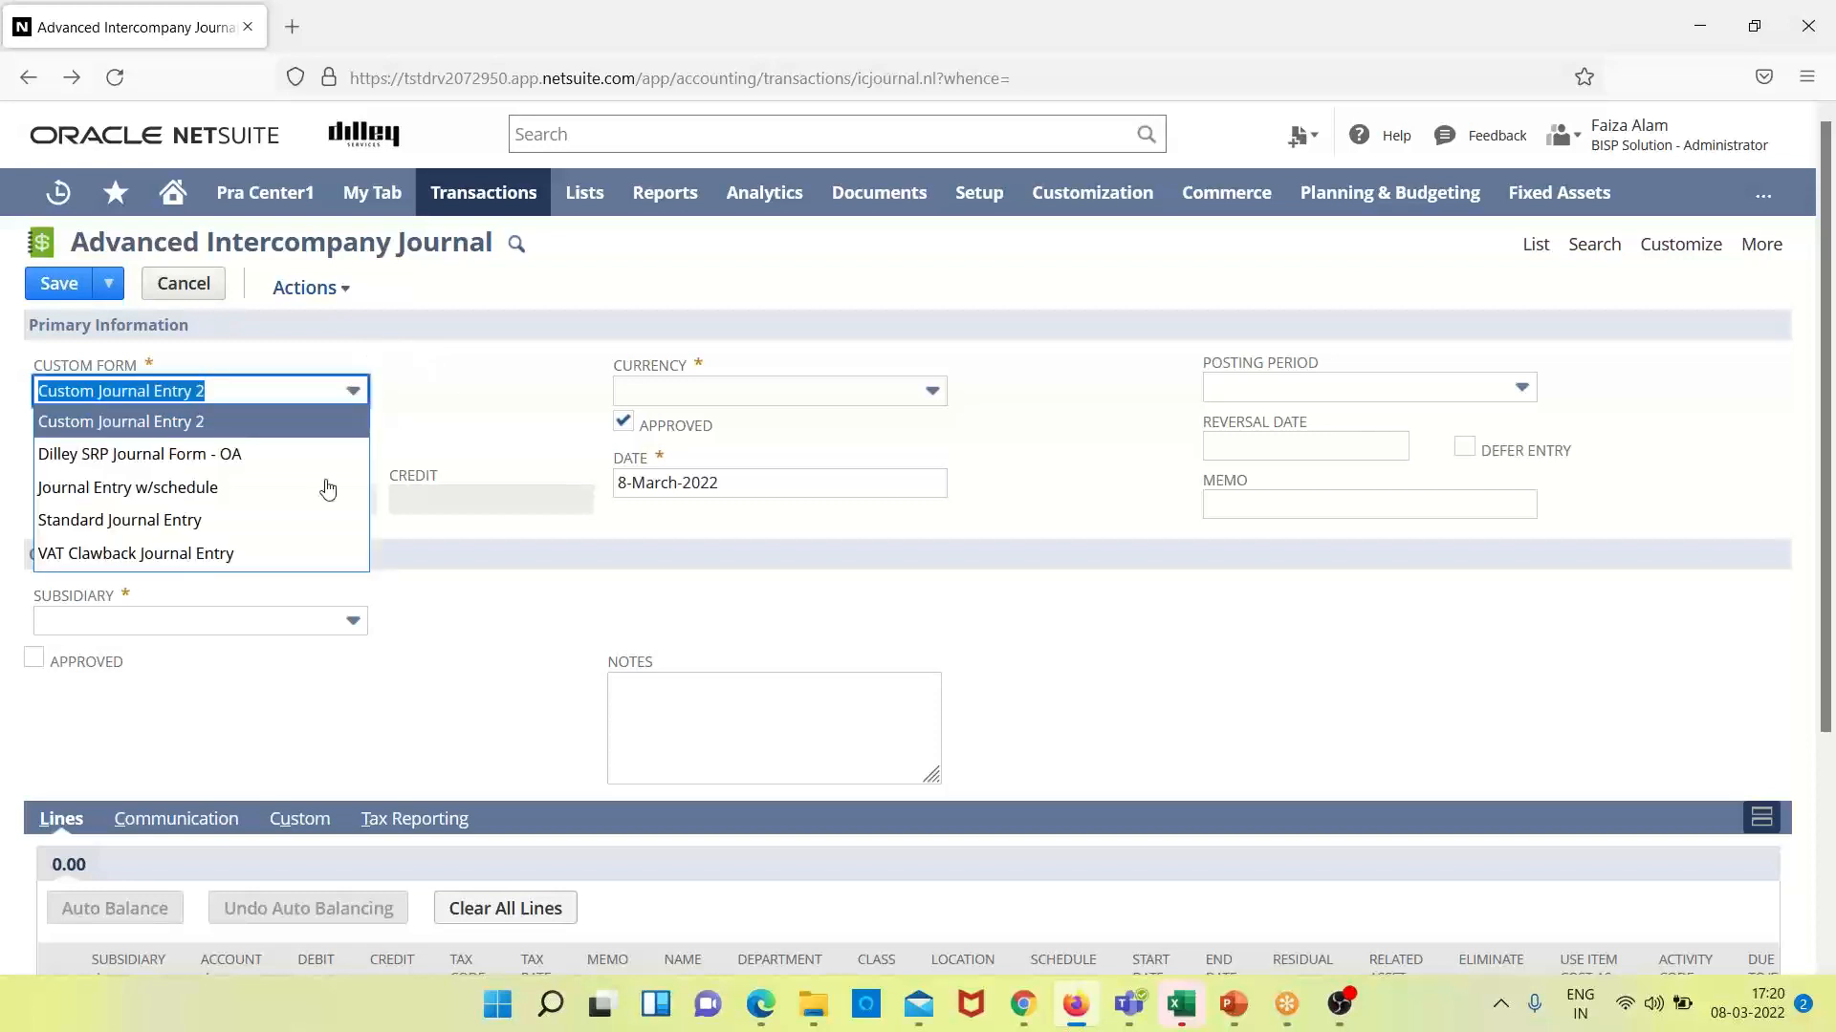
click(318, 521)
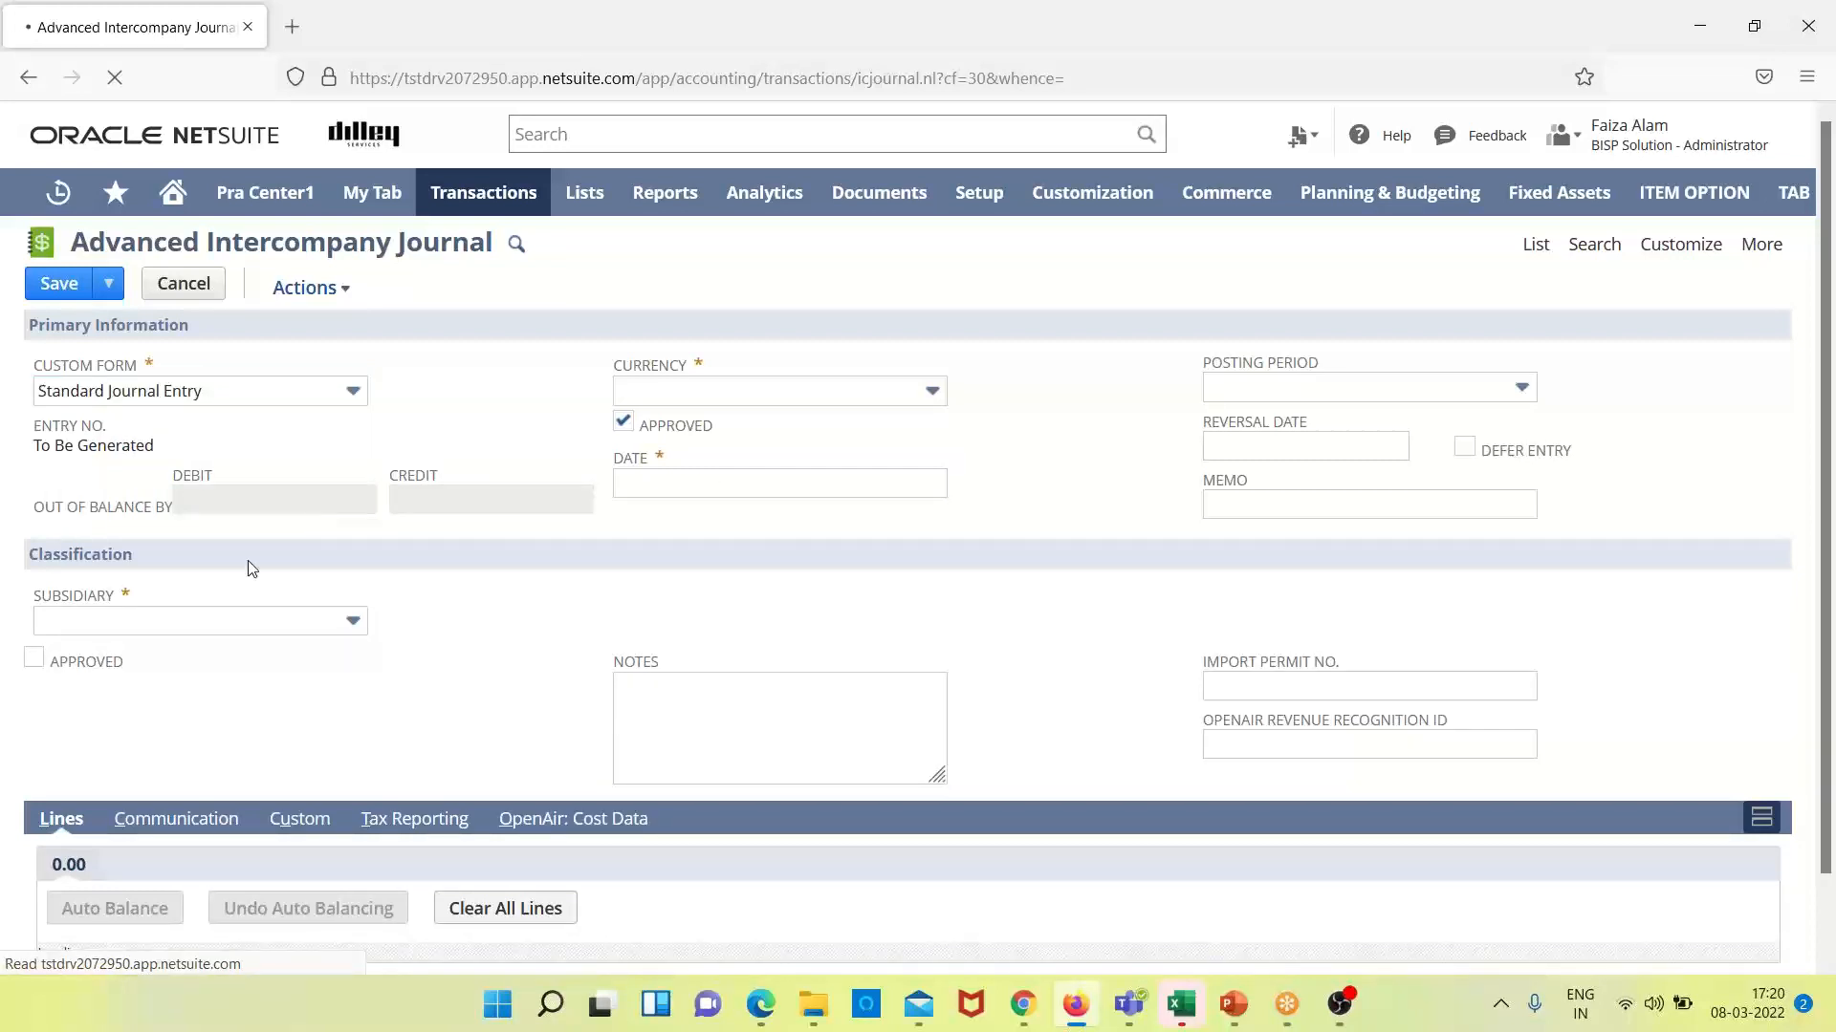
- Set the journal's subsidiary to BISP UK-HQ, mark it approved under Classification, and date it 2-March-2022
click(355, 623)
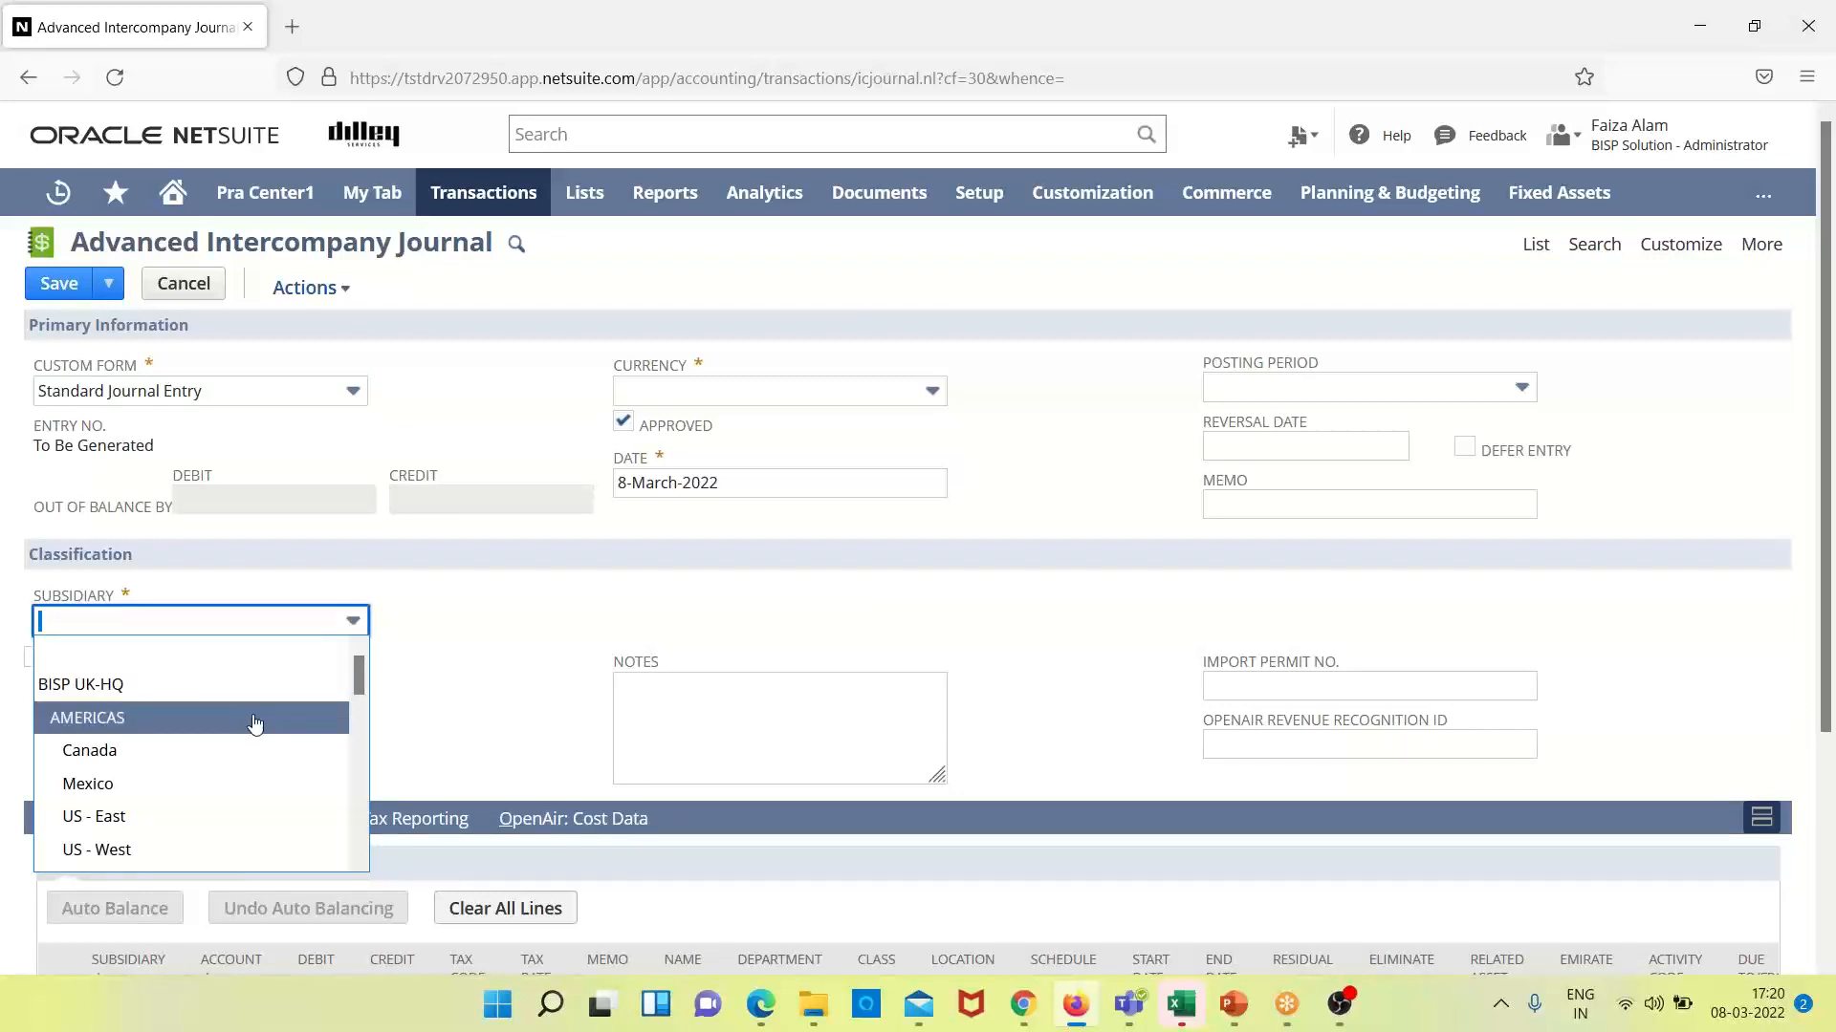
click(307, 690)
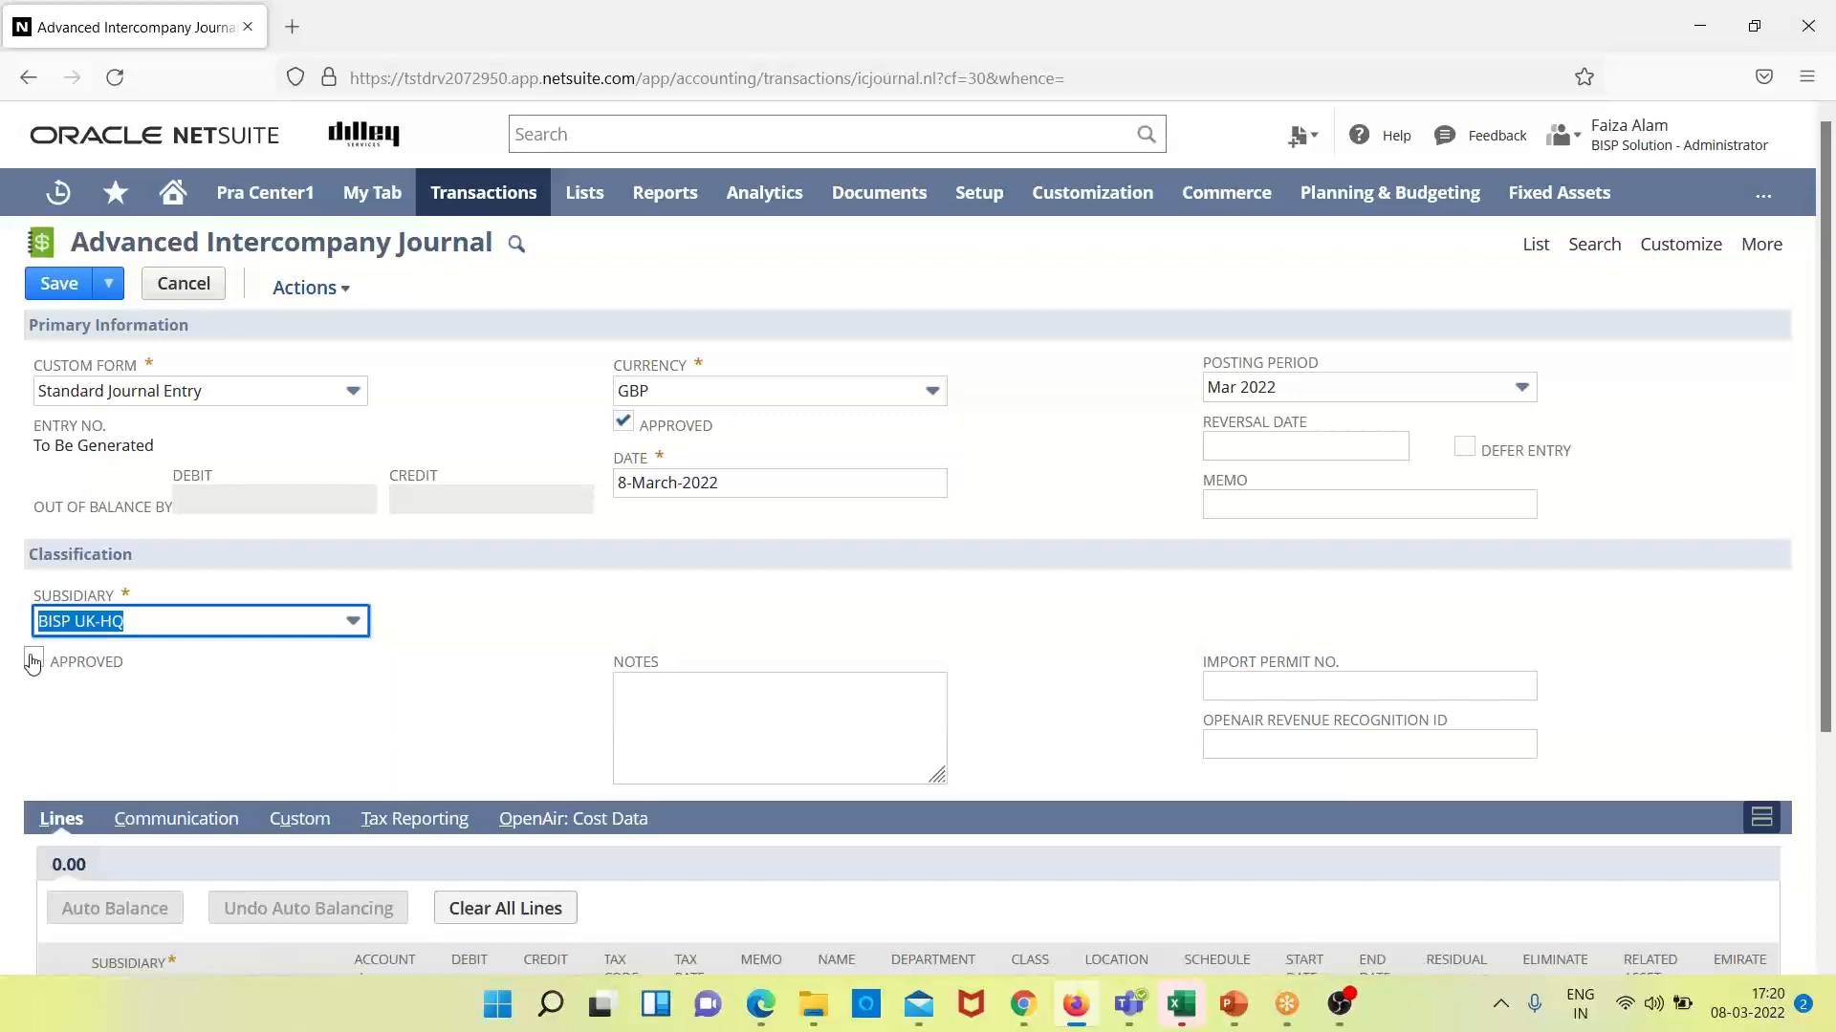
click(33, 661)
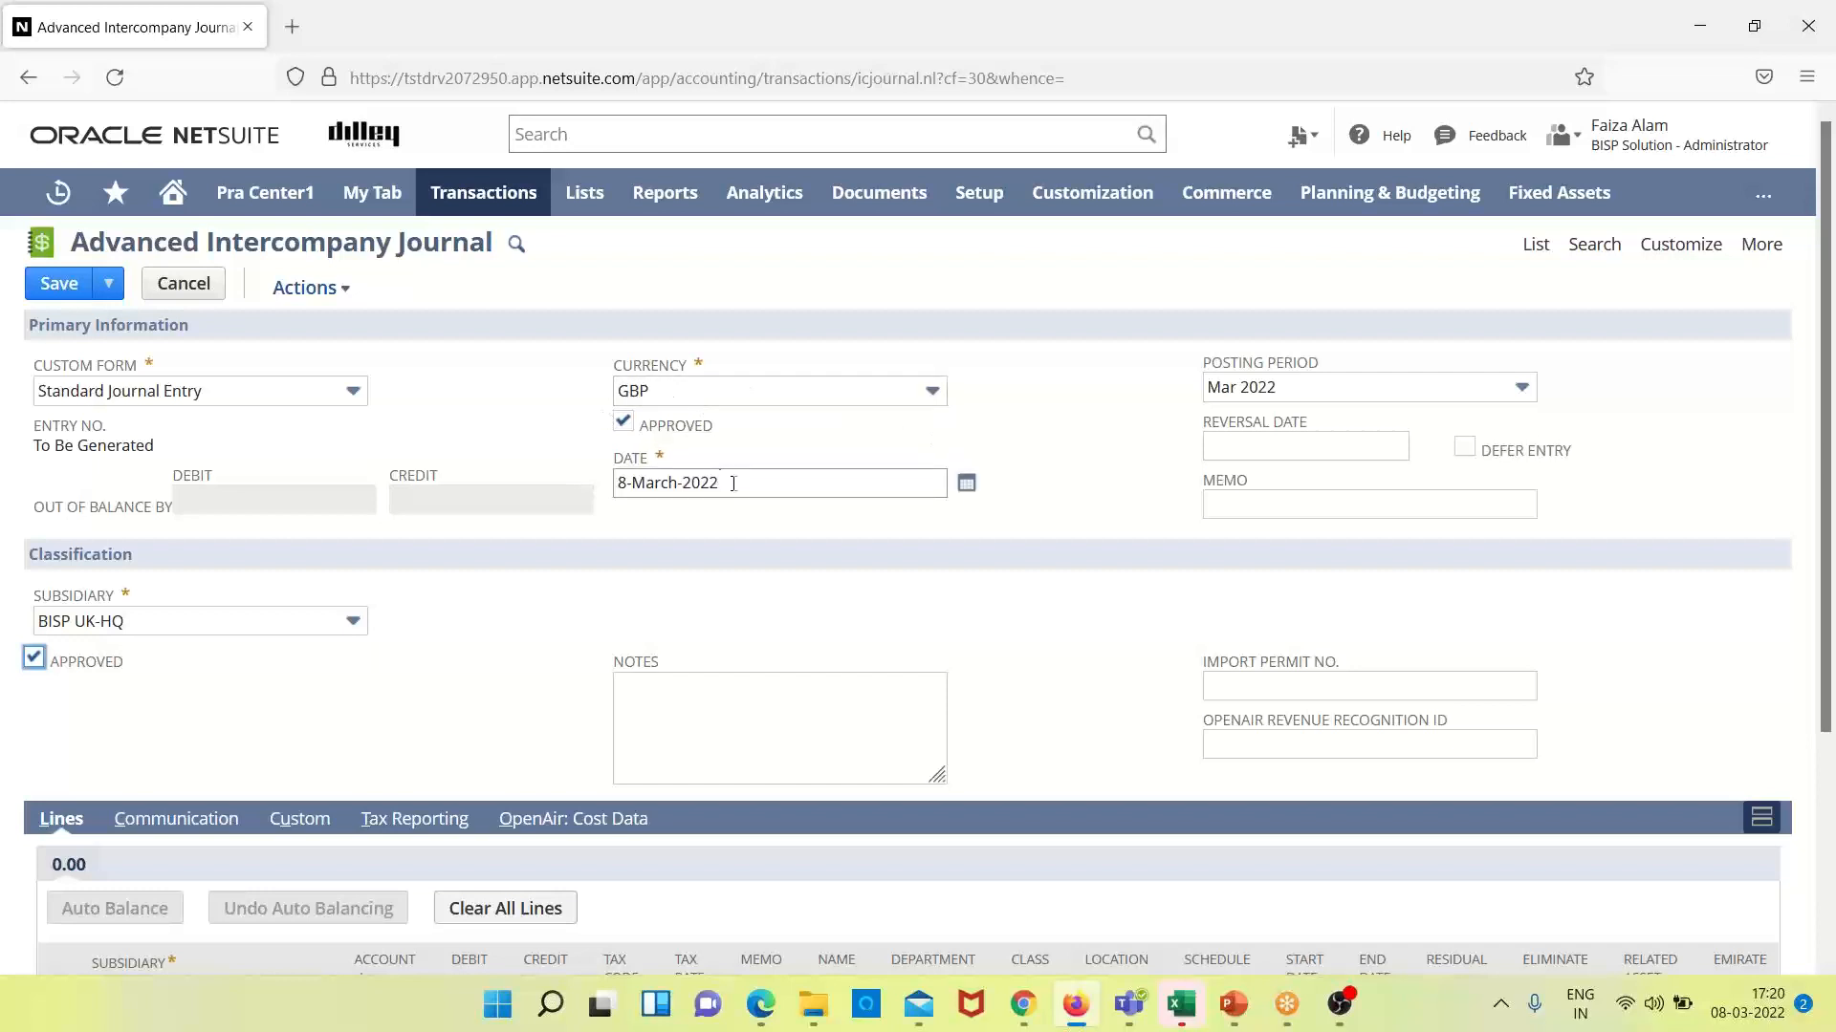
click(965, 482)
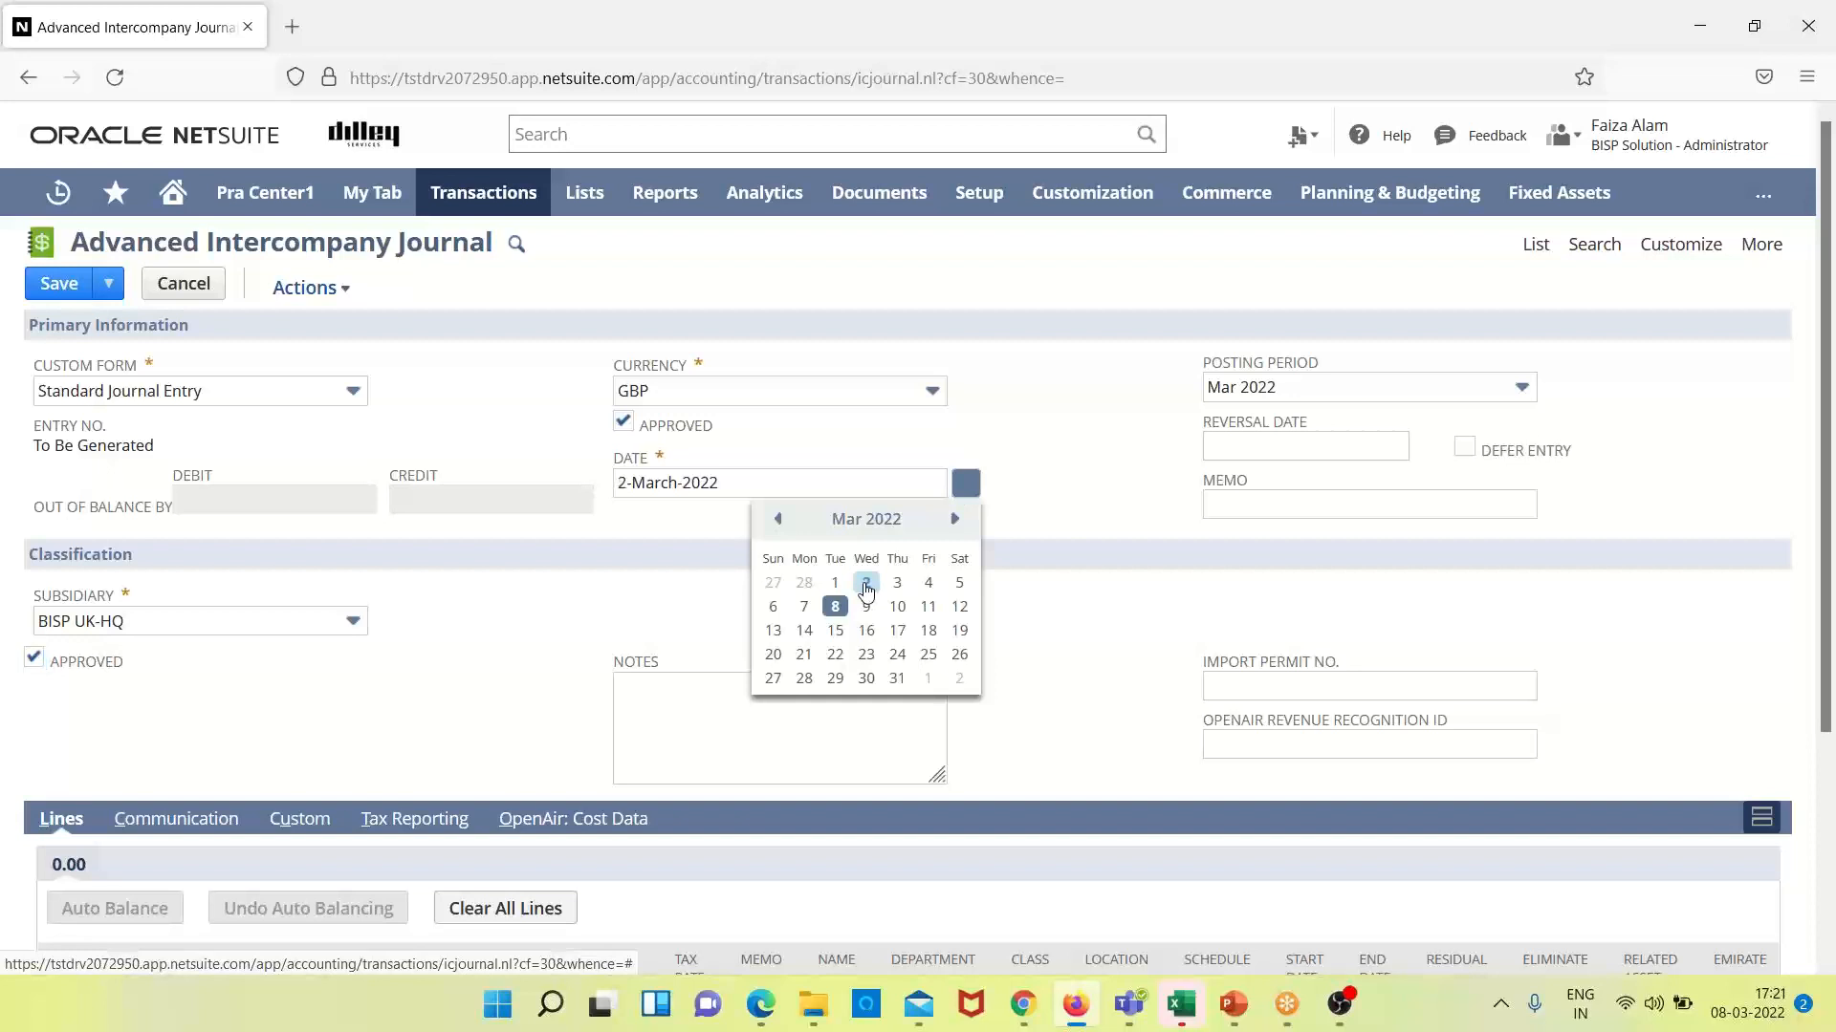
click(867, 585)
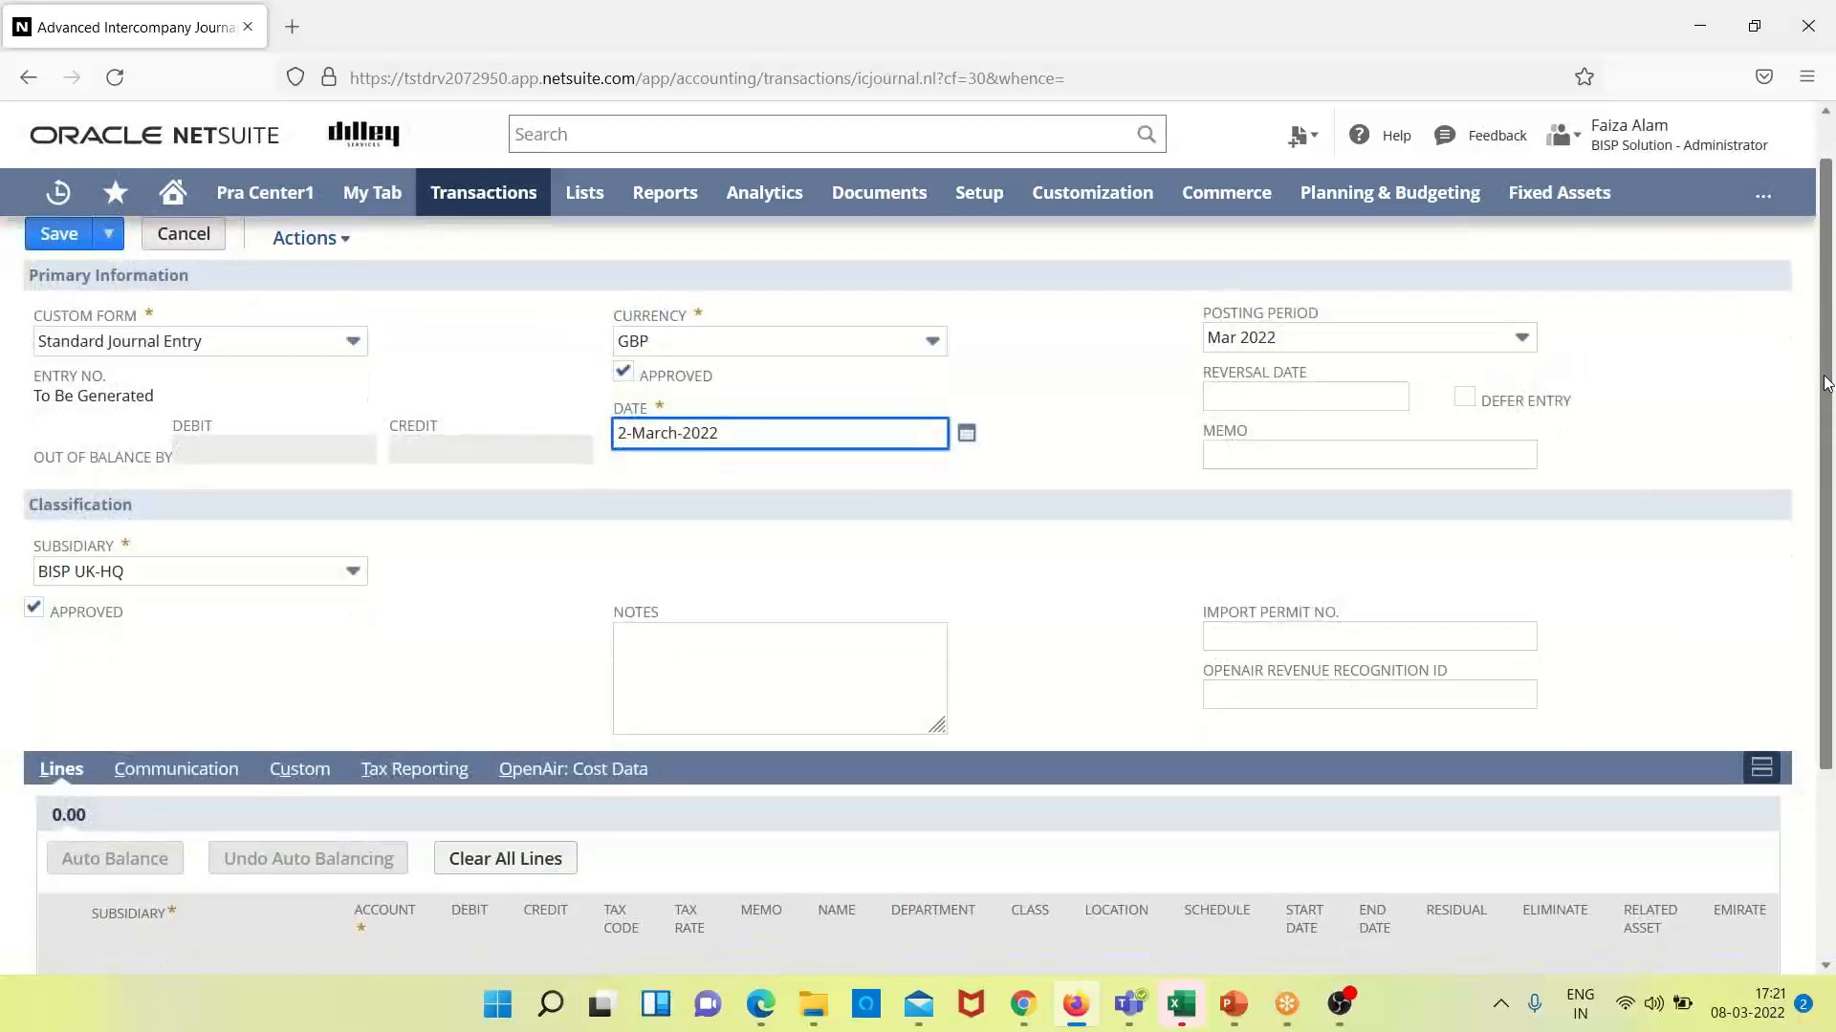
- Add a BISP UK-HQ journal line debiting account 1251 GST Paid with 500
drag(1826, 378, 1831, 636)
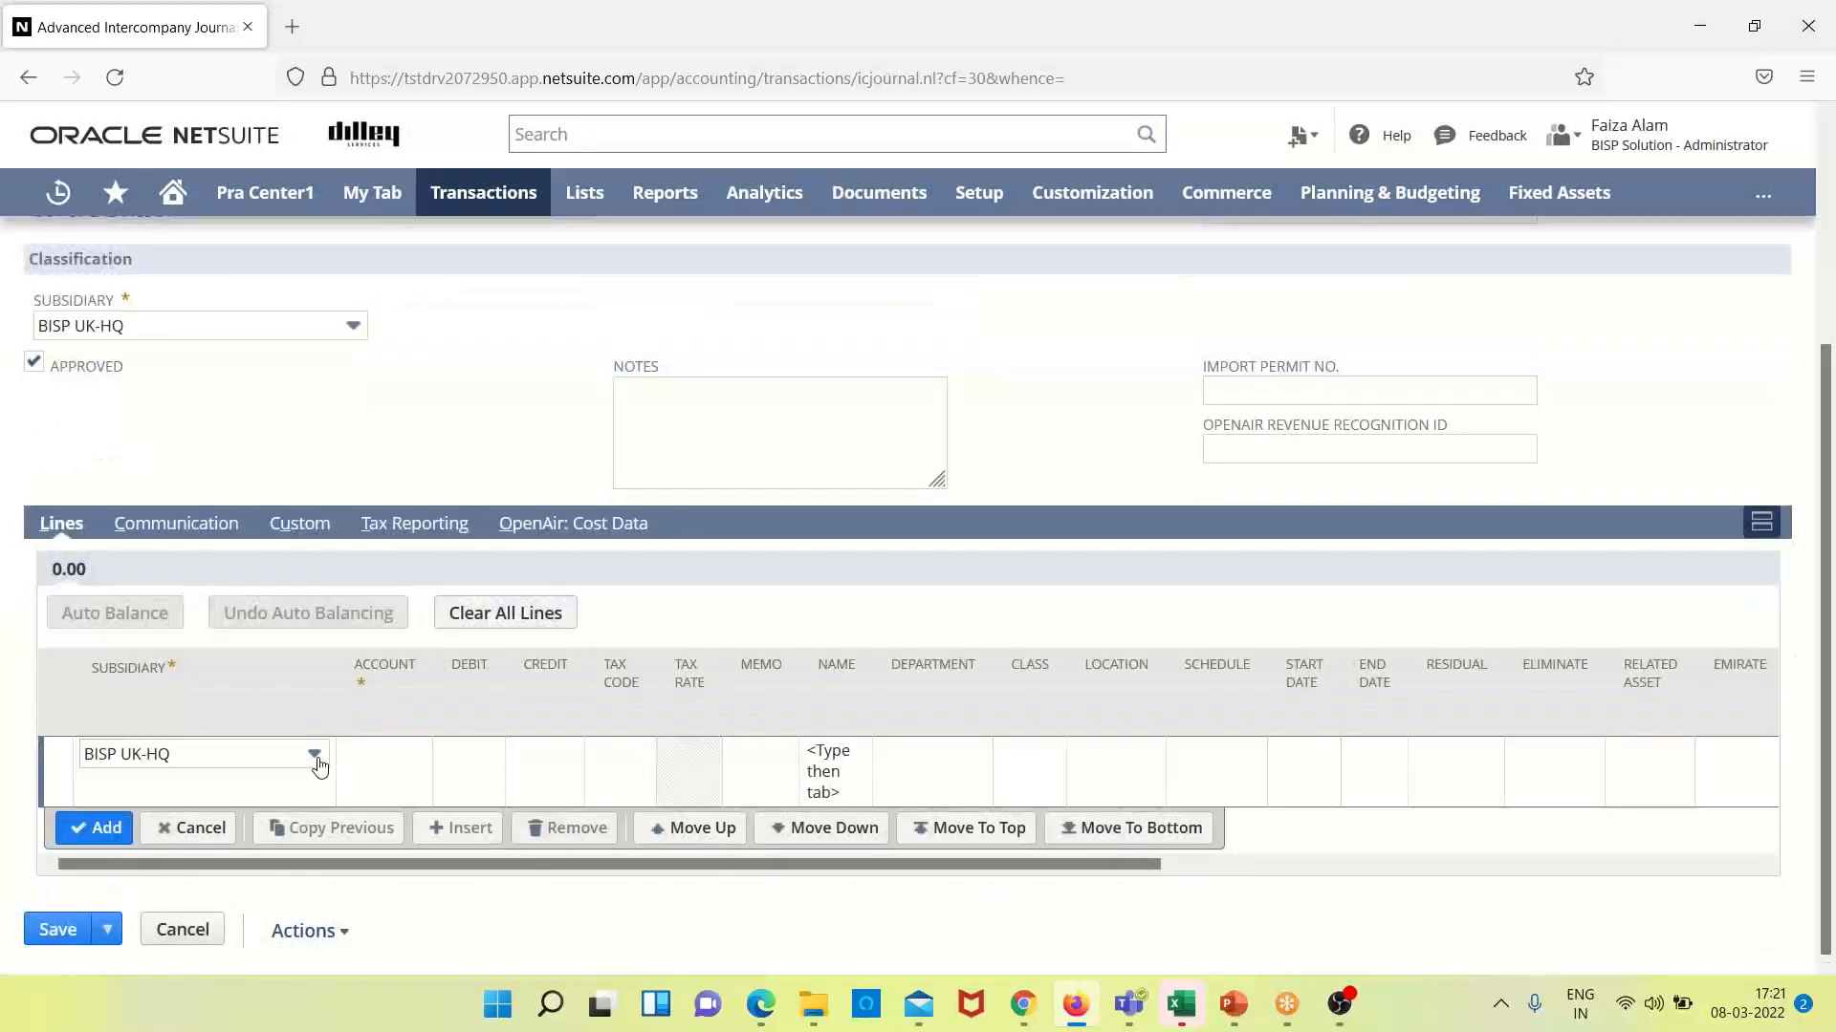
click(409, 758)
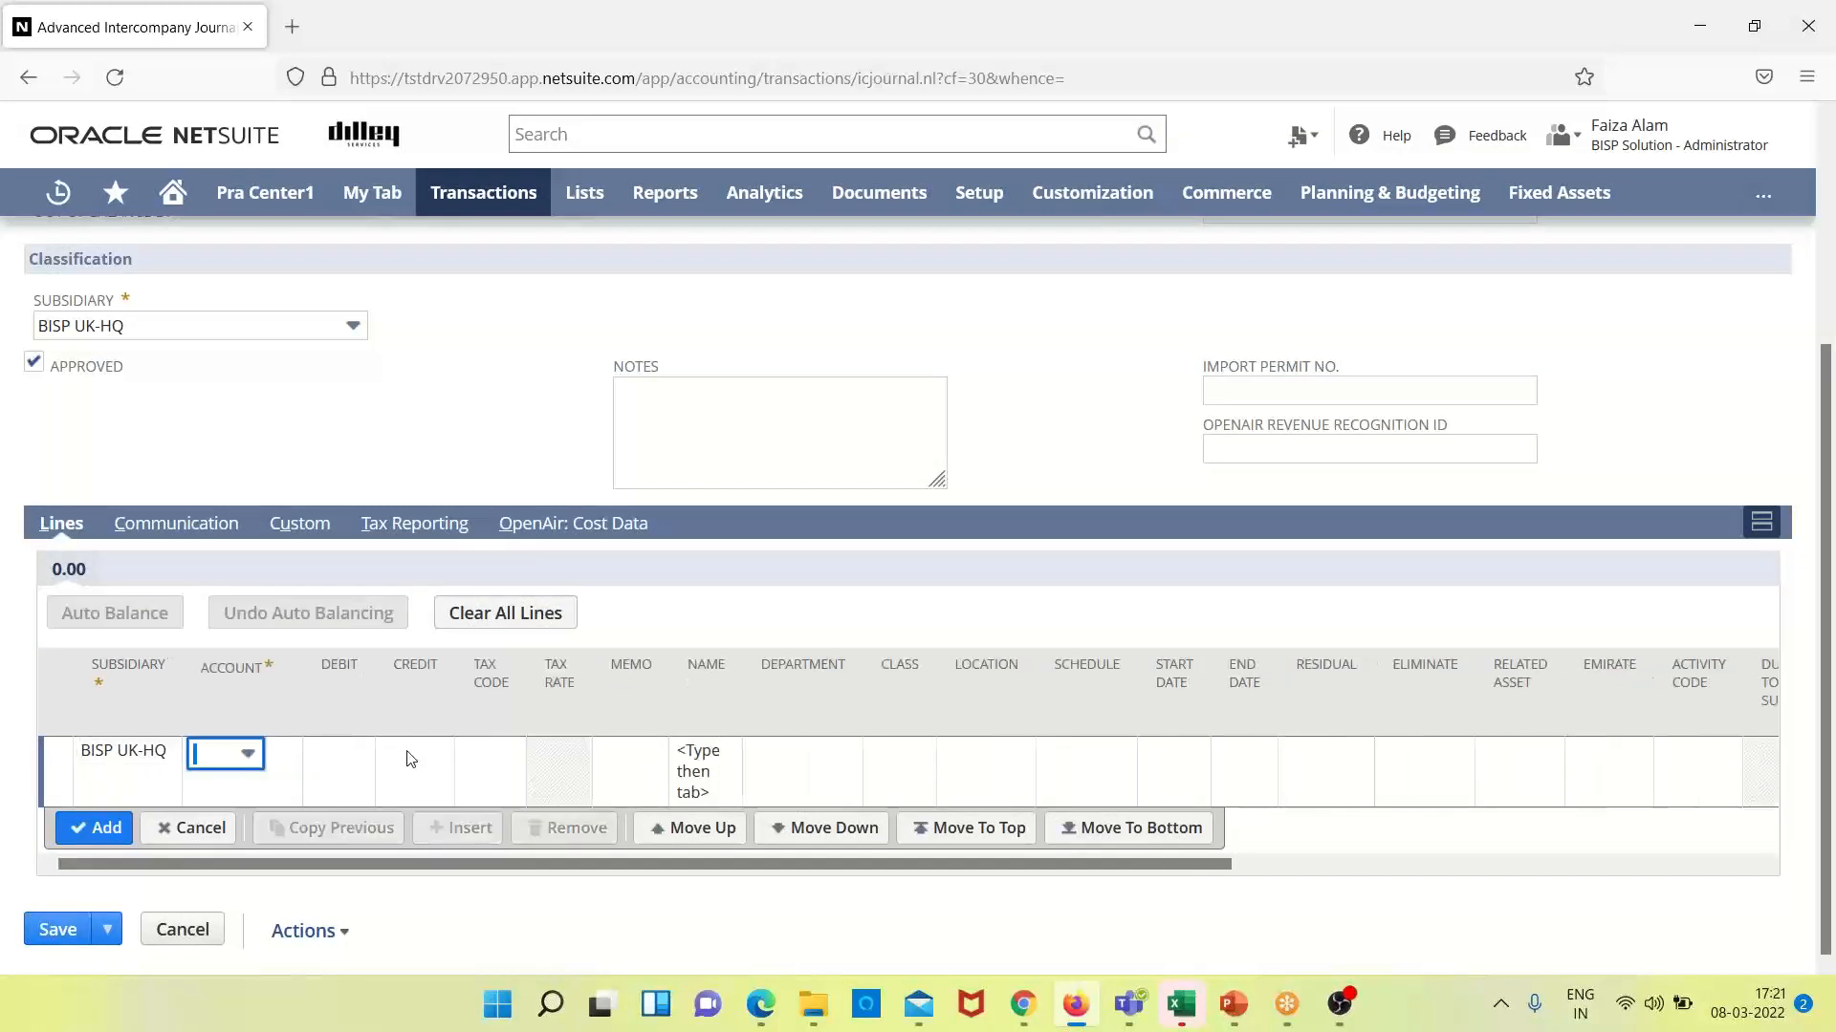
click(250, 757)
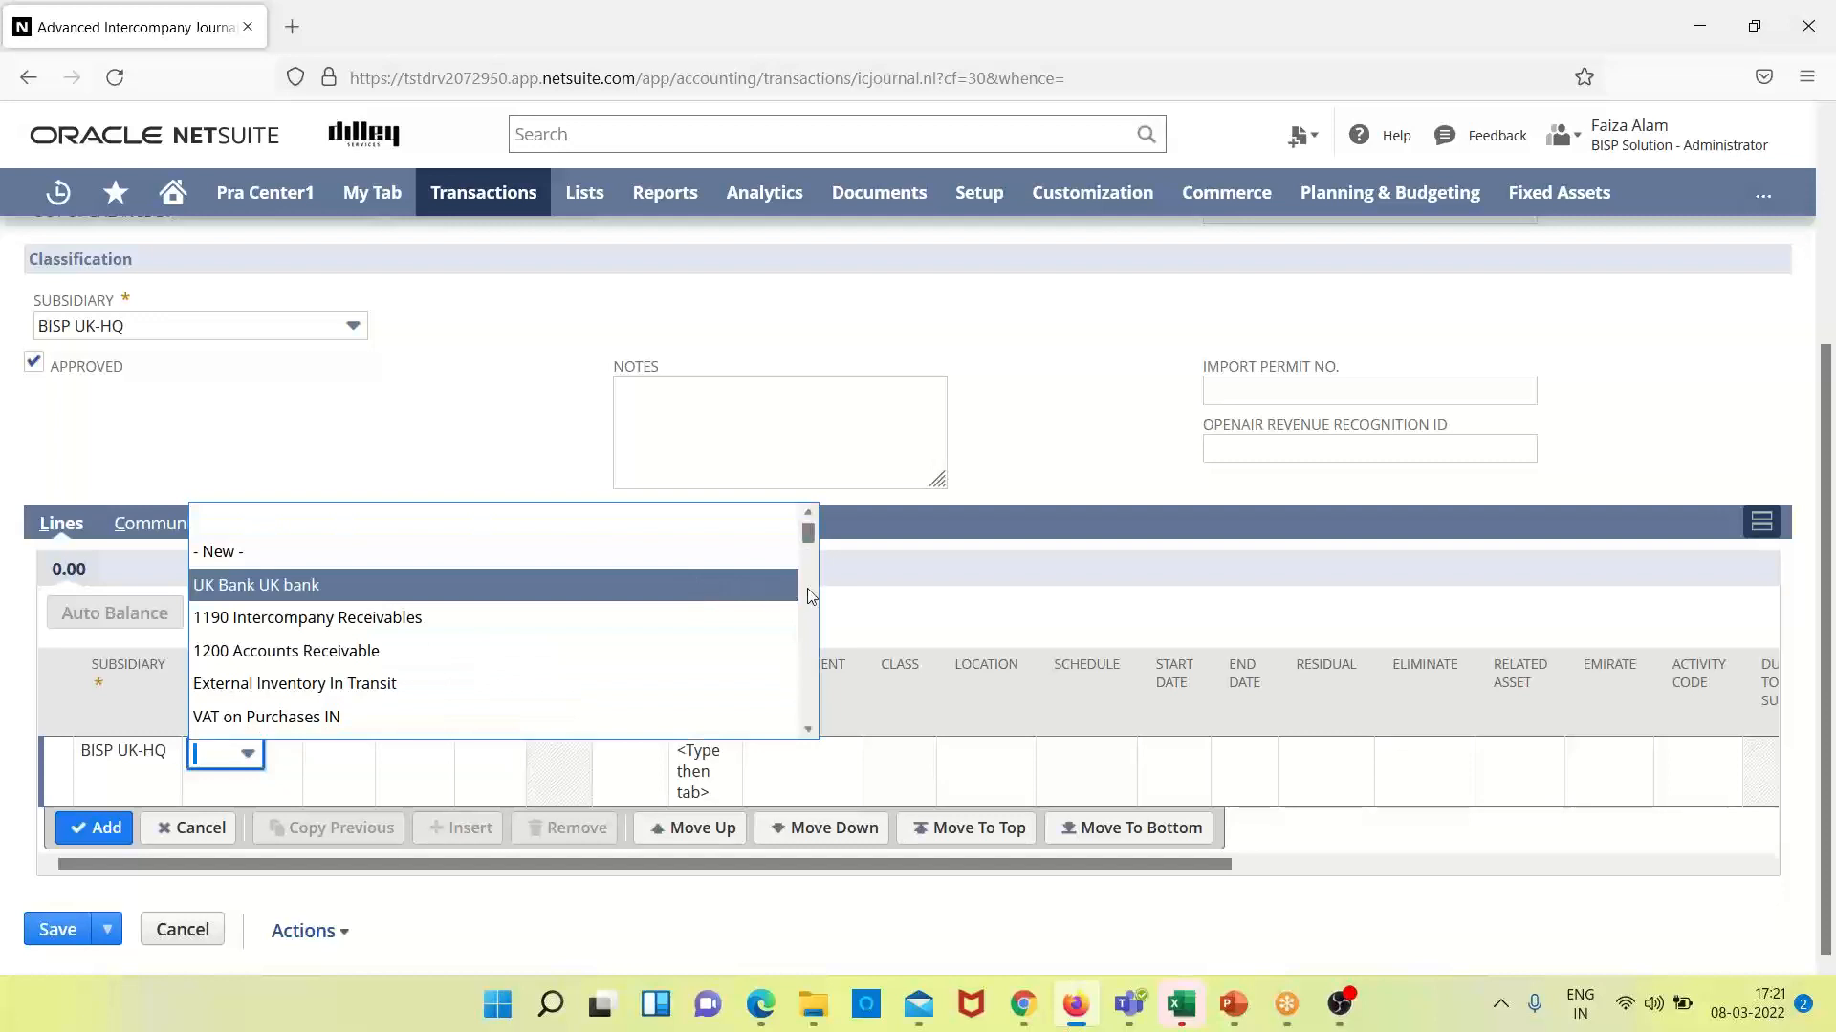
scroll(808, 560, down, 5)
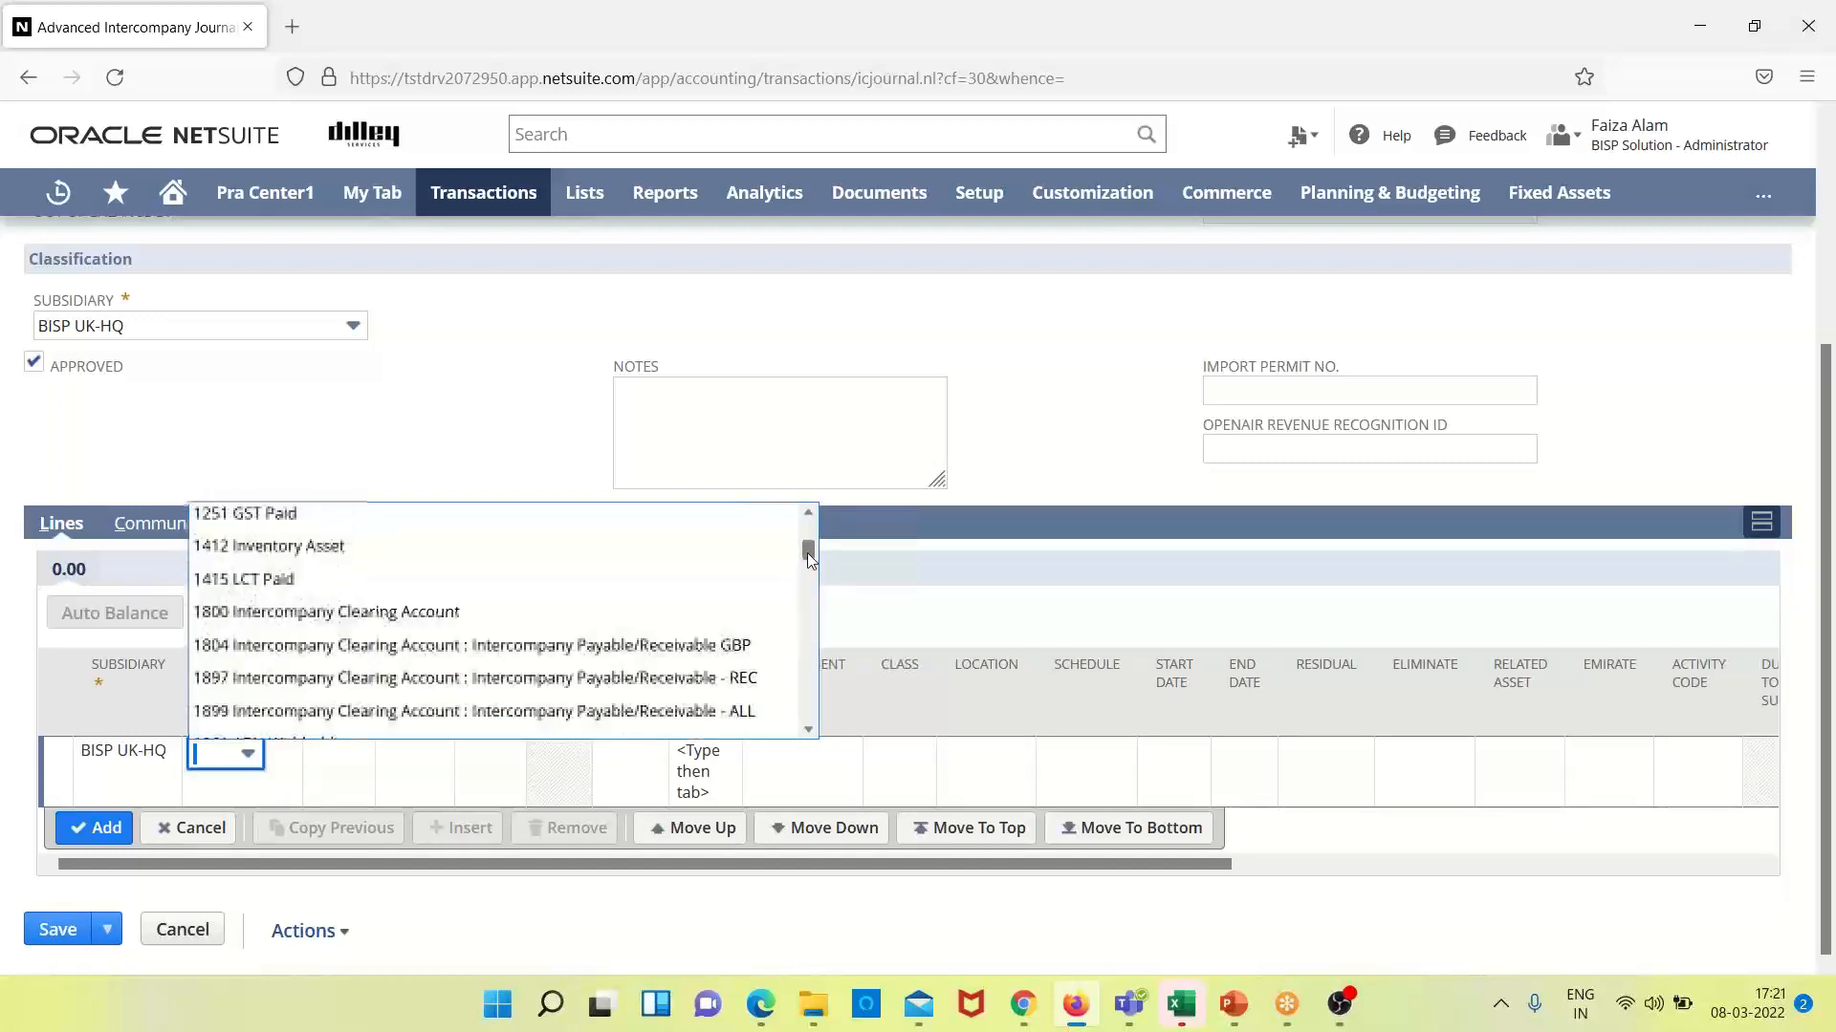
scroll(807, 553, up, 3)
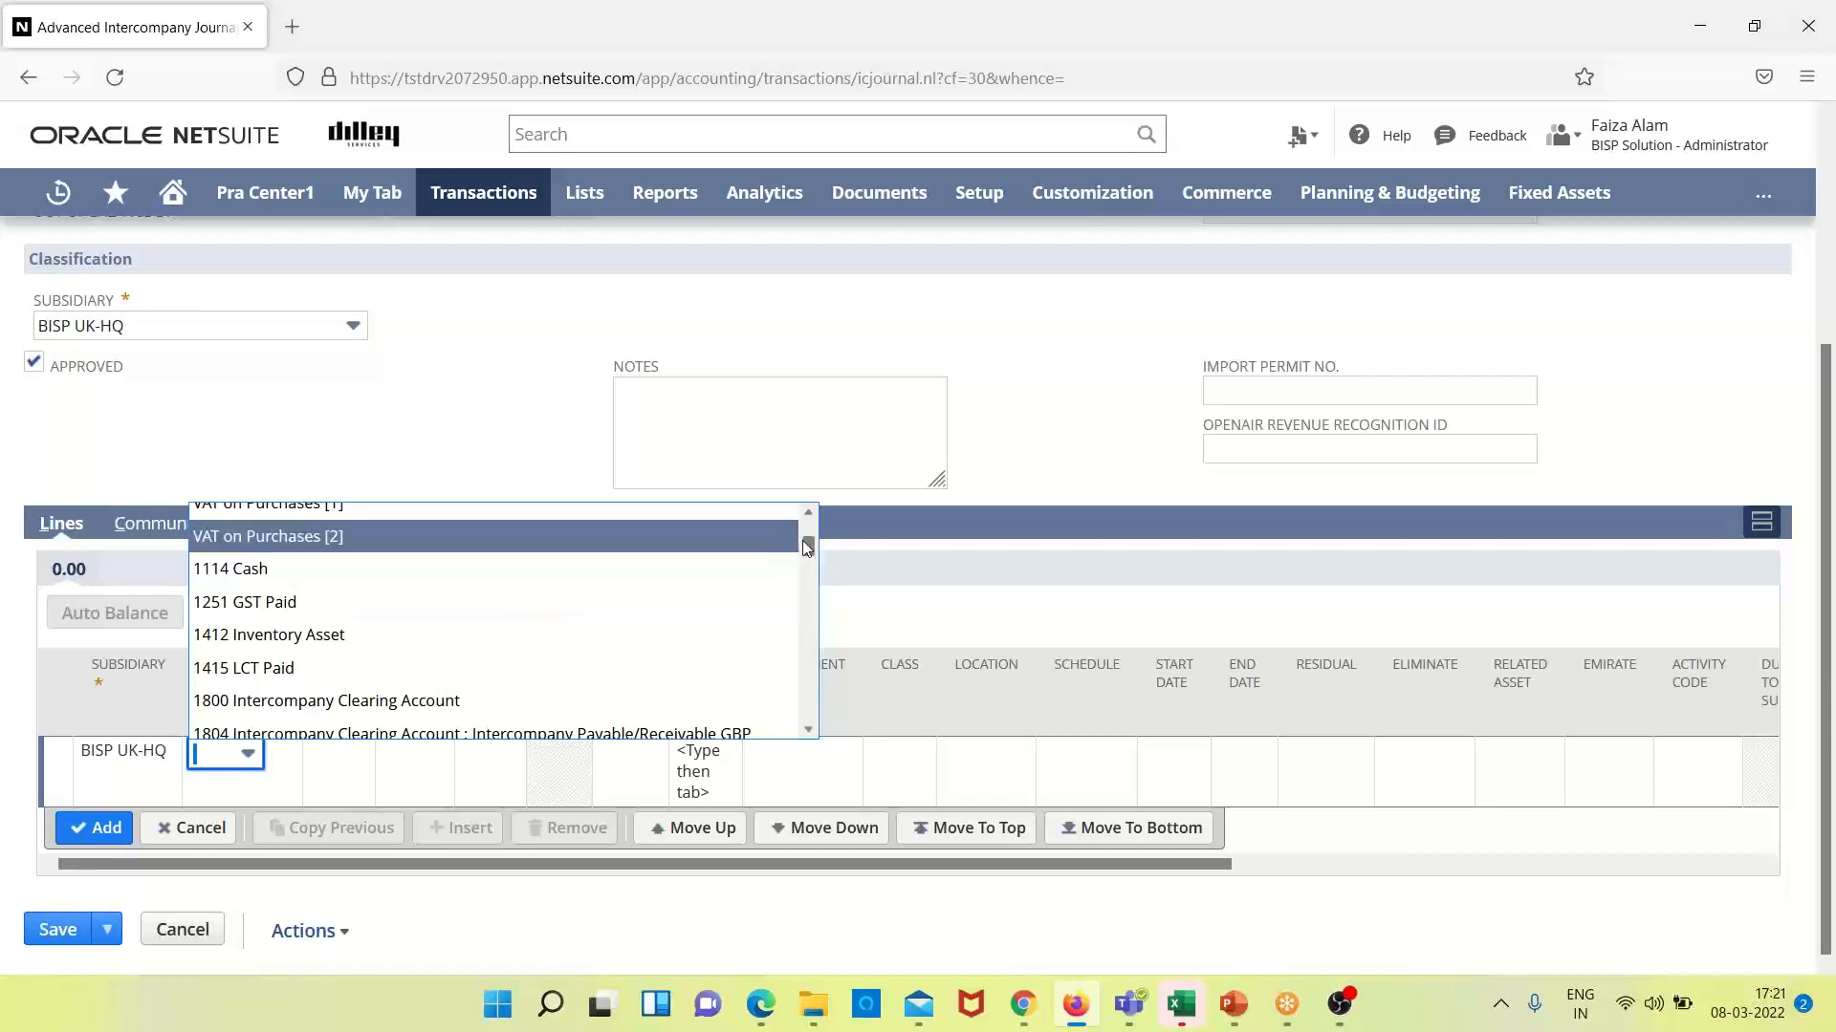
mouse_move(808, 549)
mouse_down()
mouse_move(807, 572)
mouse_move(807, 546)
mouse_up()
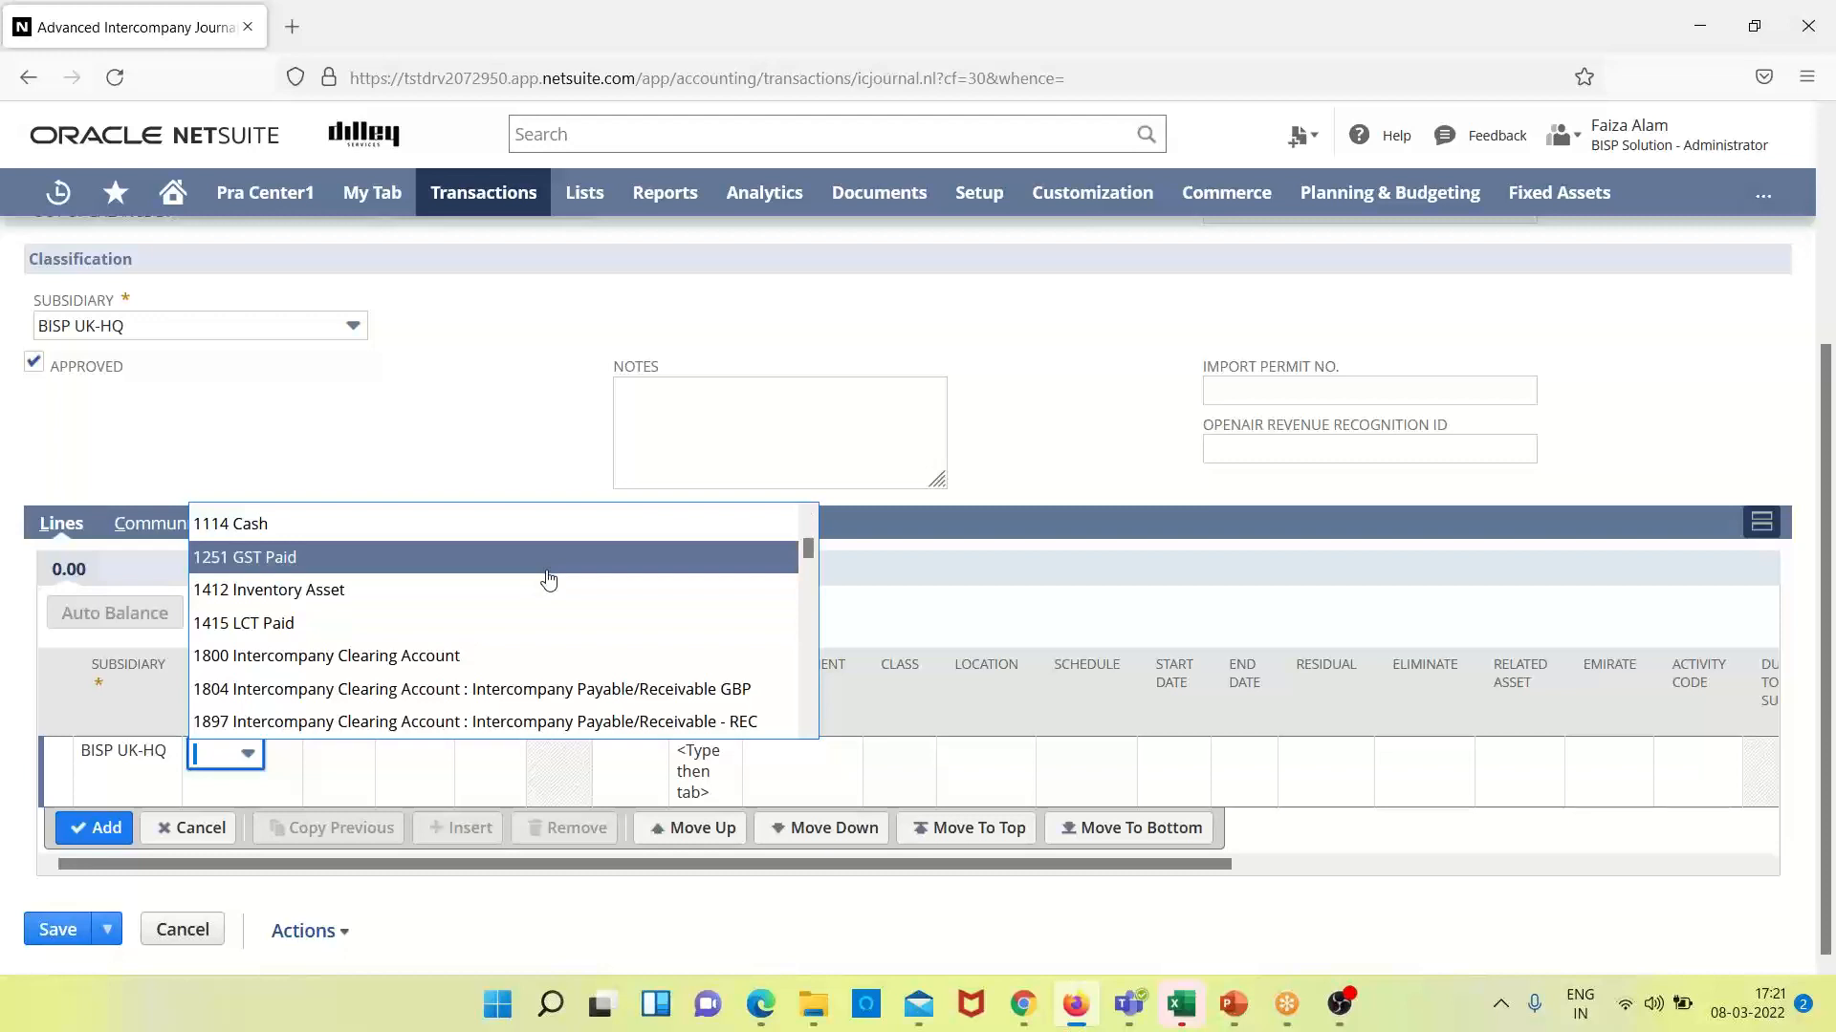
click(548, 558)
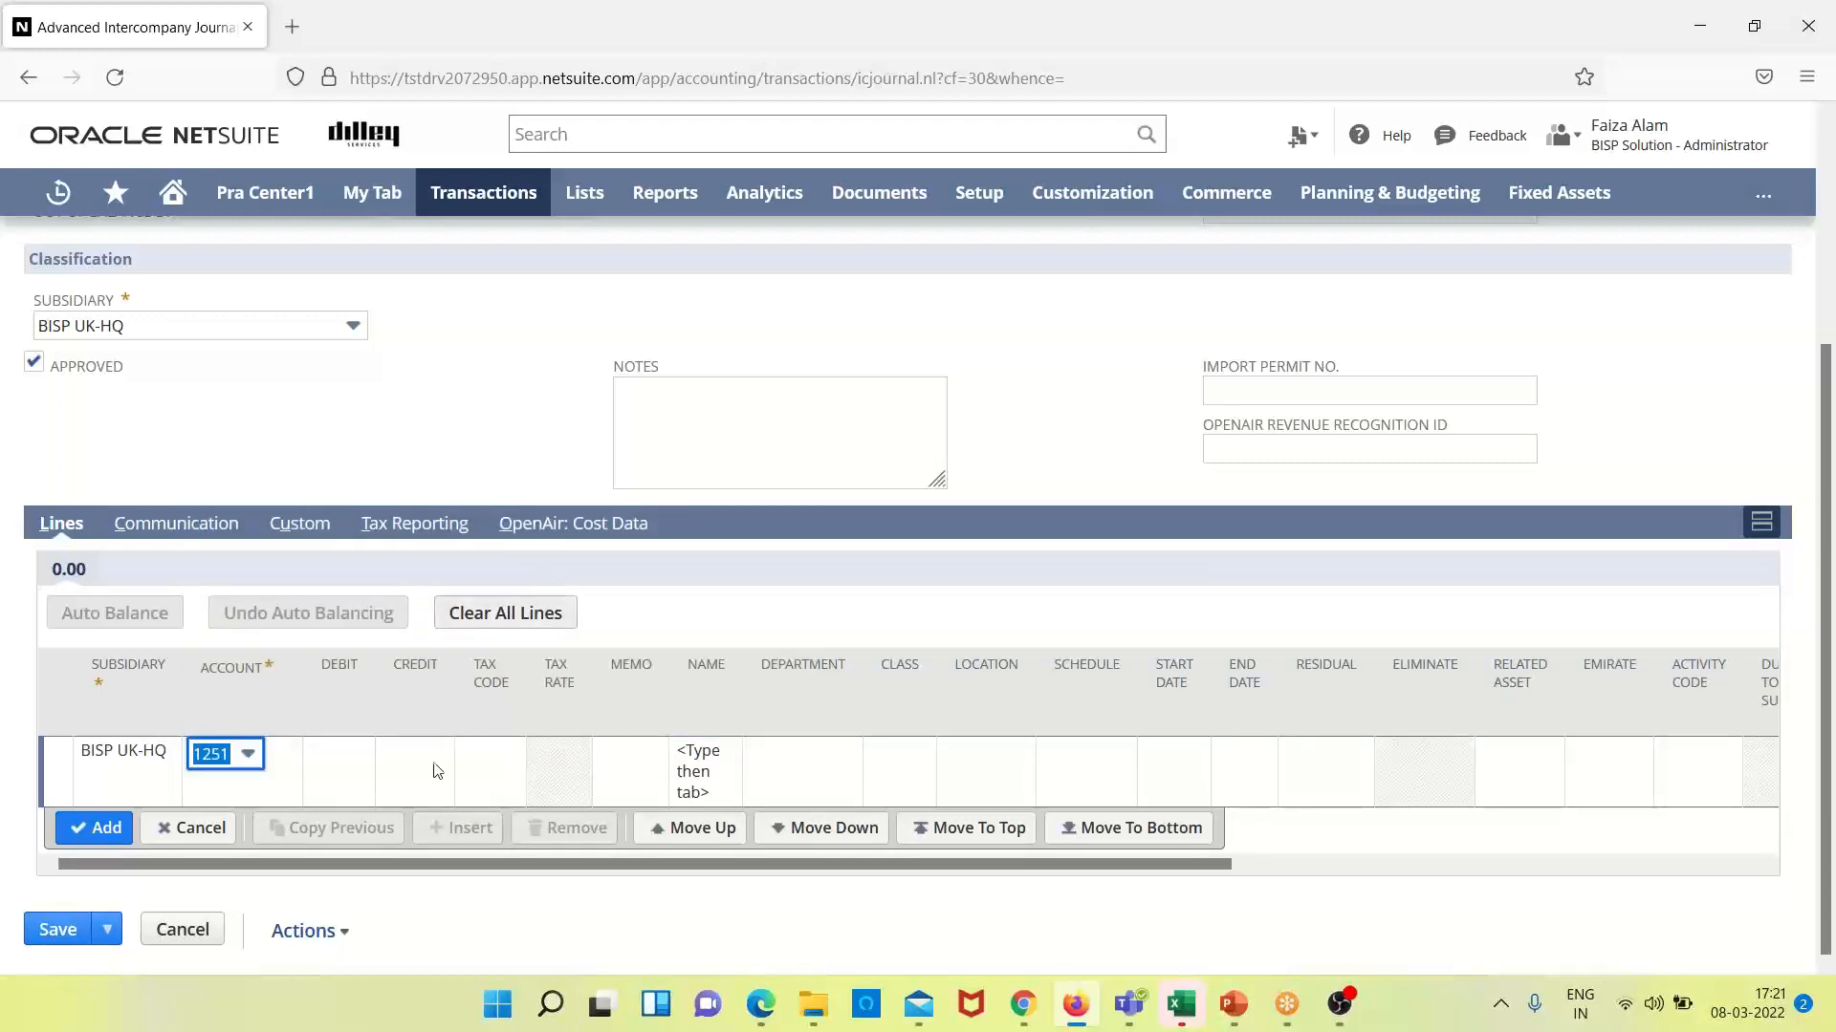
click(336, 759)
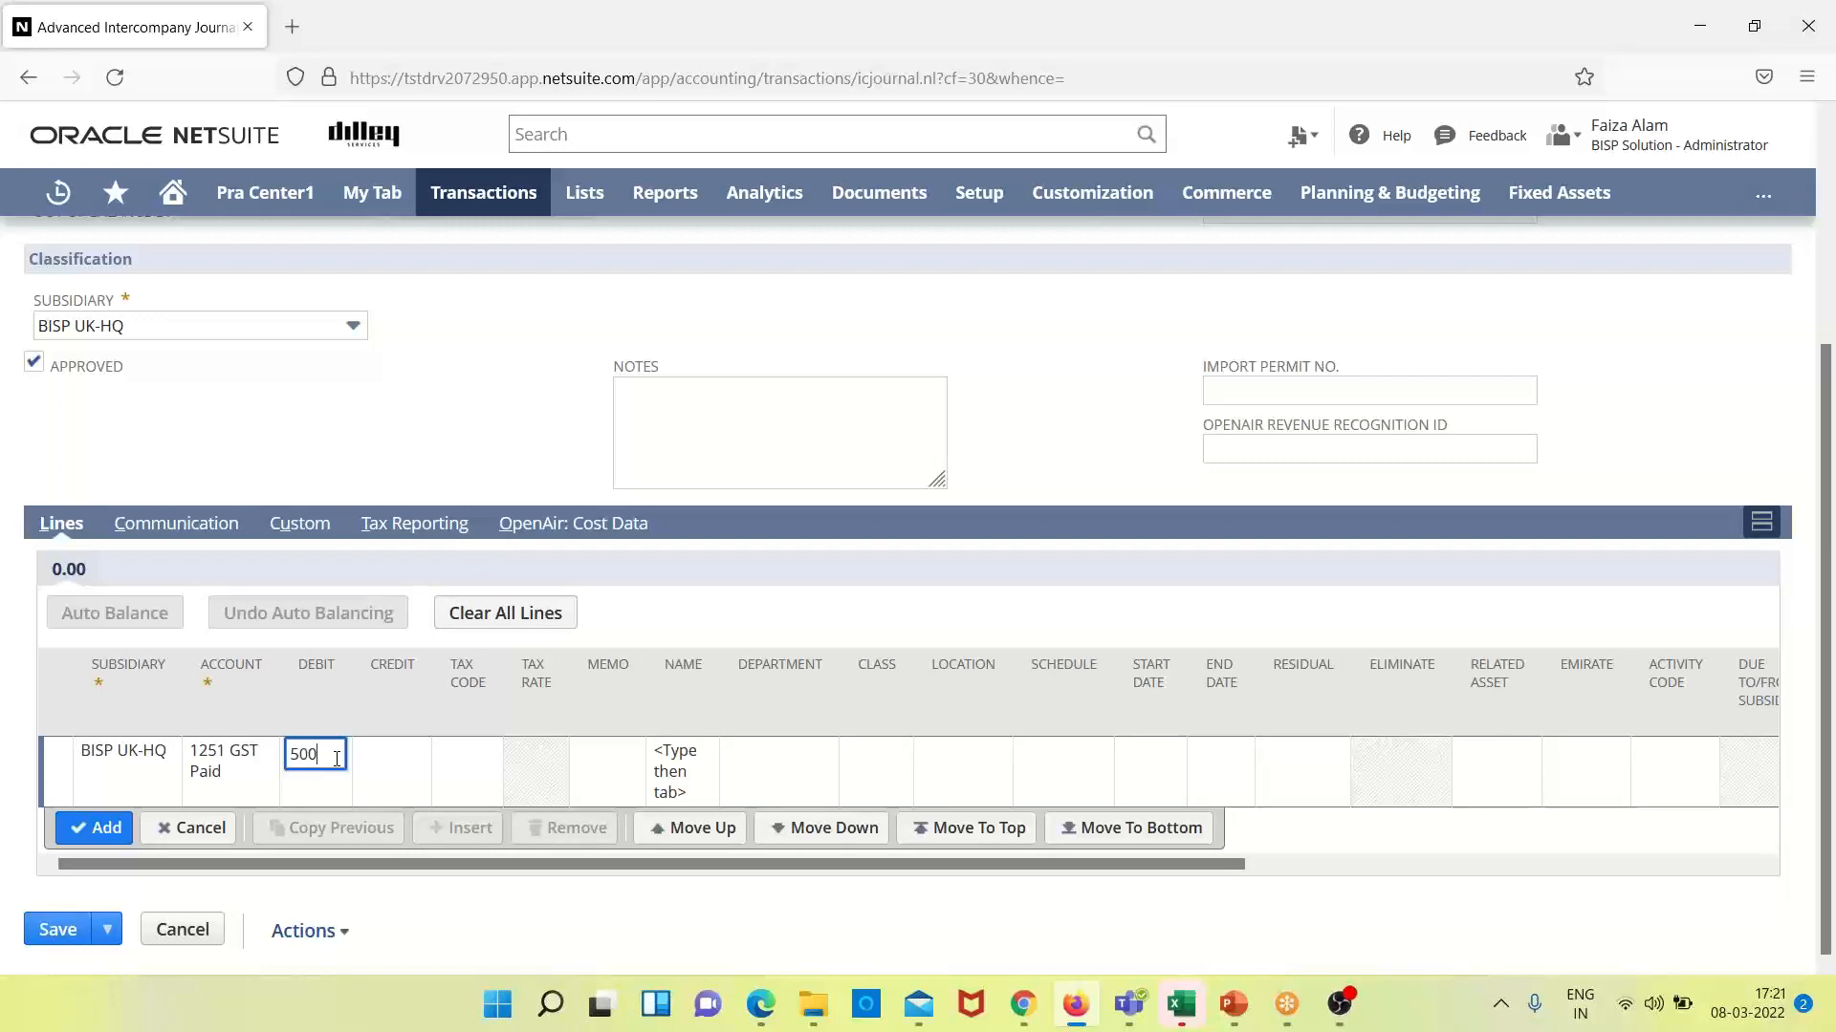
click(107, 828)
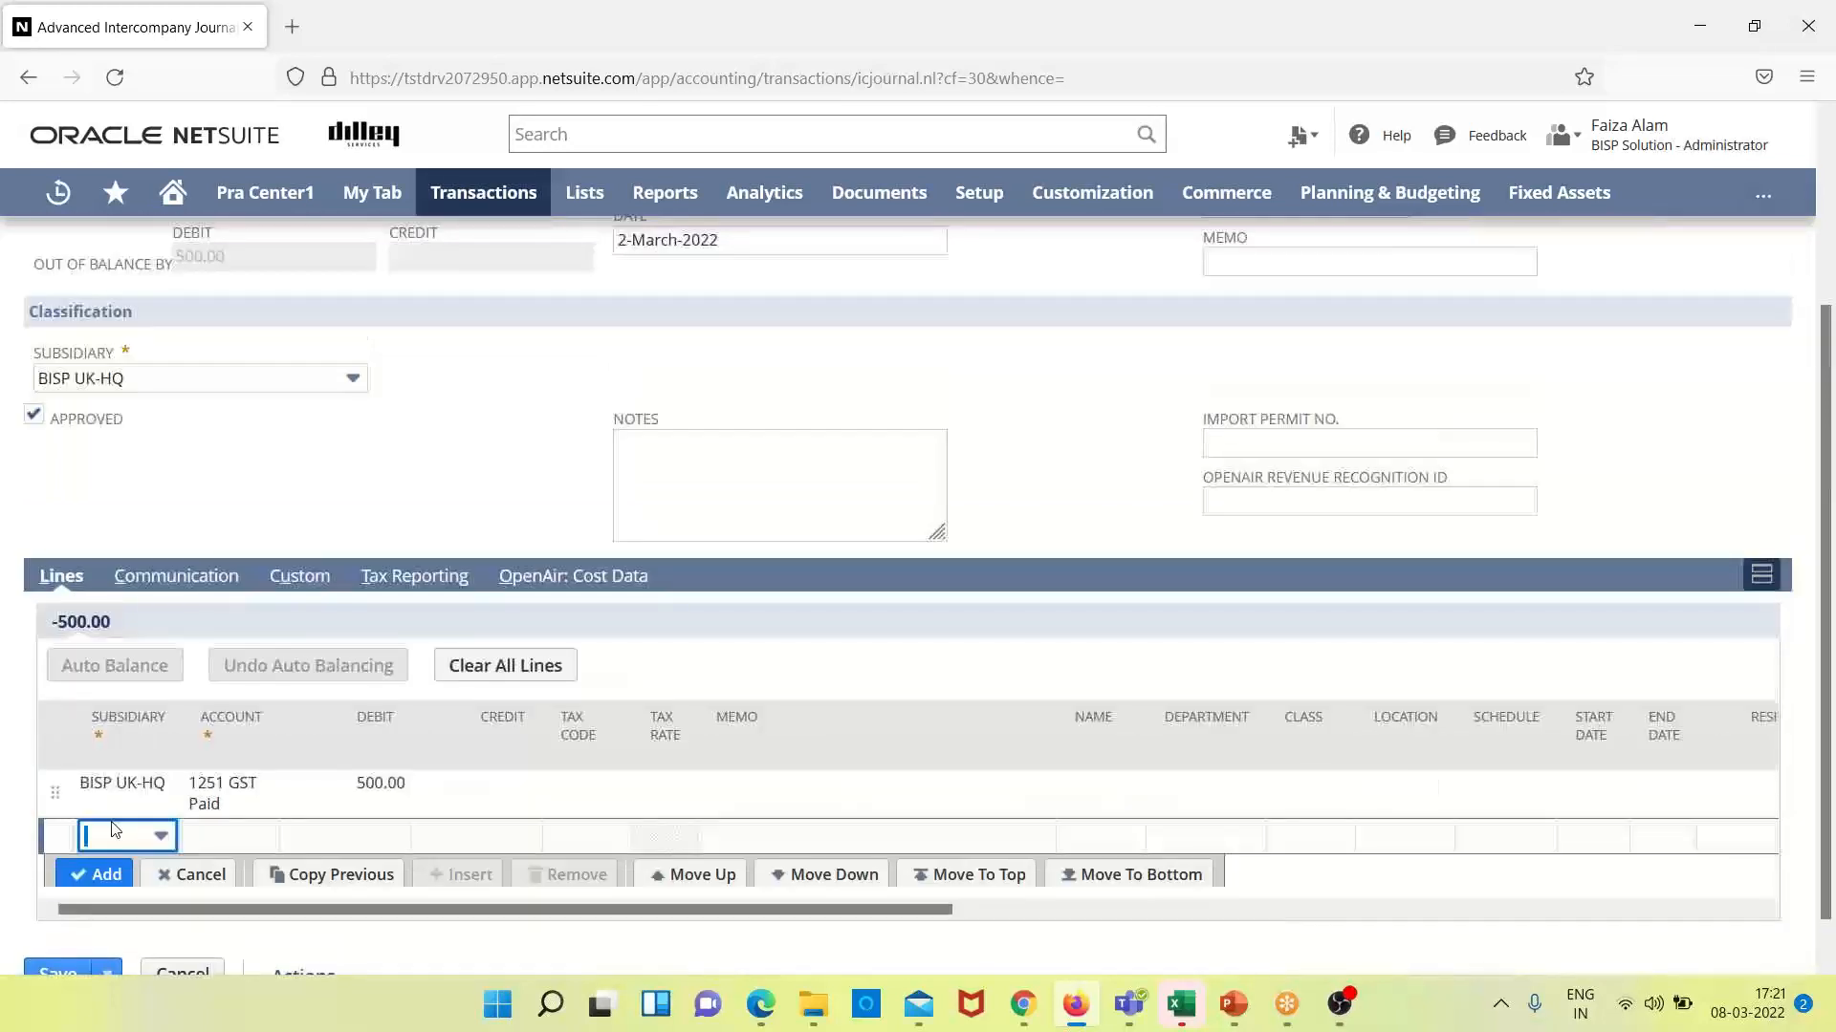
- Add a second BISP UK-HQ journal line crediting account 2000 Accounts Payable with 500.00
click(161, 837)
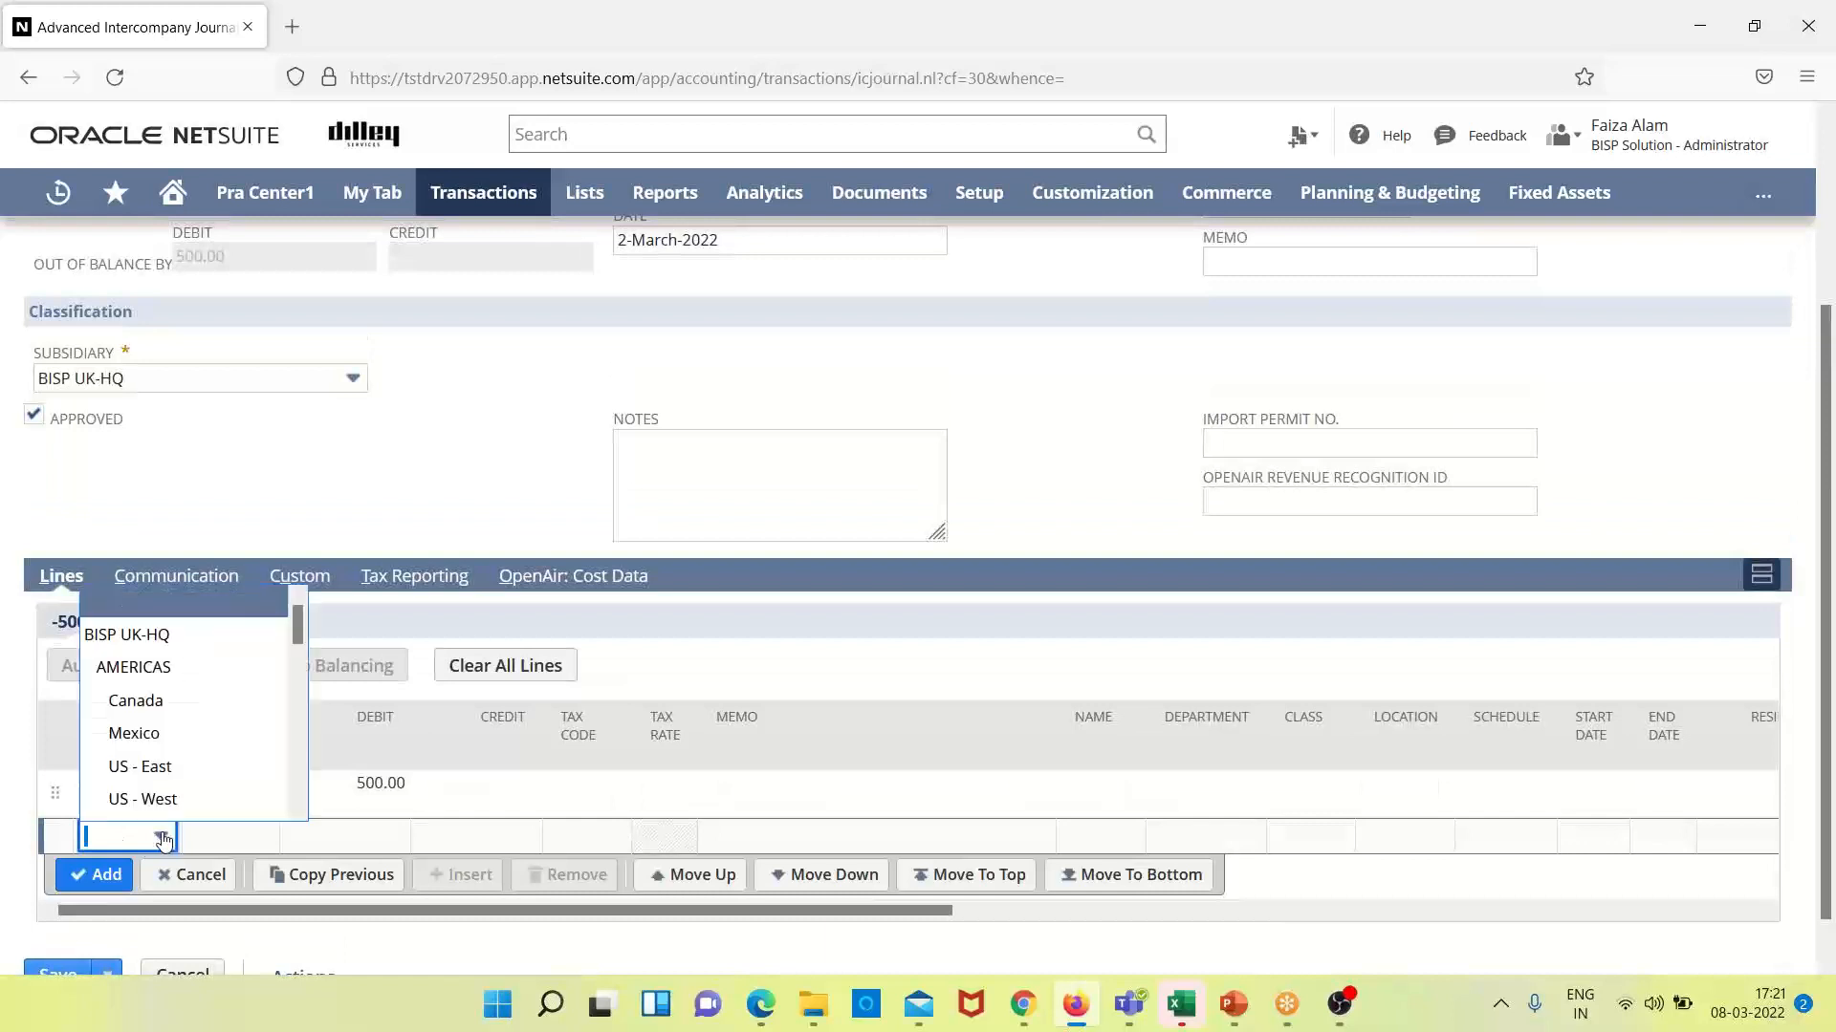
click(210, 637)
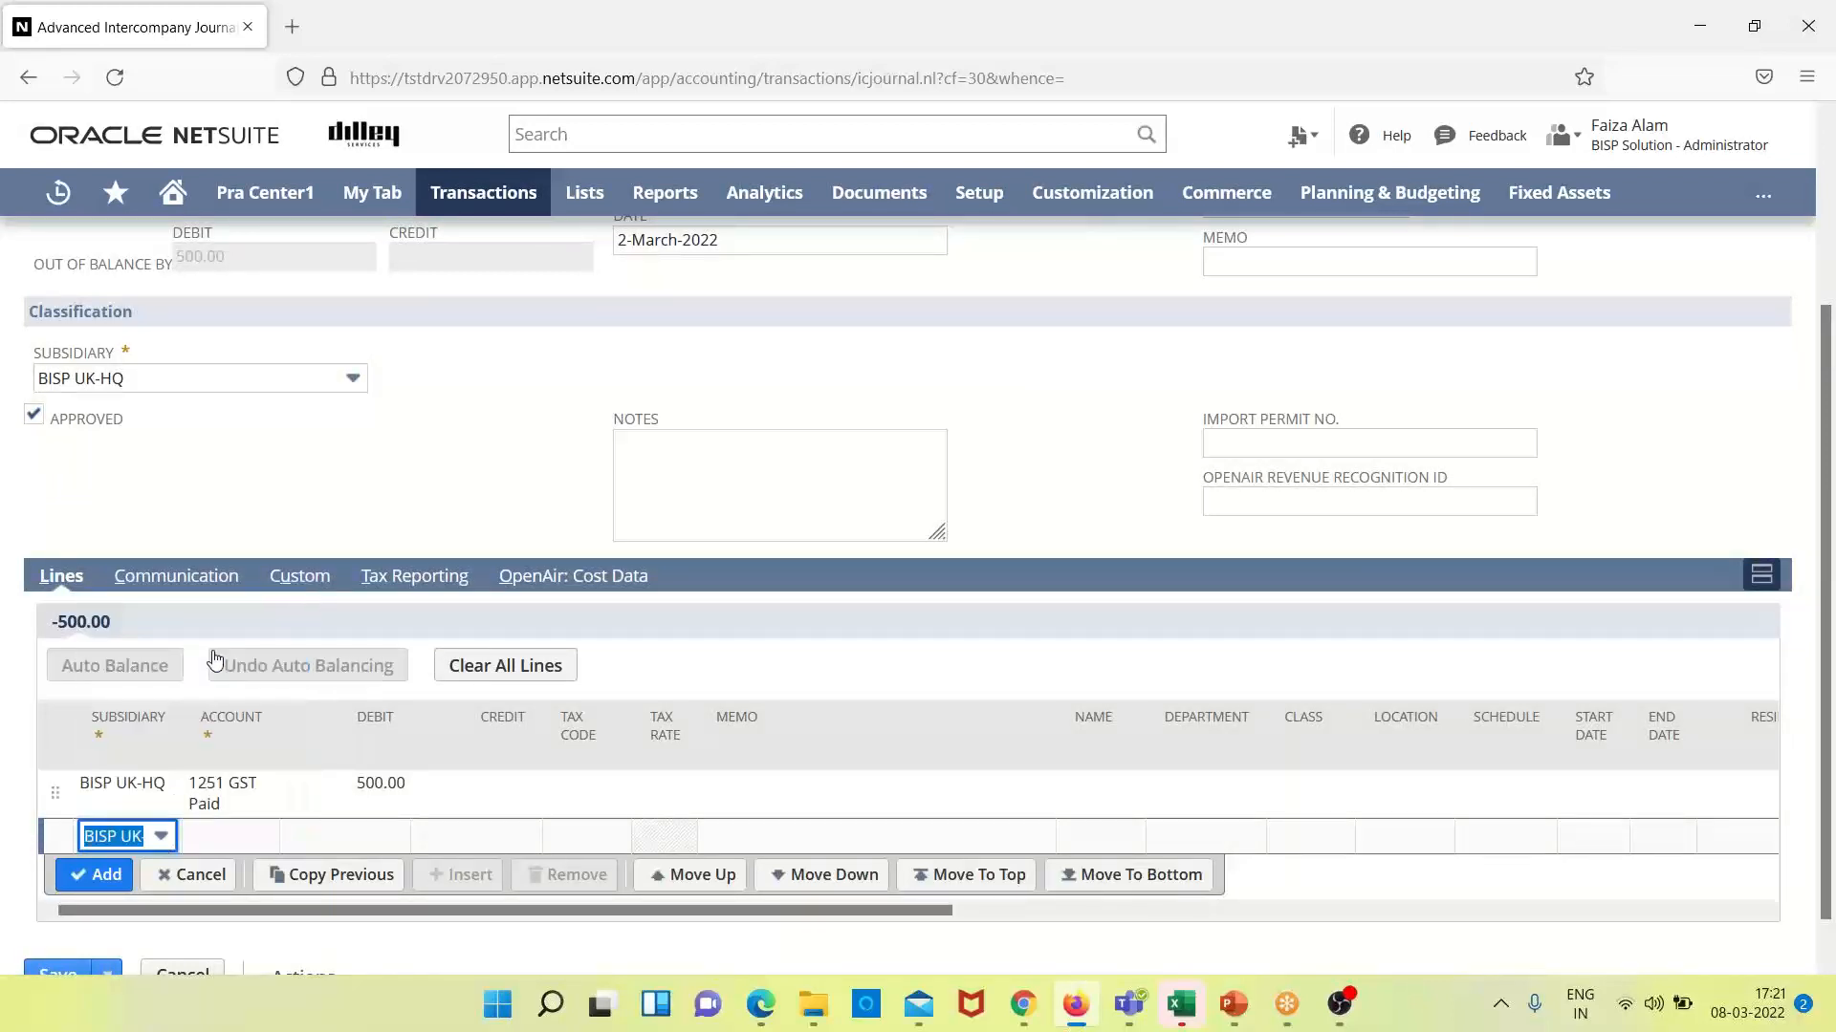
click(227, 840)
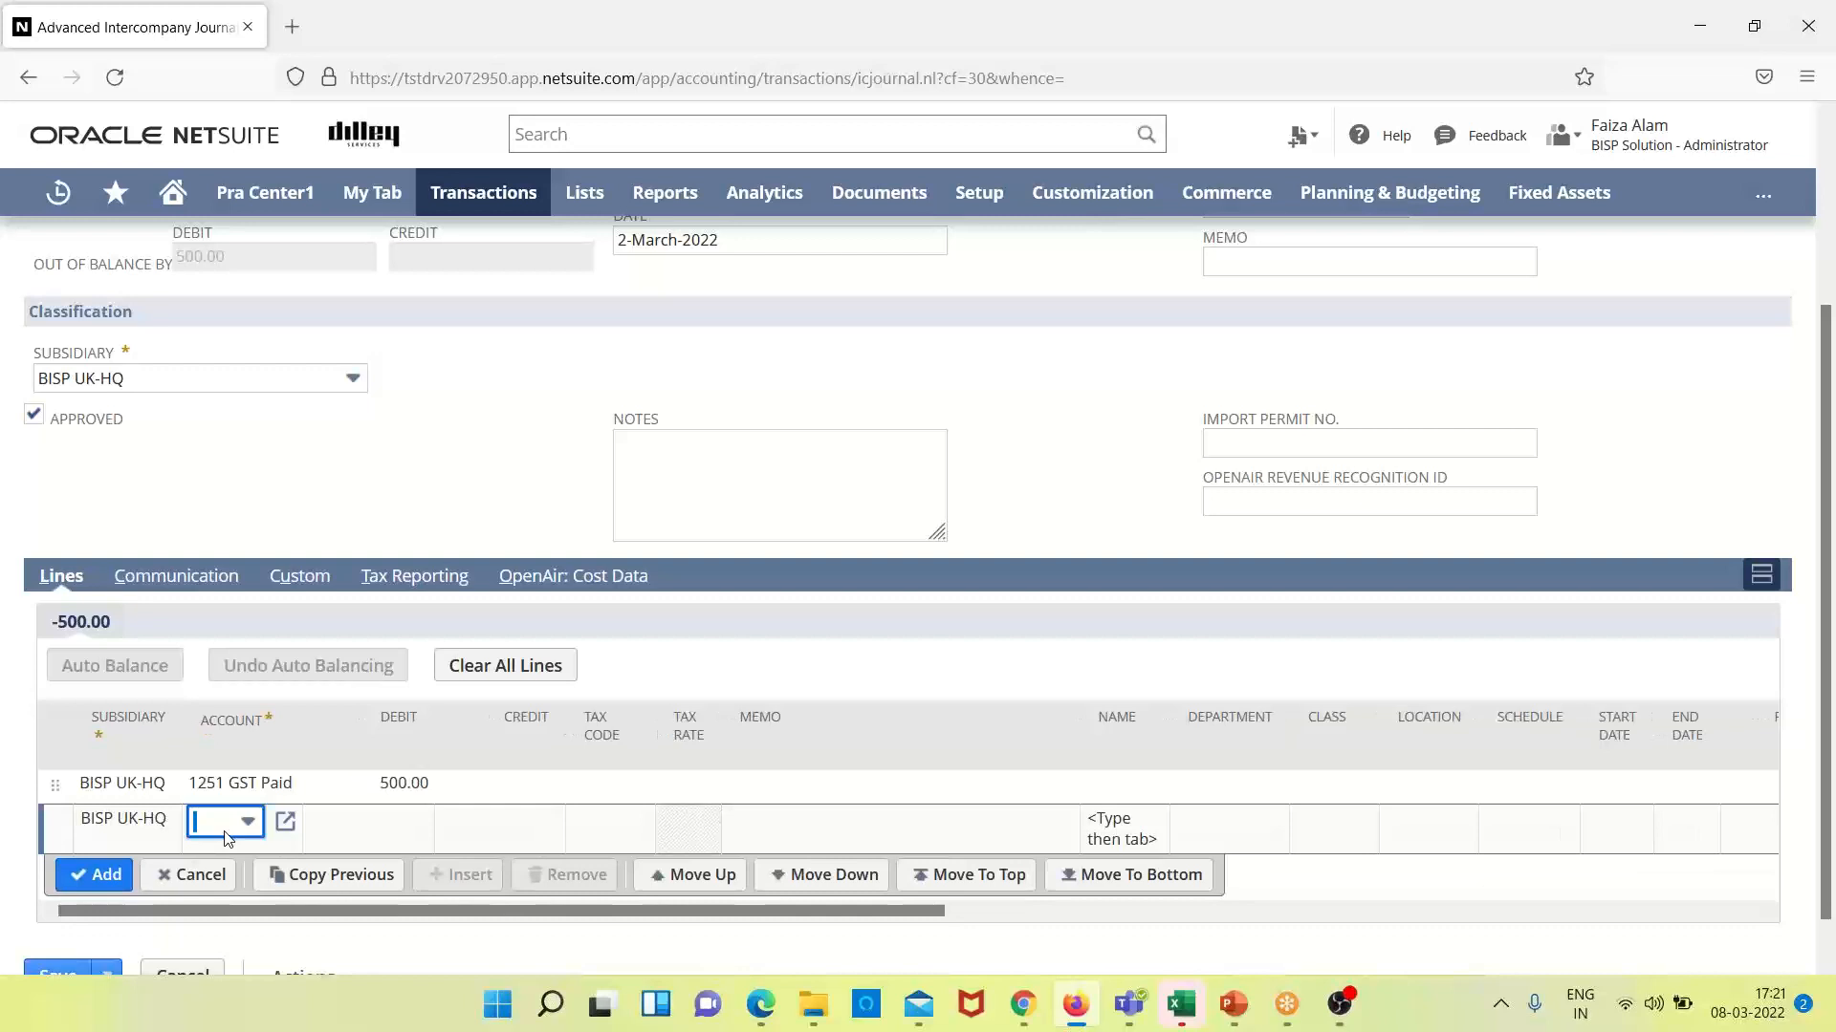
click(247, 822)
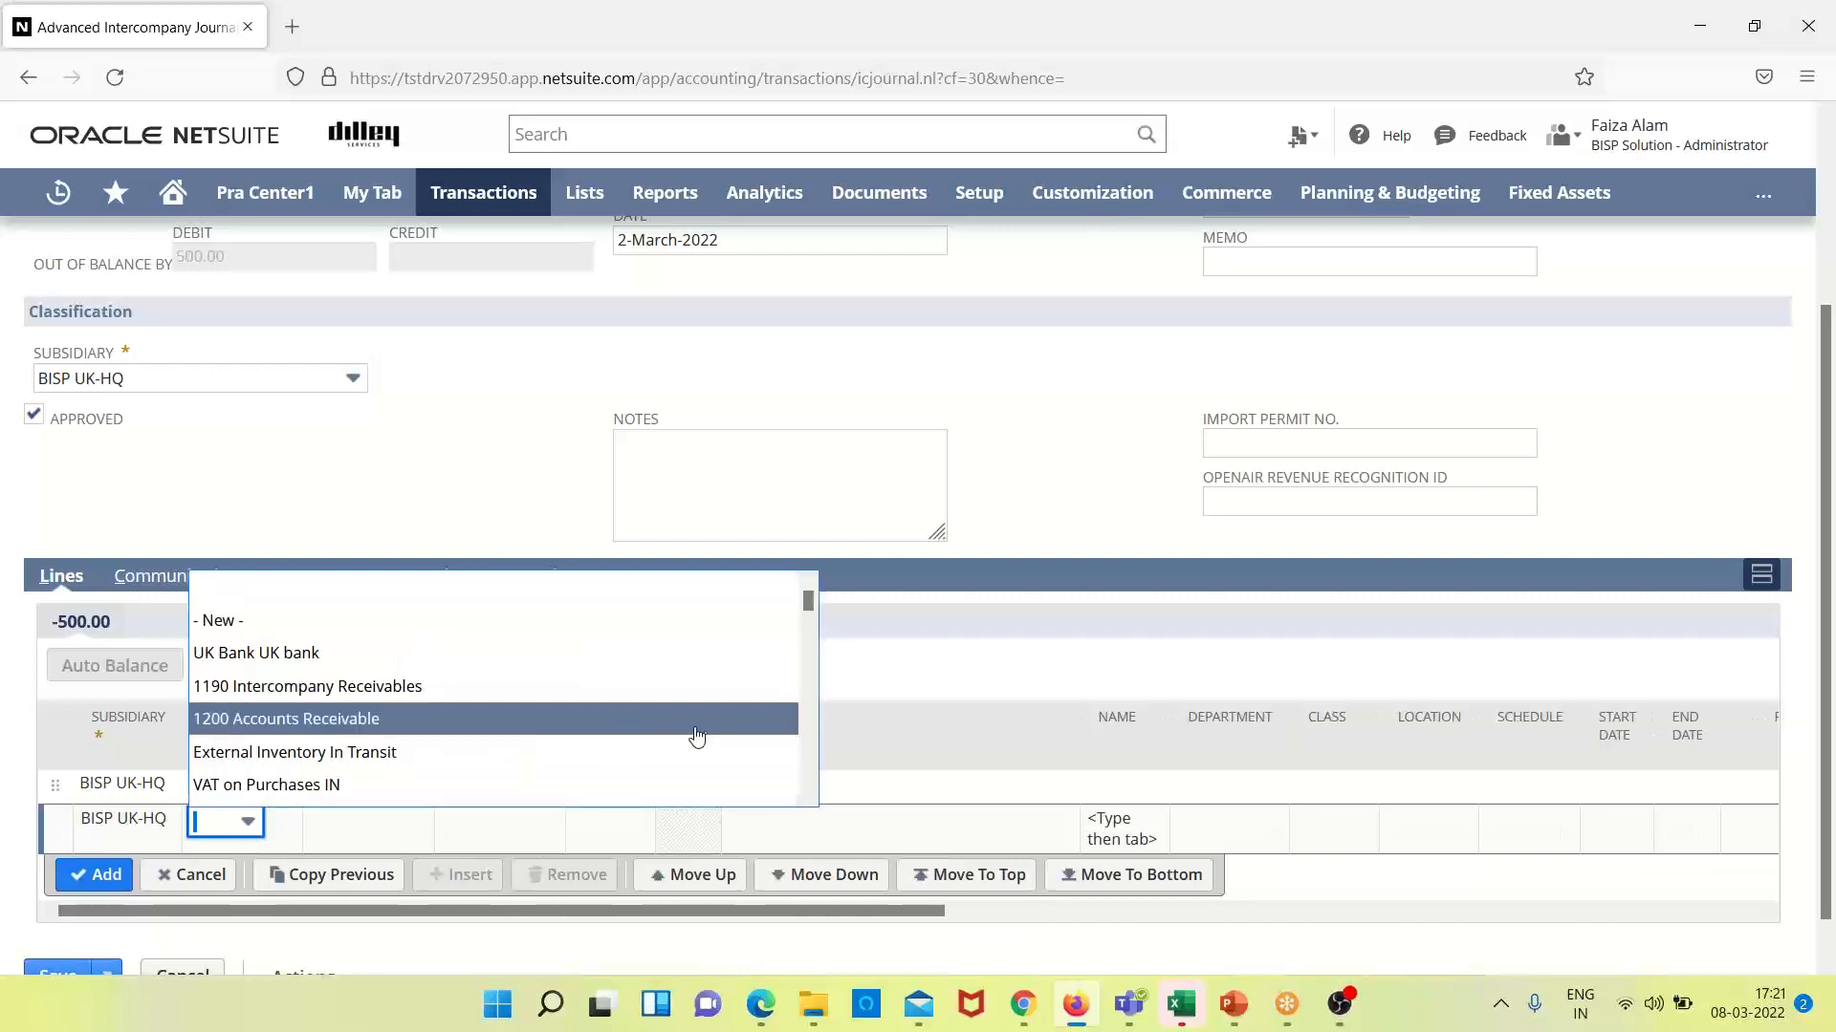
drag(809, 604, 807, 651)
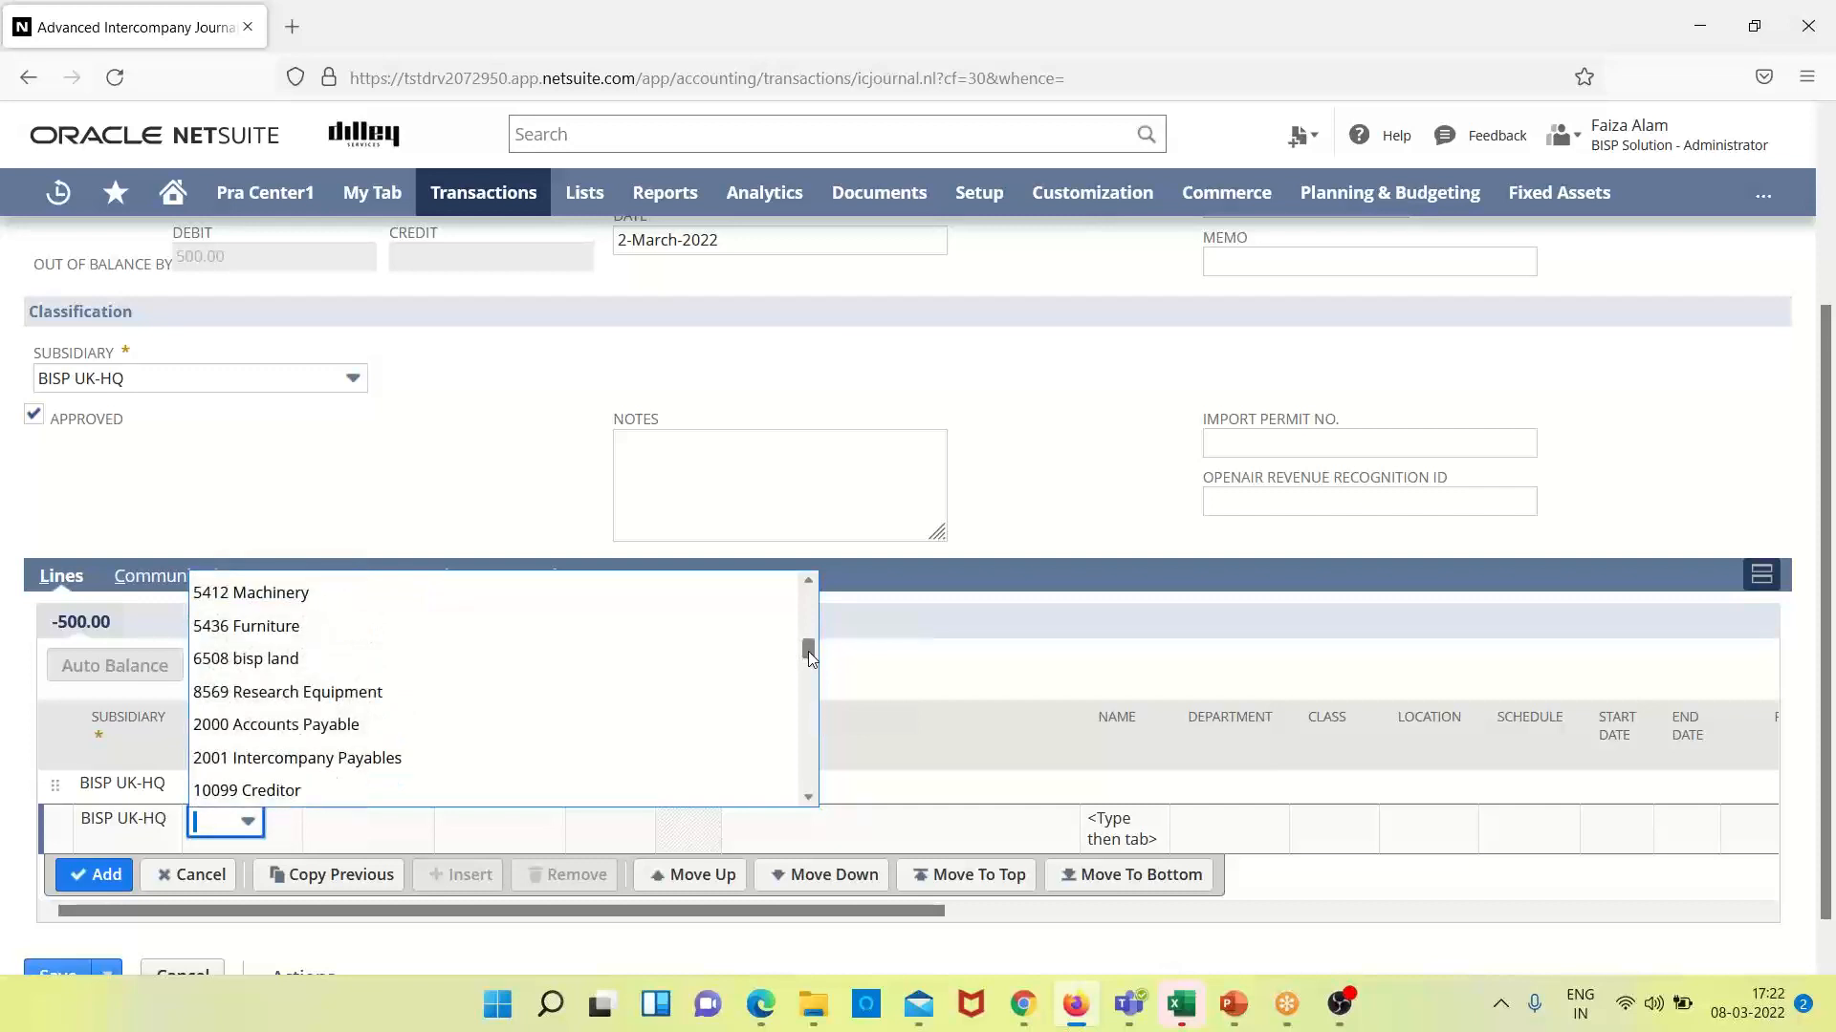
click(497, 732)
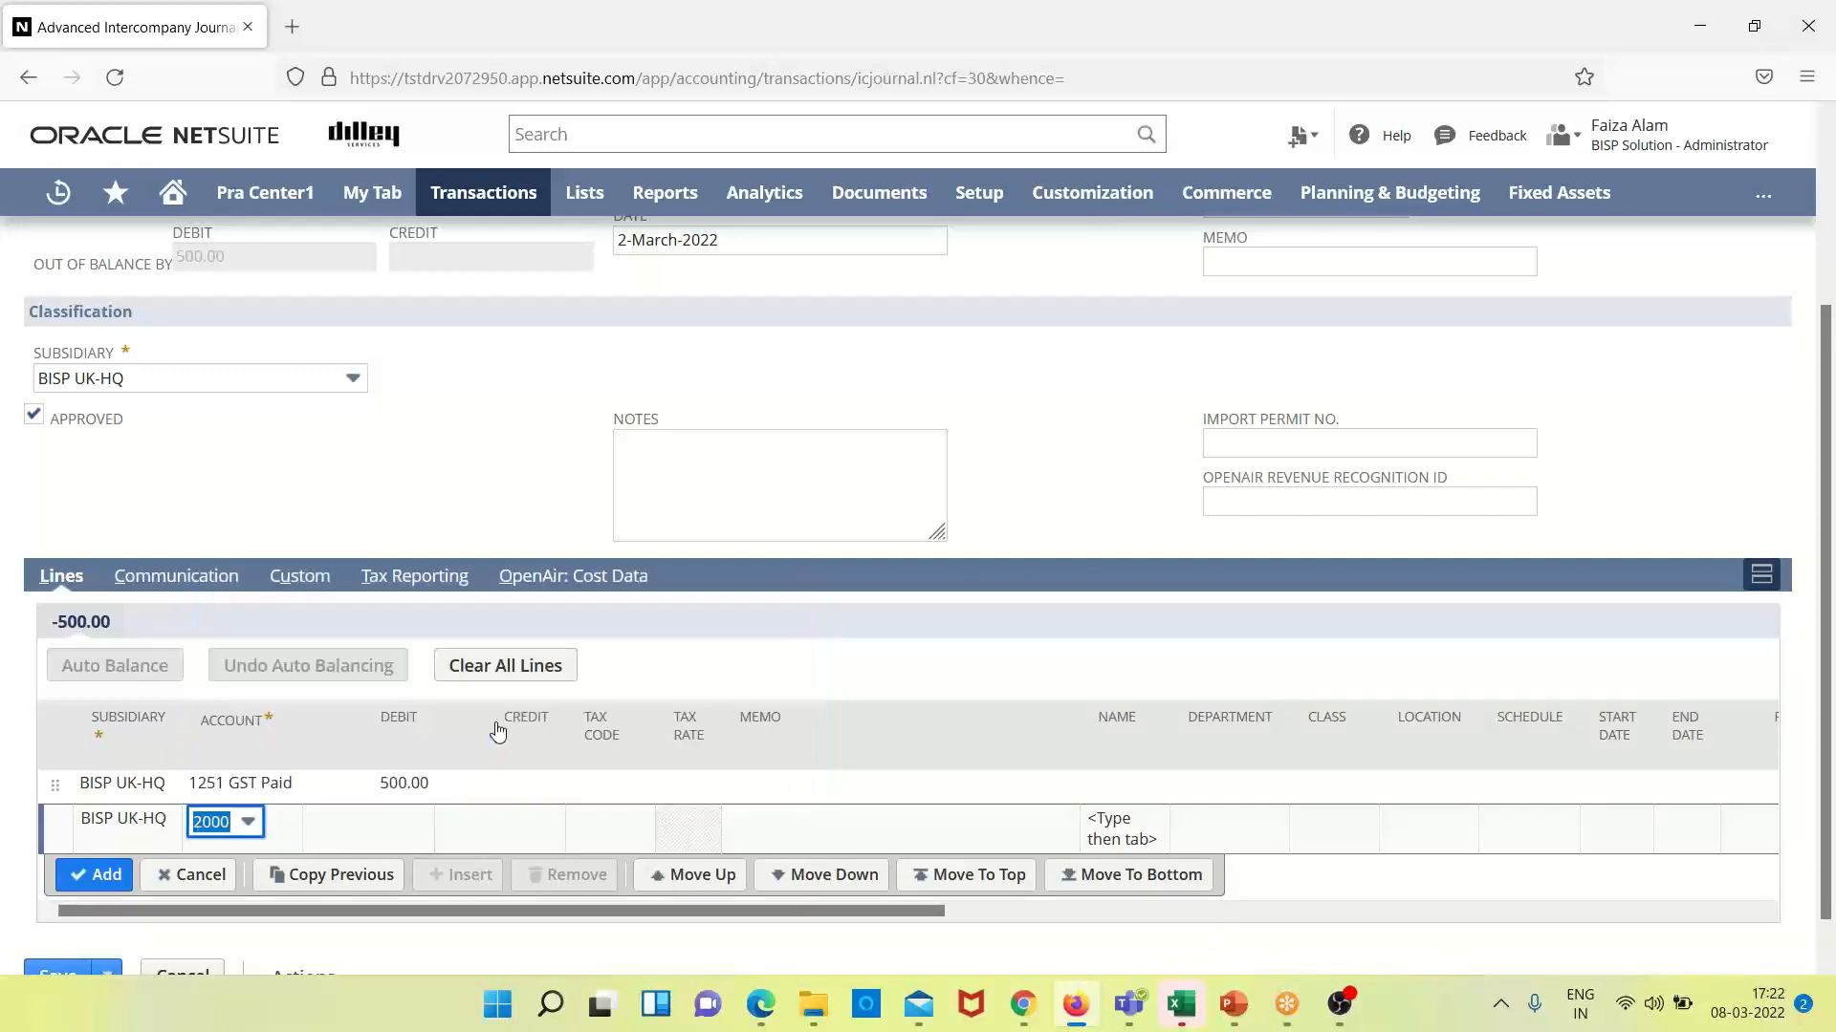
click(493, 830)
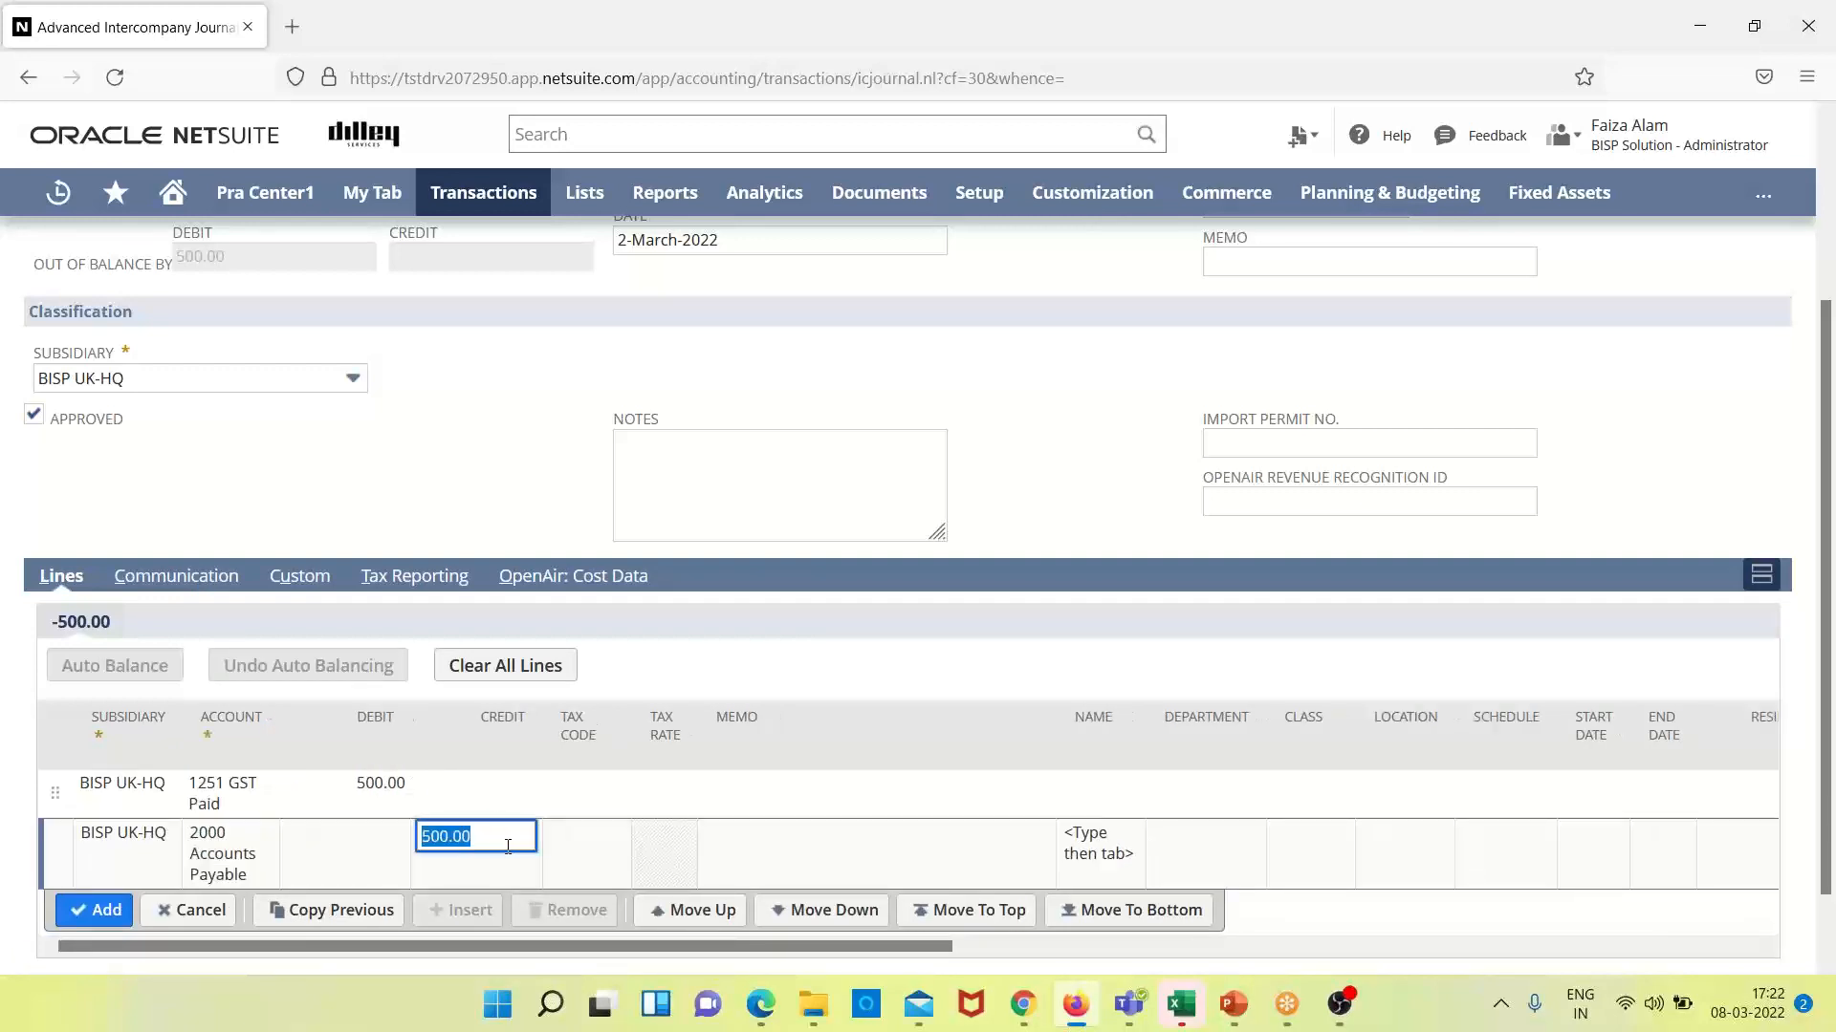
click(113, 910)
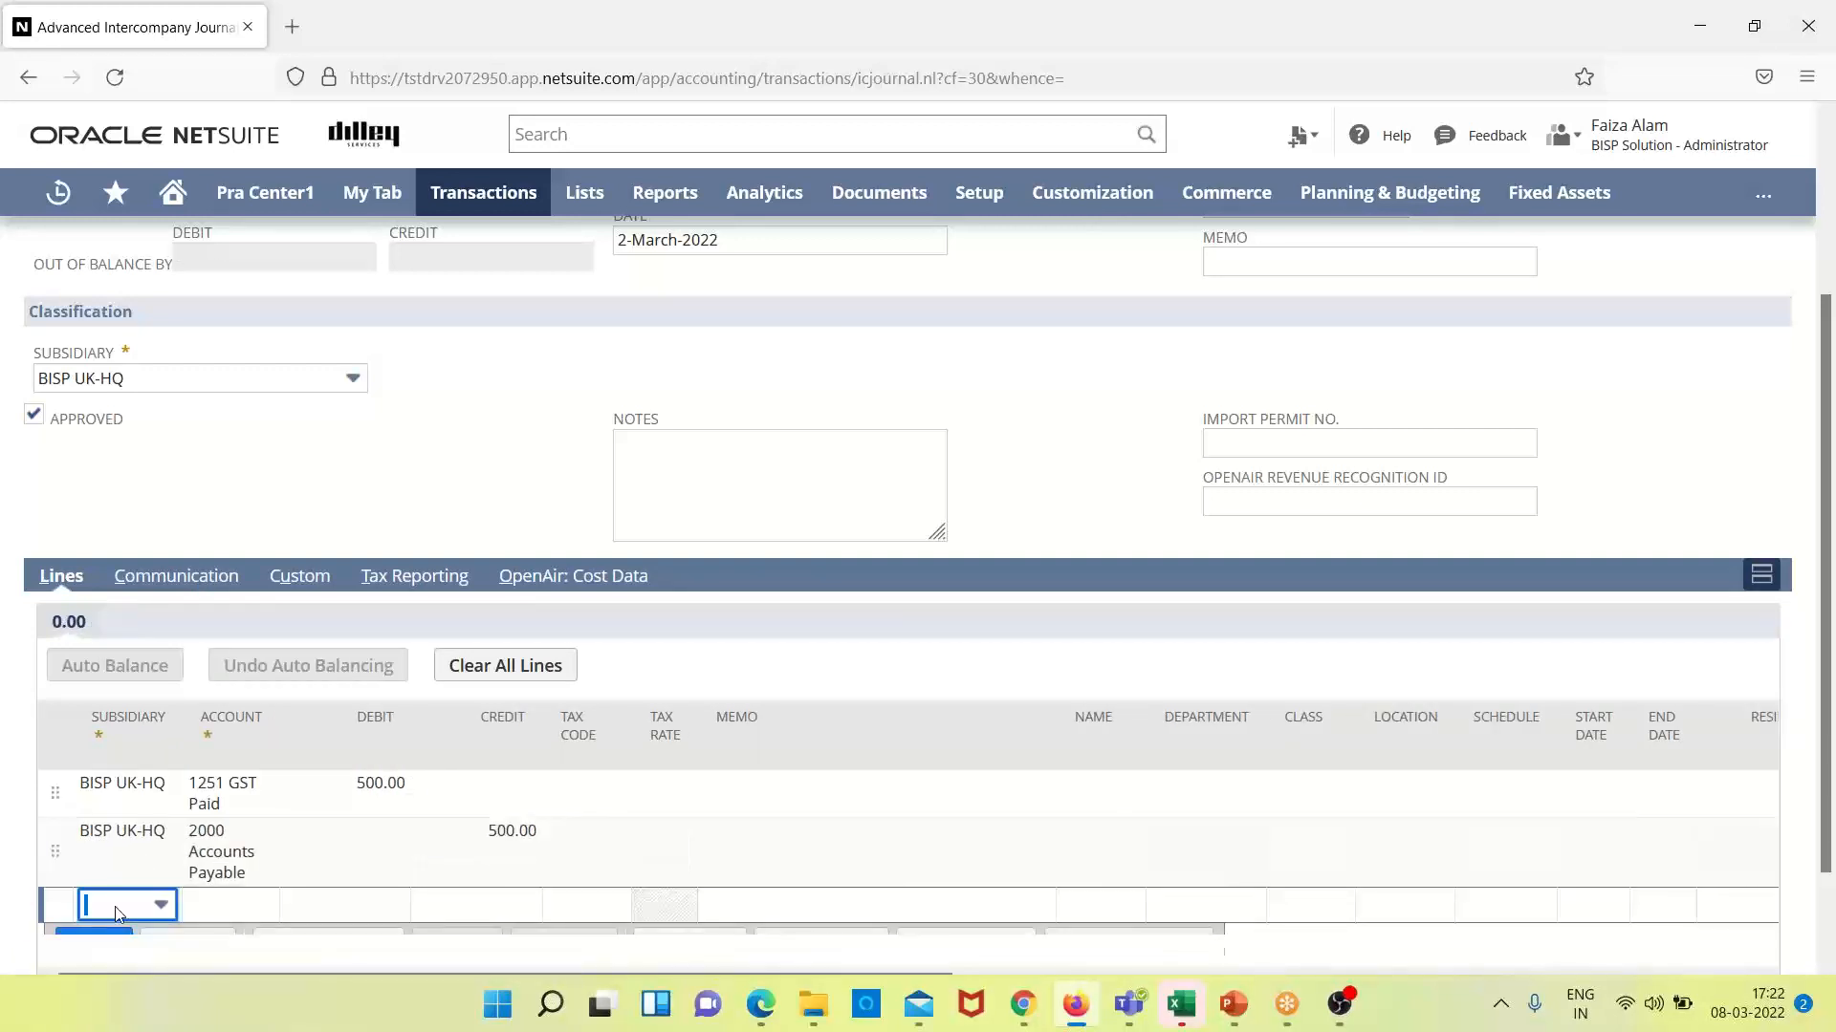
- Add a Canada journal line debiting account 2000 Accounts Payable with 500
click(159, 906)
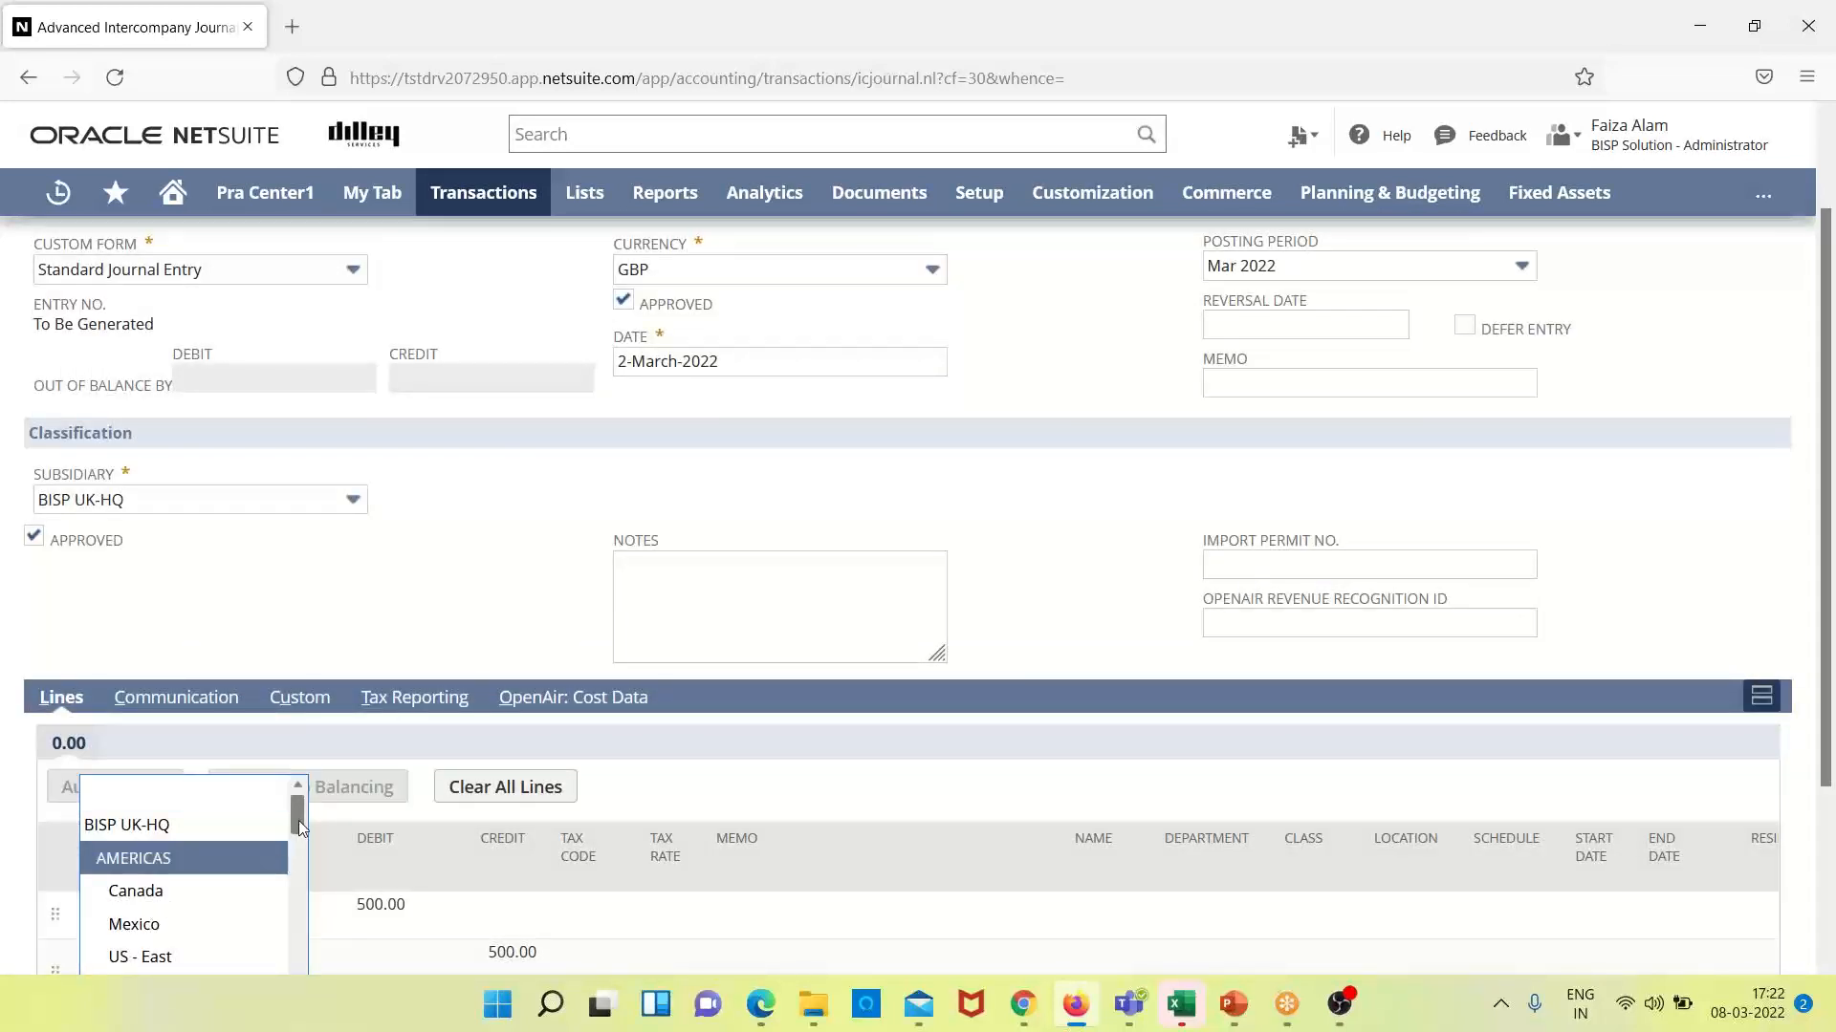
drag(298, 821, 295, 834)
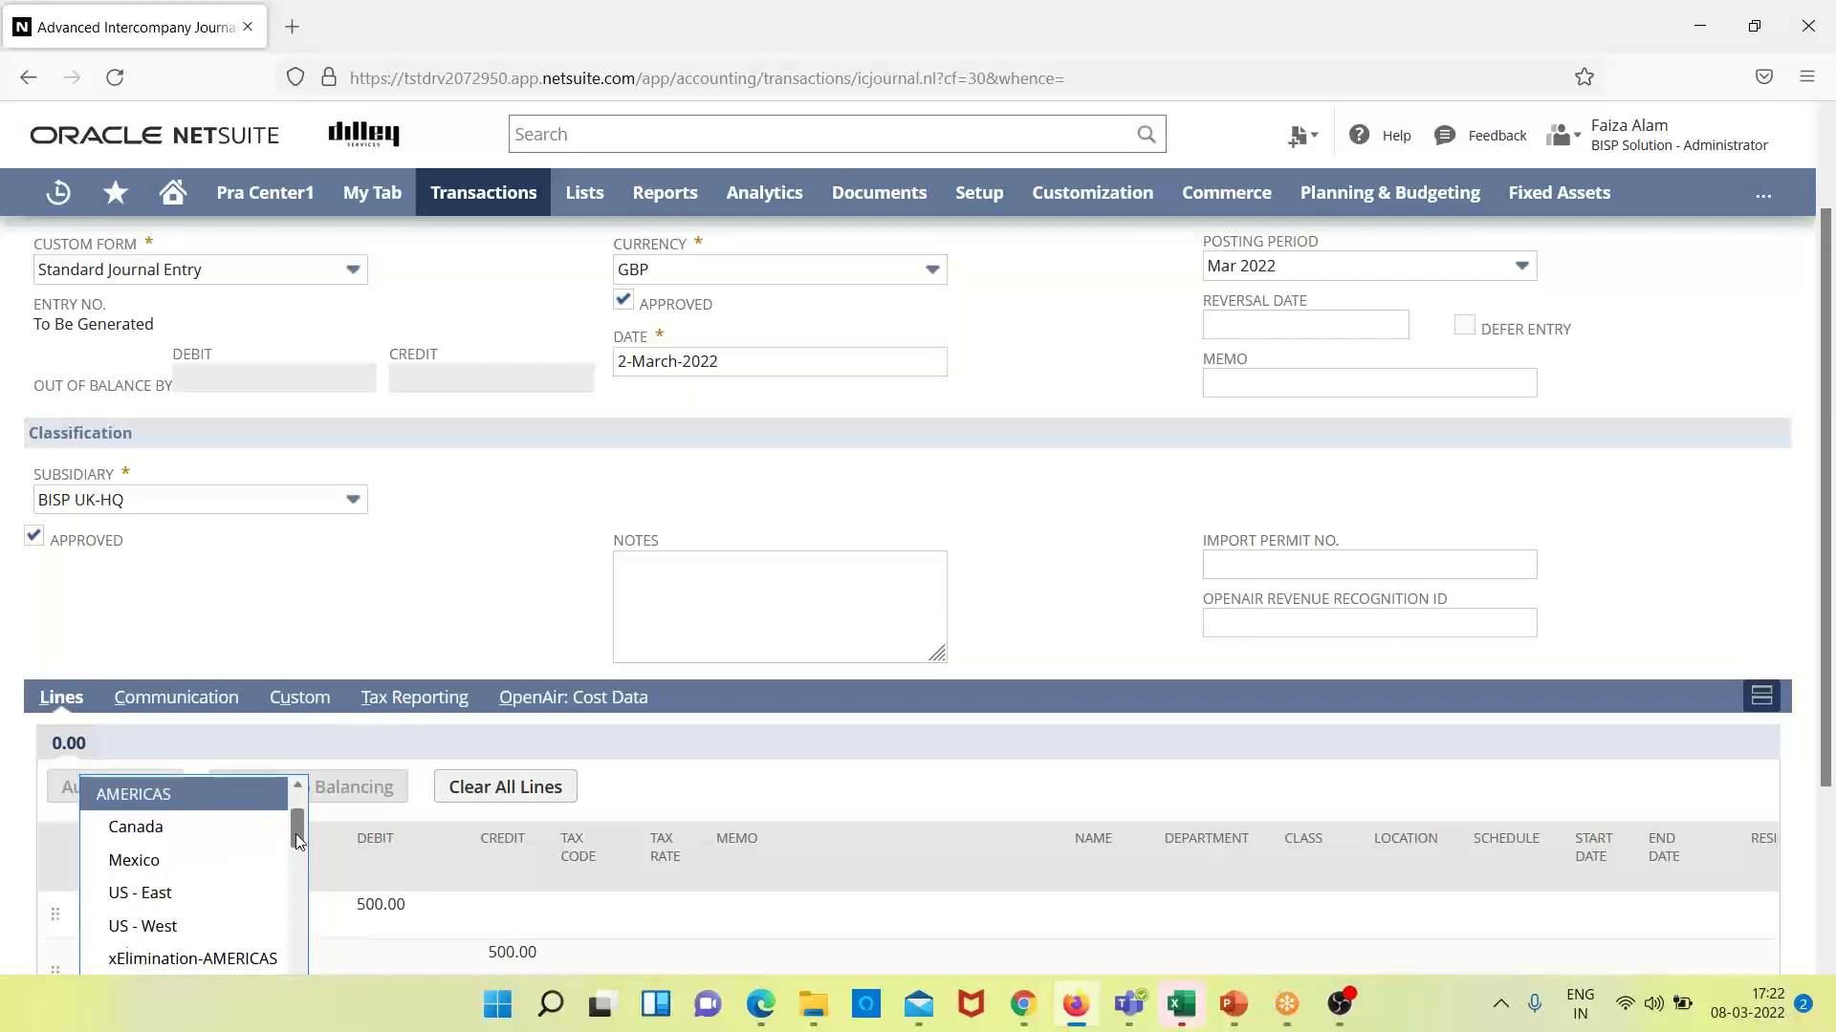
click(247, 851)
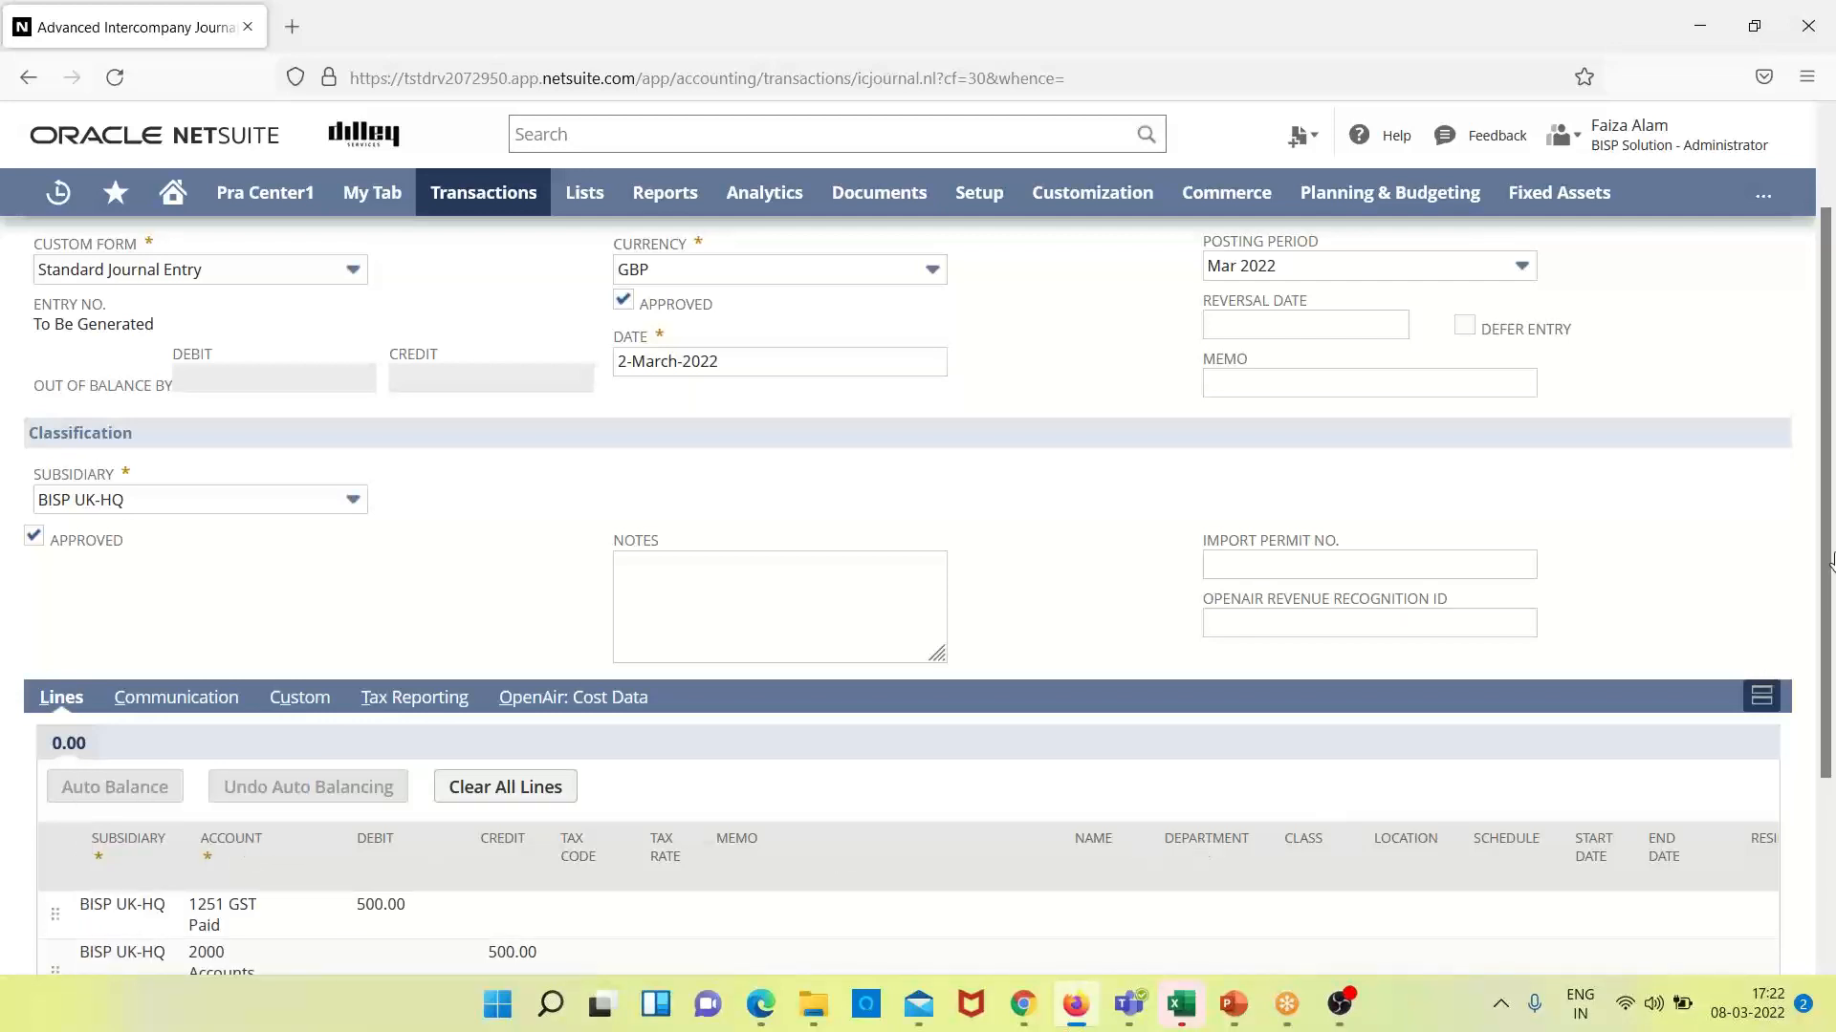
drag(1824, 586, 1827, 777)
click(239, 793)
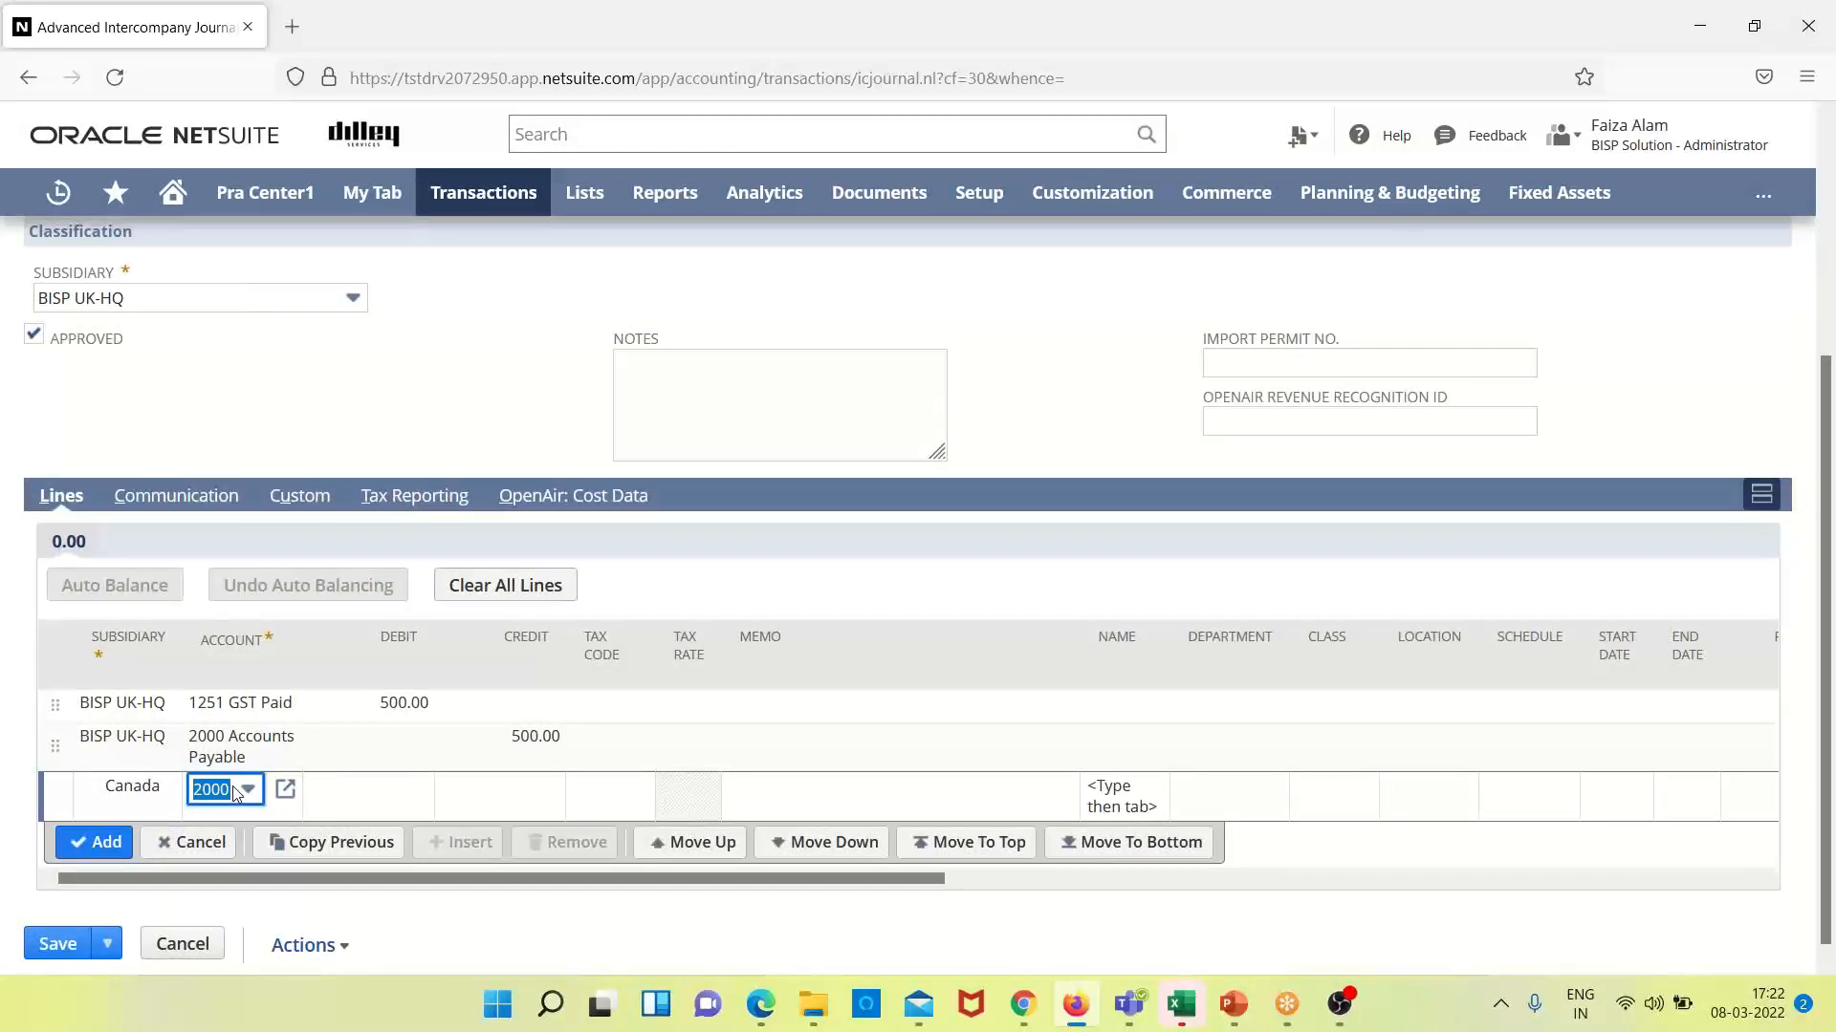
click(373, 792)
click(382, 796)
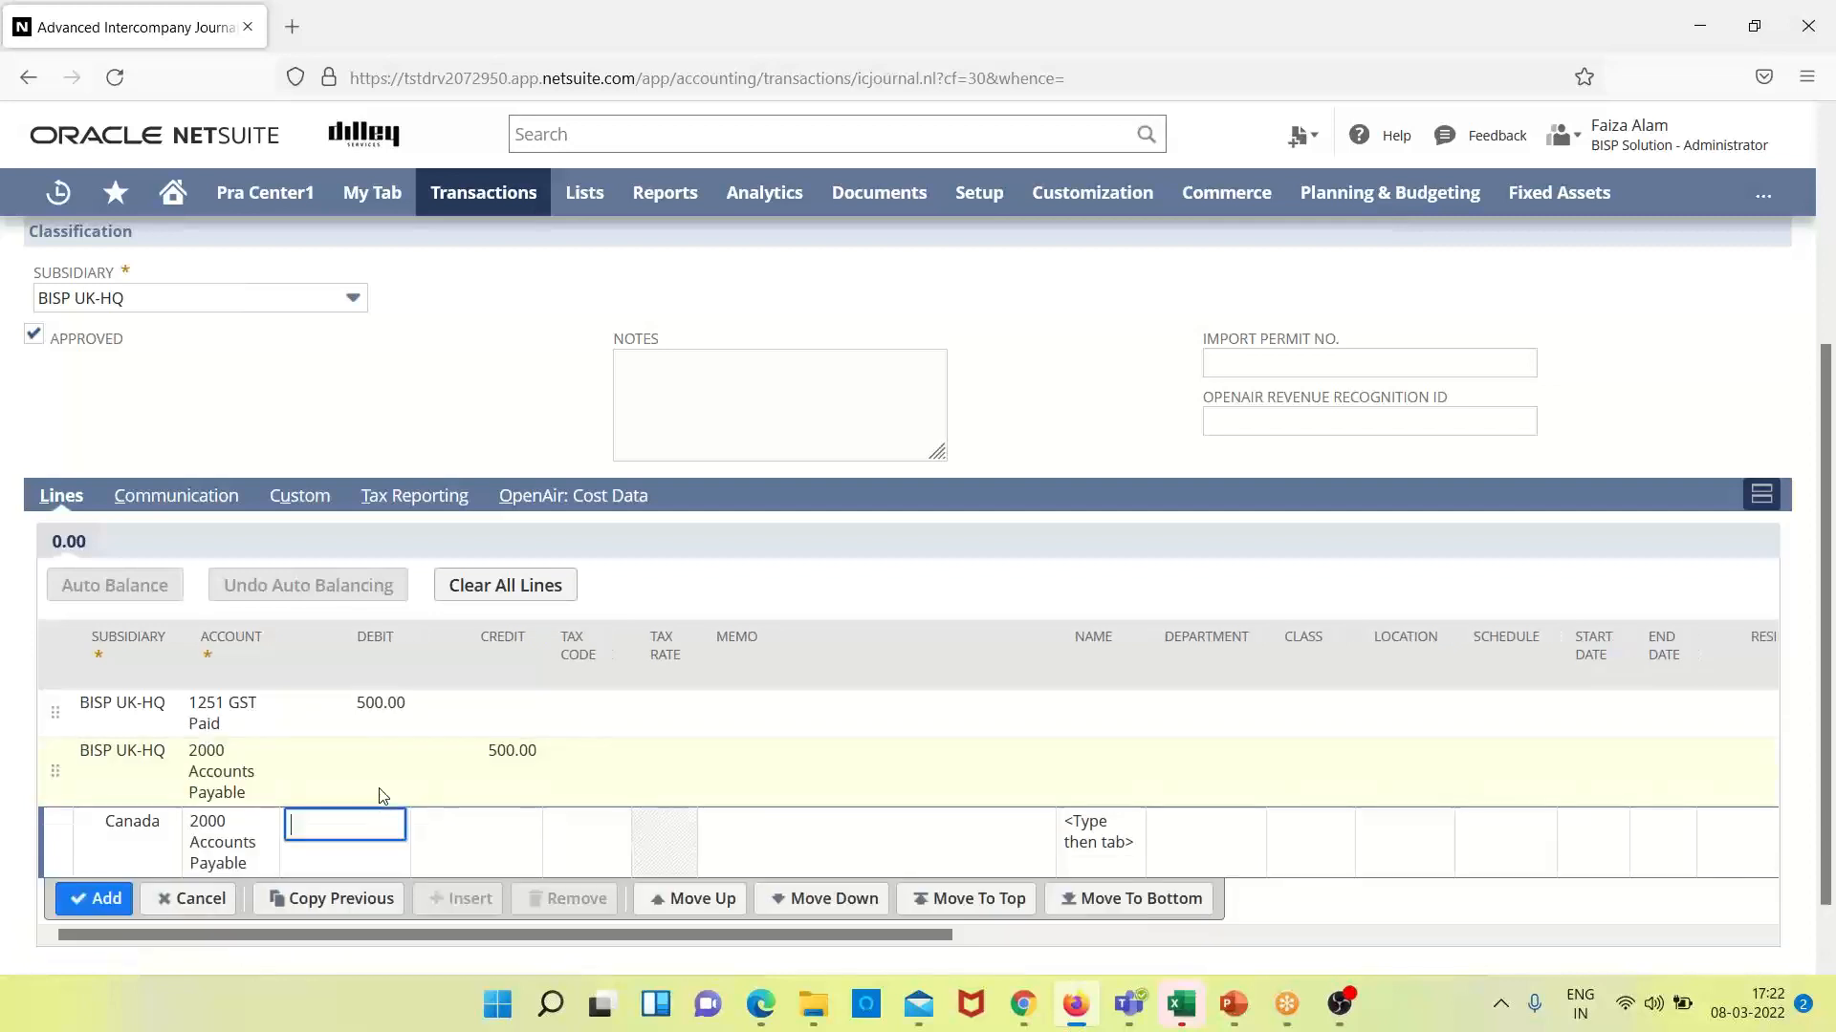
text(500)
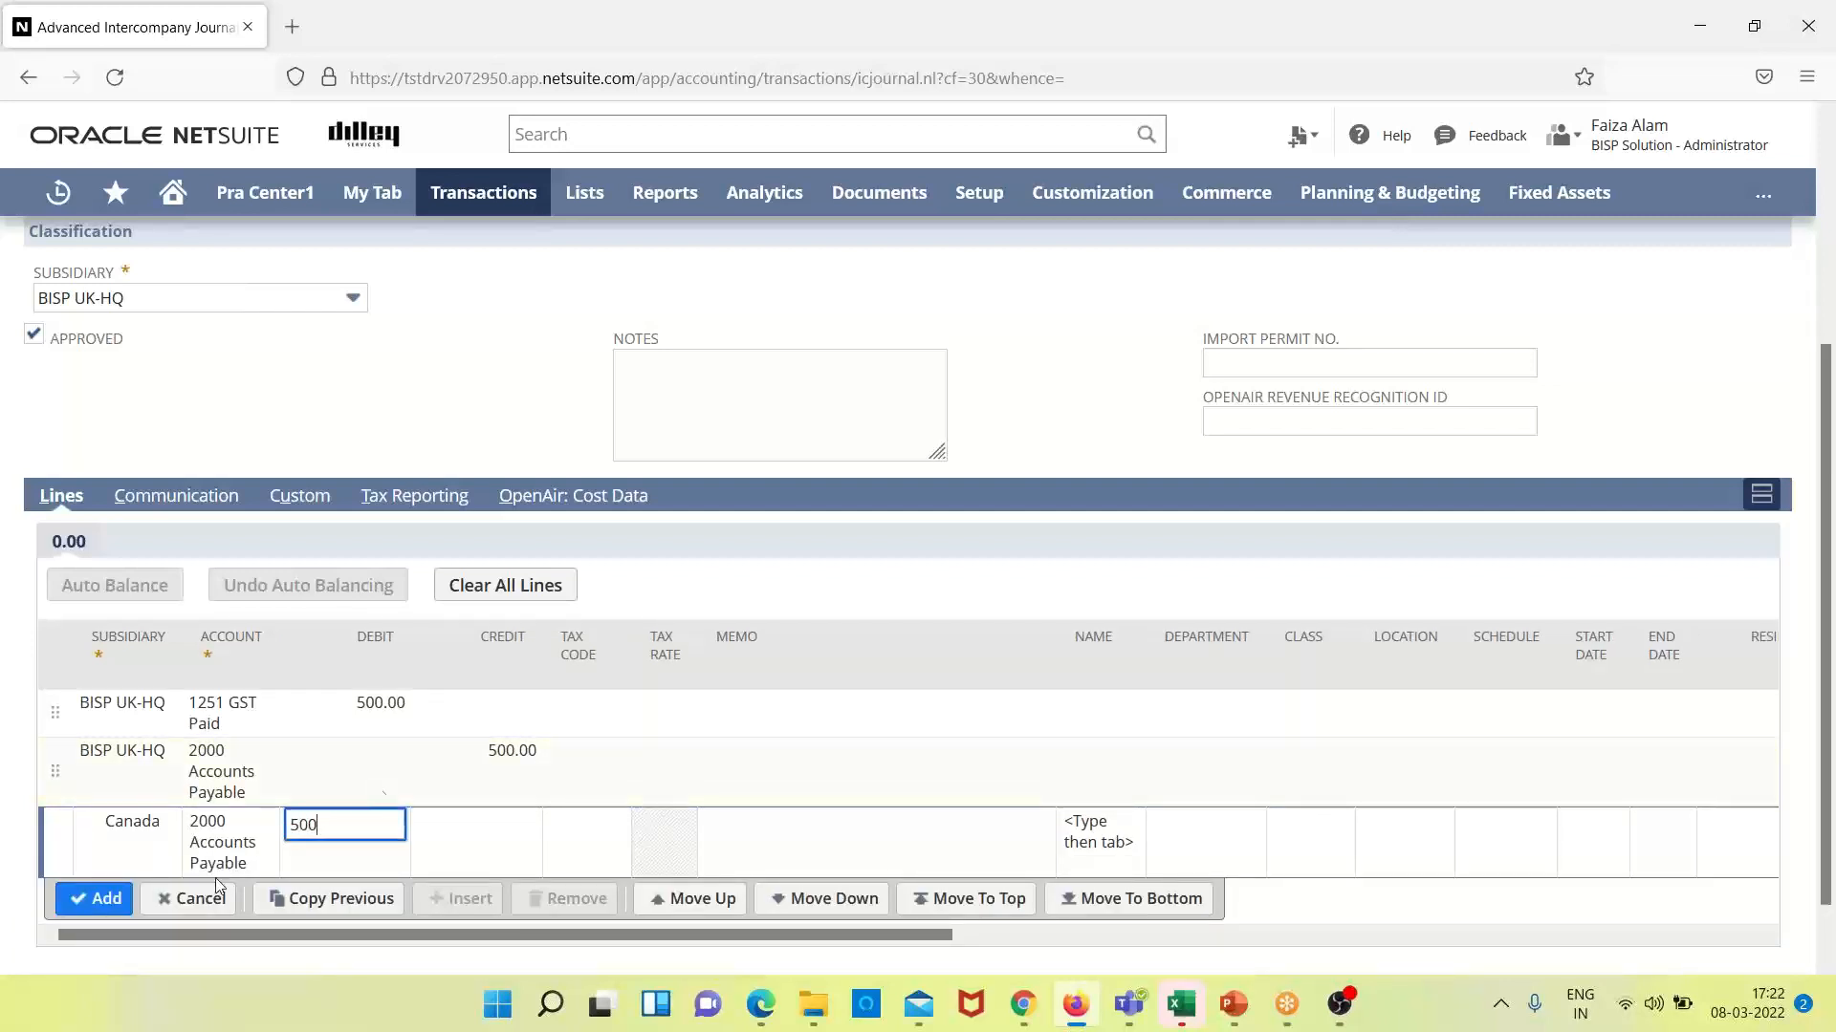
click(86, 898)
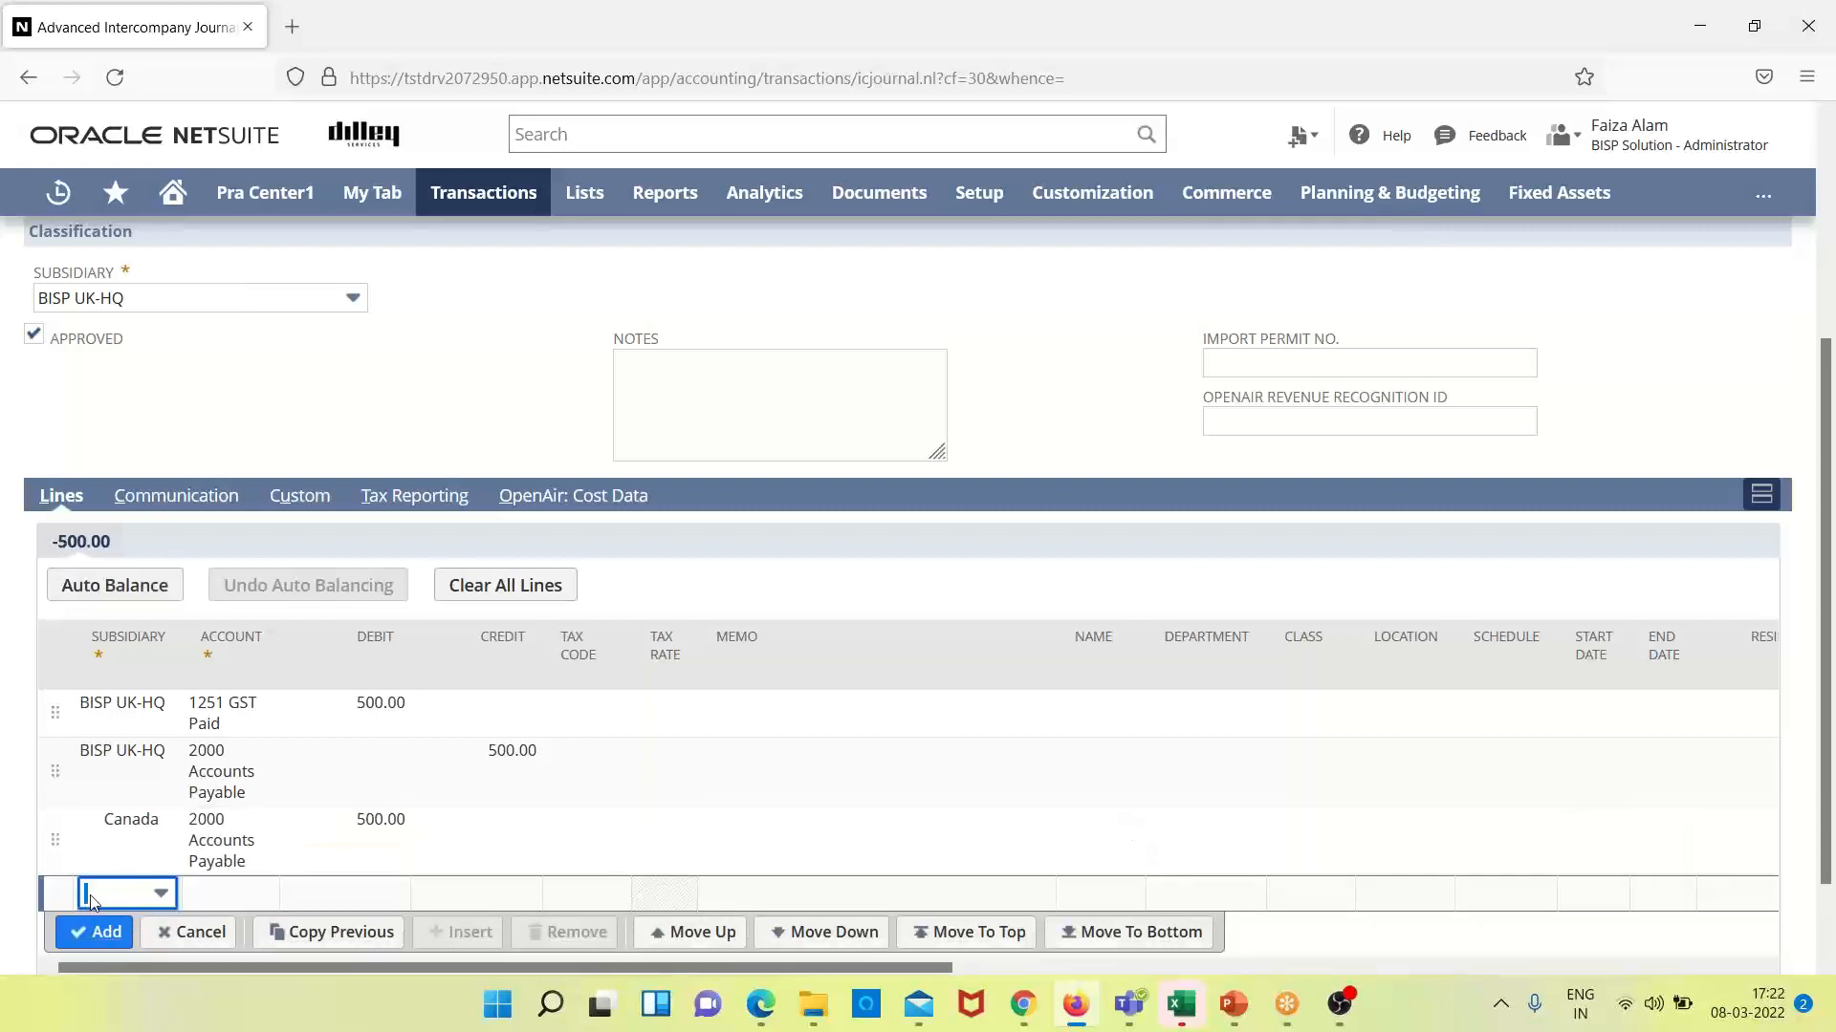
- Add a second Canada journal line crediting account 1251 GST Paid with 500.00
click(161, 895)
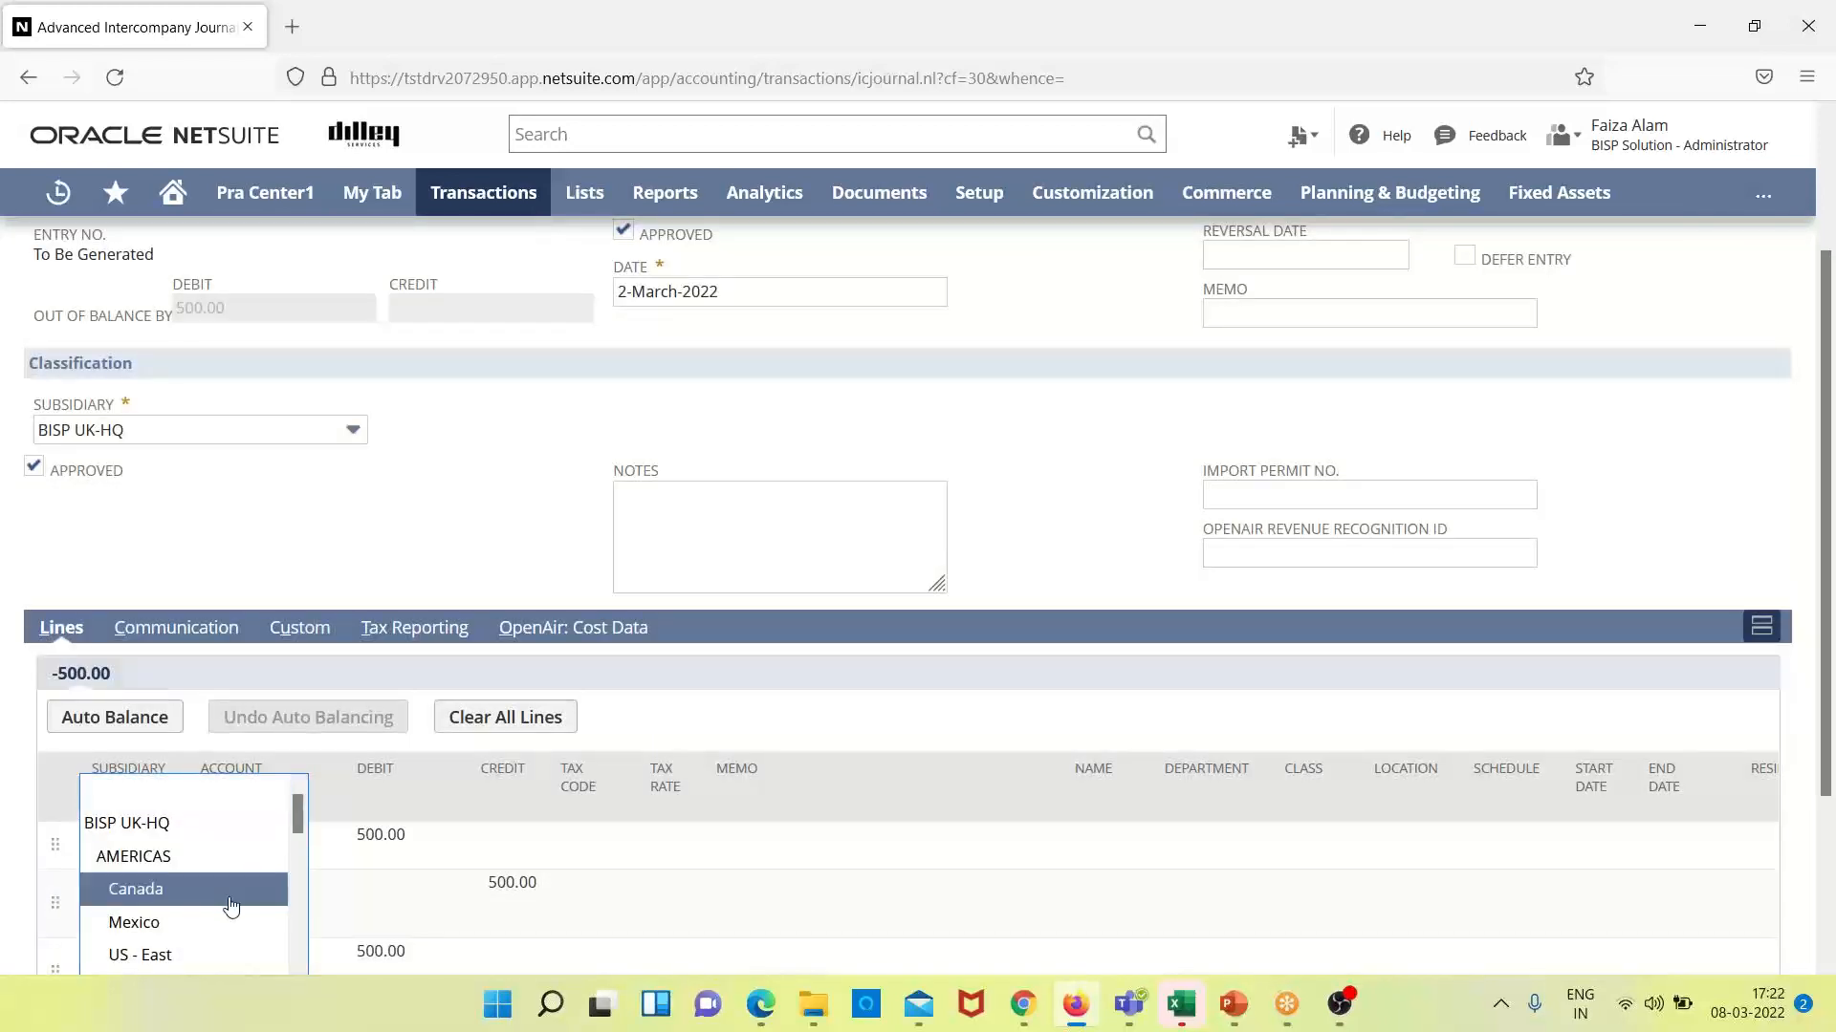
click(168, 898)
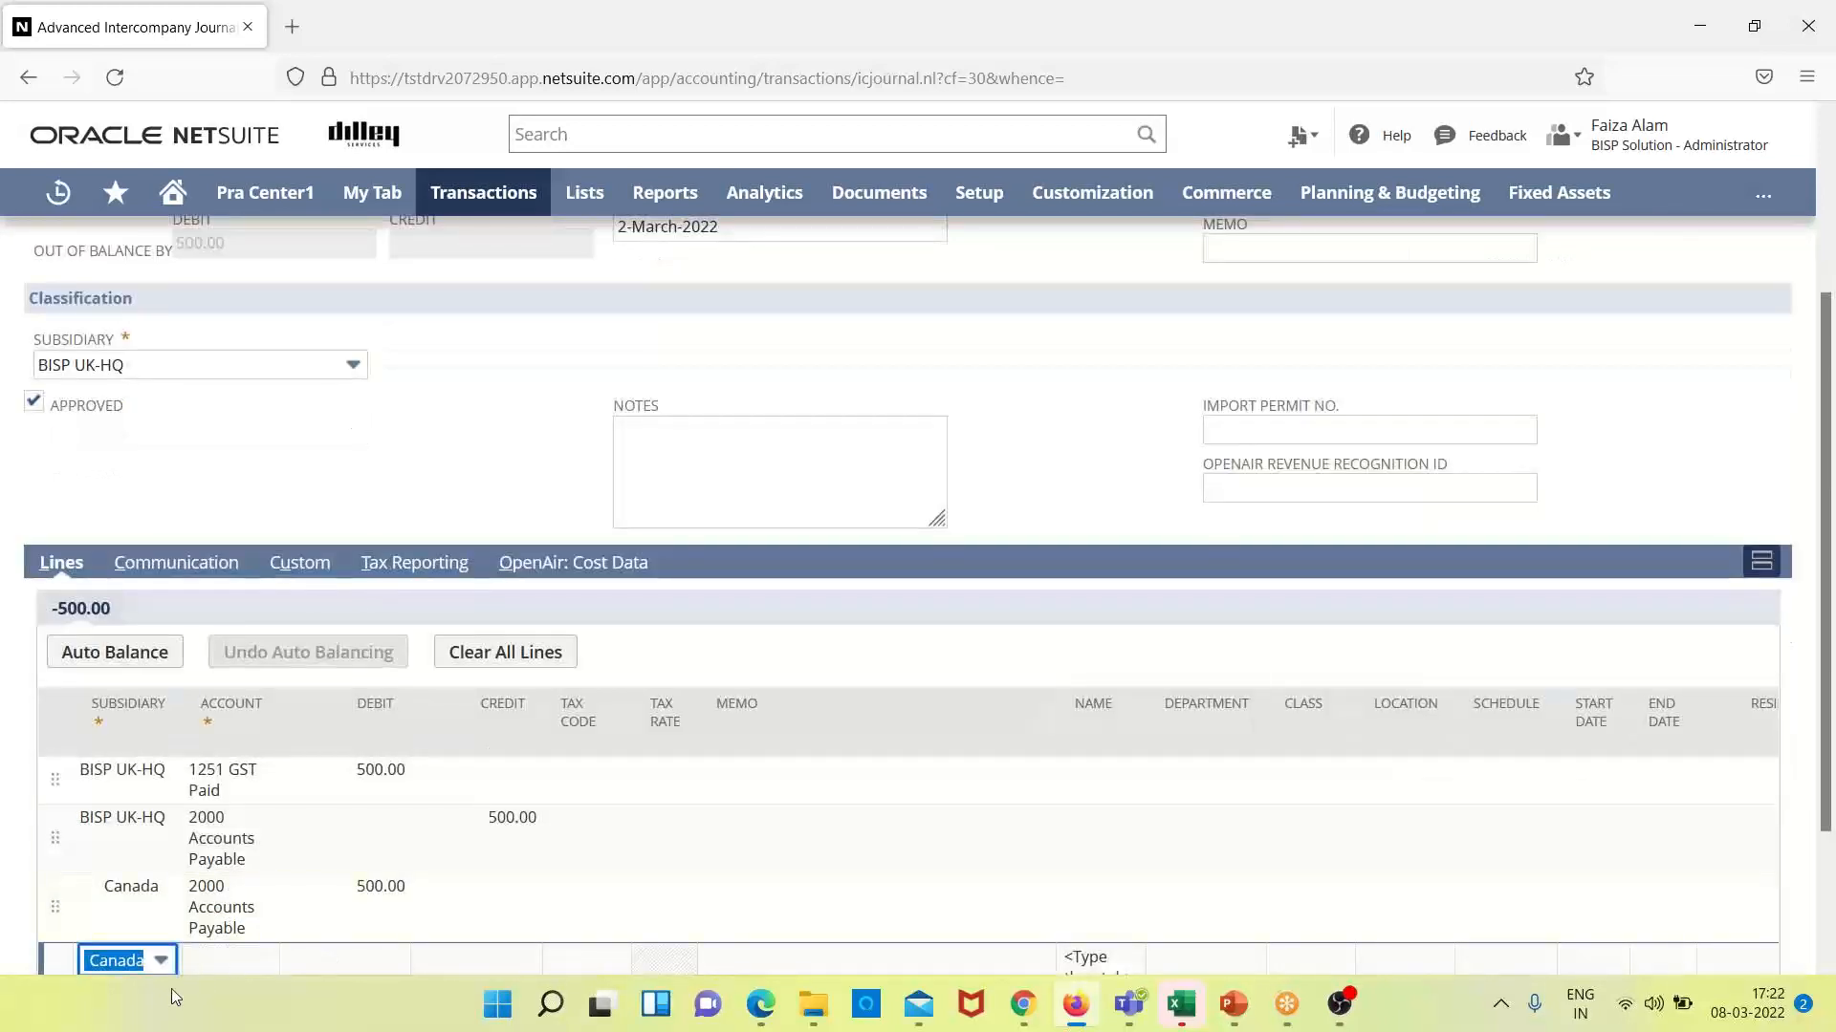
click(232, 963)
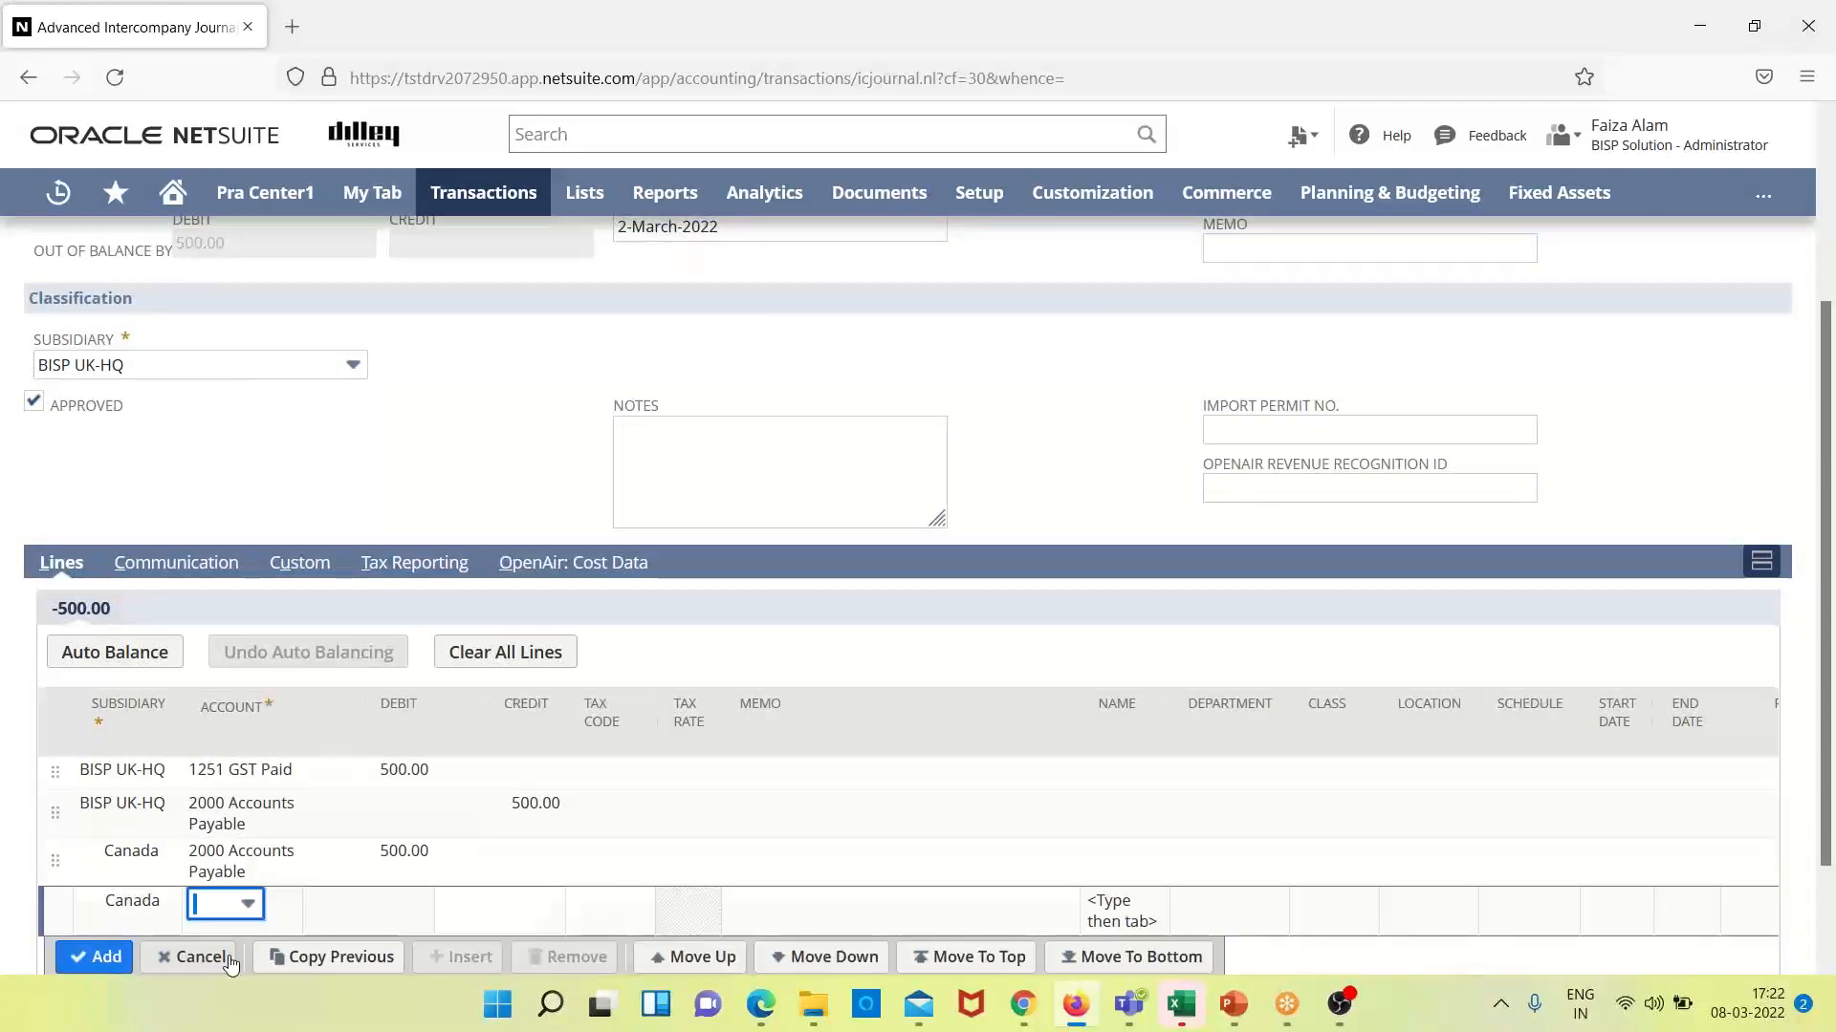
text(1251)
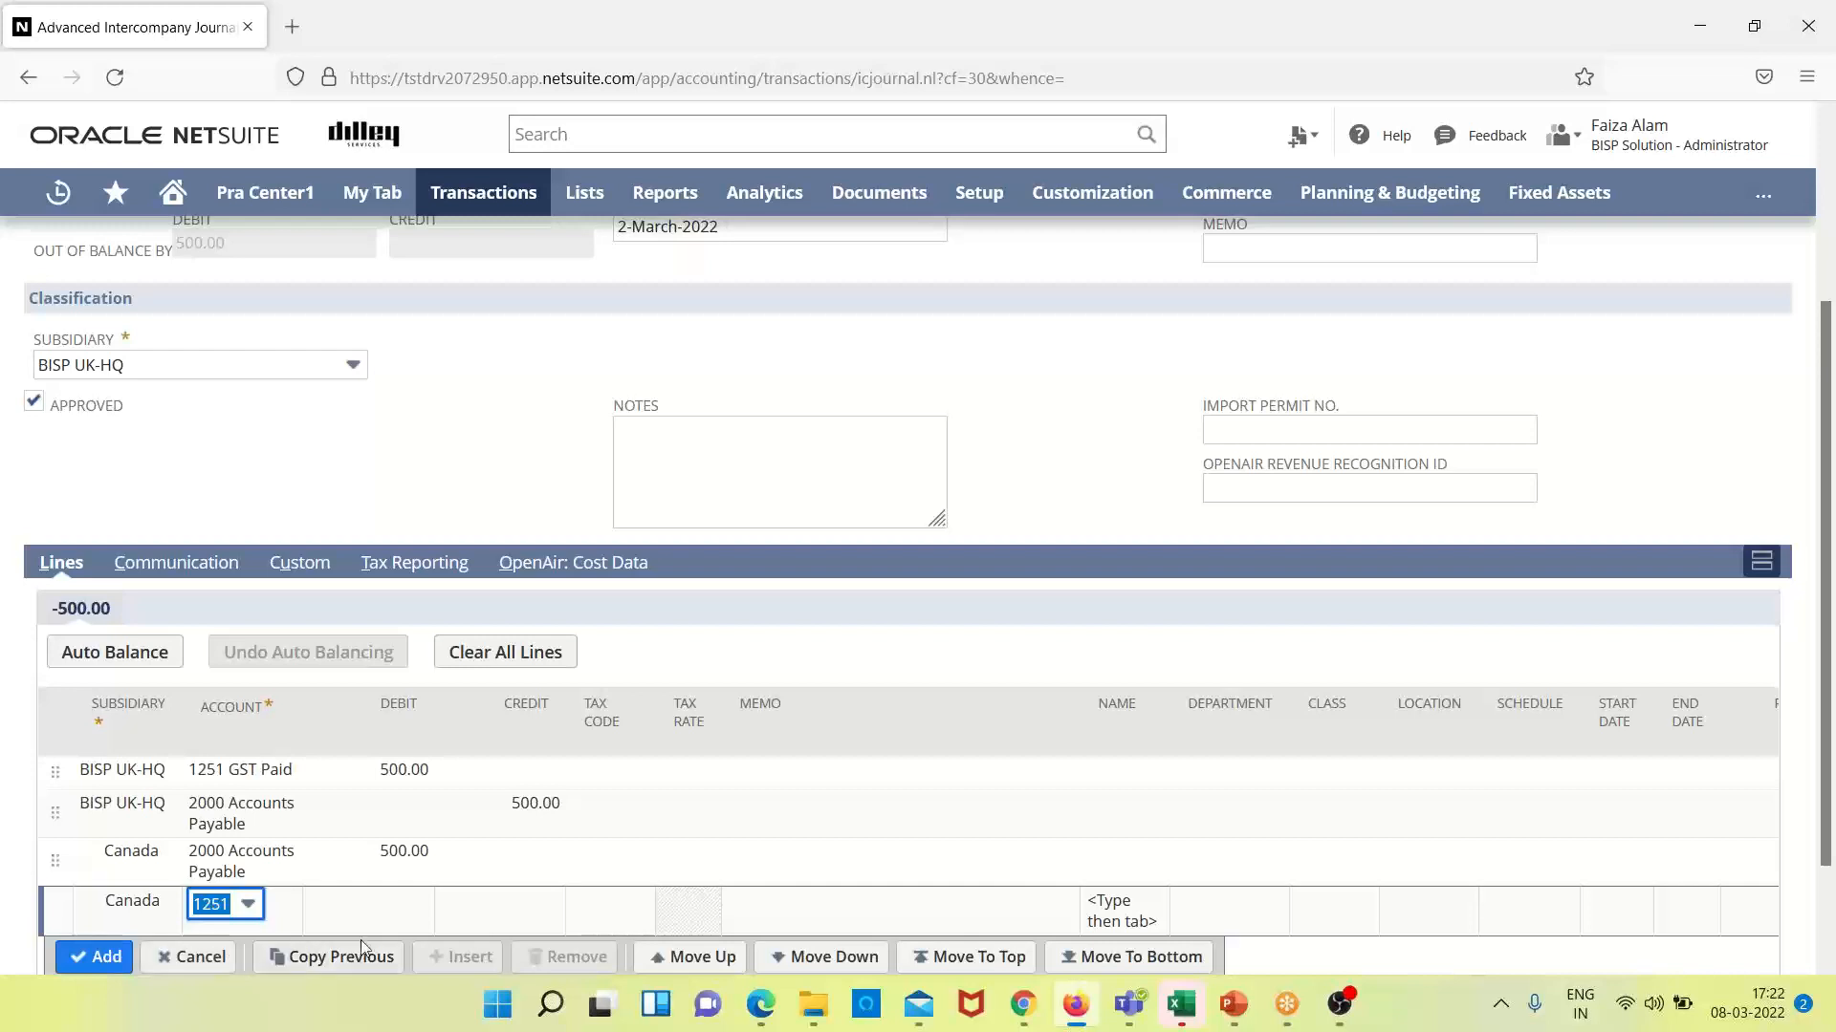
click(516, 901)
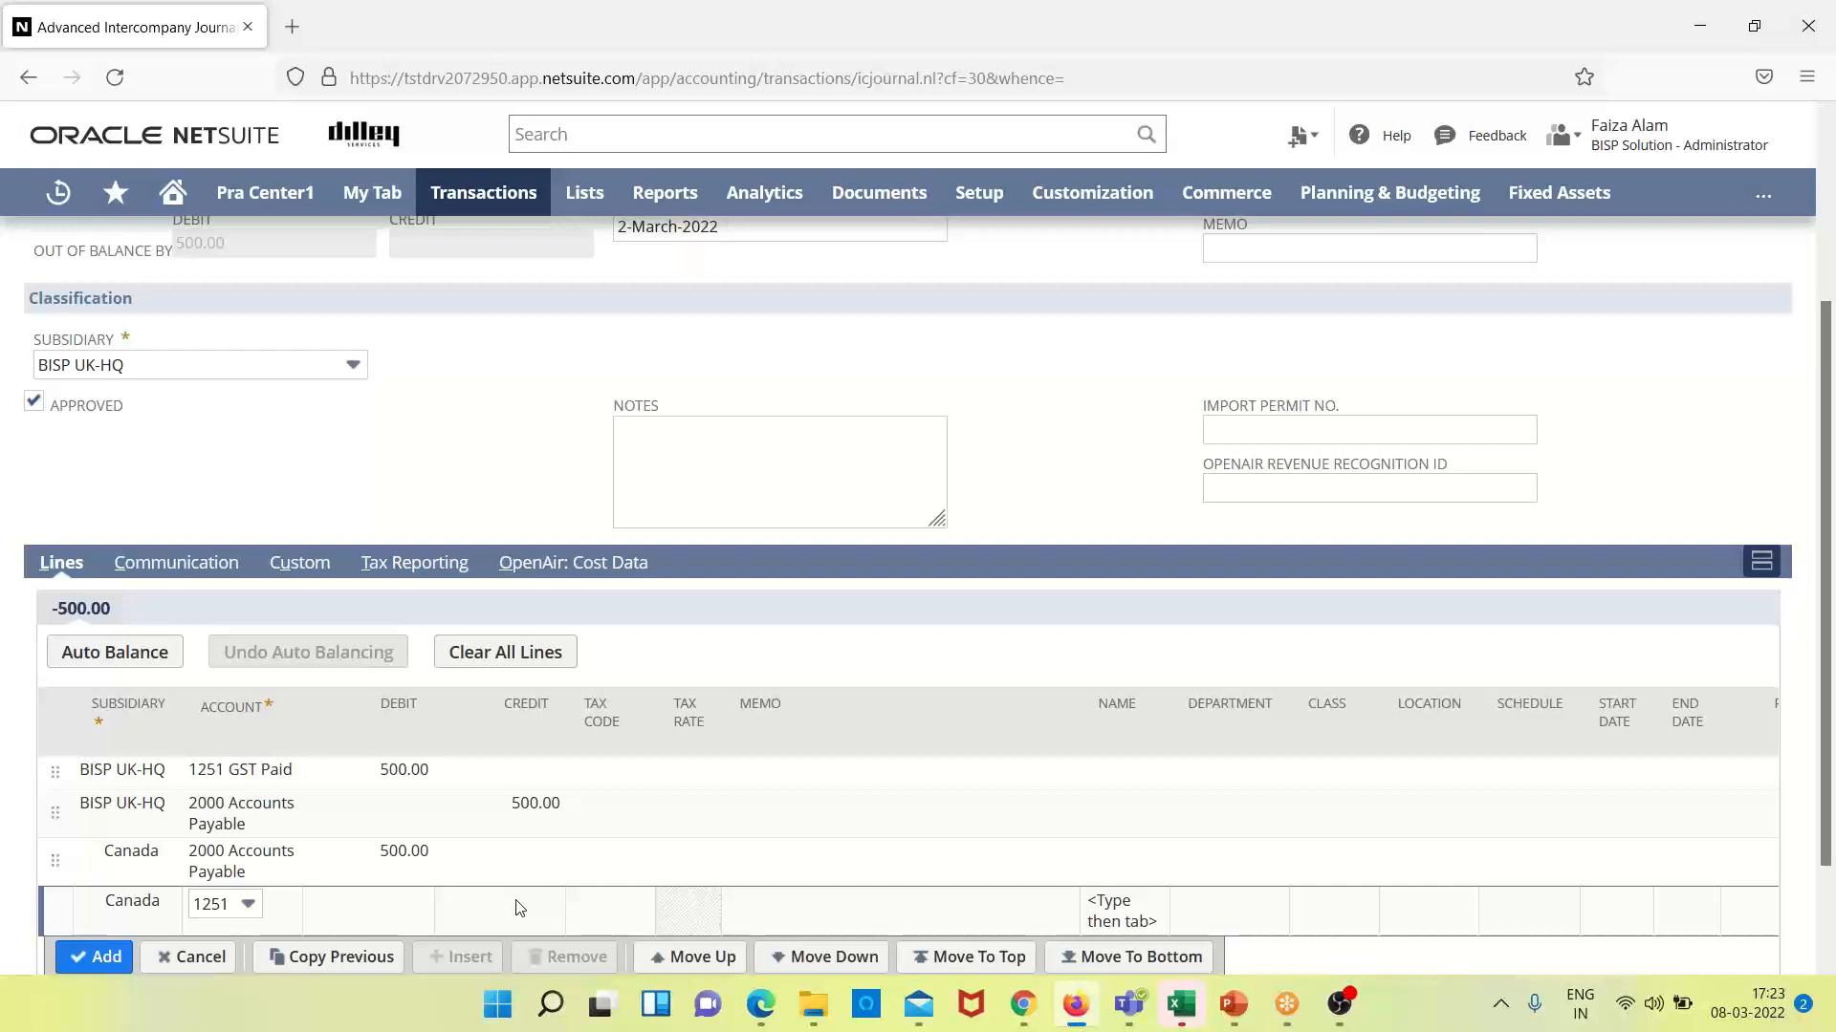
click(519, 909)
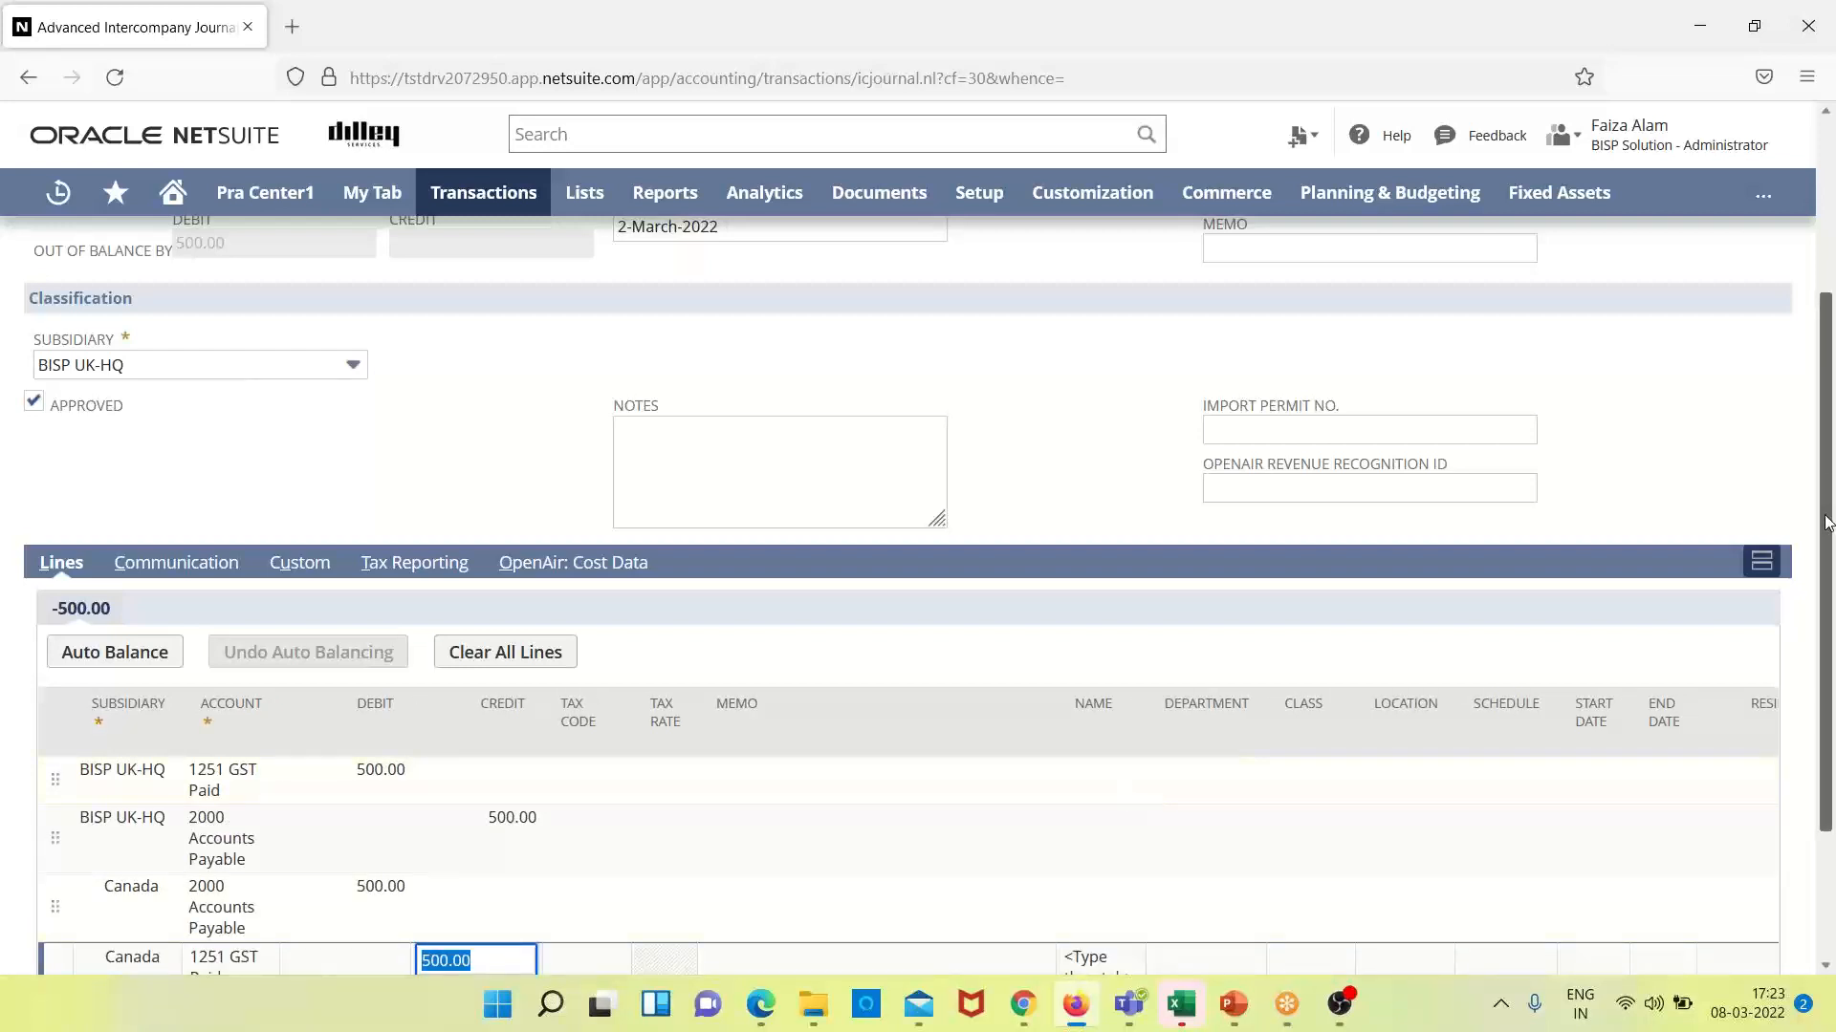
scroll(1823, 779, down, 3)
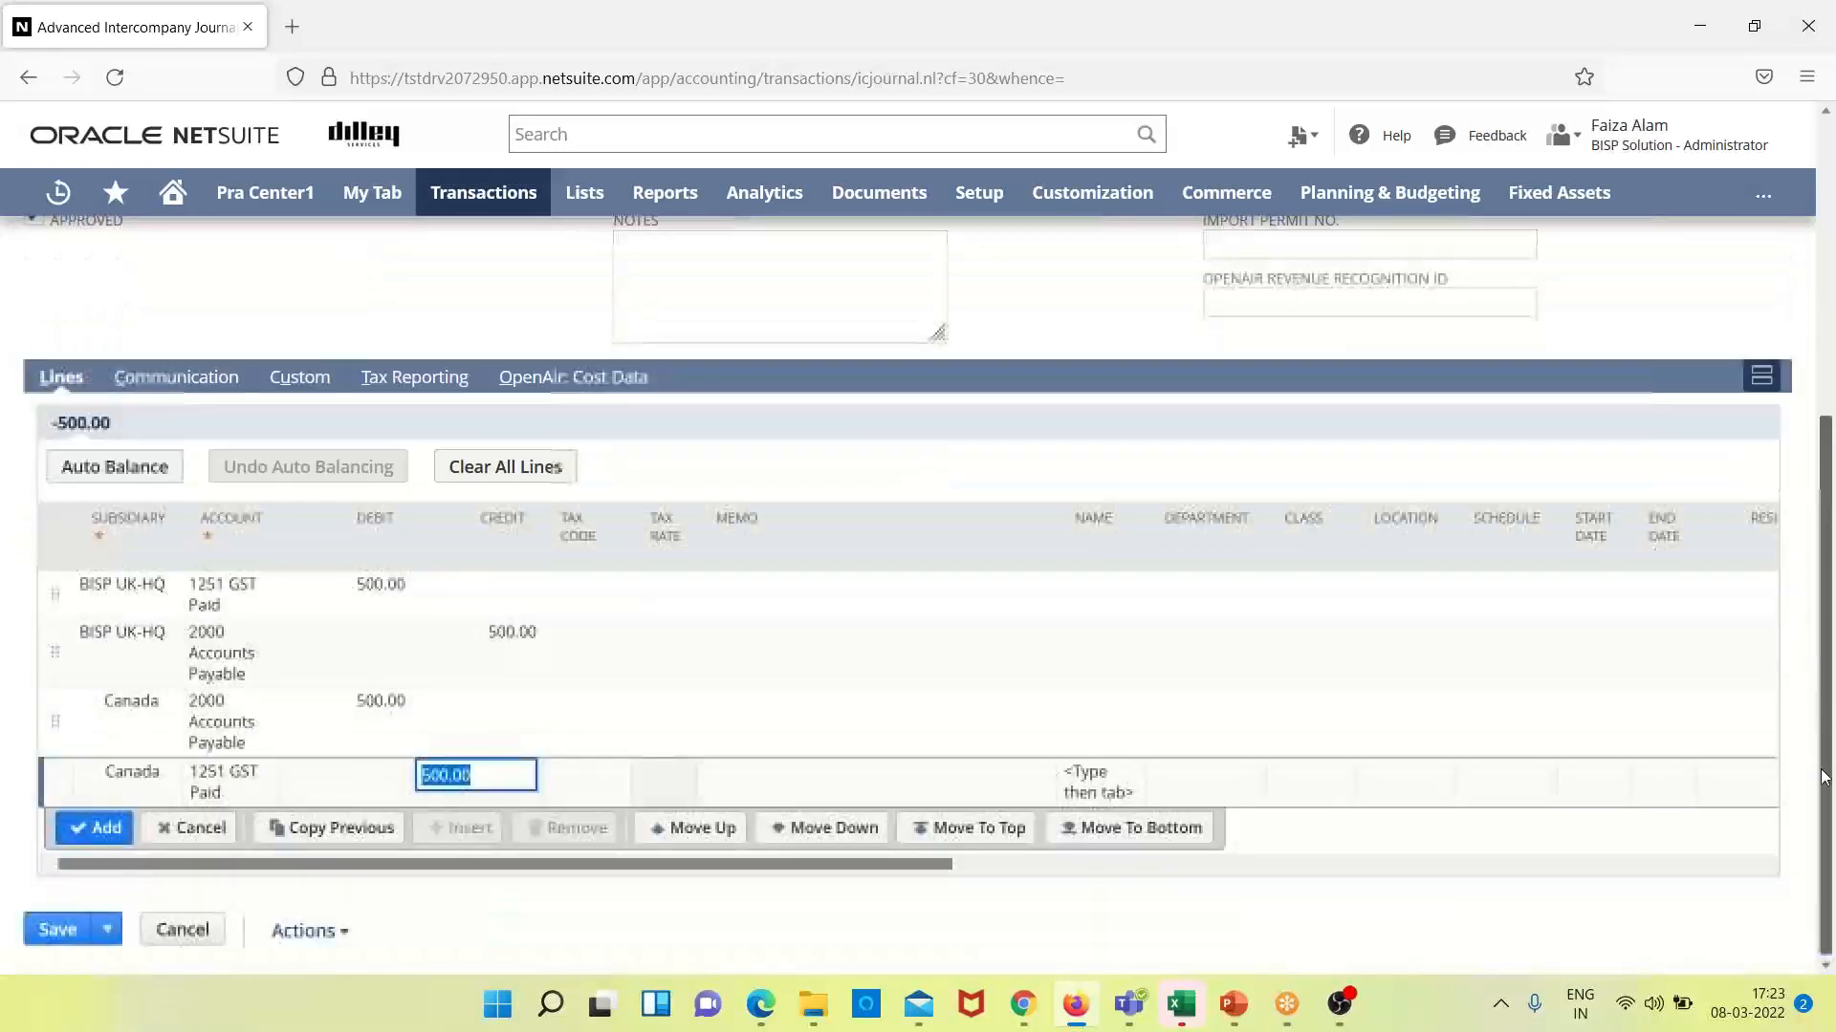
click(105, 829)
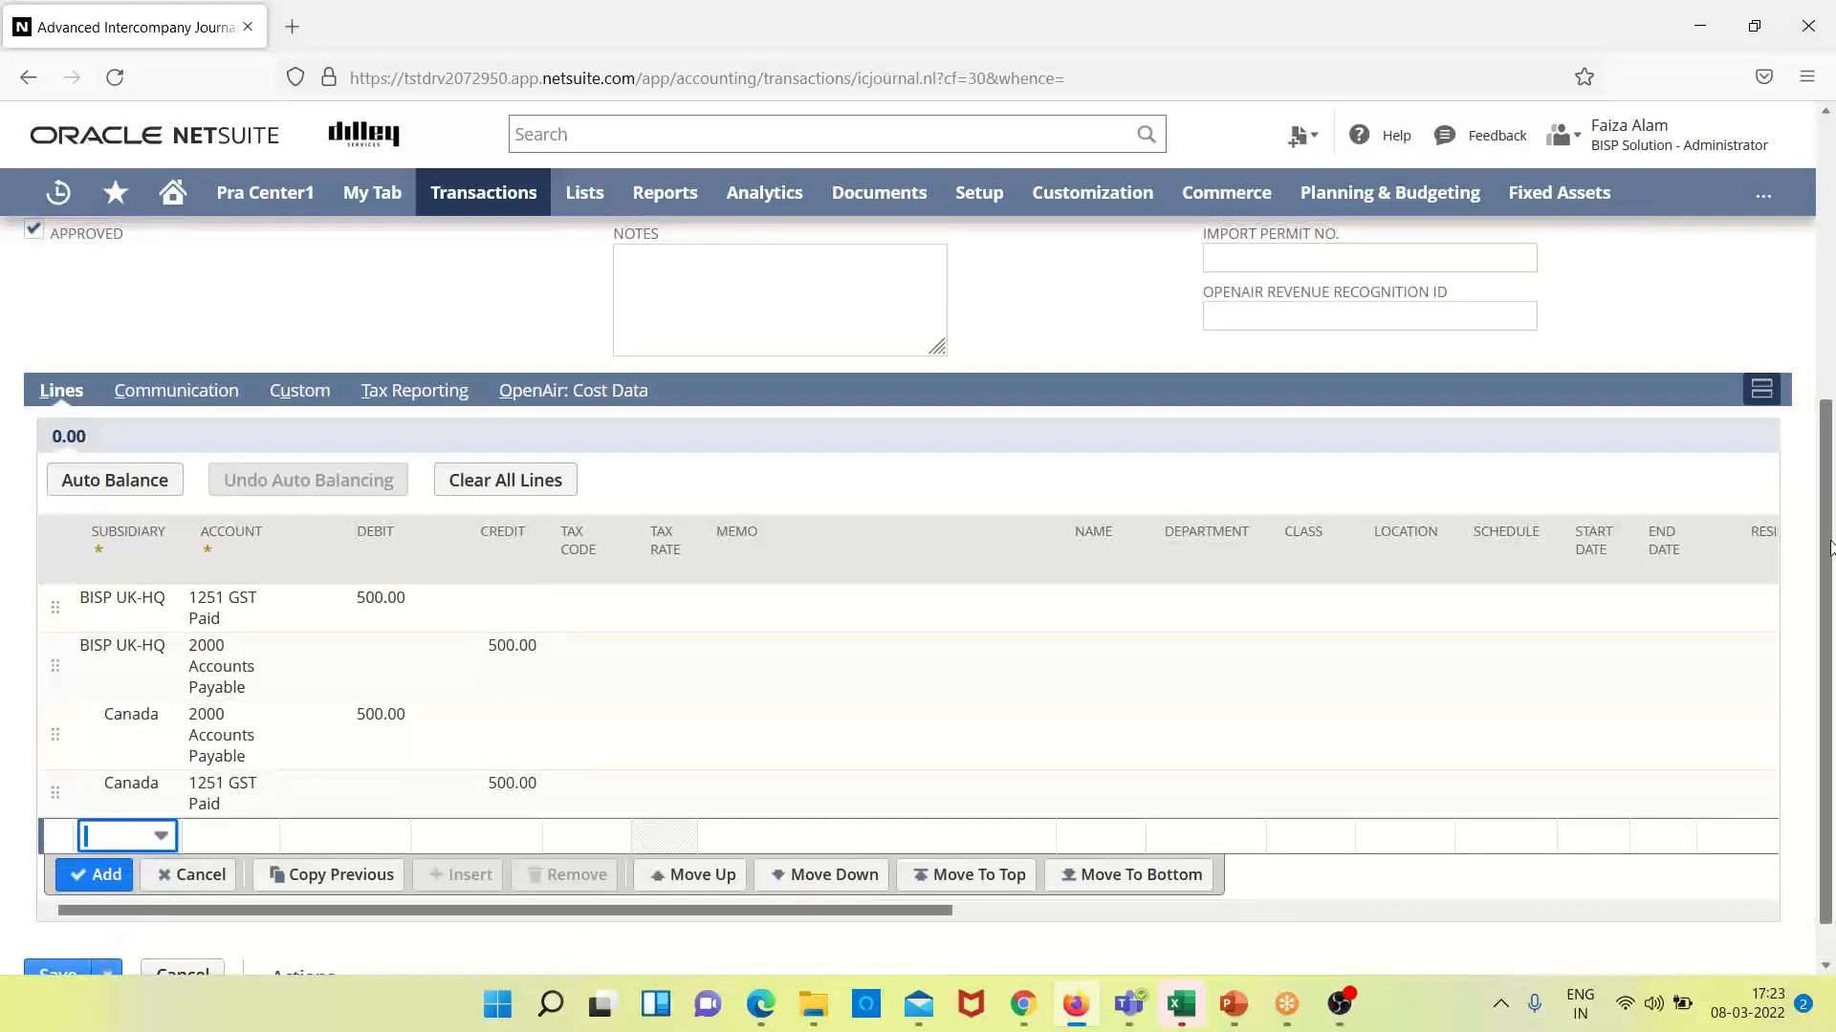
- Save the advanced intercompany journal with its BISP UK-HQ and Canada lines
drag(1825, 561, 1825, 314)
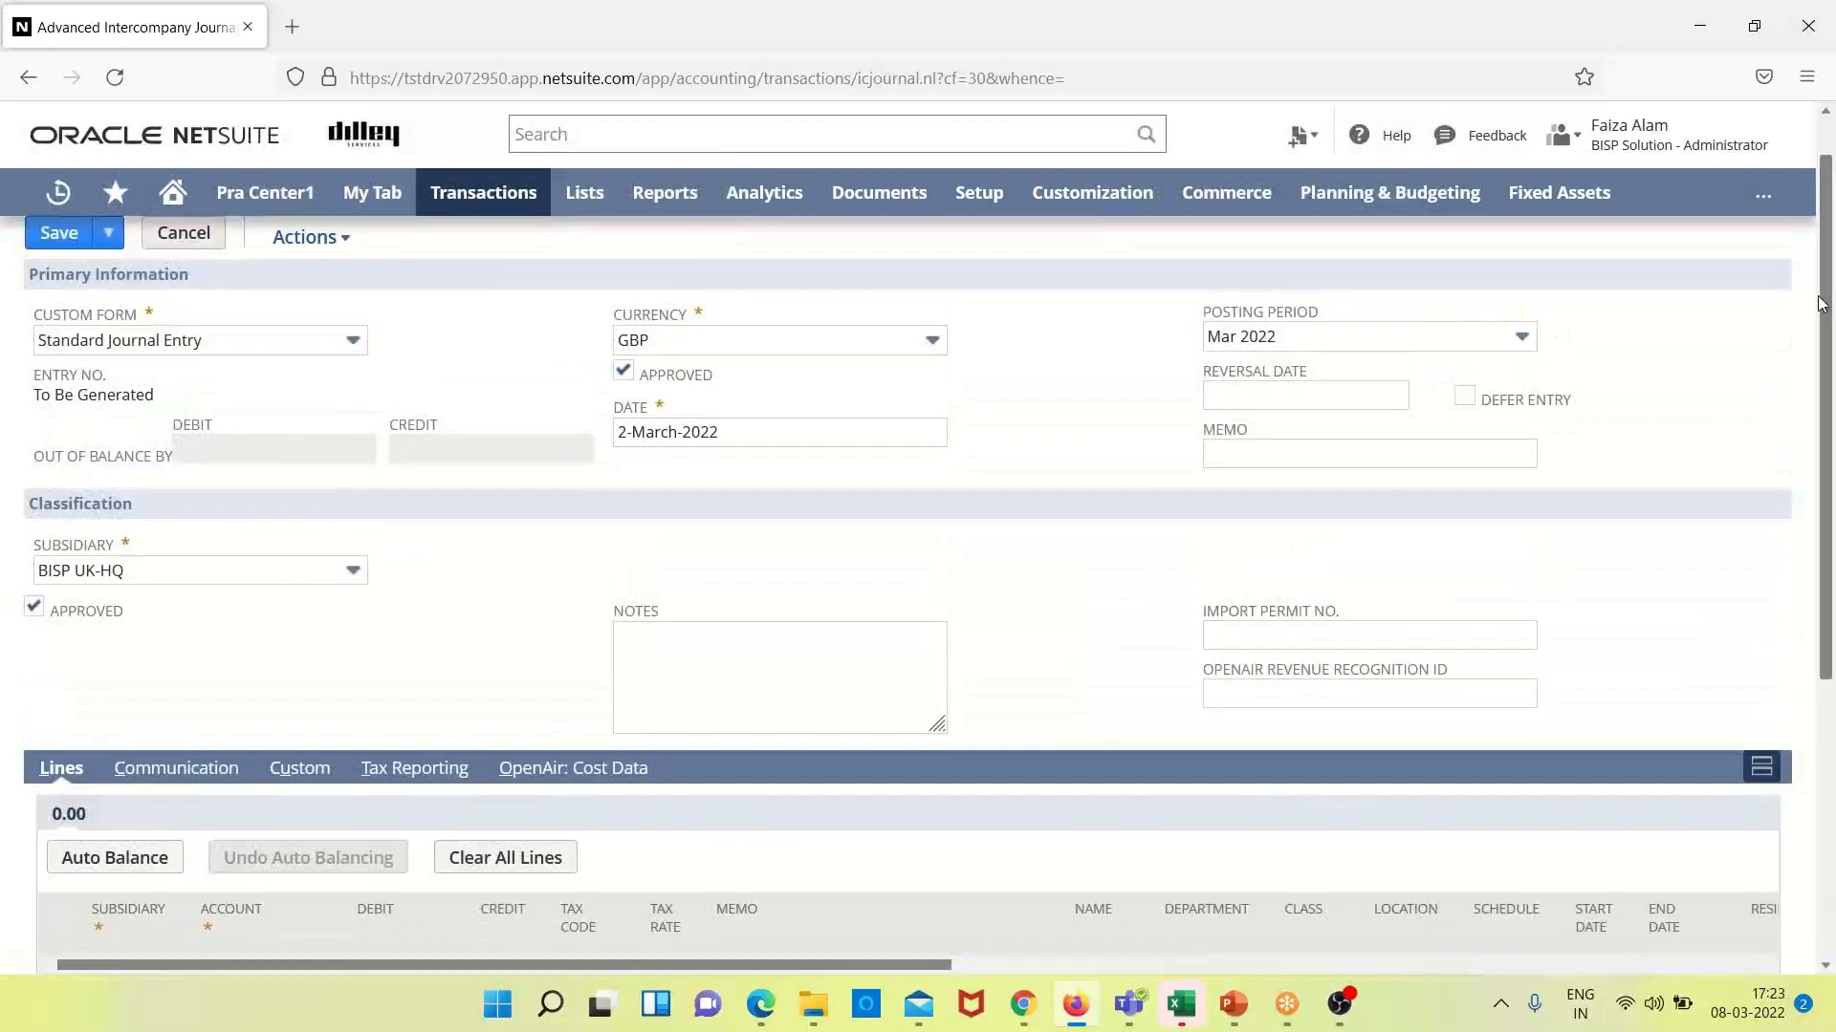
drag(1826, 227, 1831, 191)
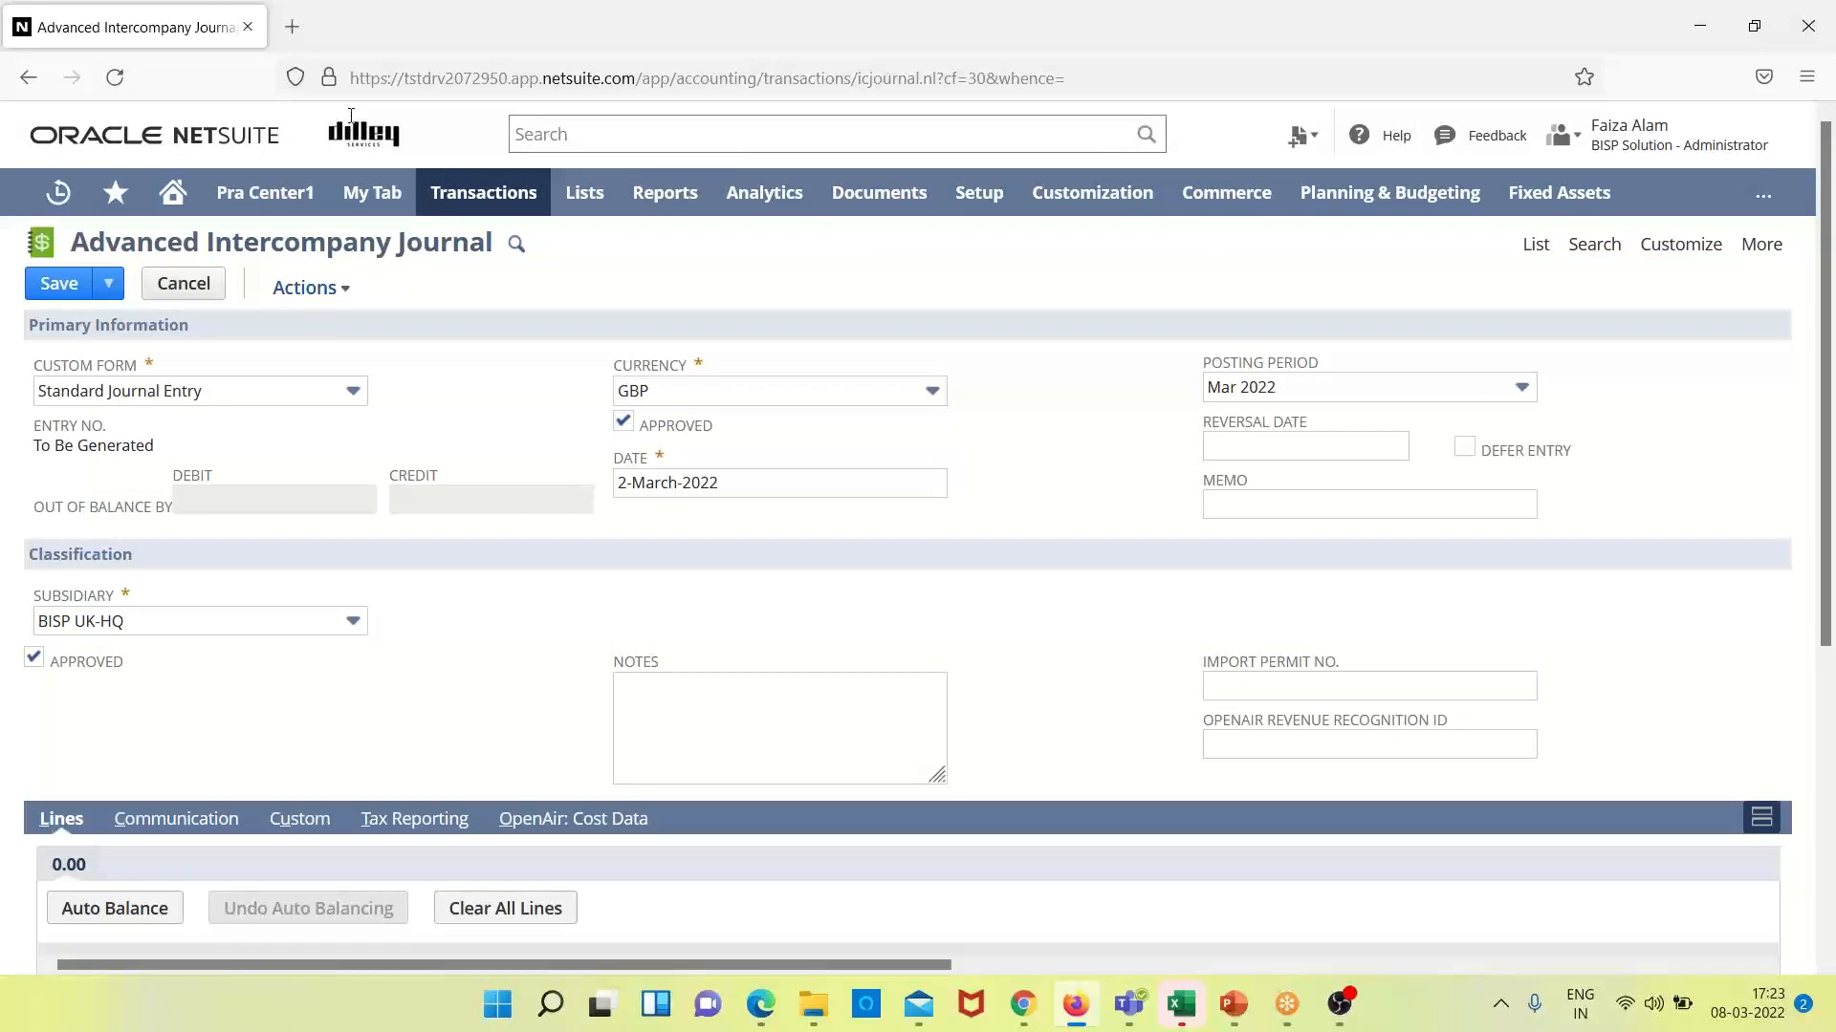
click(59, 285)
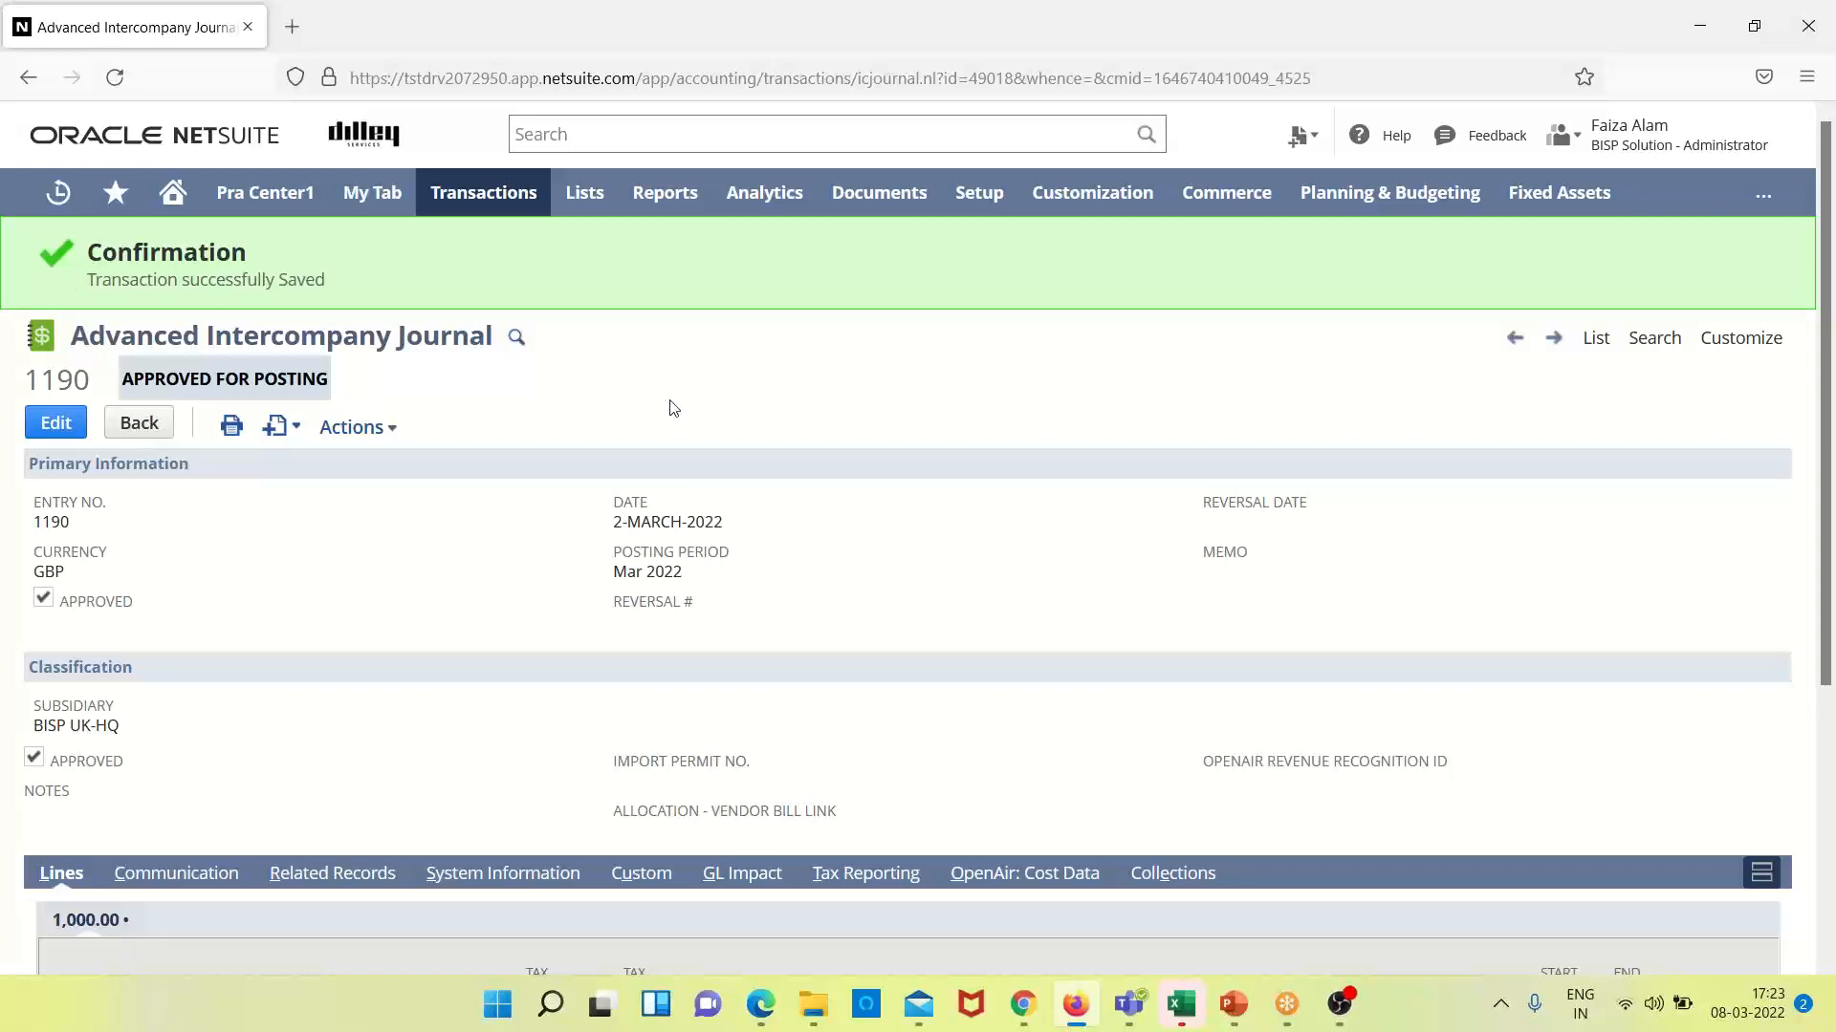
- Open the saved 2-March-2022 journal from the Advanced Intercompany Journals list and review its subsidiary lines
click(1588, 350)
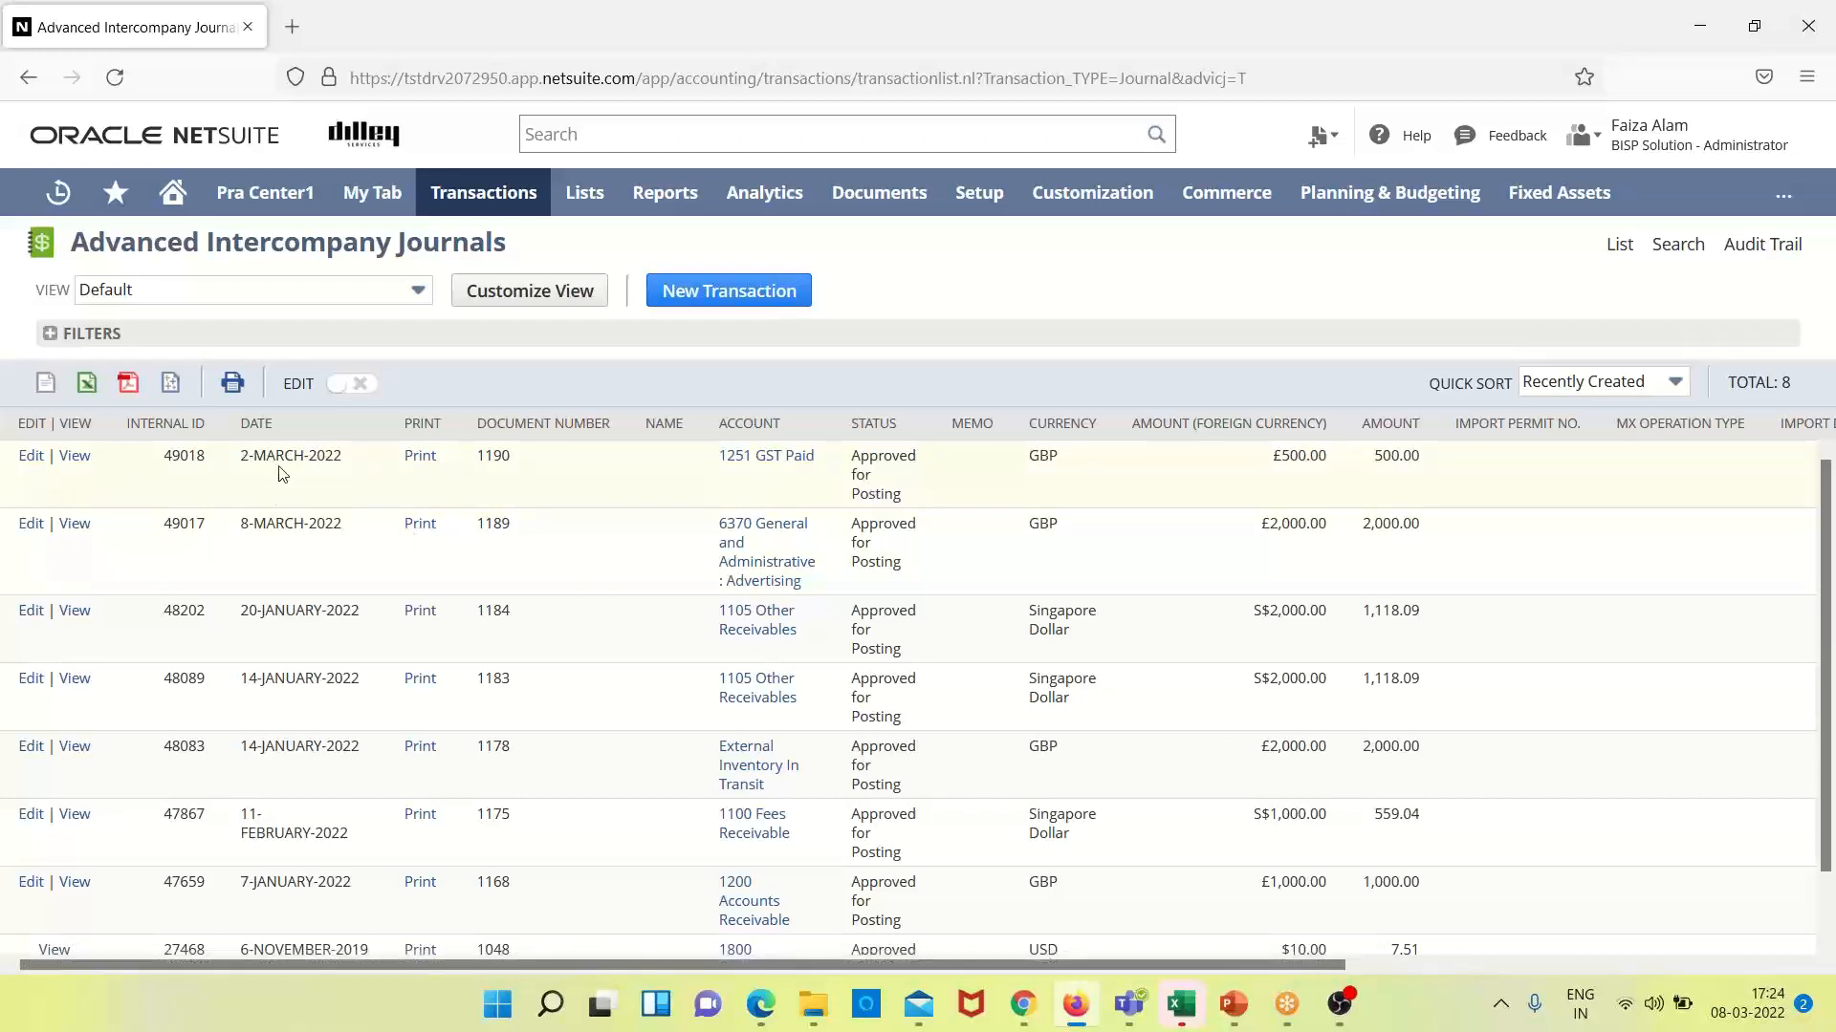
click(75, 460)
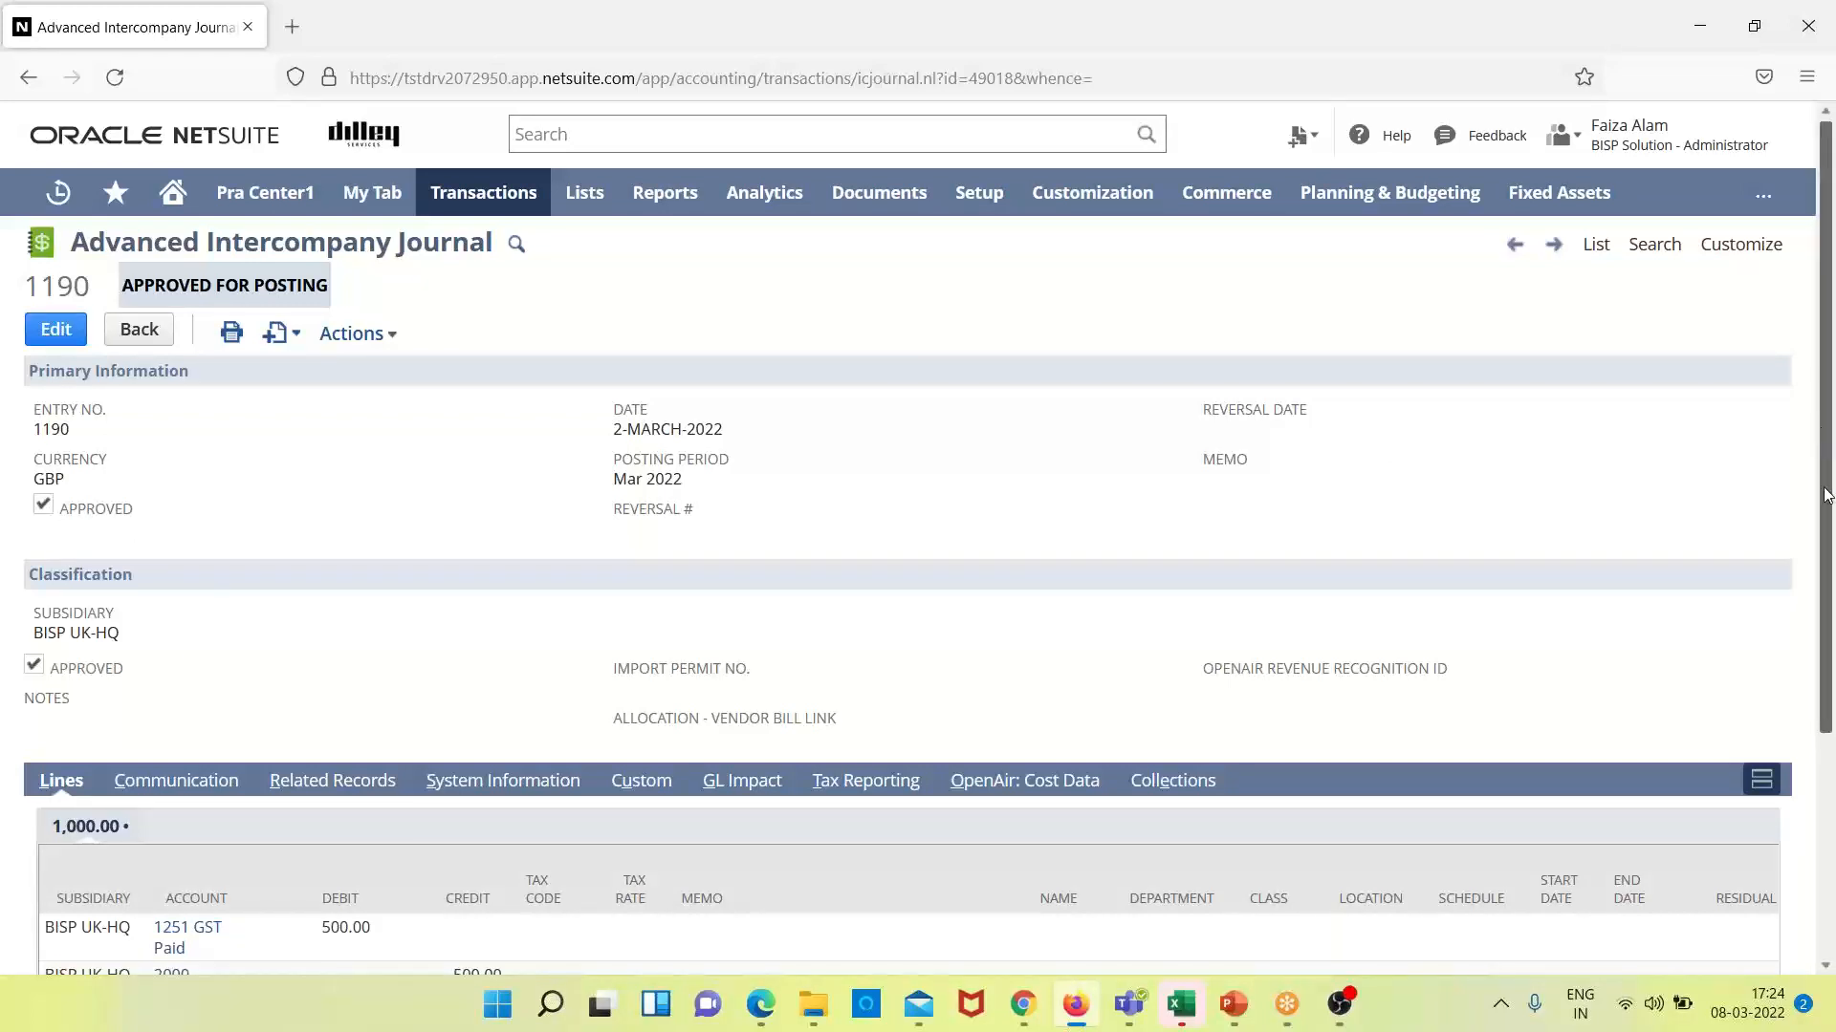
scroll(1822, 497, down, 5)
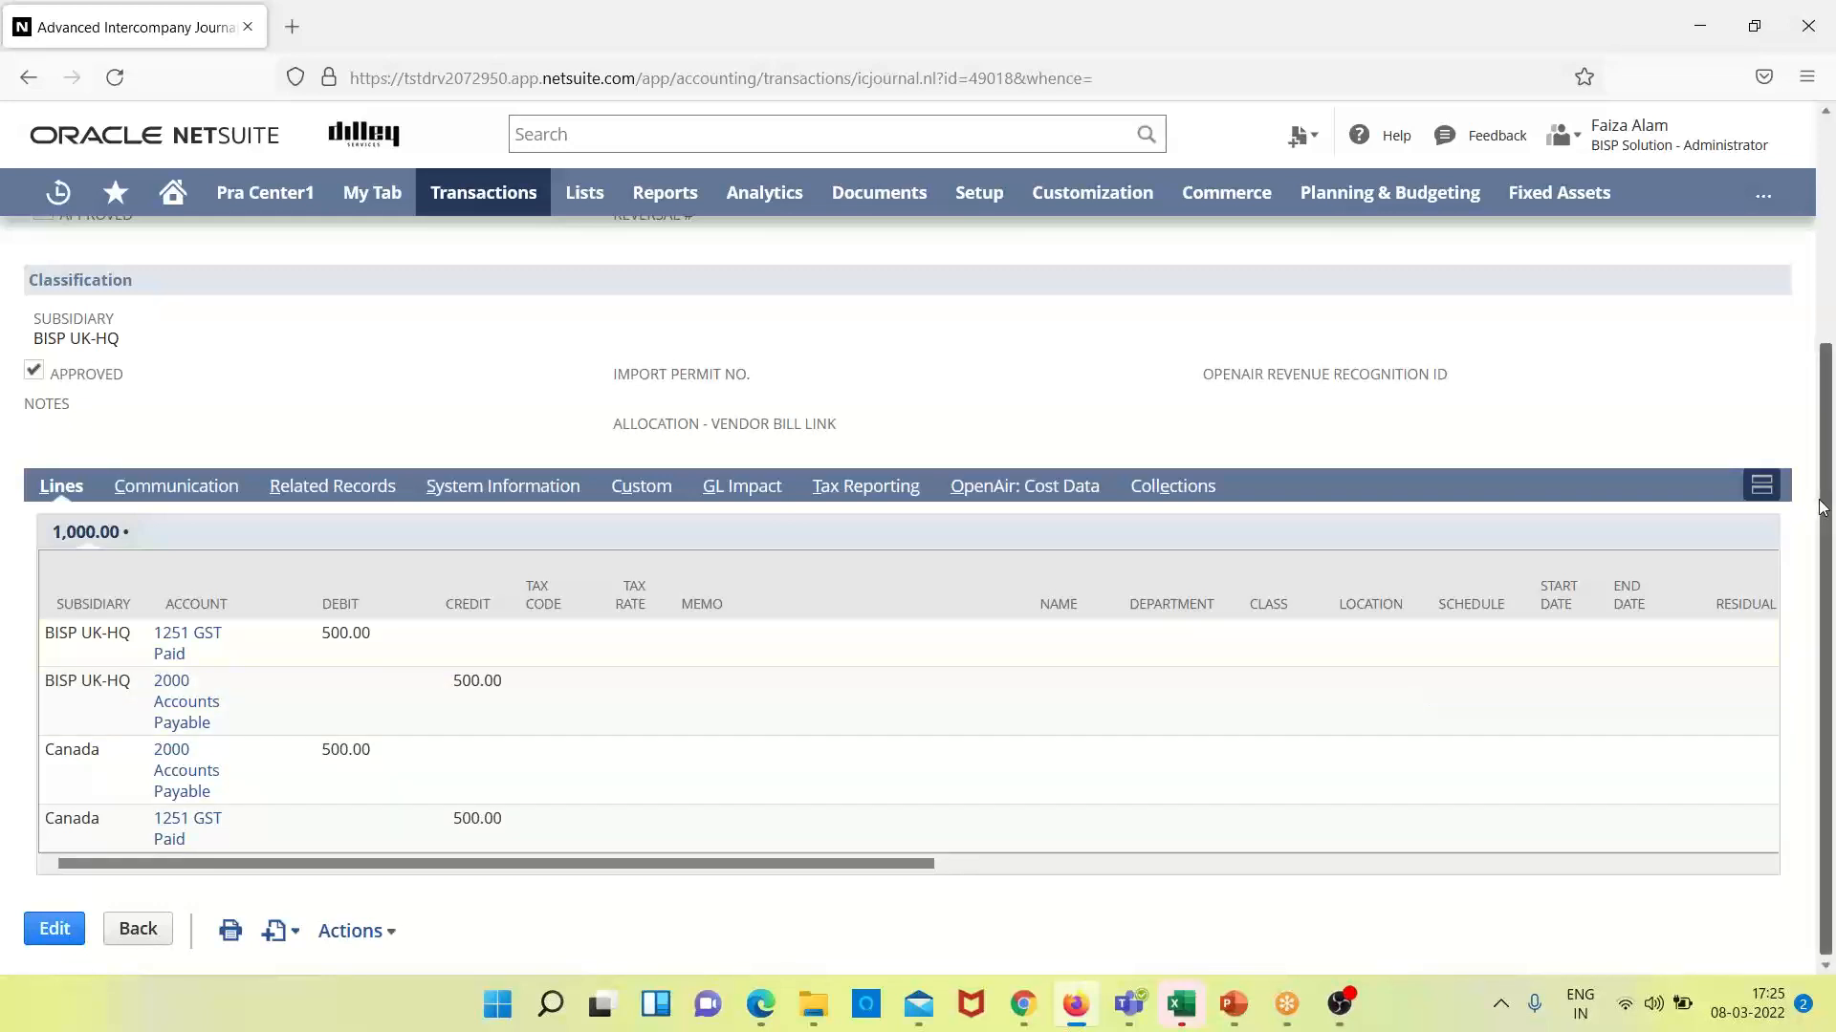
drag(1824, 491, 1828, 284)
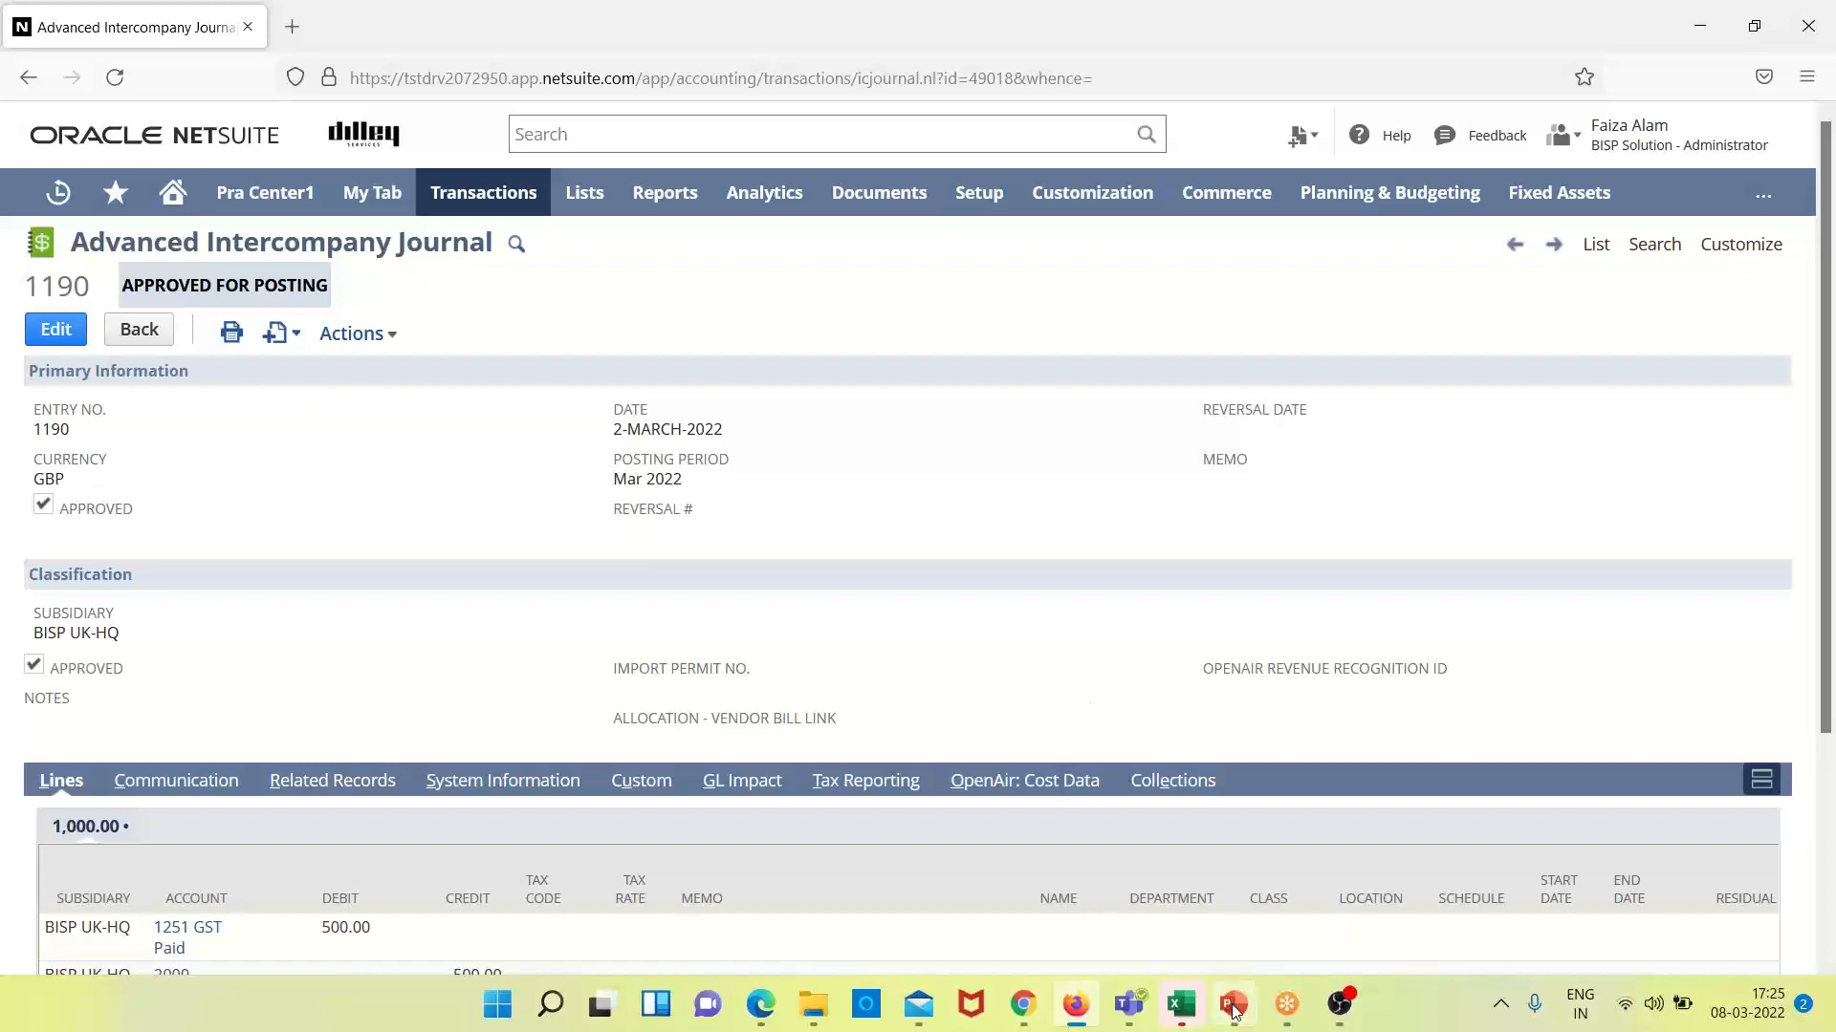
- Switch to the PowerPoint presentation on intercompany elimination and reconciliation
mouse_move(1230, 1001)
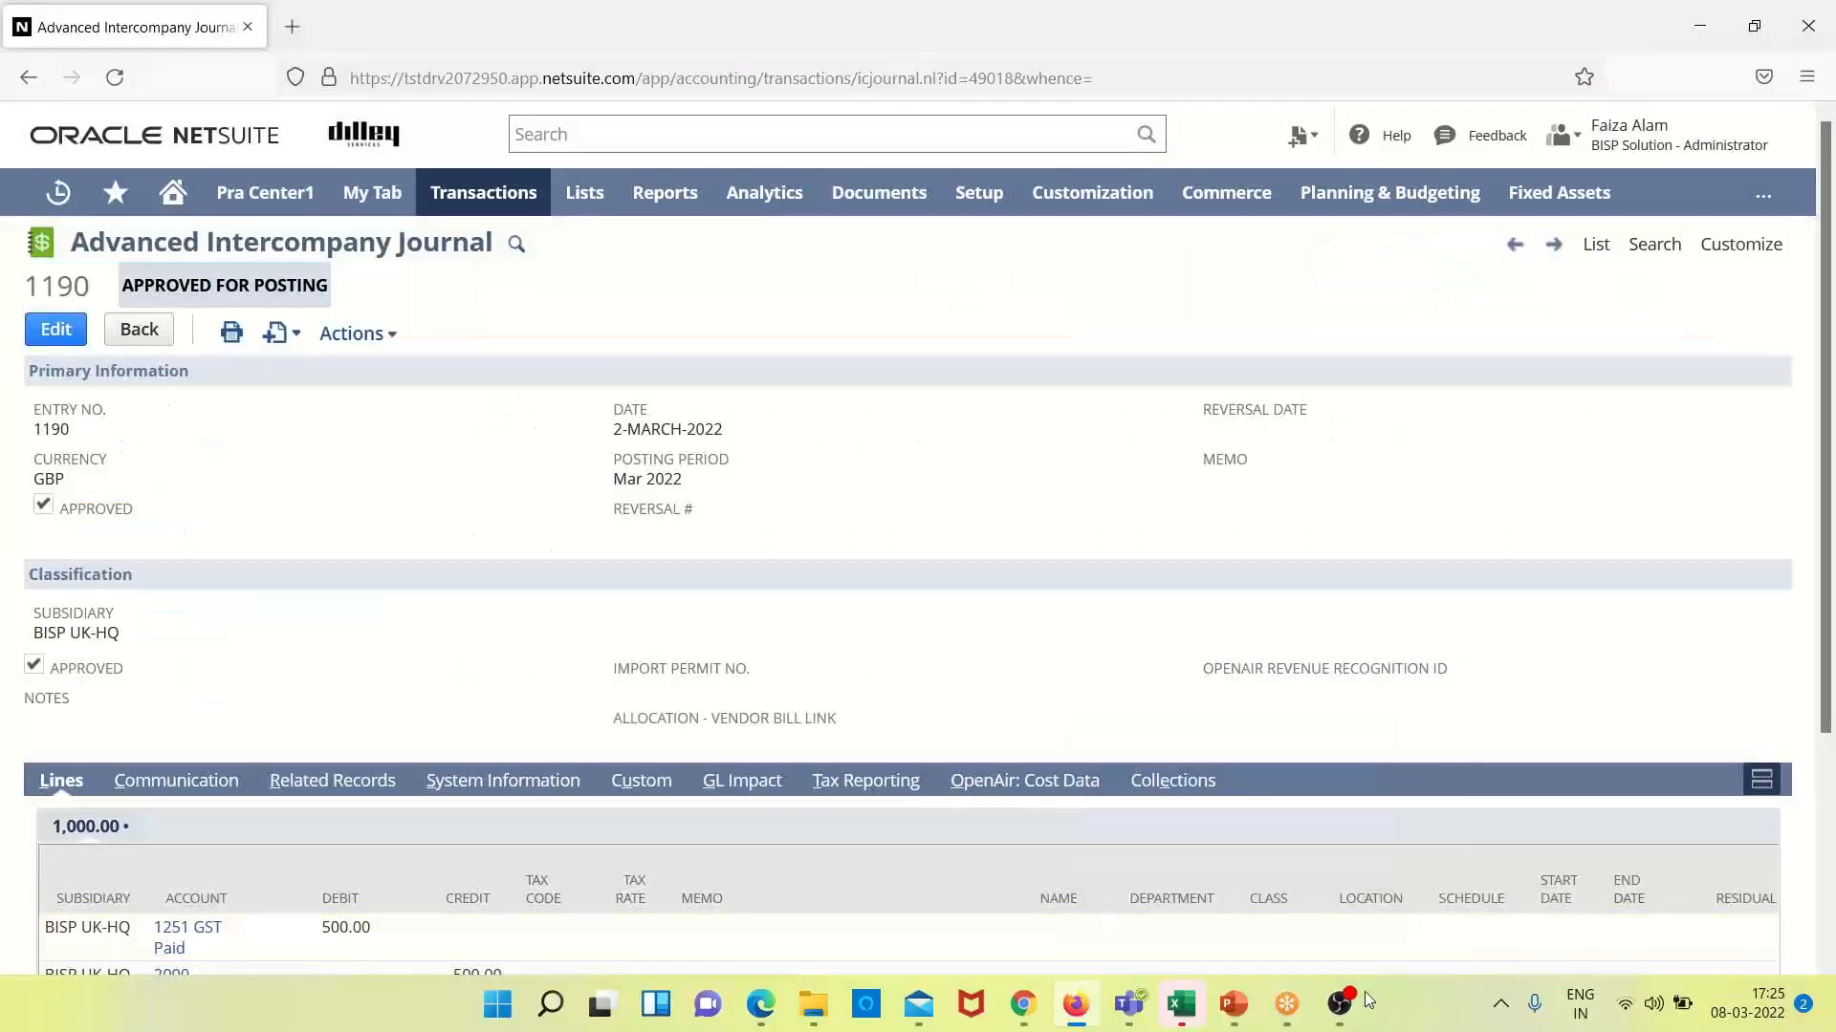
click(1228, 1006)
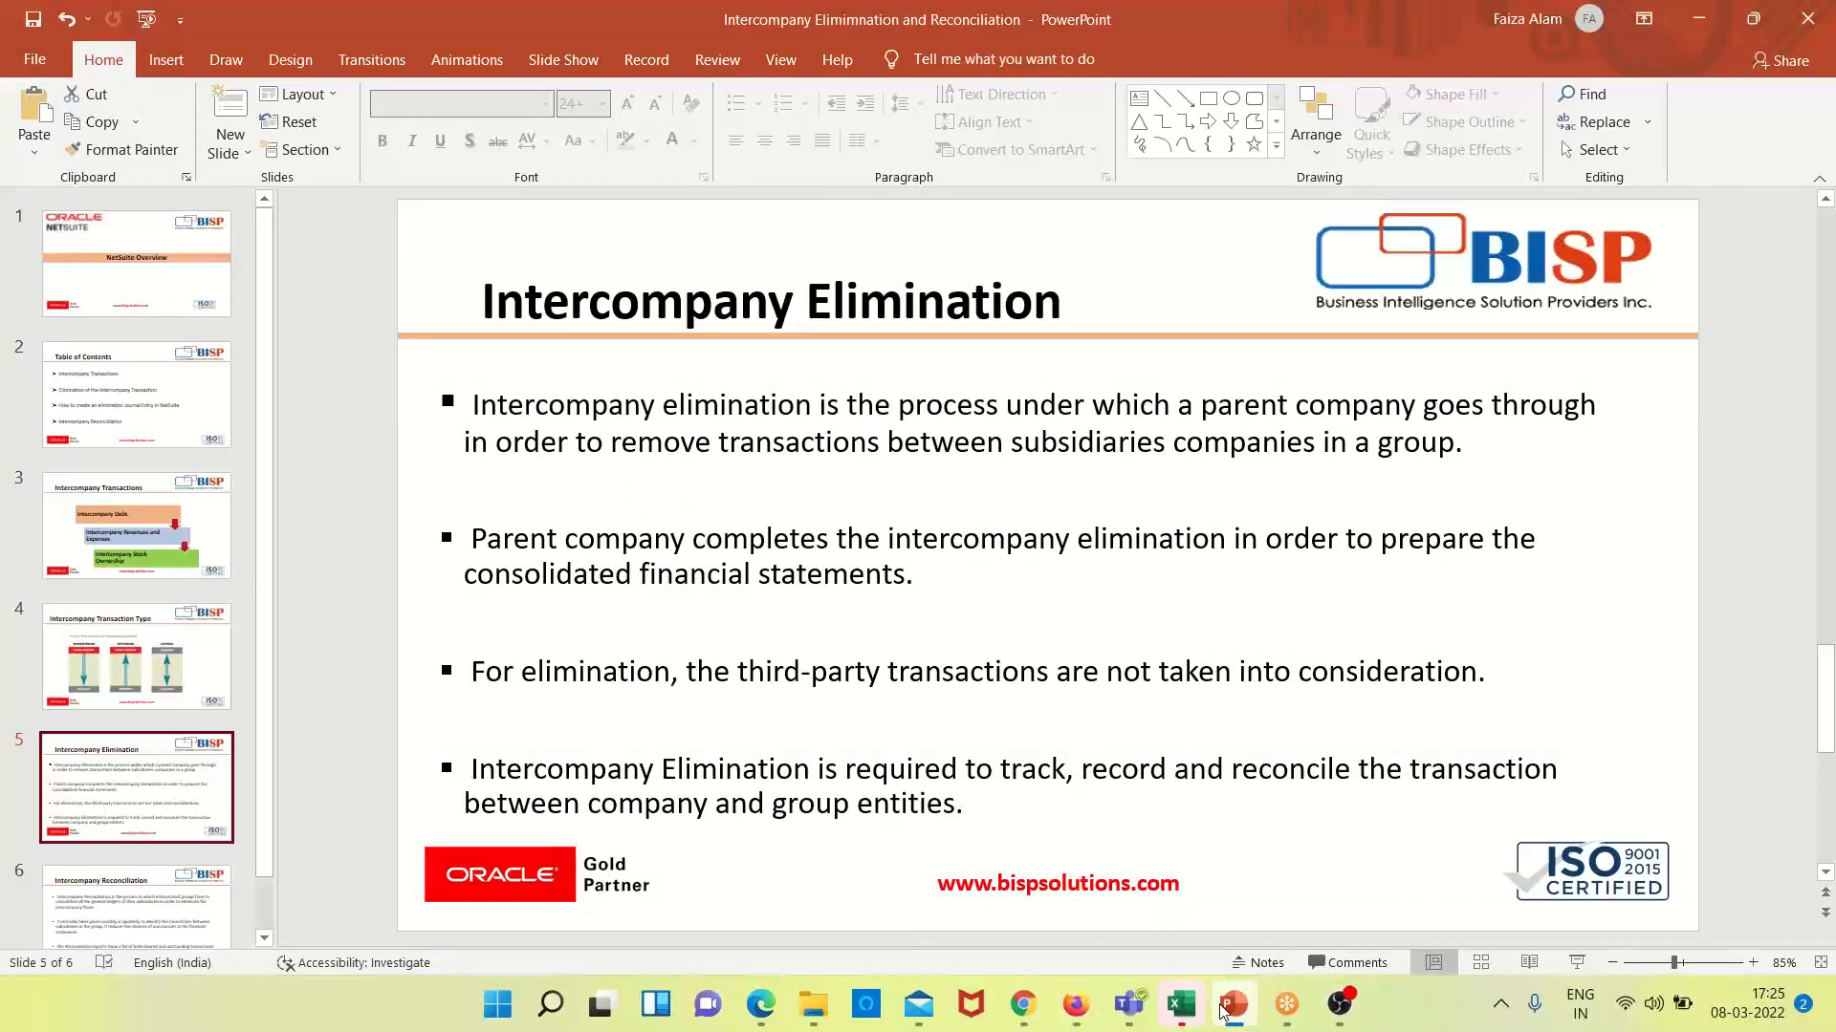